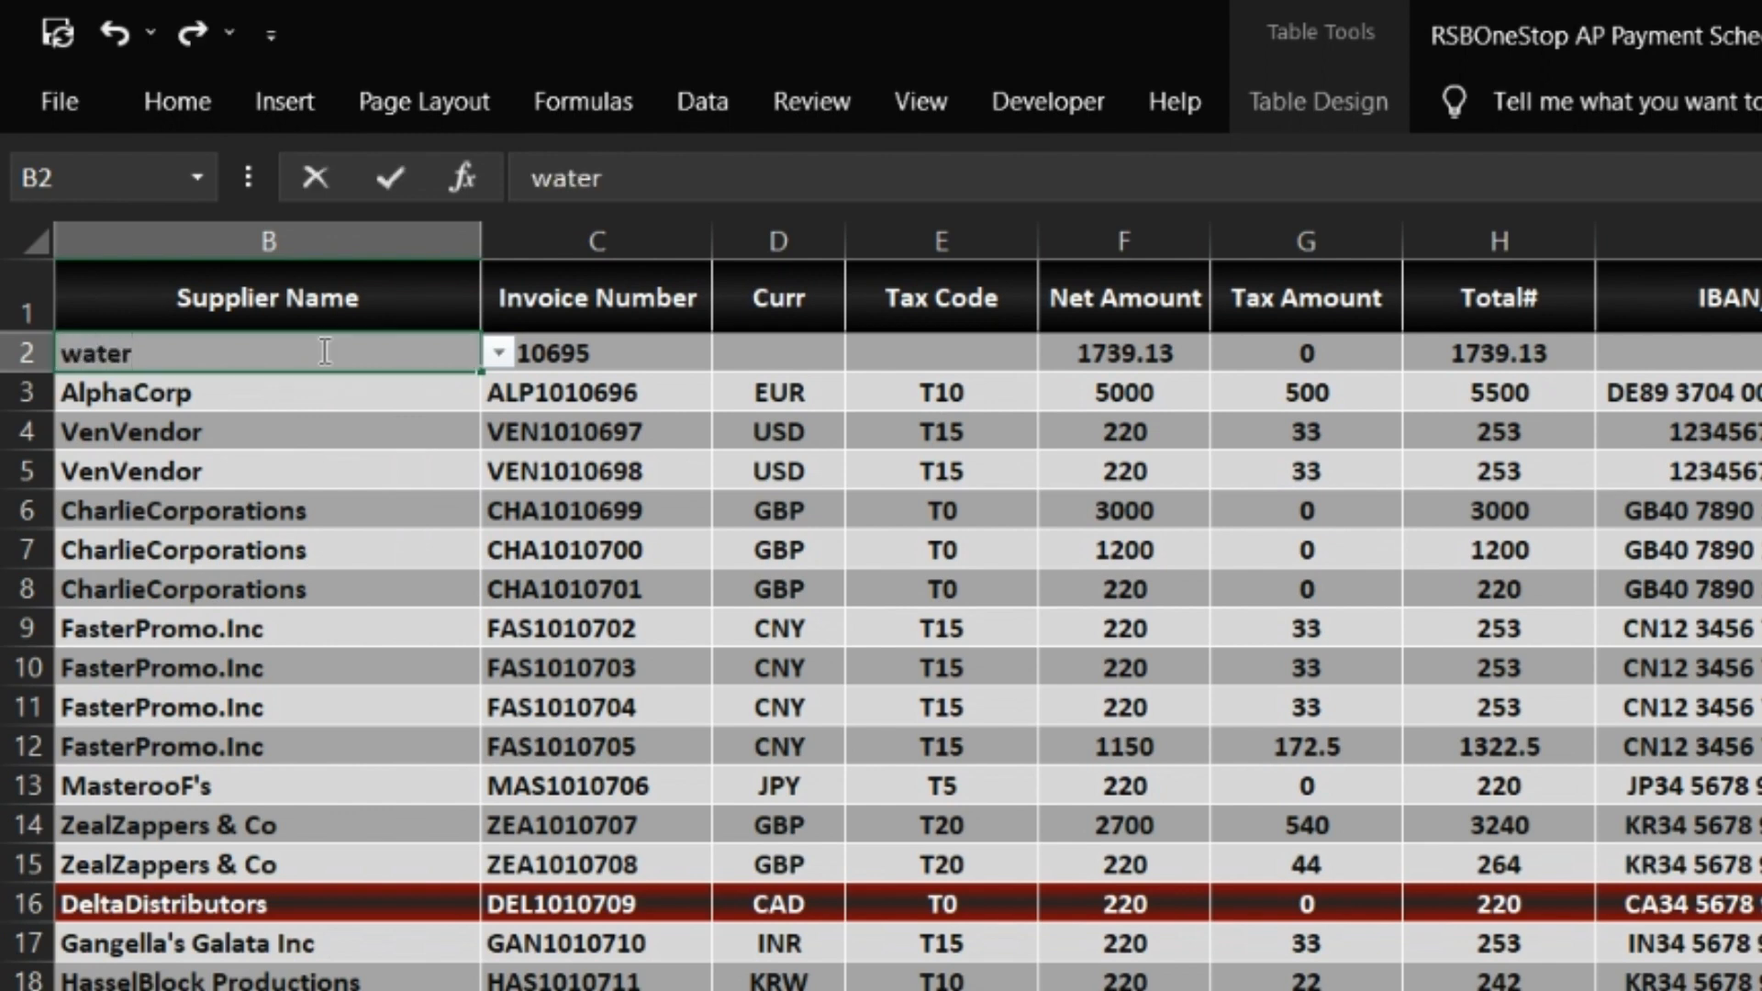
Fill supplier cell B2 with WaterManagaeSytem Ltd, picked from the matches for "water".
click(498, 353)
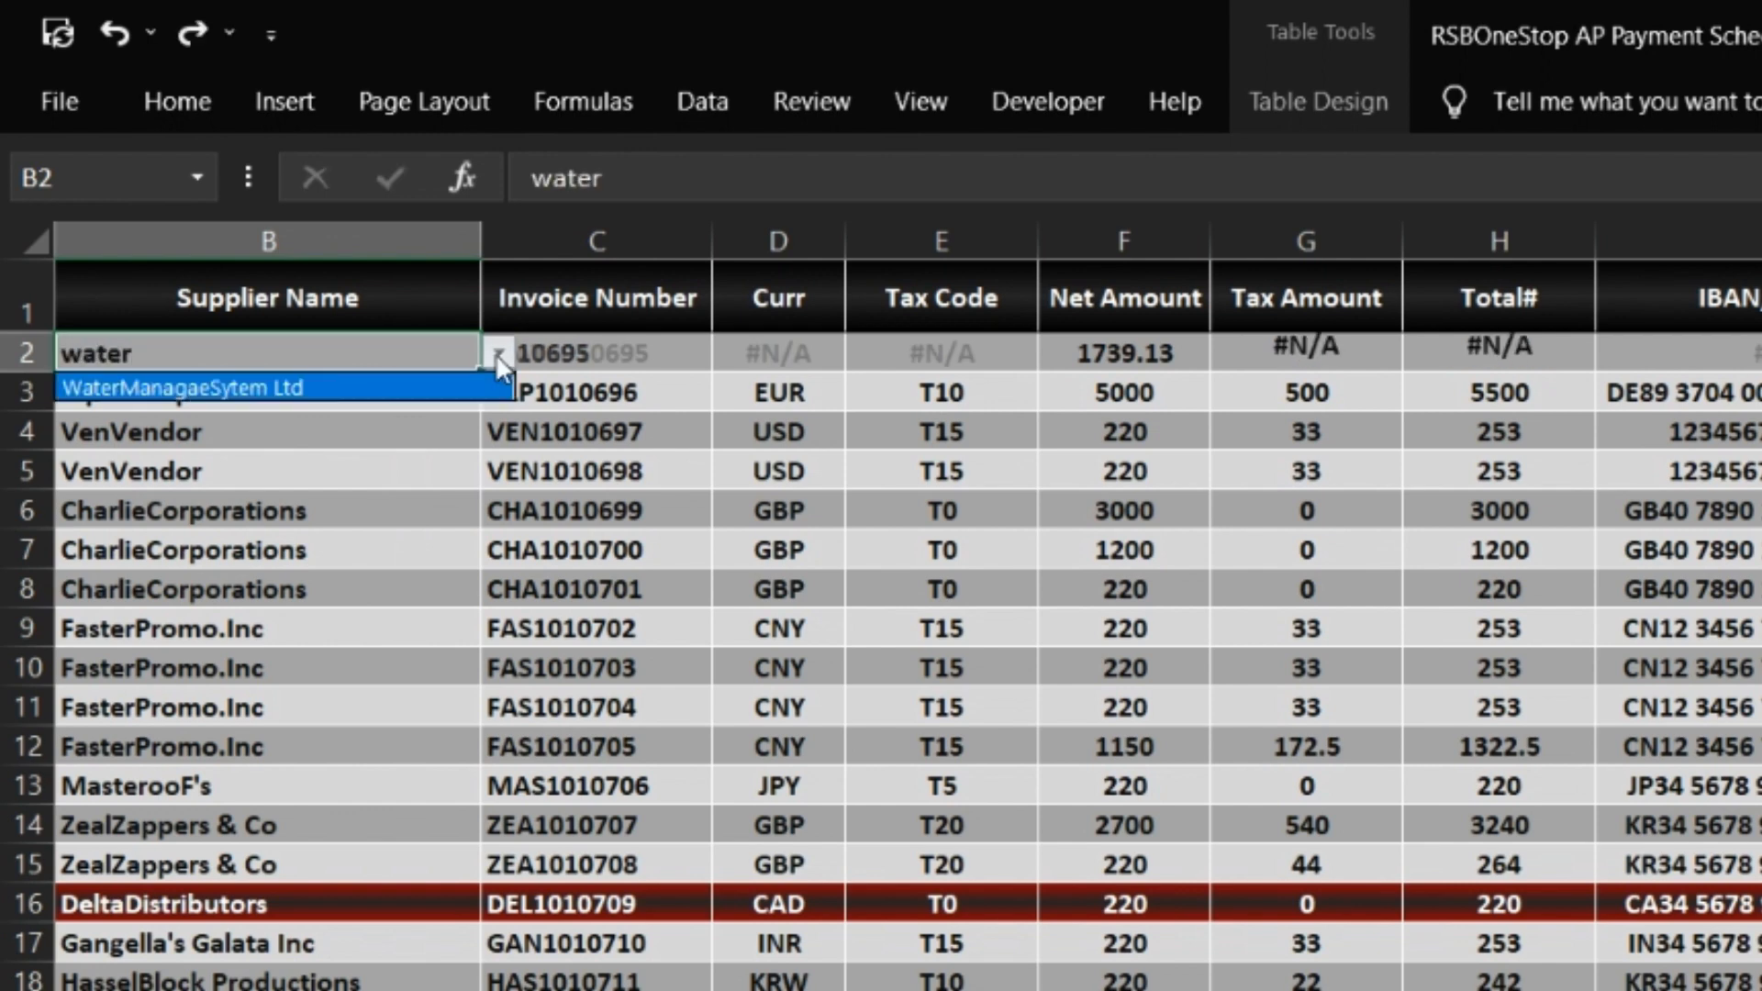
click(327, 392)
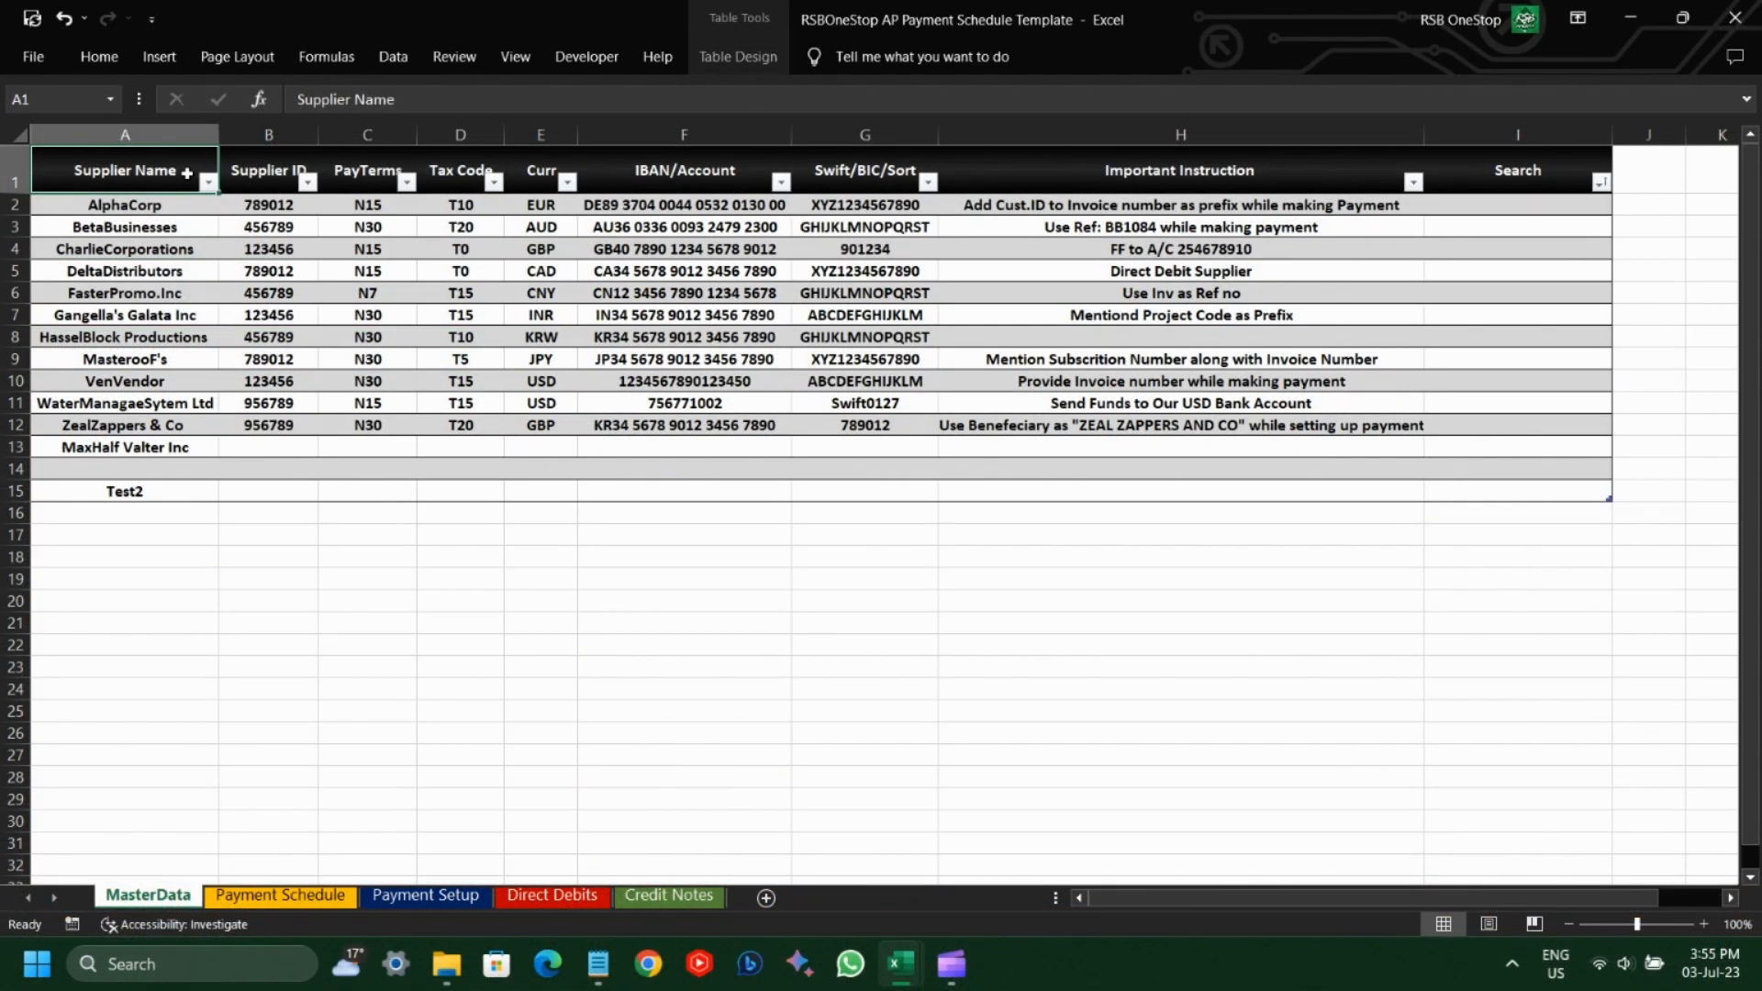
Filter the Supplier Name column of the MasterData sheet by the search text "water".
key(alt+Down)
key(Down)
key(Down)
key(Down)
key(Down)
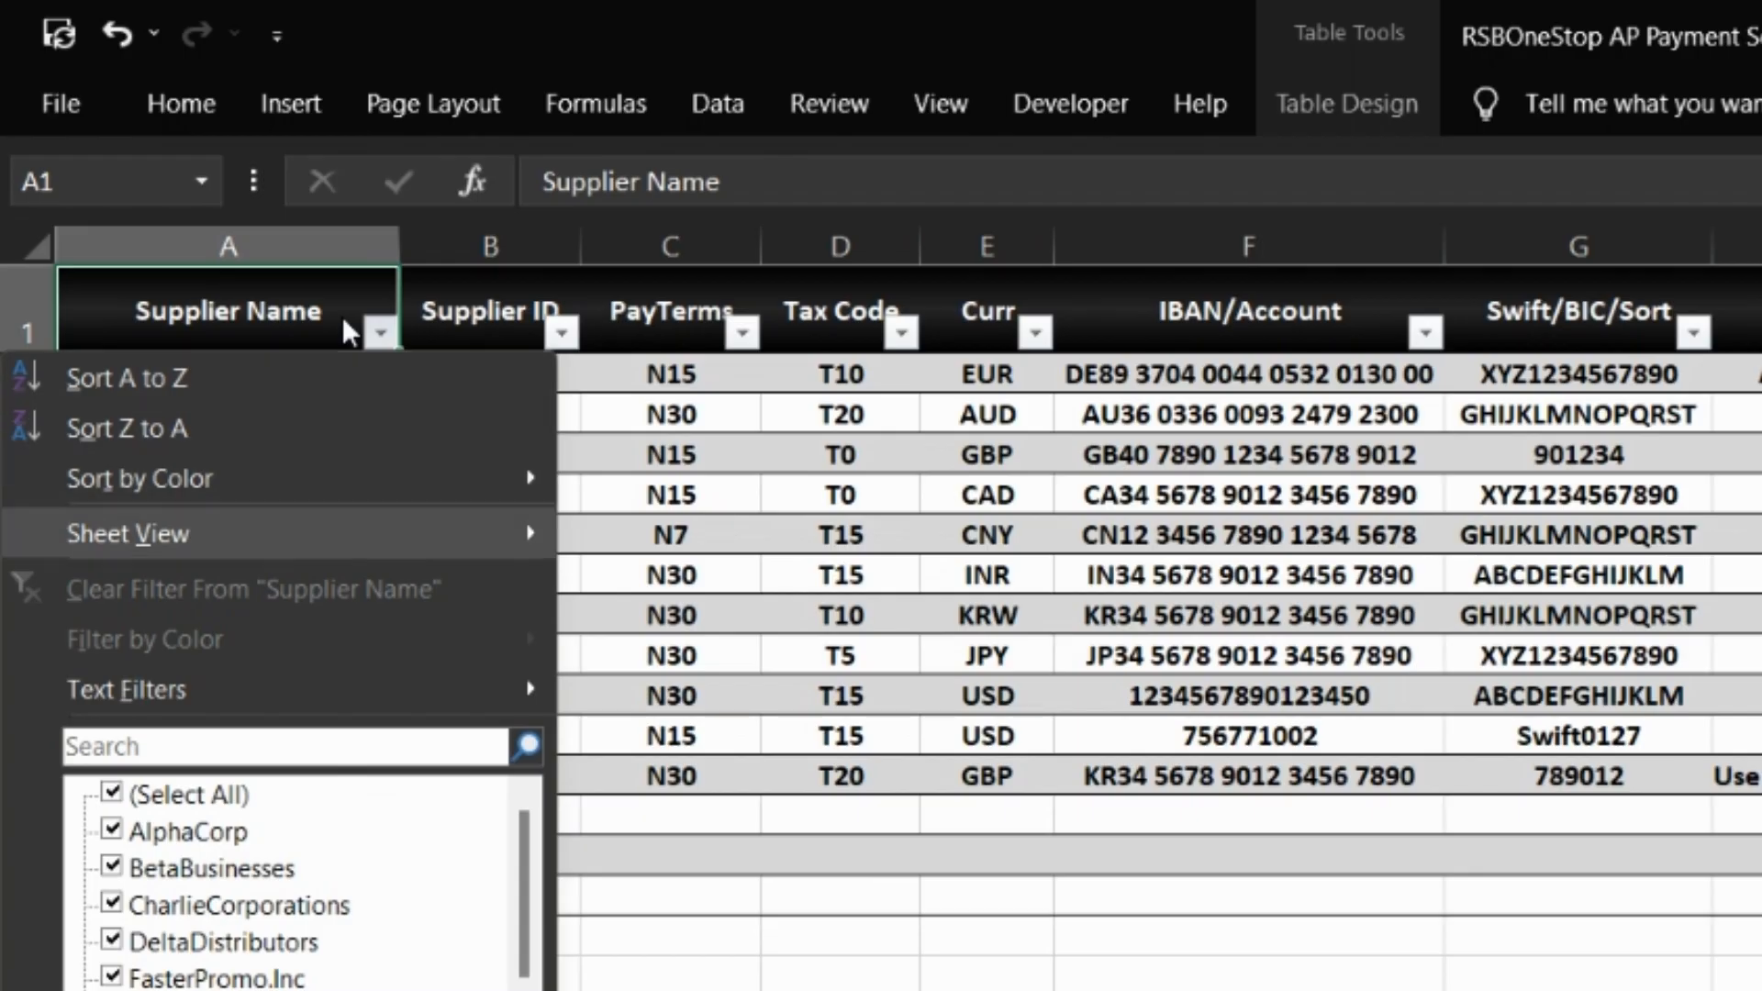
key(Down)
text(water)
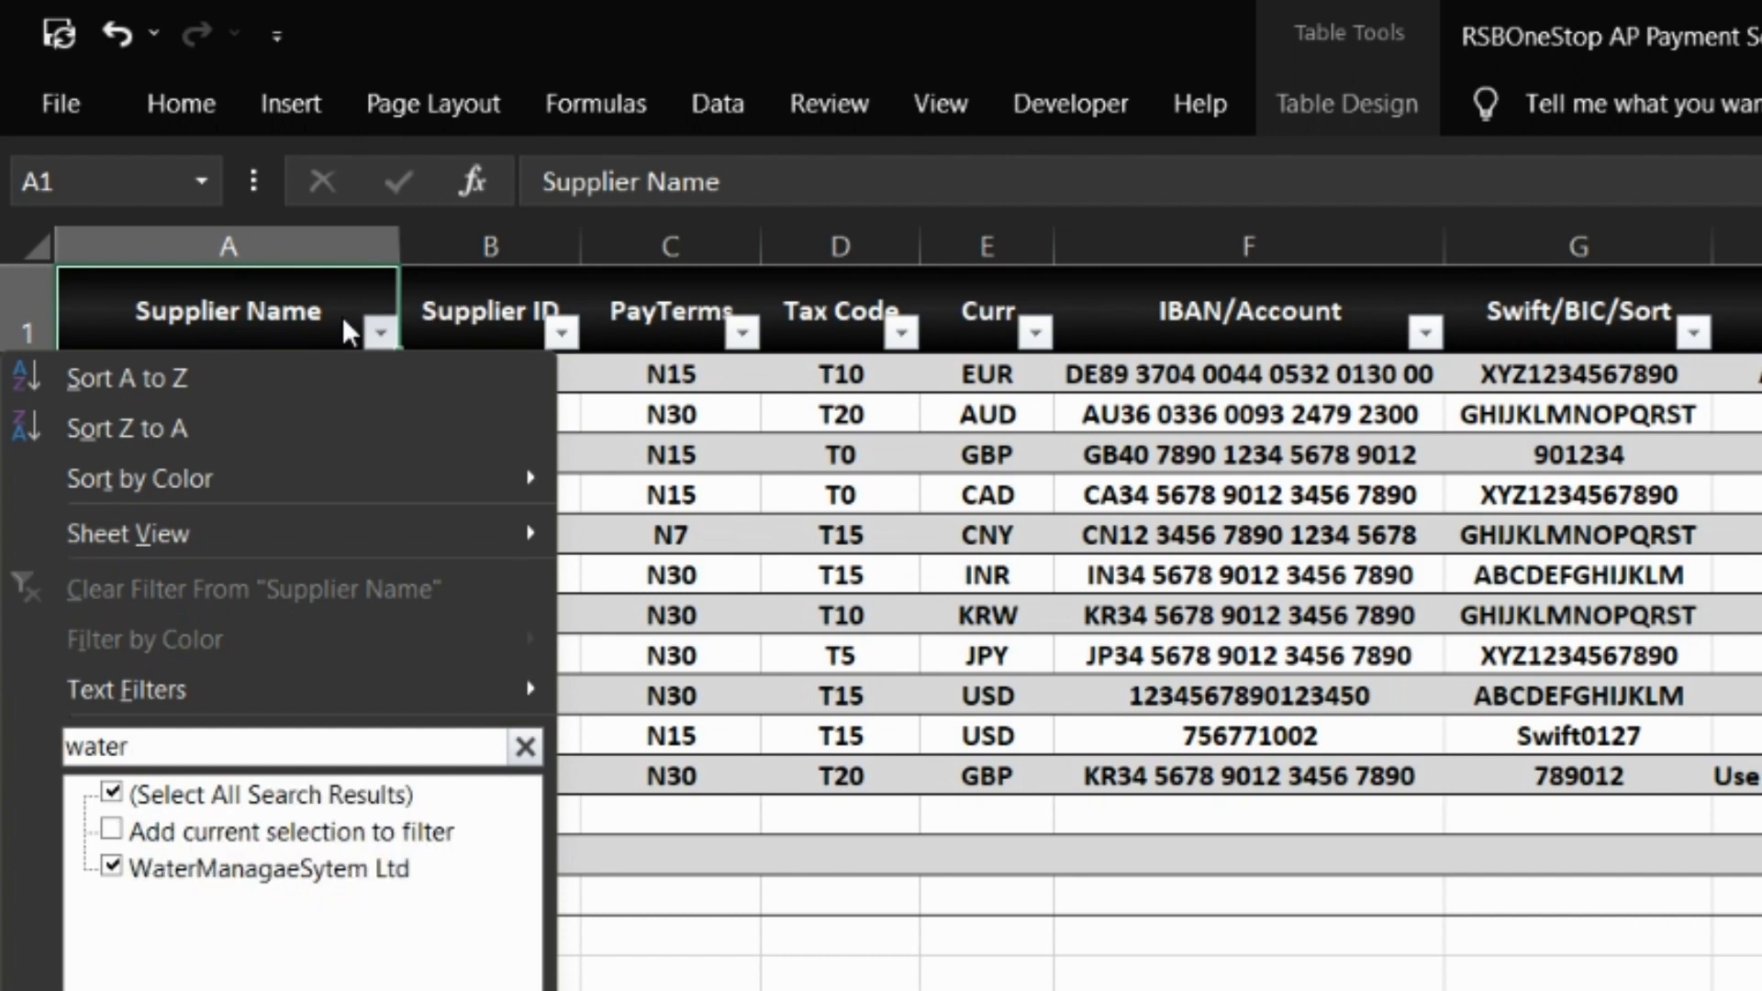
key(Return)
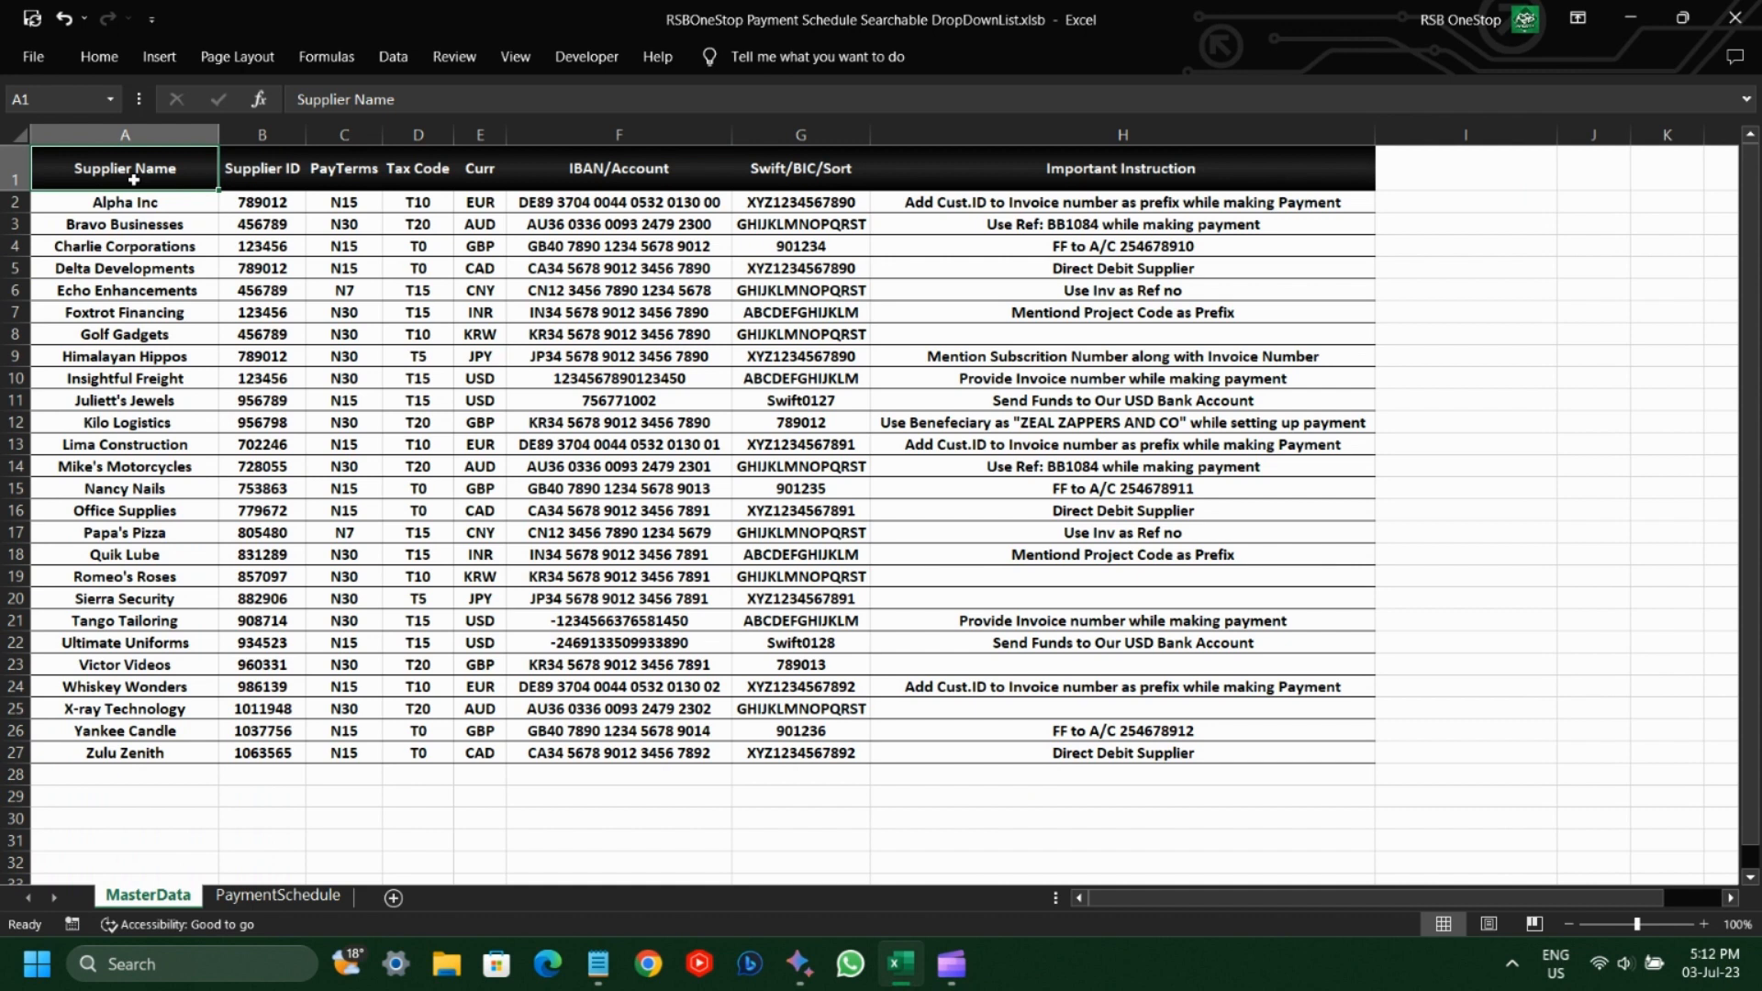
Convert the whole supplier data range on the MasterData sheet into a table with headers.
key(ctrl+shift+Right)
key(ctrl+shift+Down)
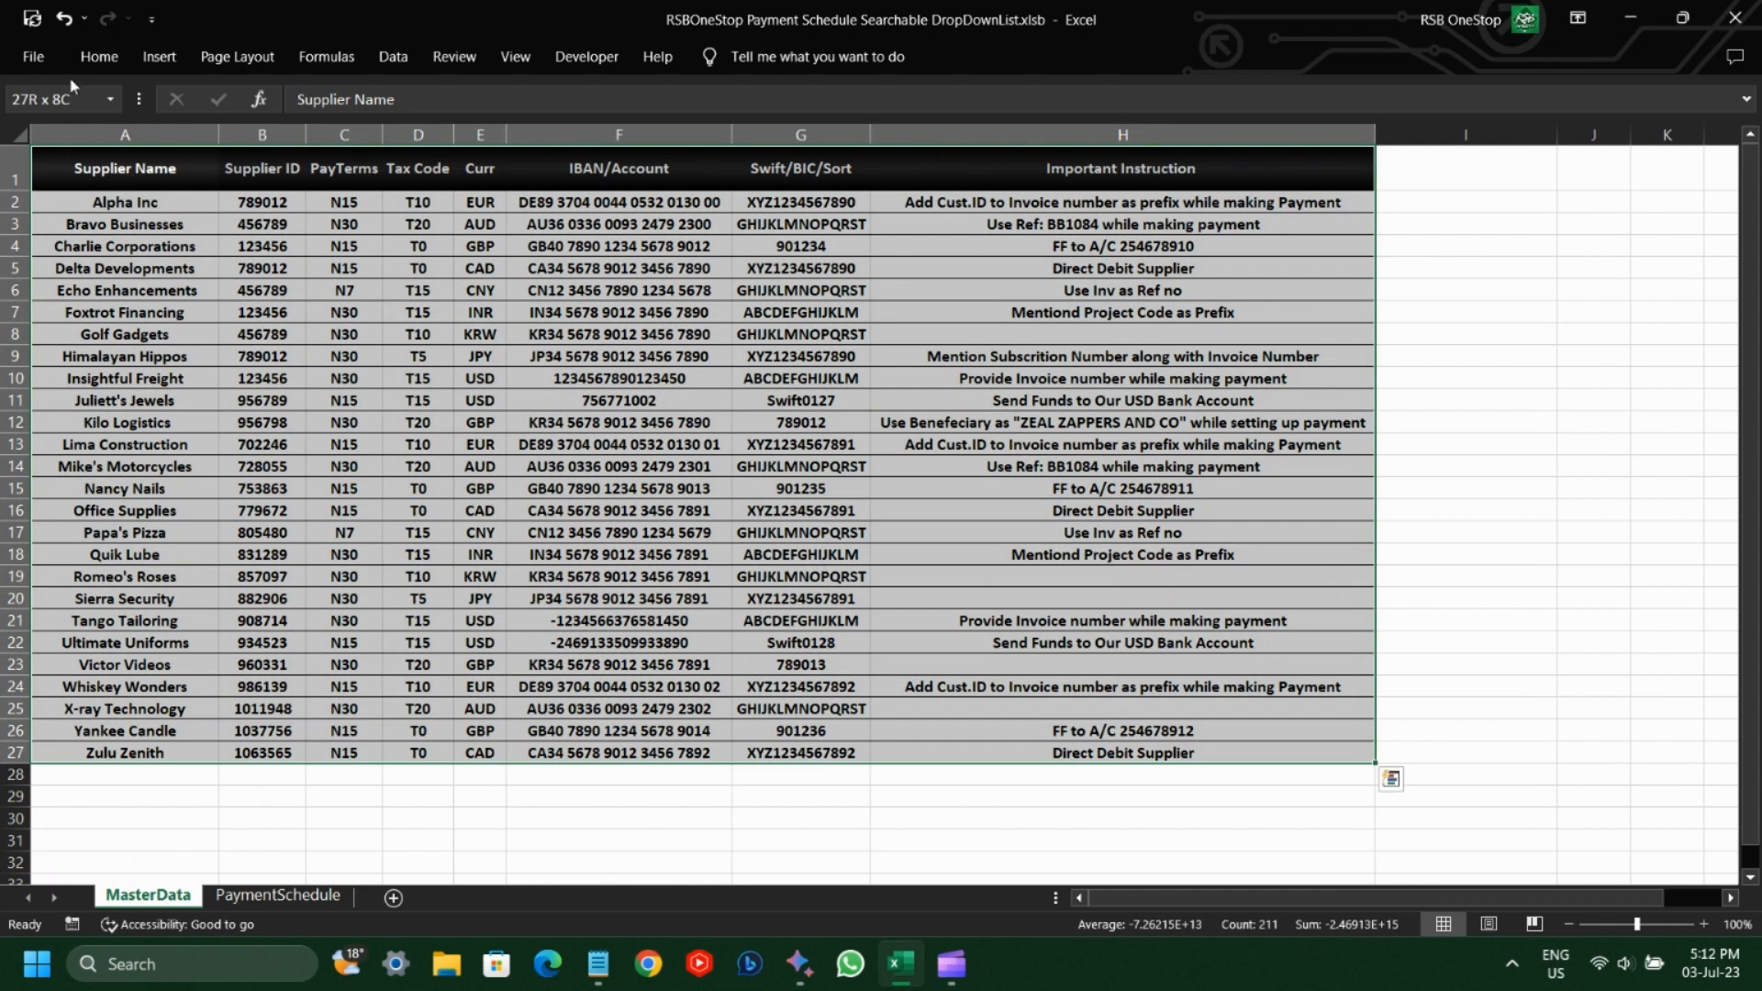
click(158, 58)
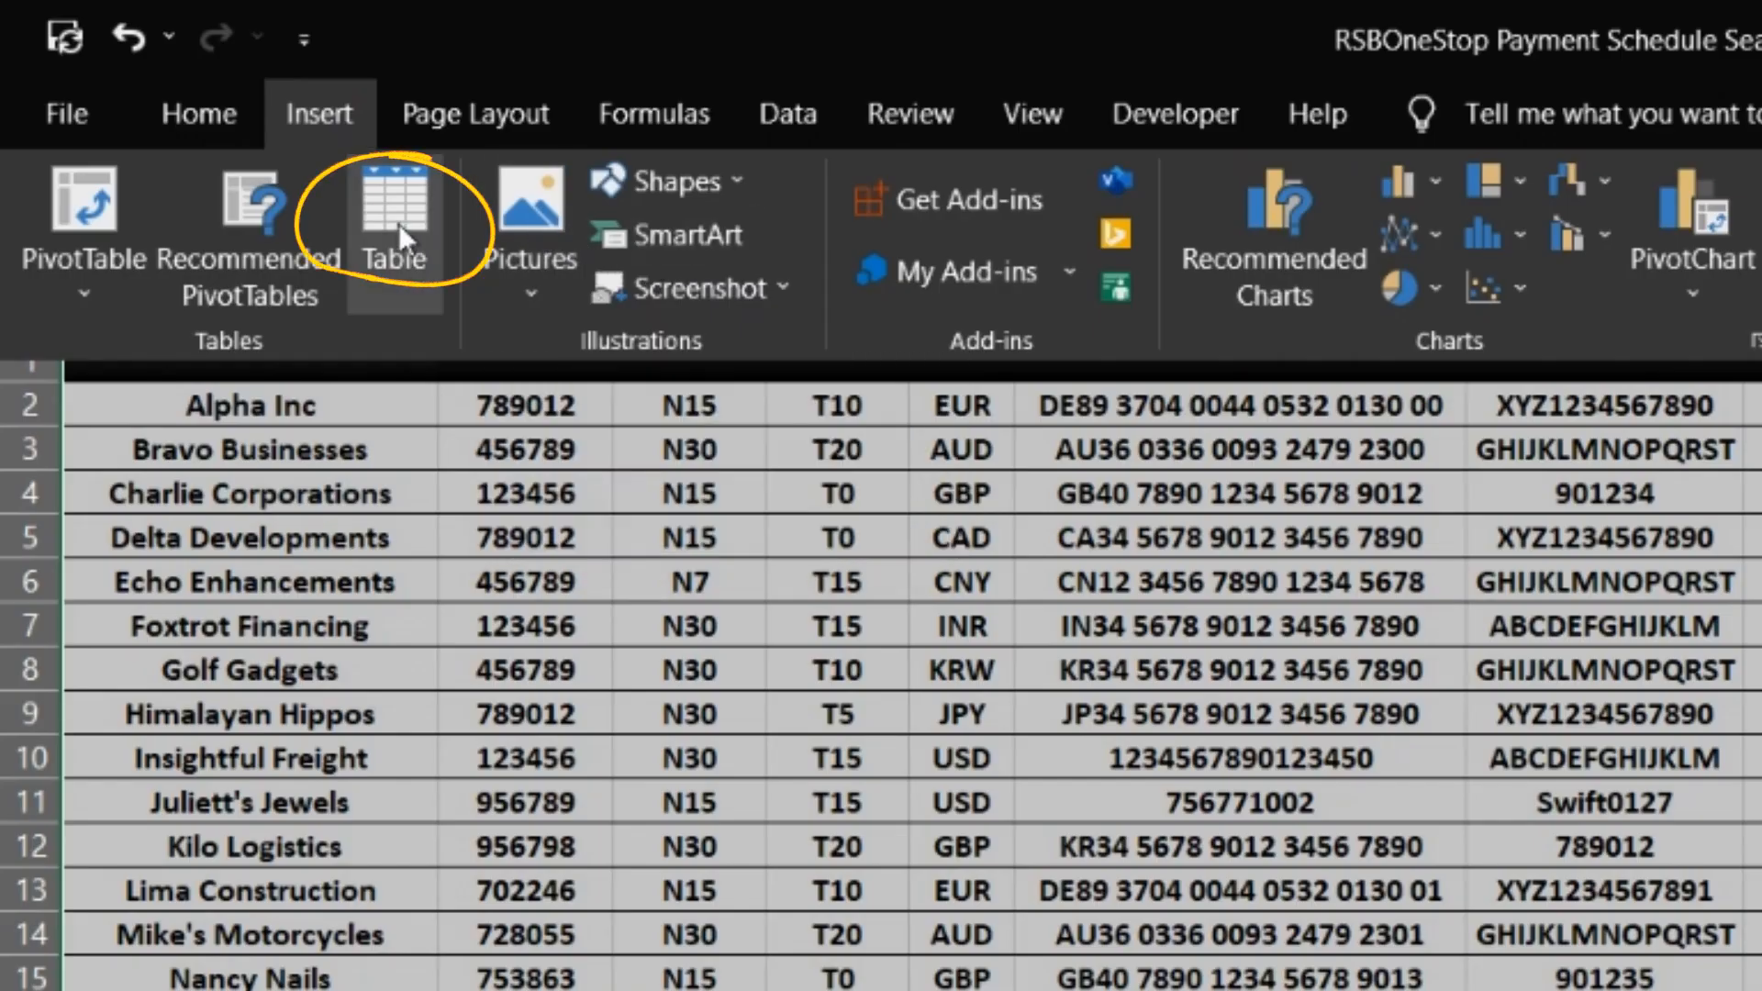
click(398, 223)
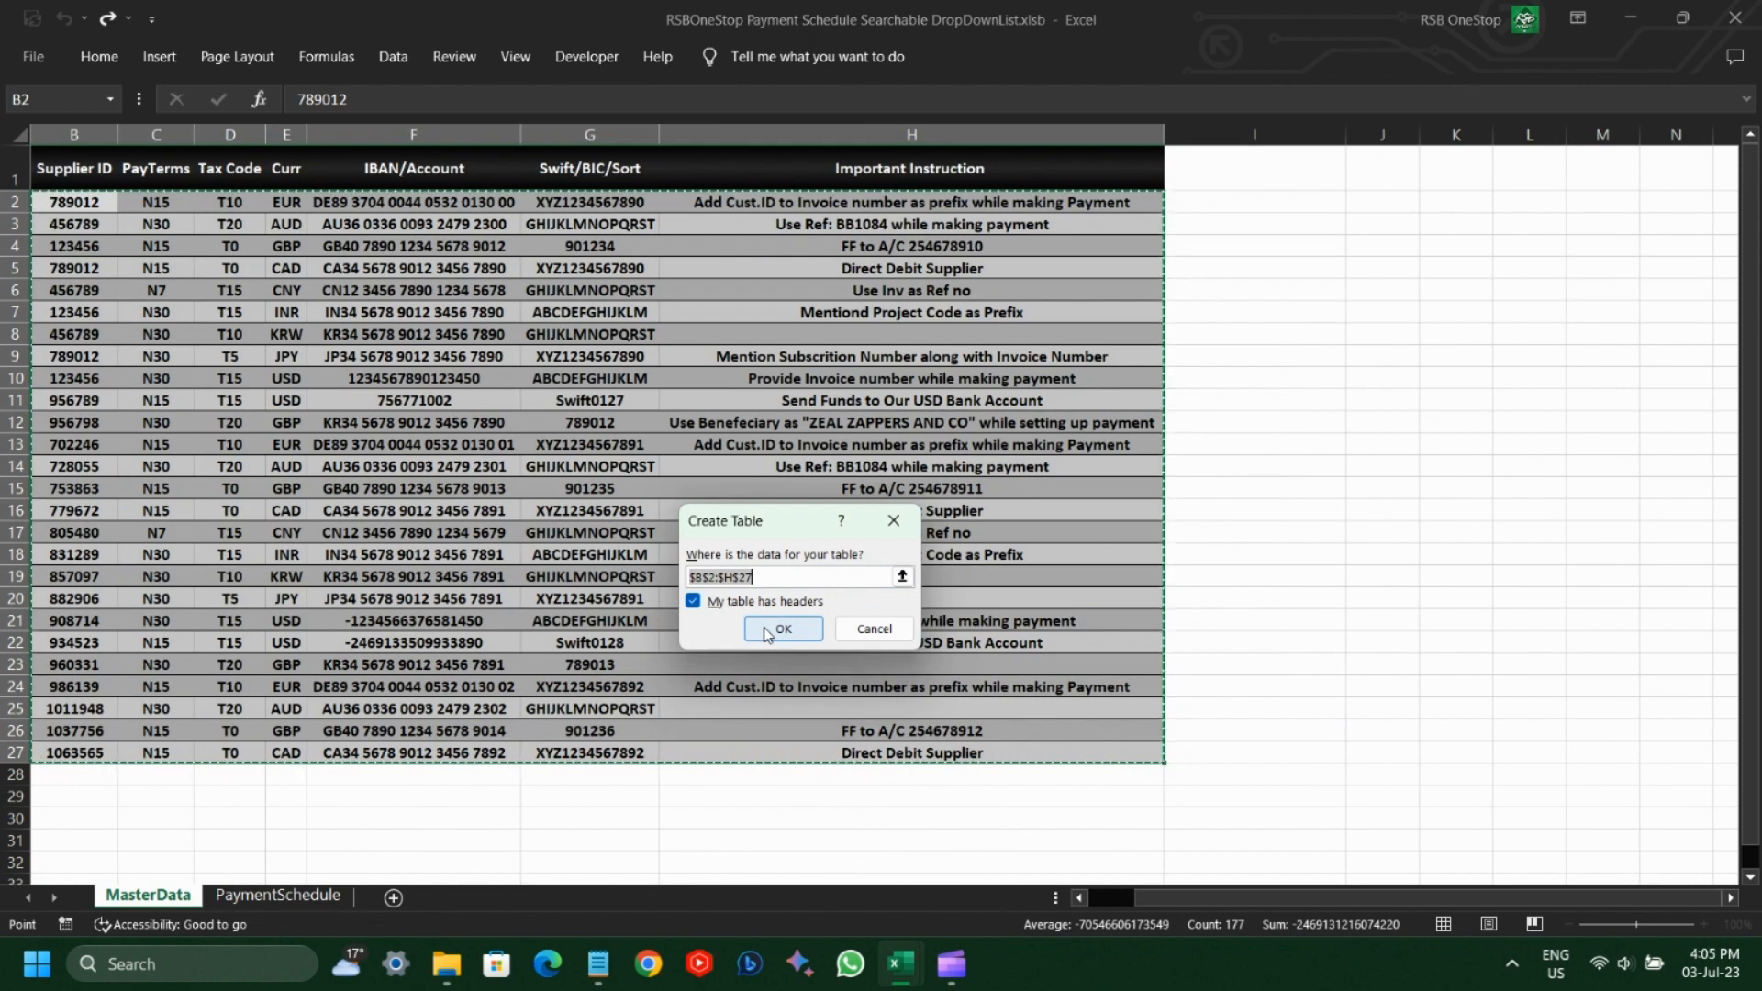
click(781, 629)
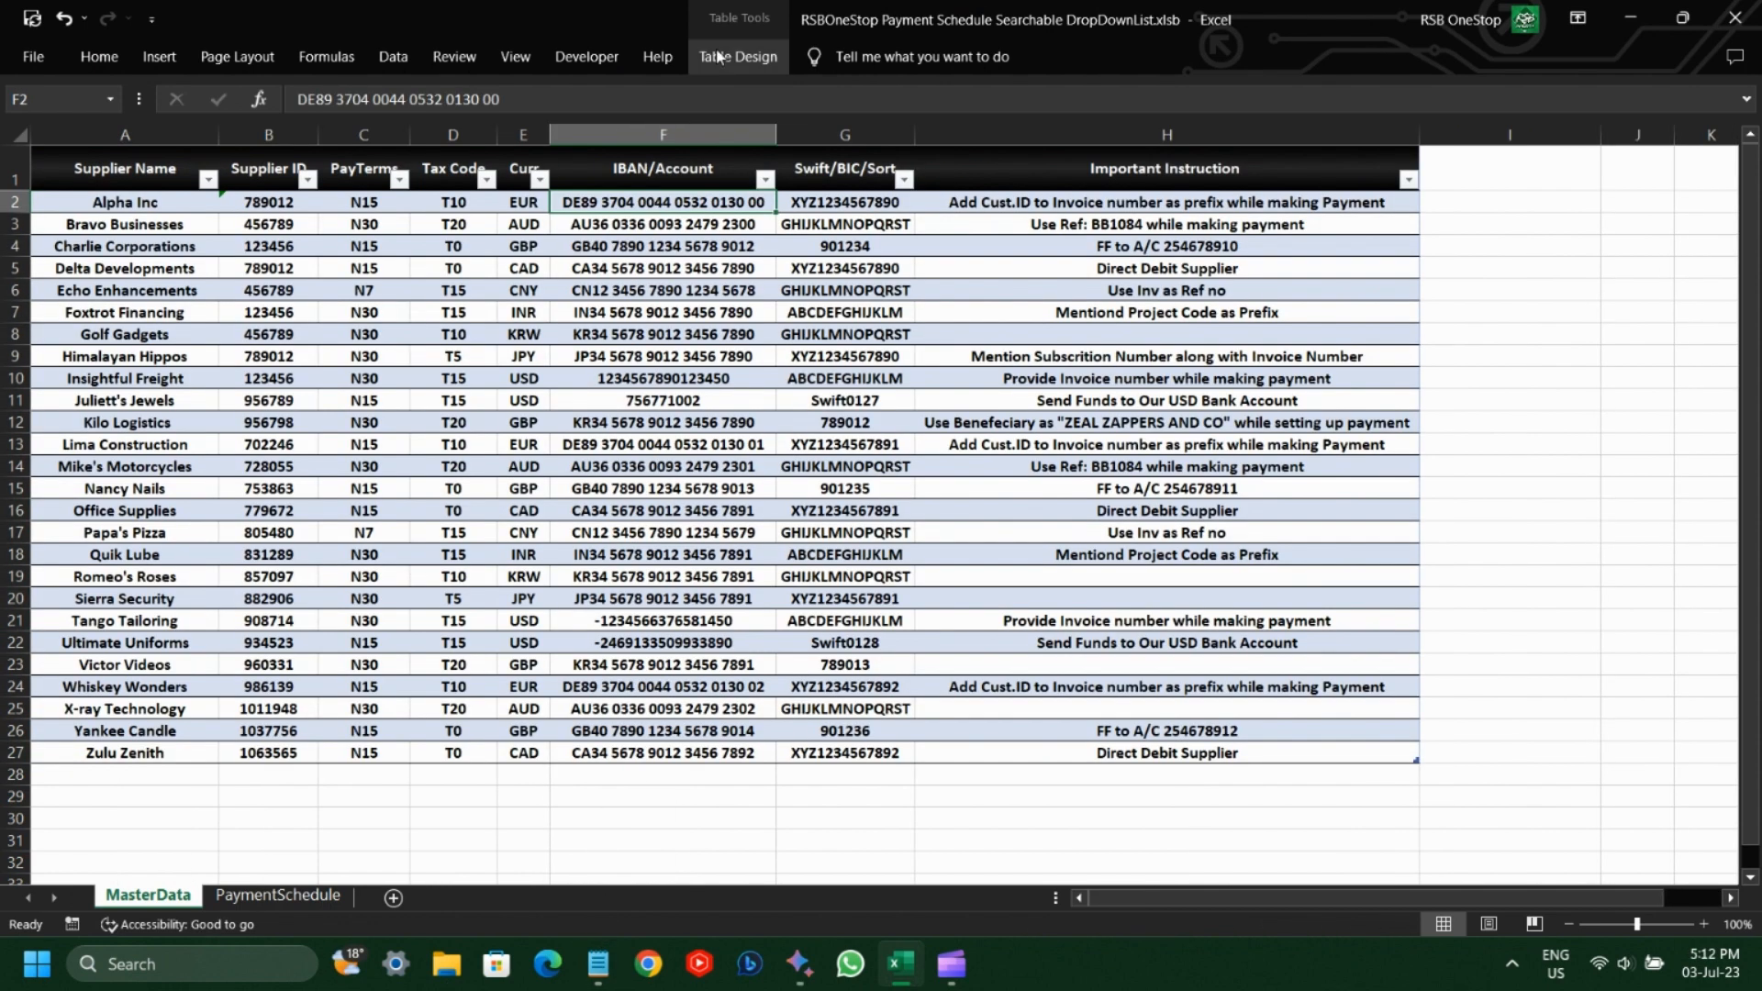
Rename the supplier table as MasterData.
click(719, 56)
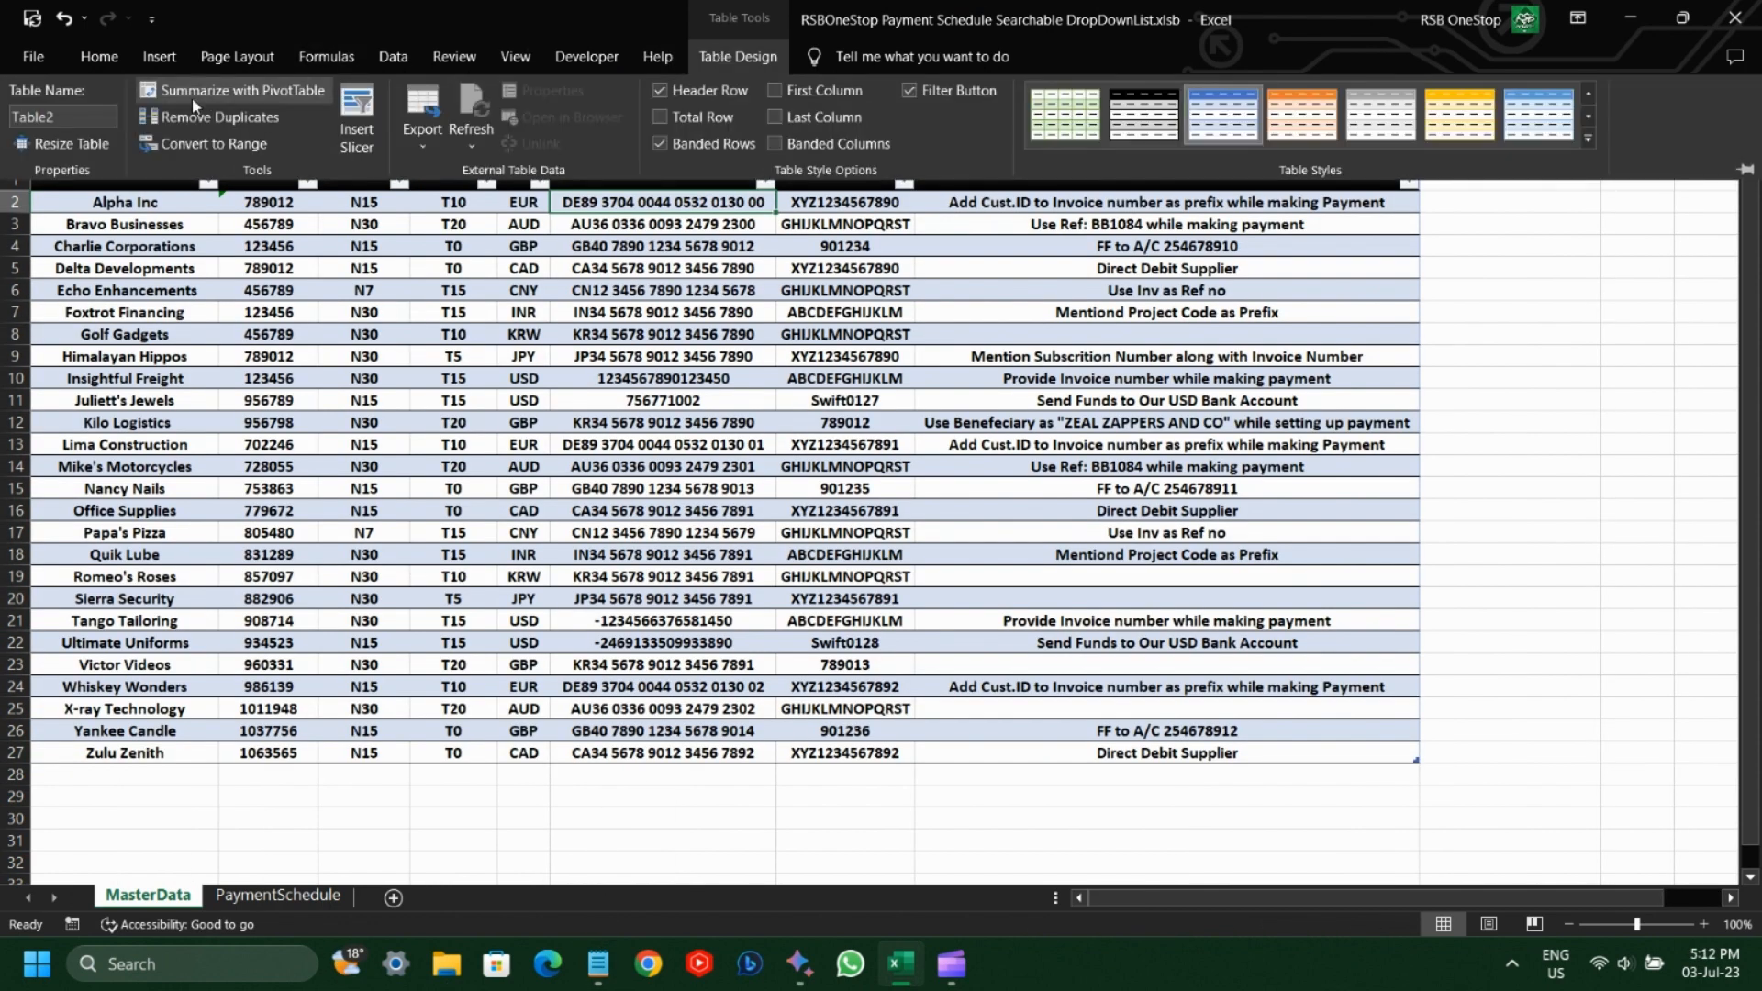
click(63, 116)
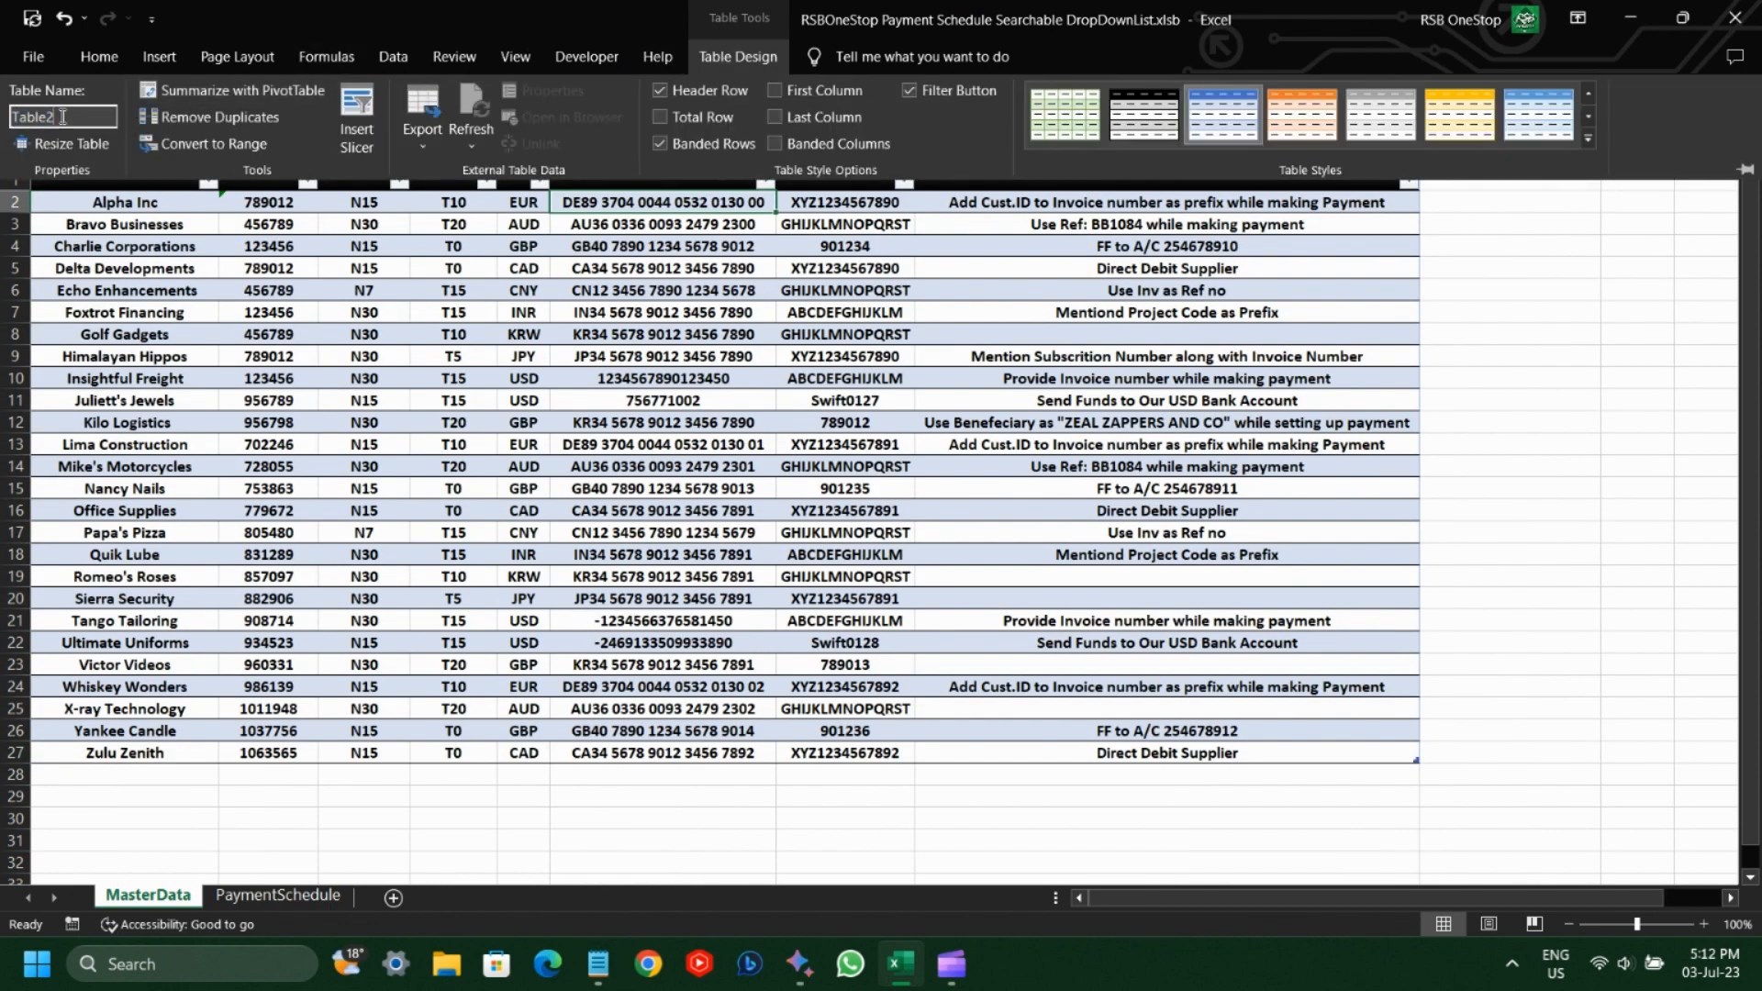
double_click(62, 116)
text(MasterData)
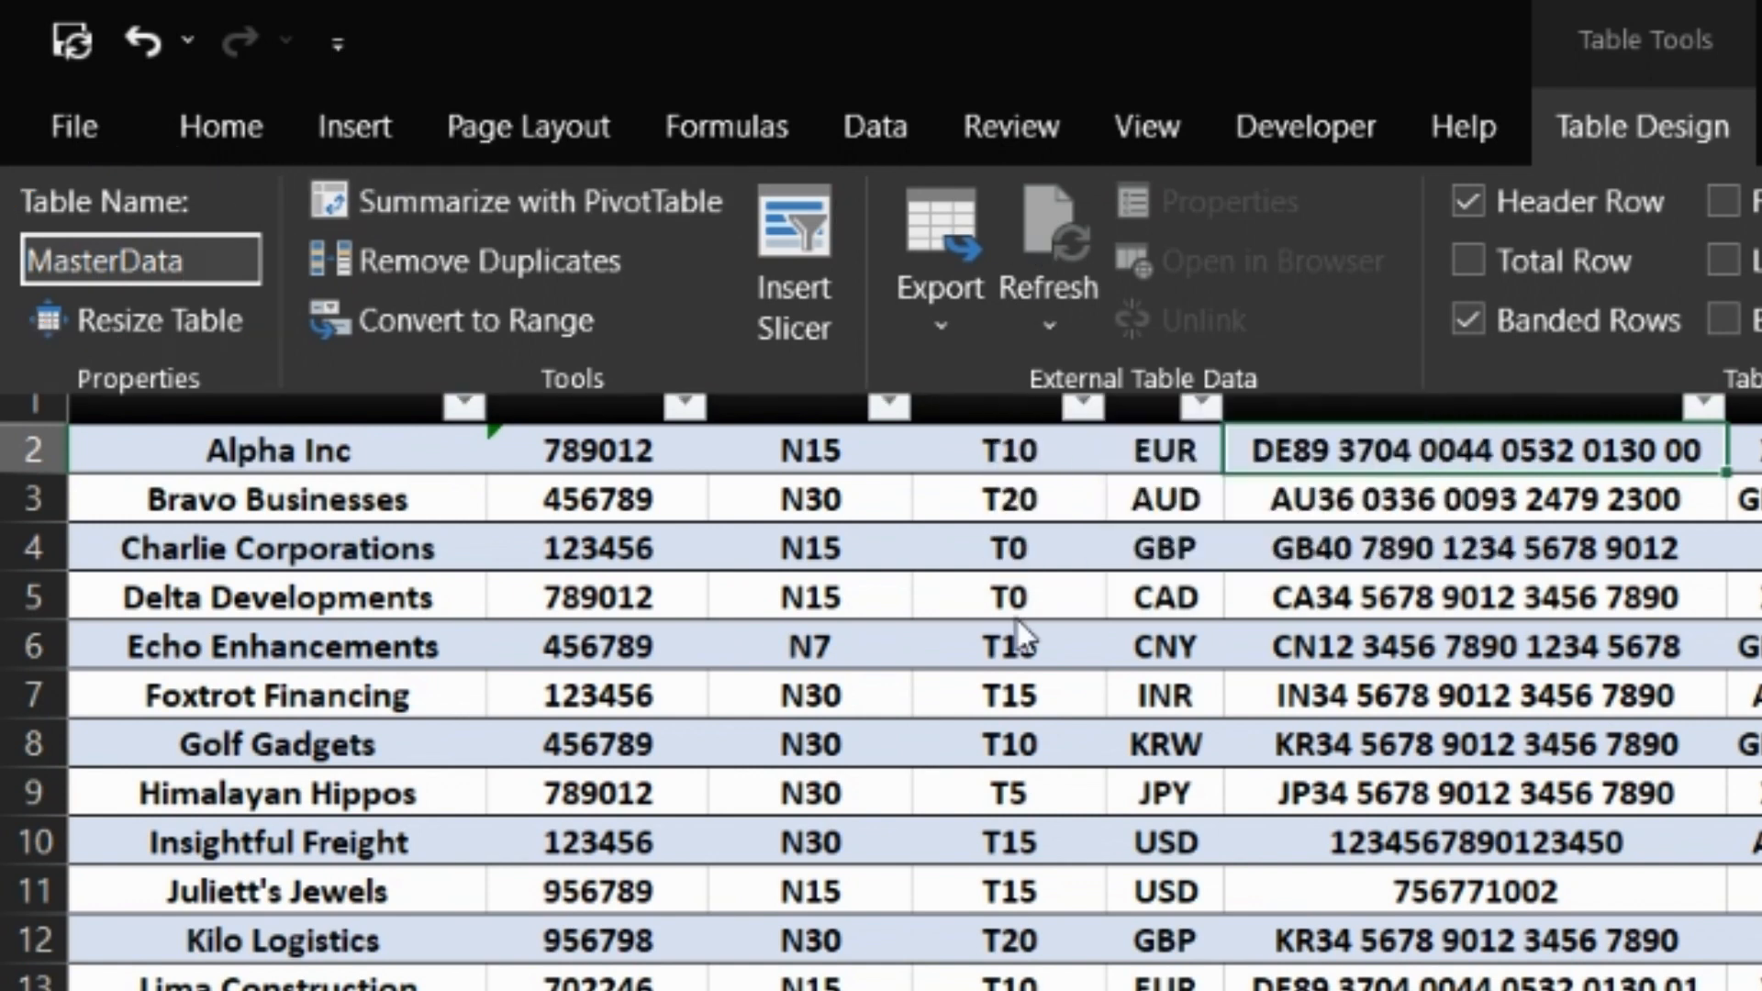
key(Return)
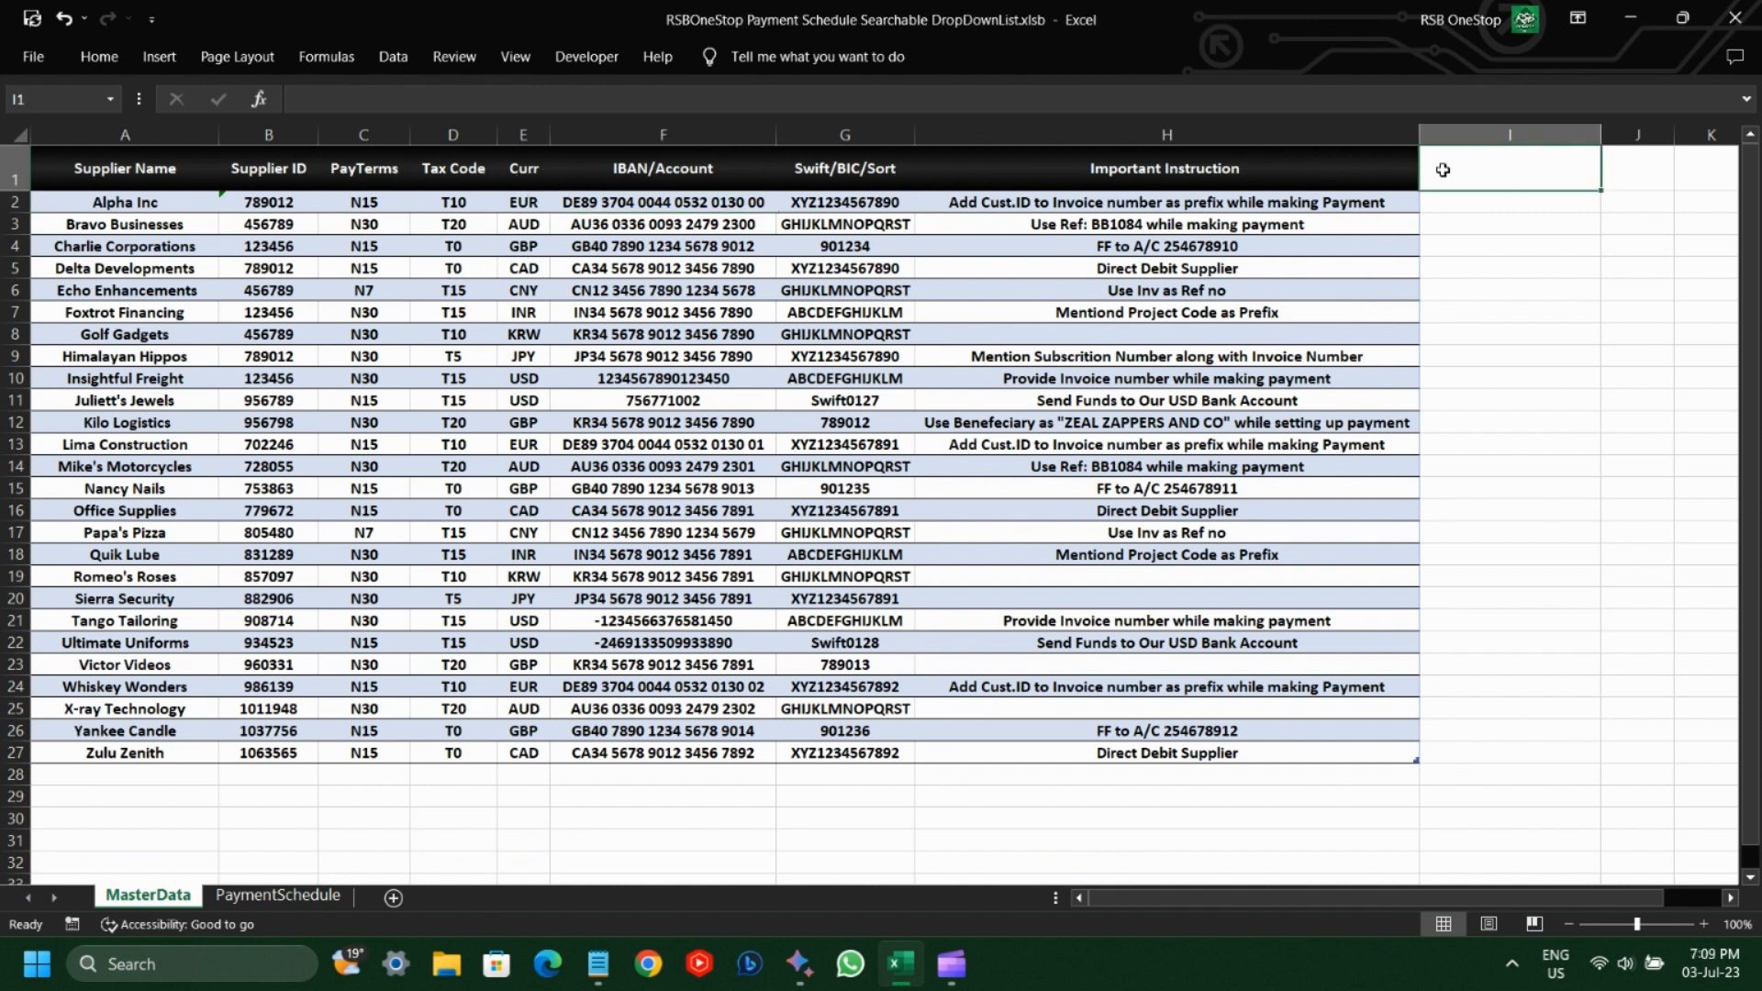
Add a new table column headed "Search" in cell I1, beside Important Instruction.
text(s)
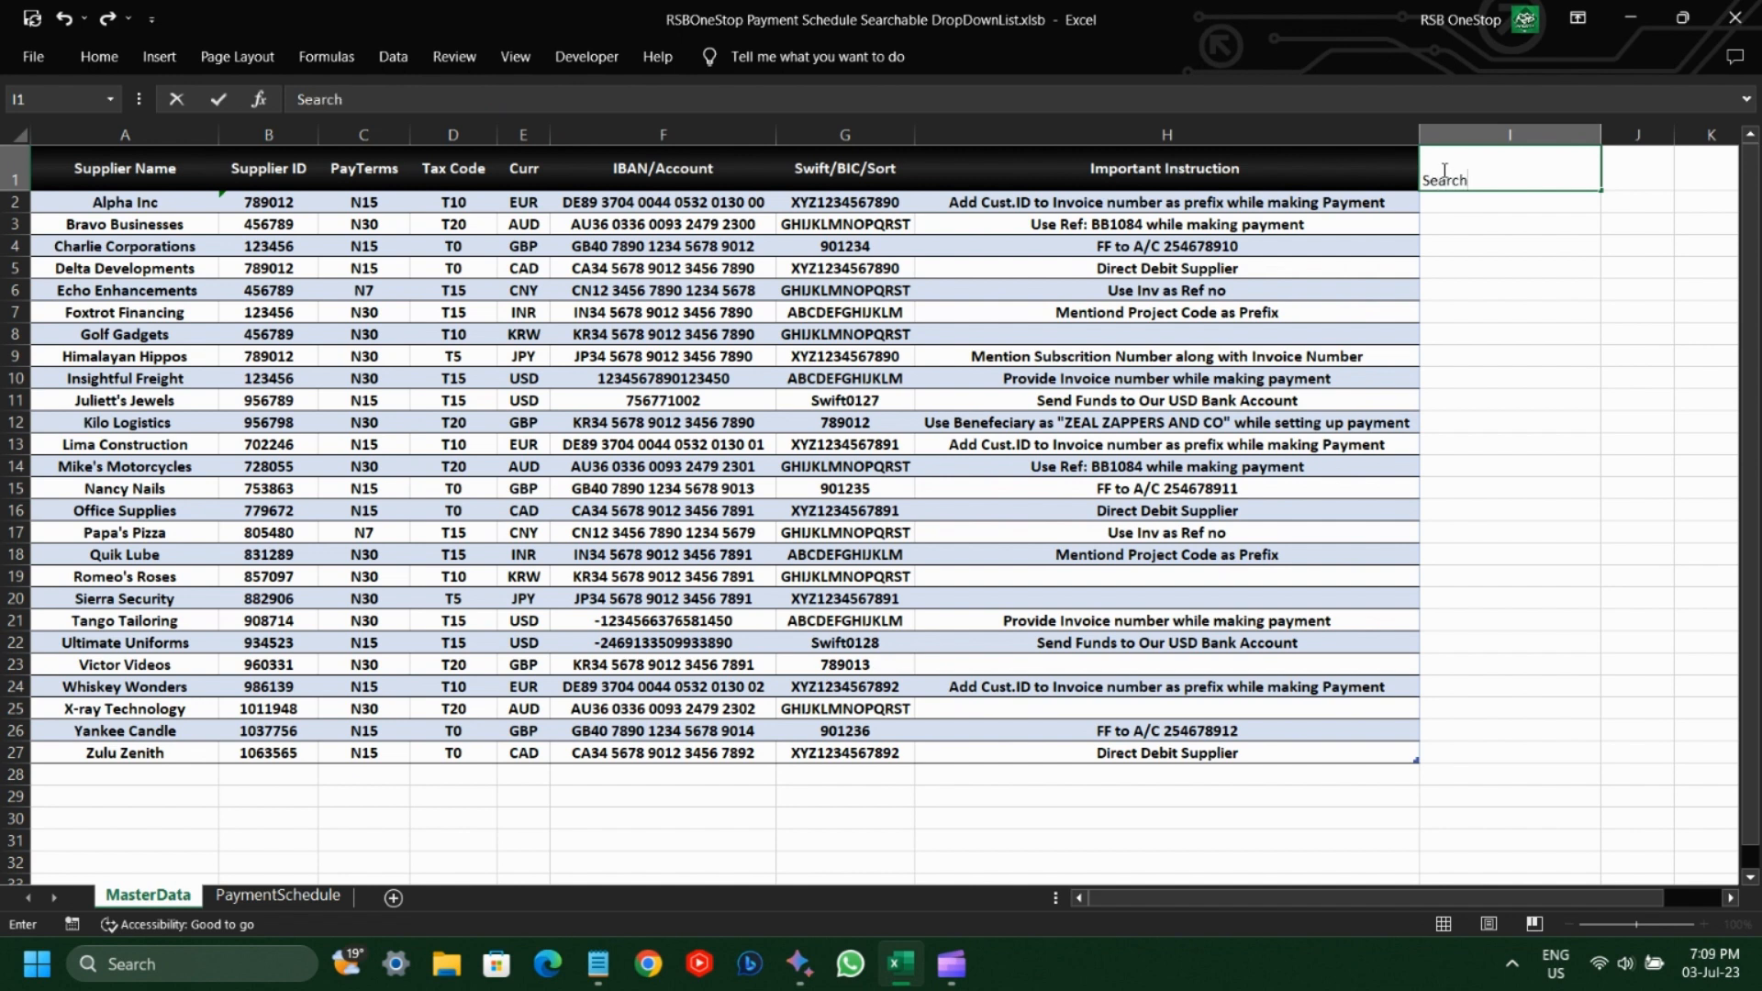
text(earch)
key(Return)
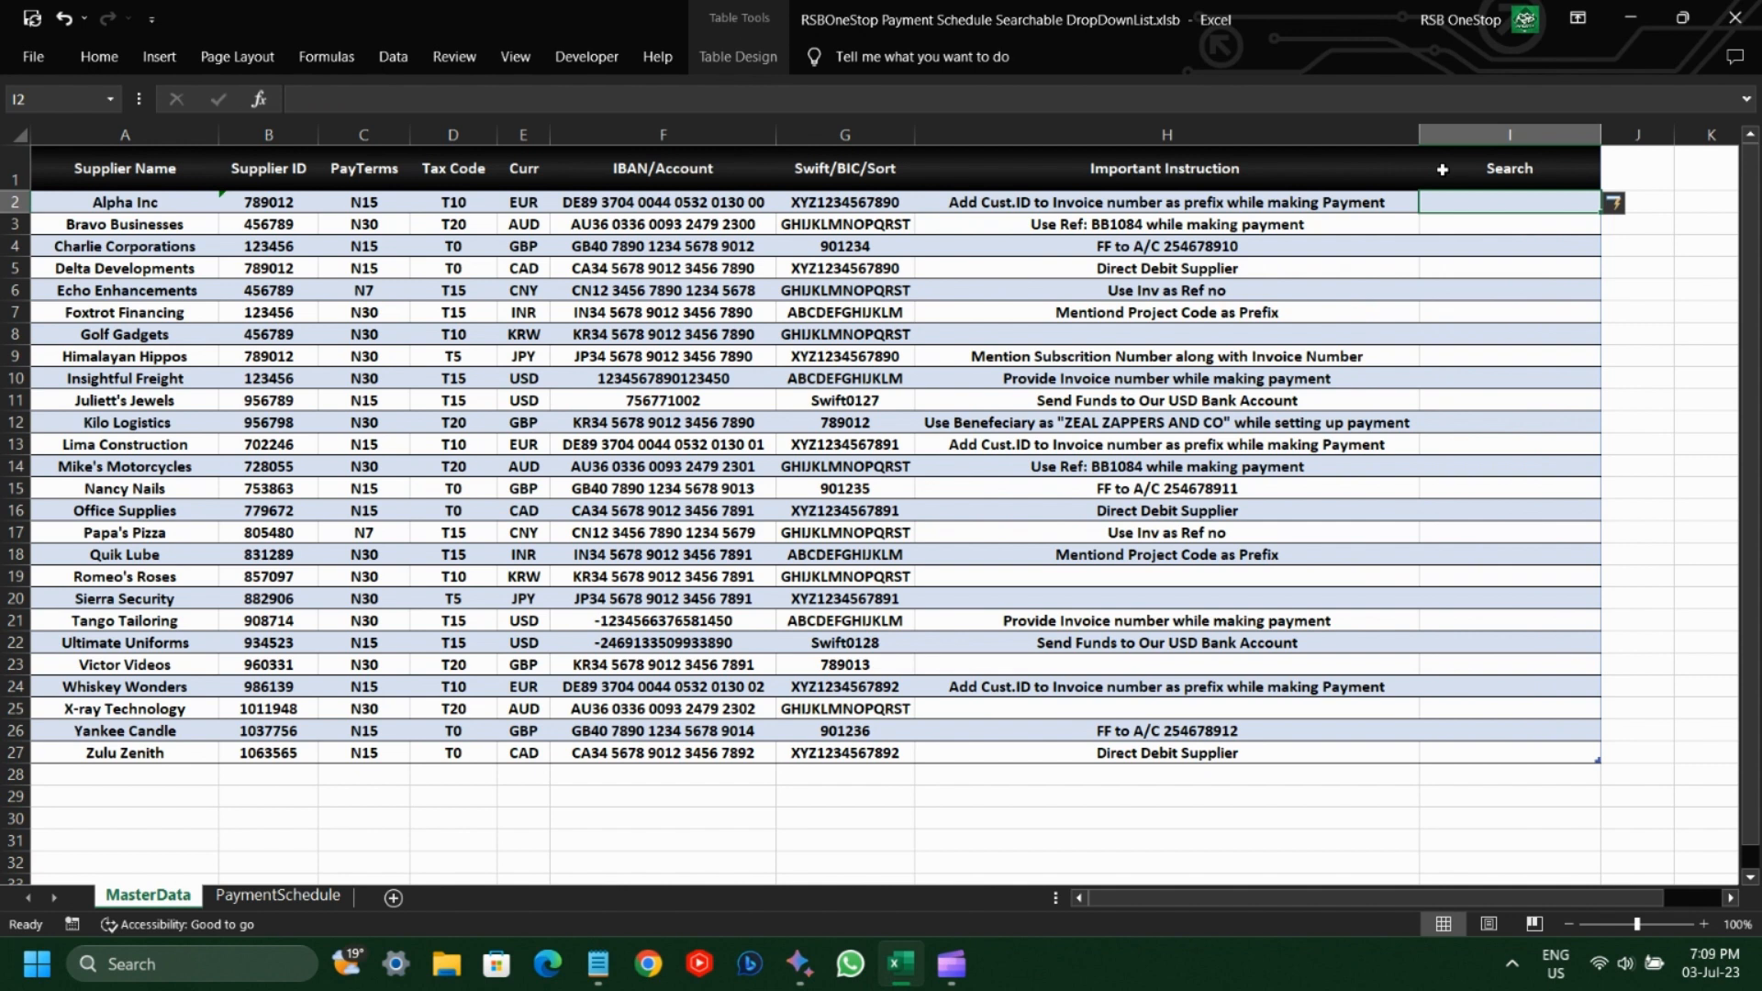
Enter =SEARCH($K$2,$A$2:$A$27) in I2 to look for the K2 text within the supplier names.
text(=sear)
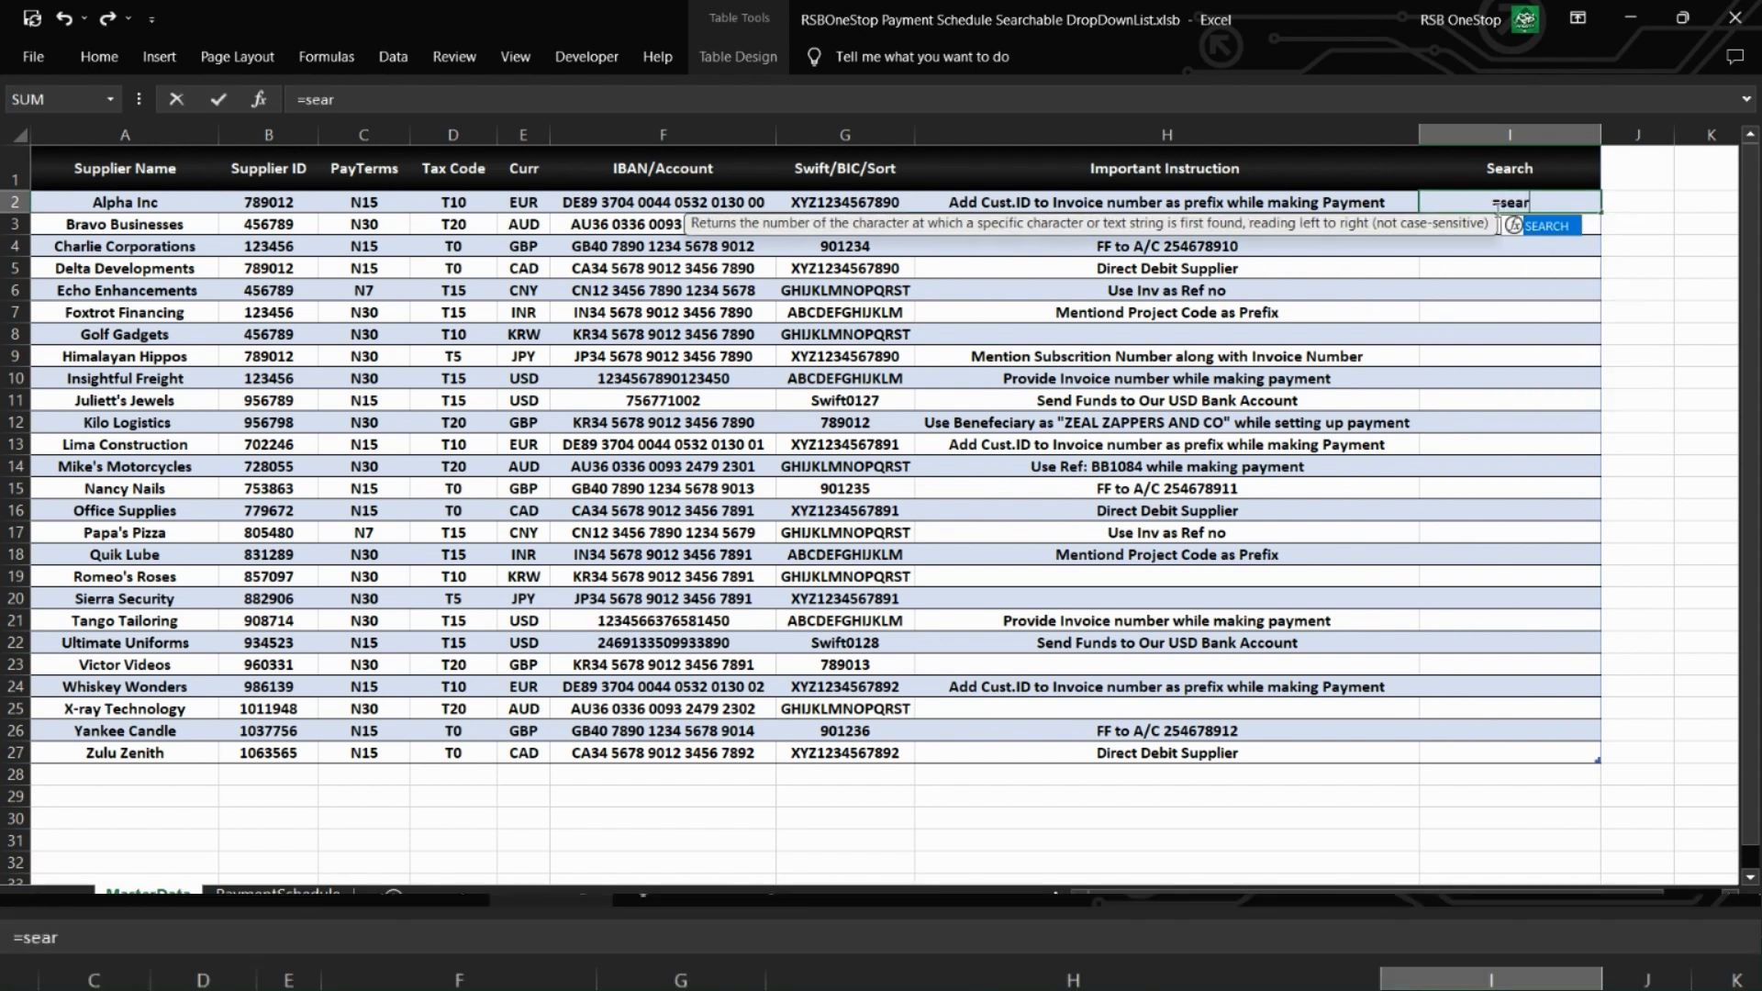
text(ch)
key(Tab)
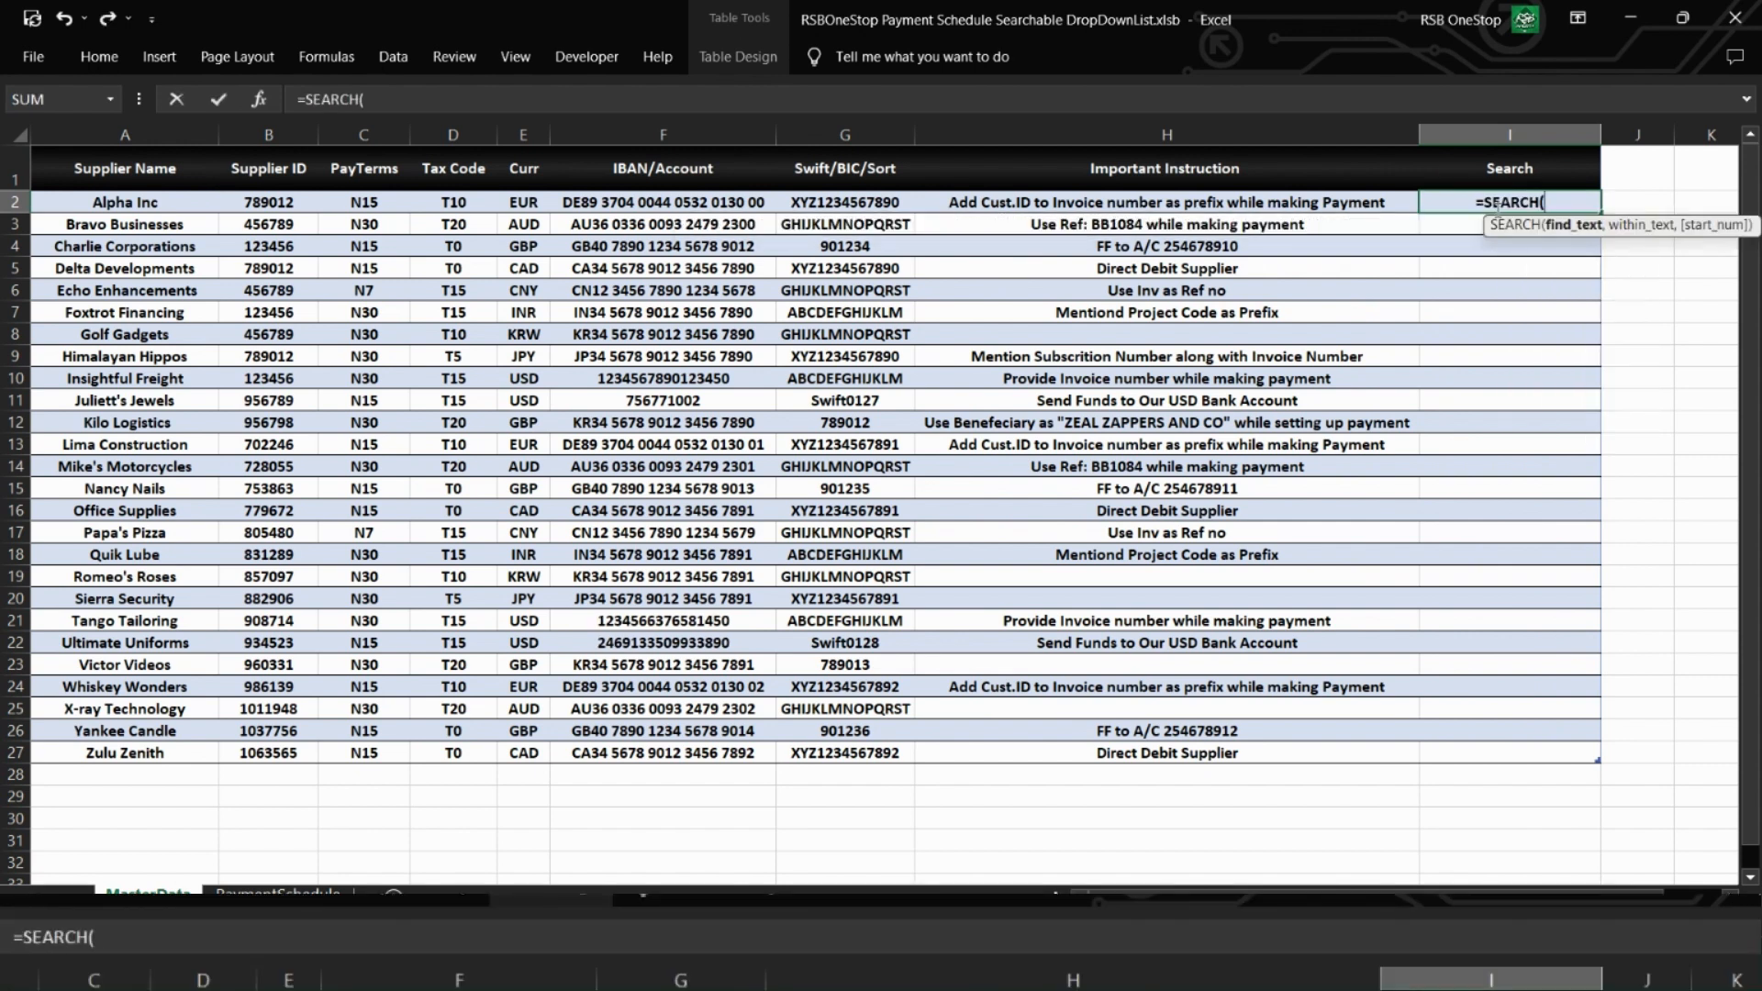
text($)
key(BackSpace)
text(K$)
text(2)
key(F4)
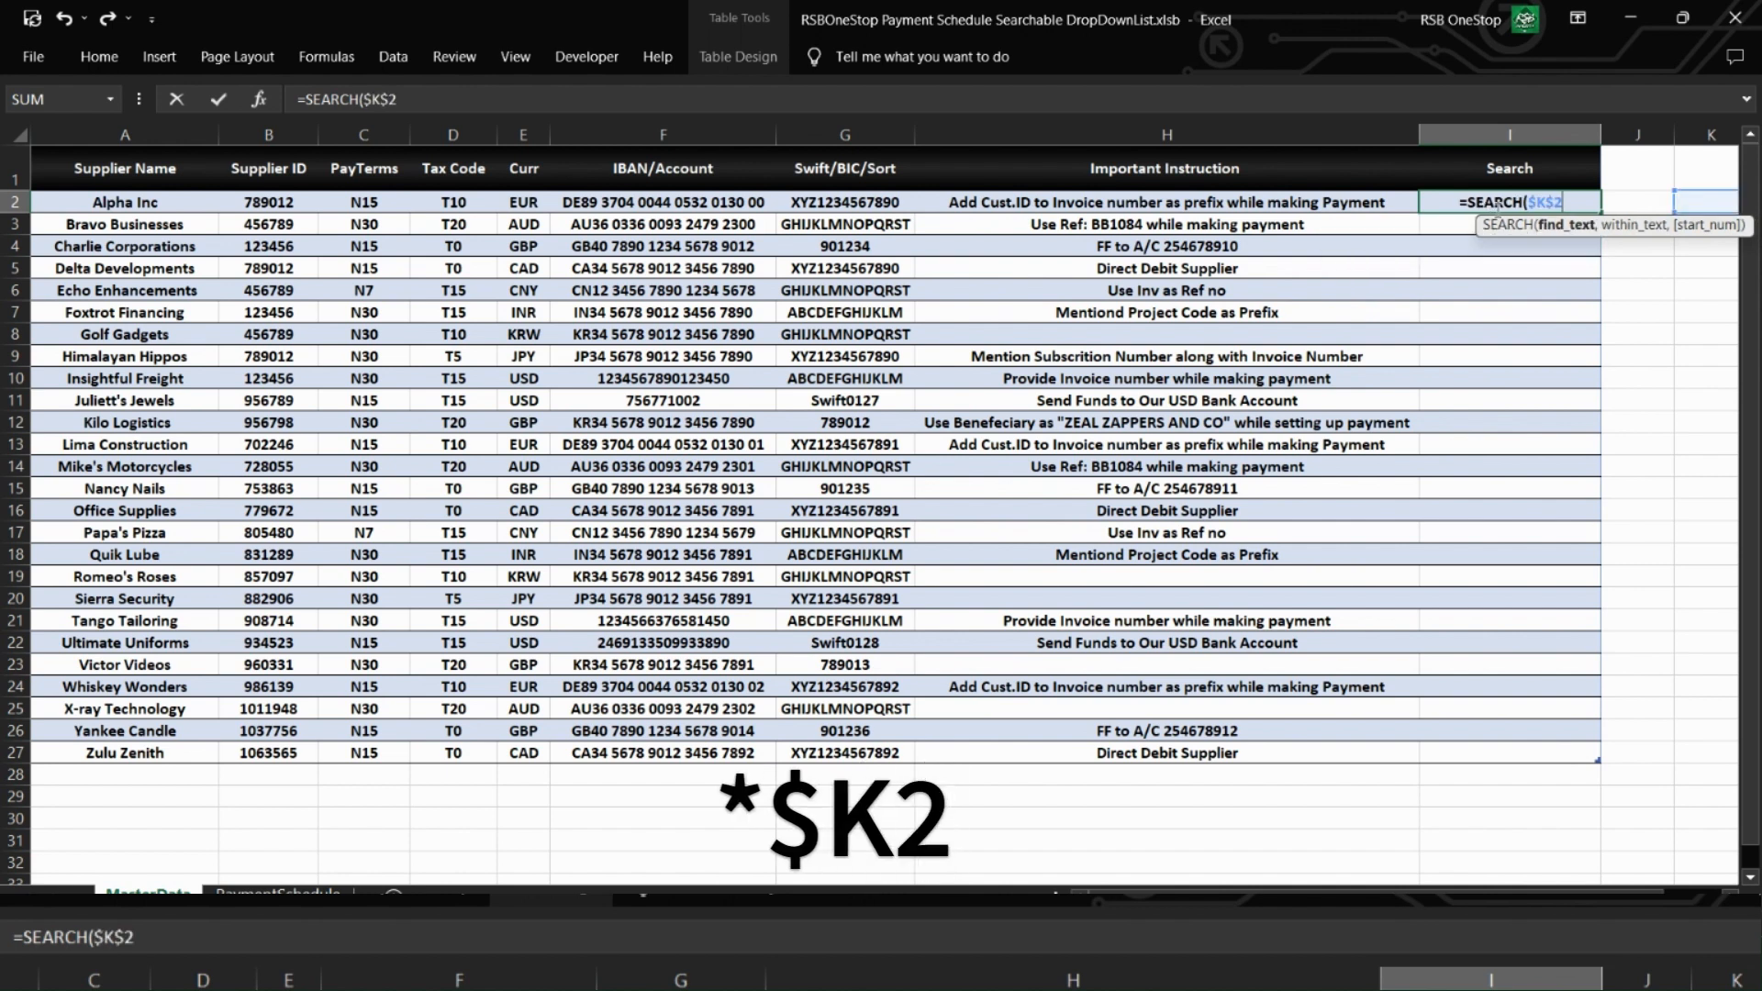
text(,a2)
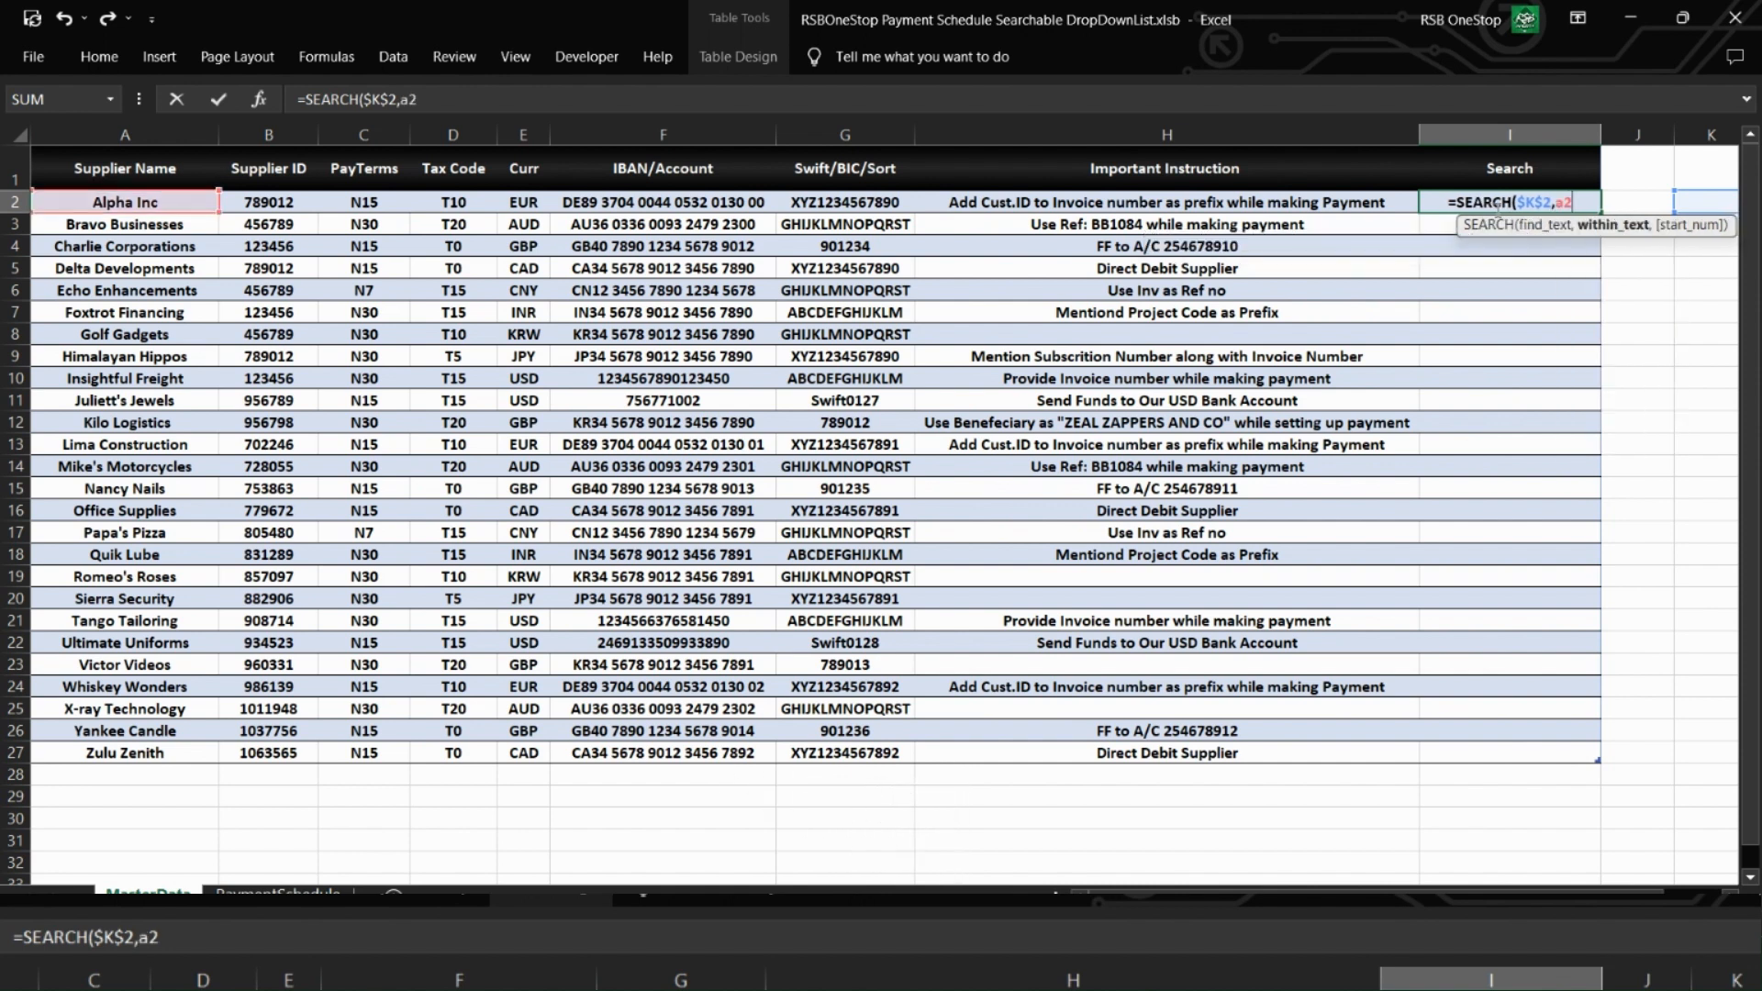
key(F4)
text(:)
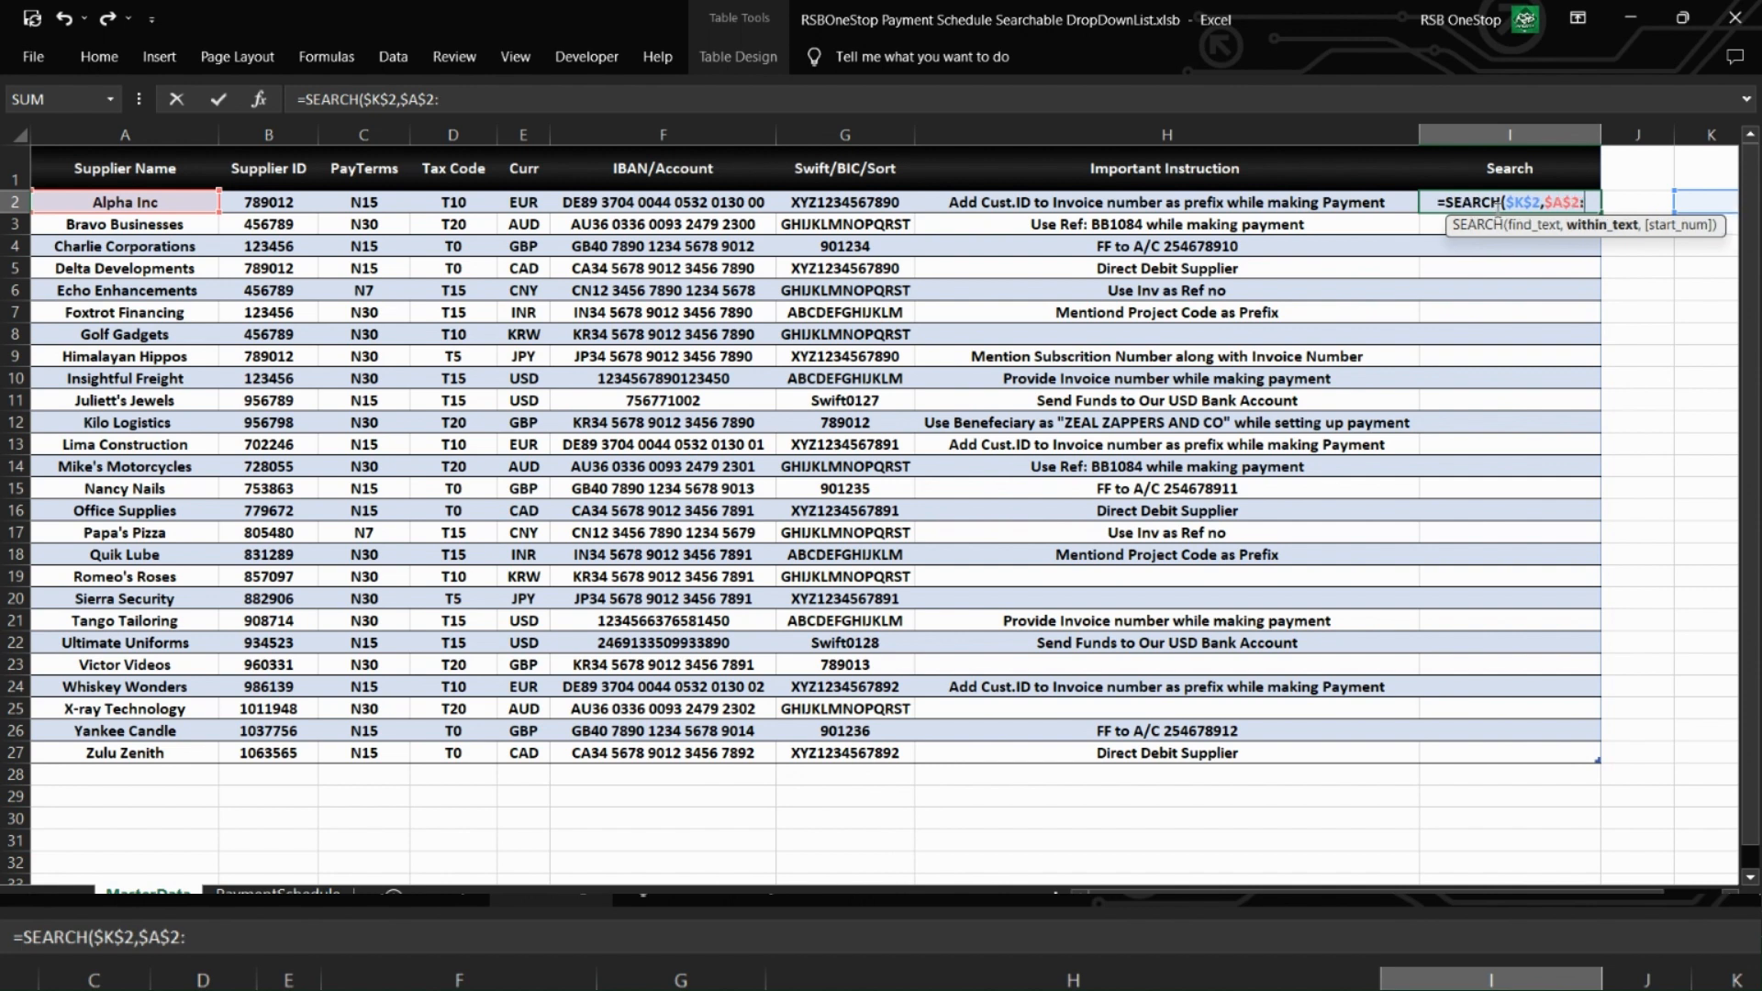
text(a27)
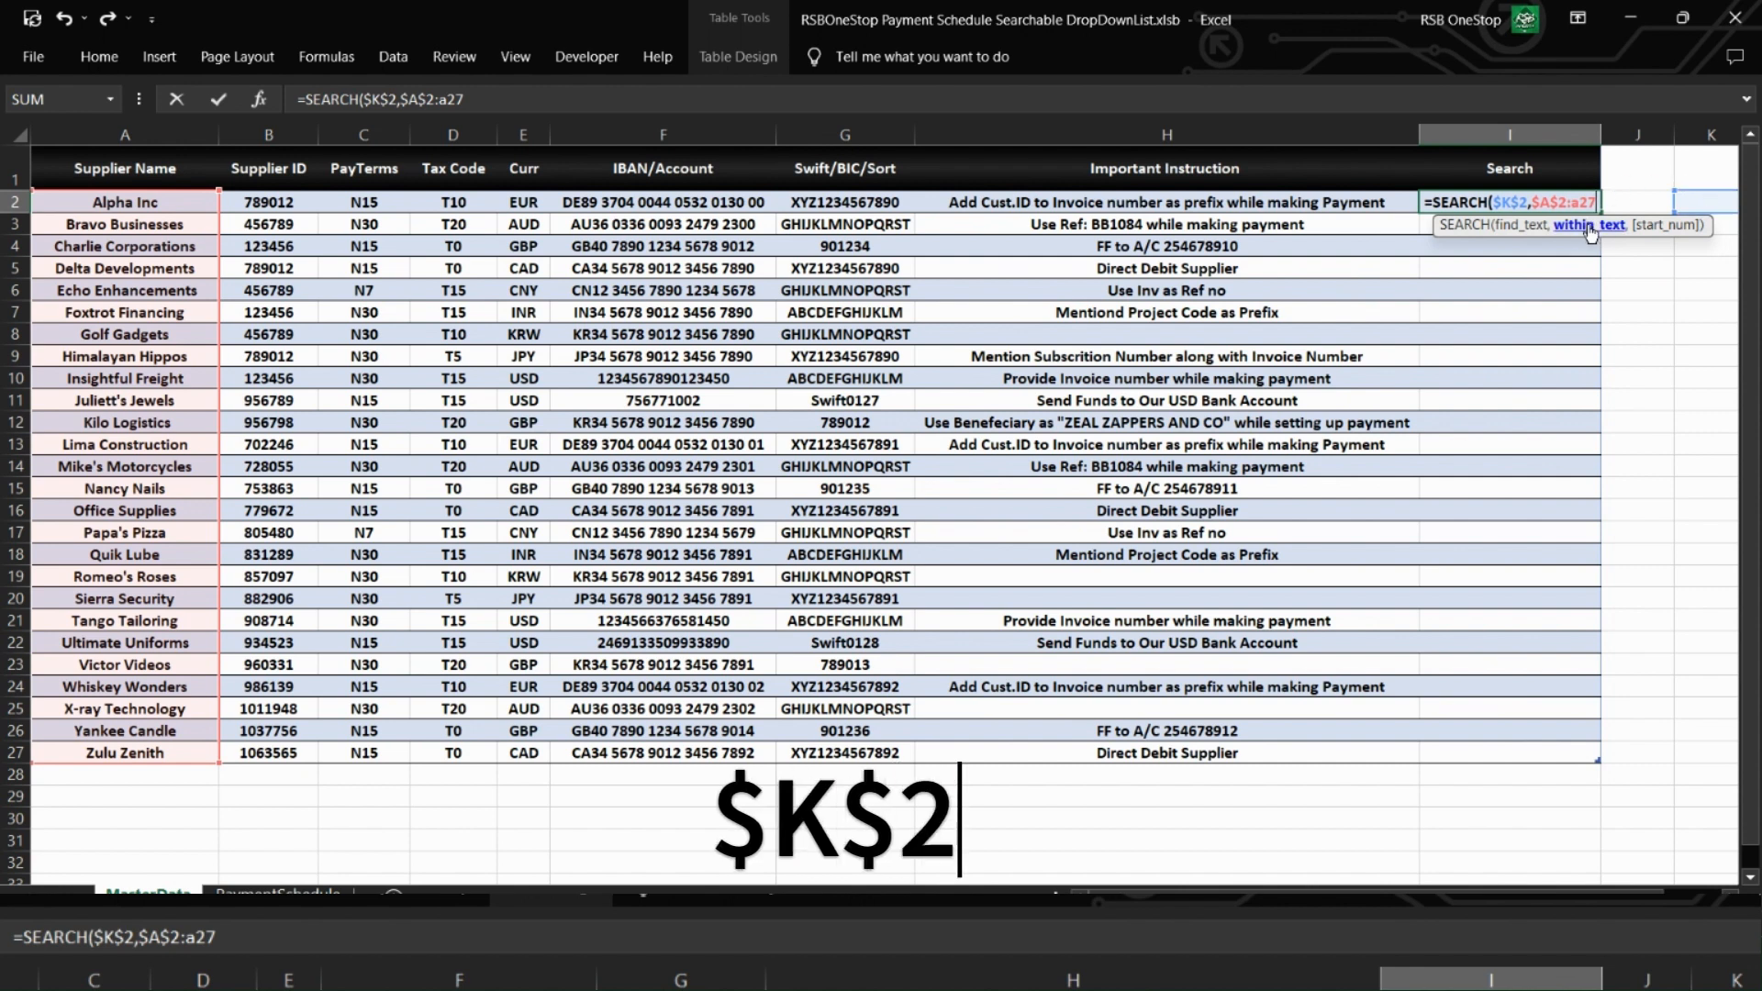
key(F4)
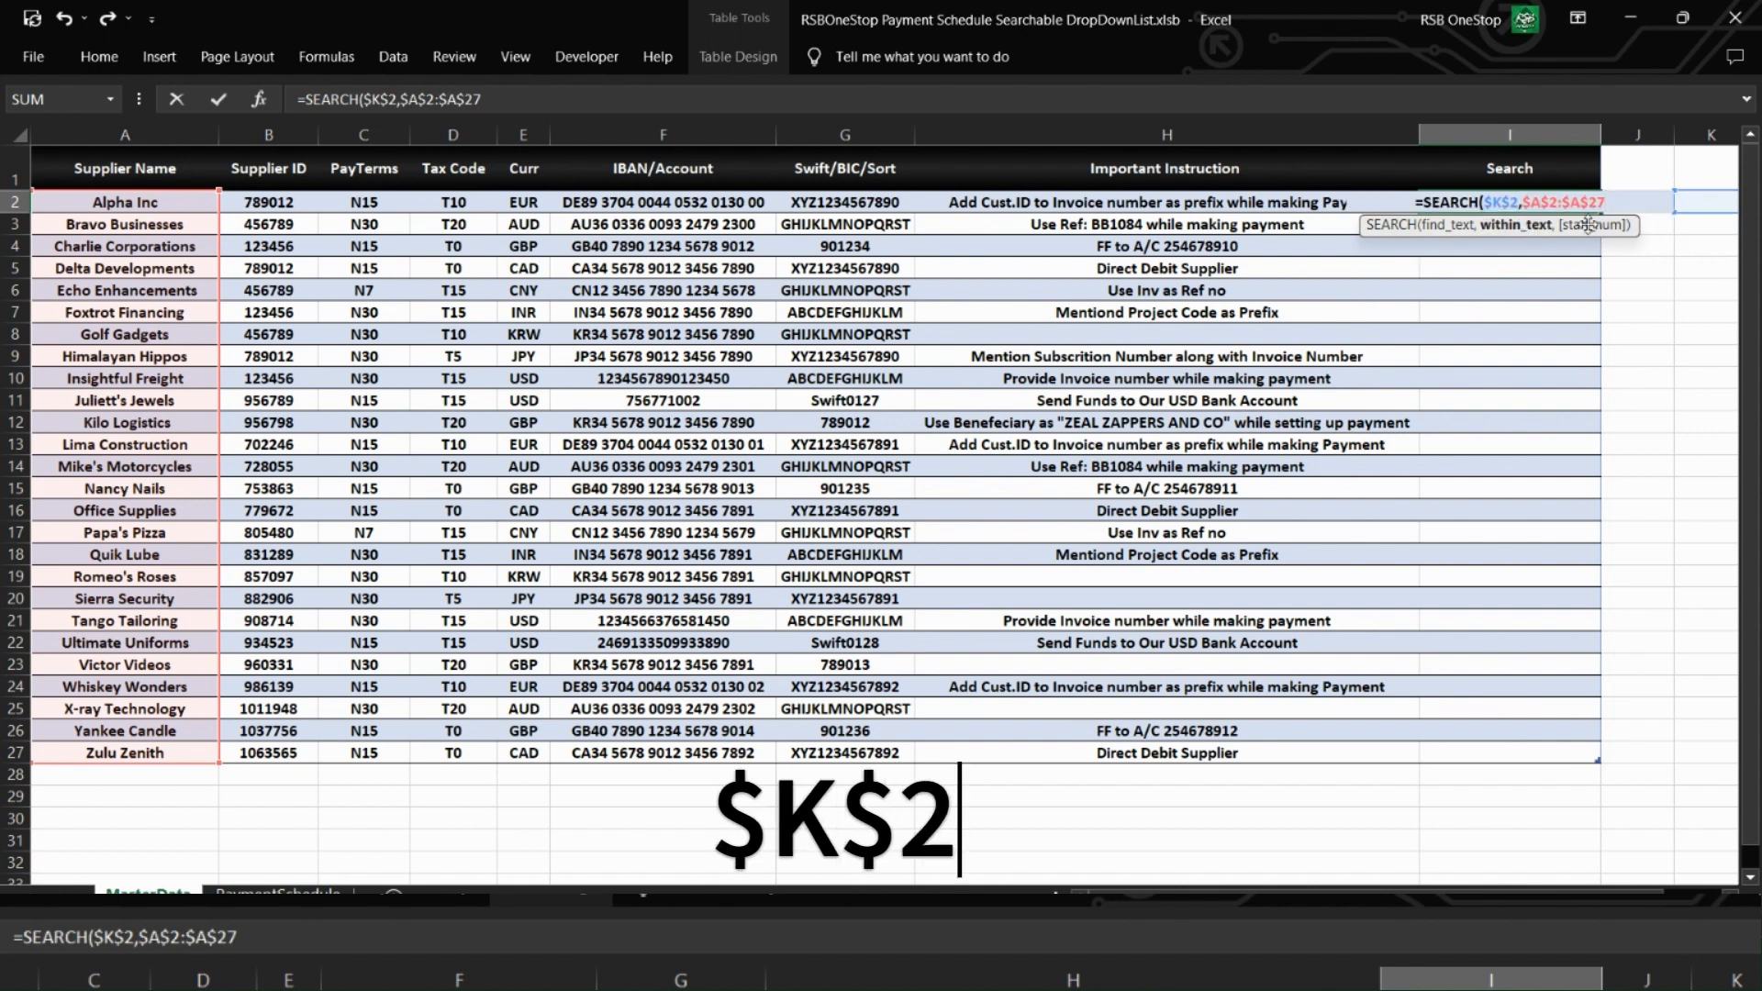
text())
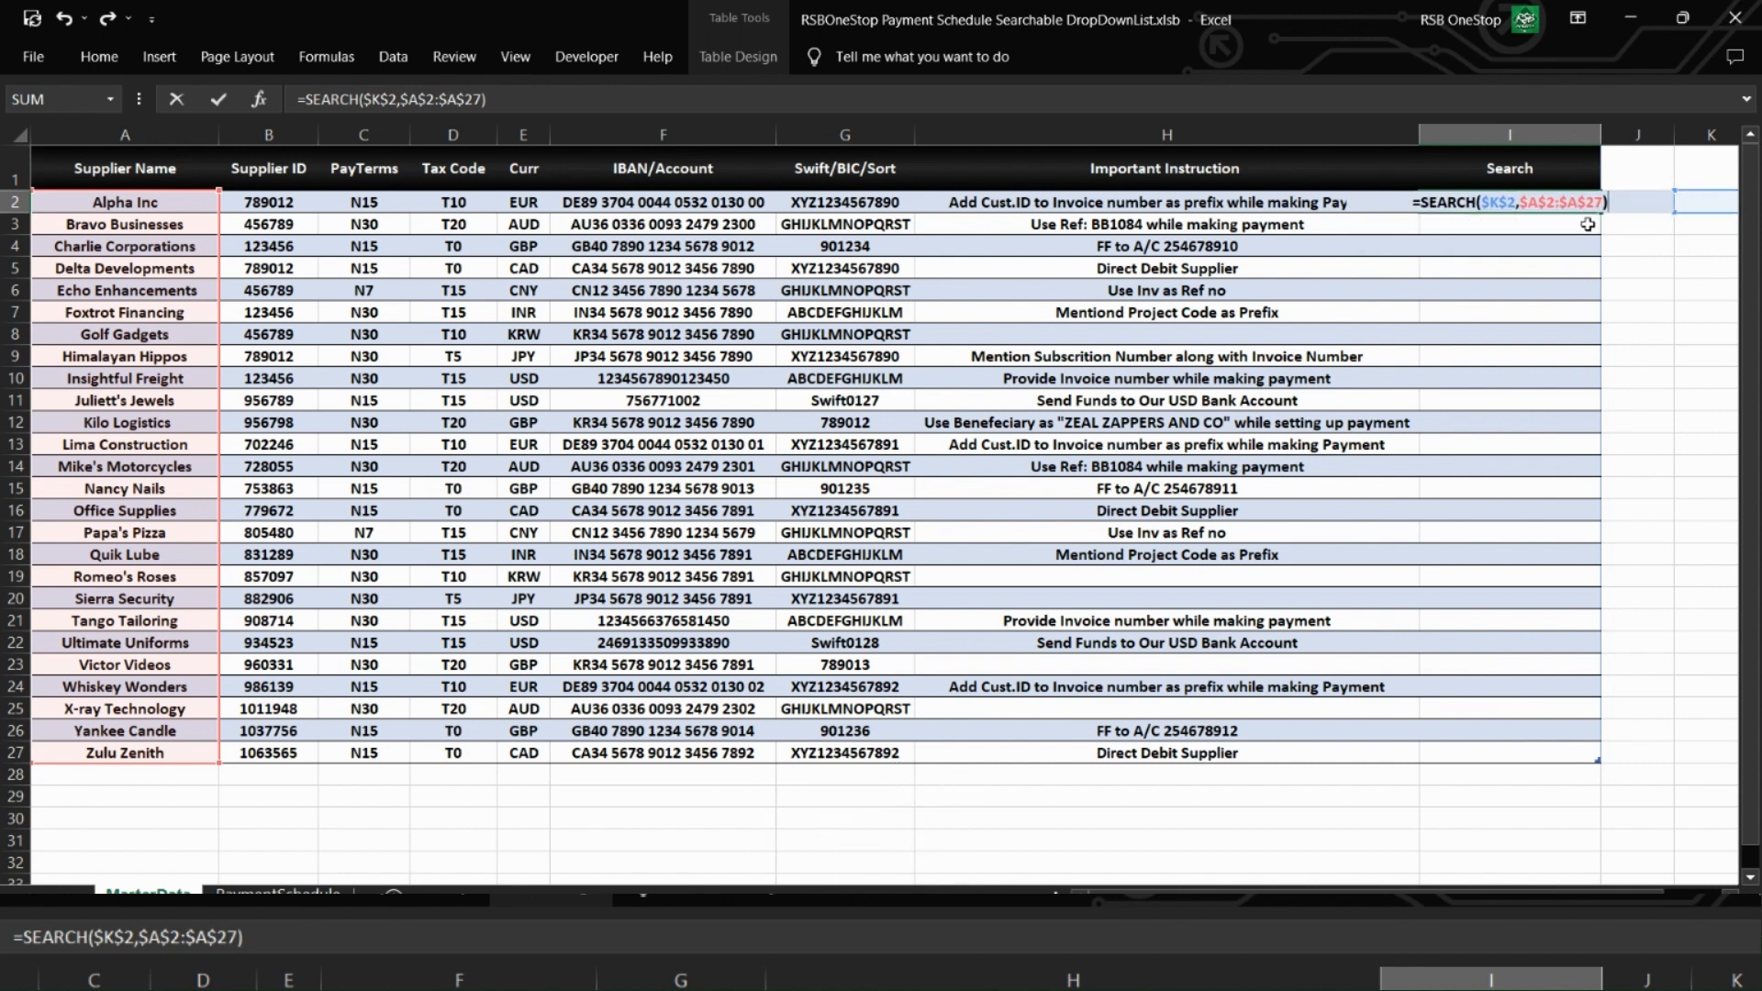
key(ctrl+Return)
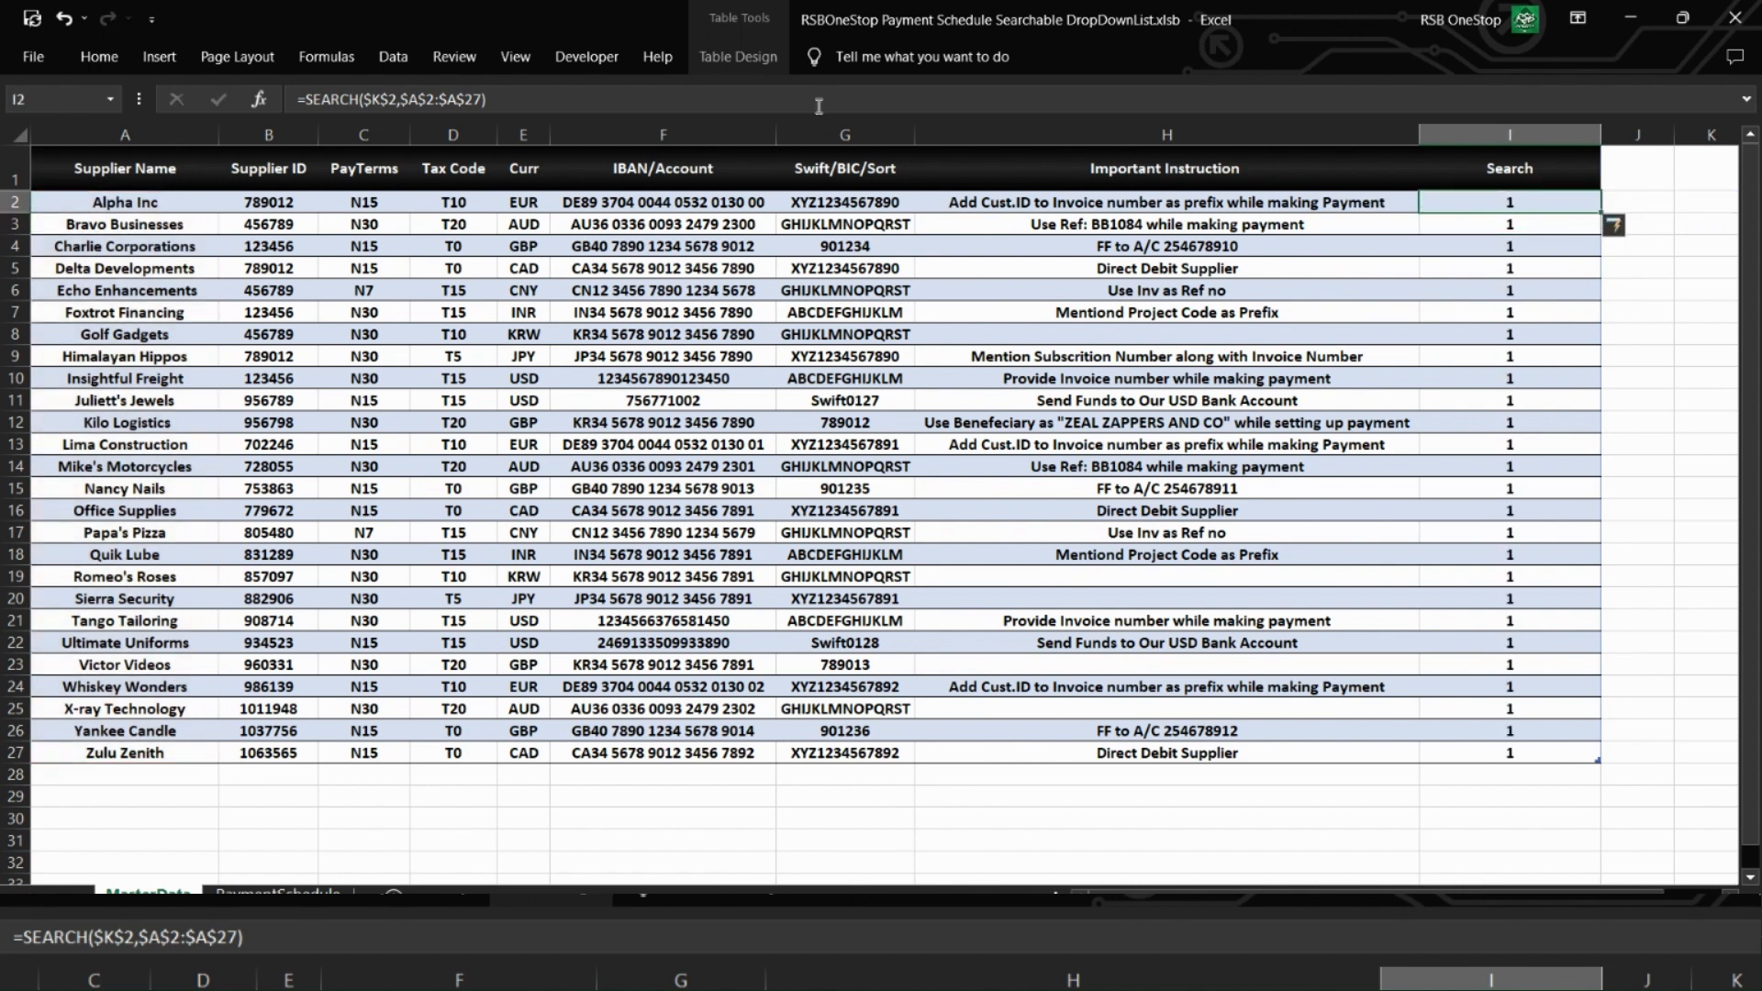
Try replacing the supplier name range in the I2 SEARCH formula with the structured reference [Supplier Name].
key(F2)
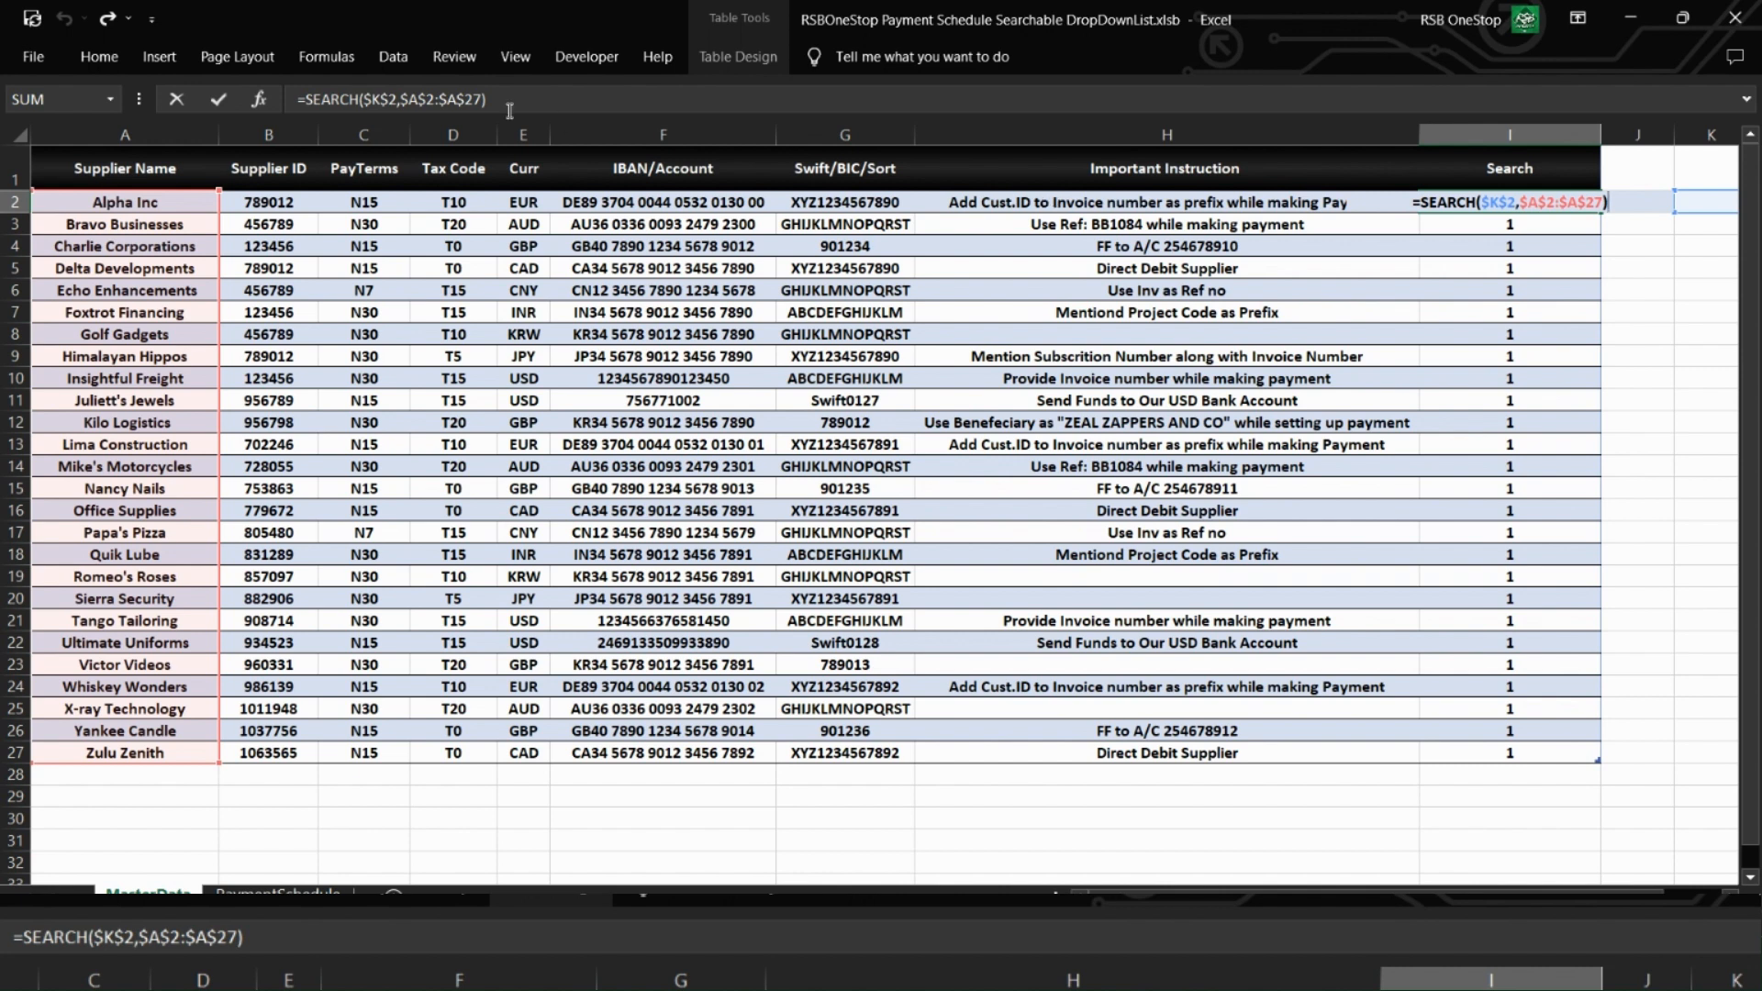
drag(483, 101, 405, 101)
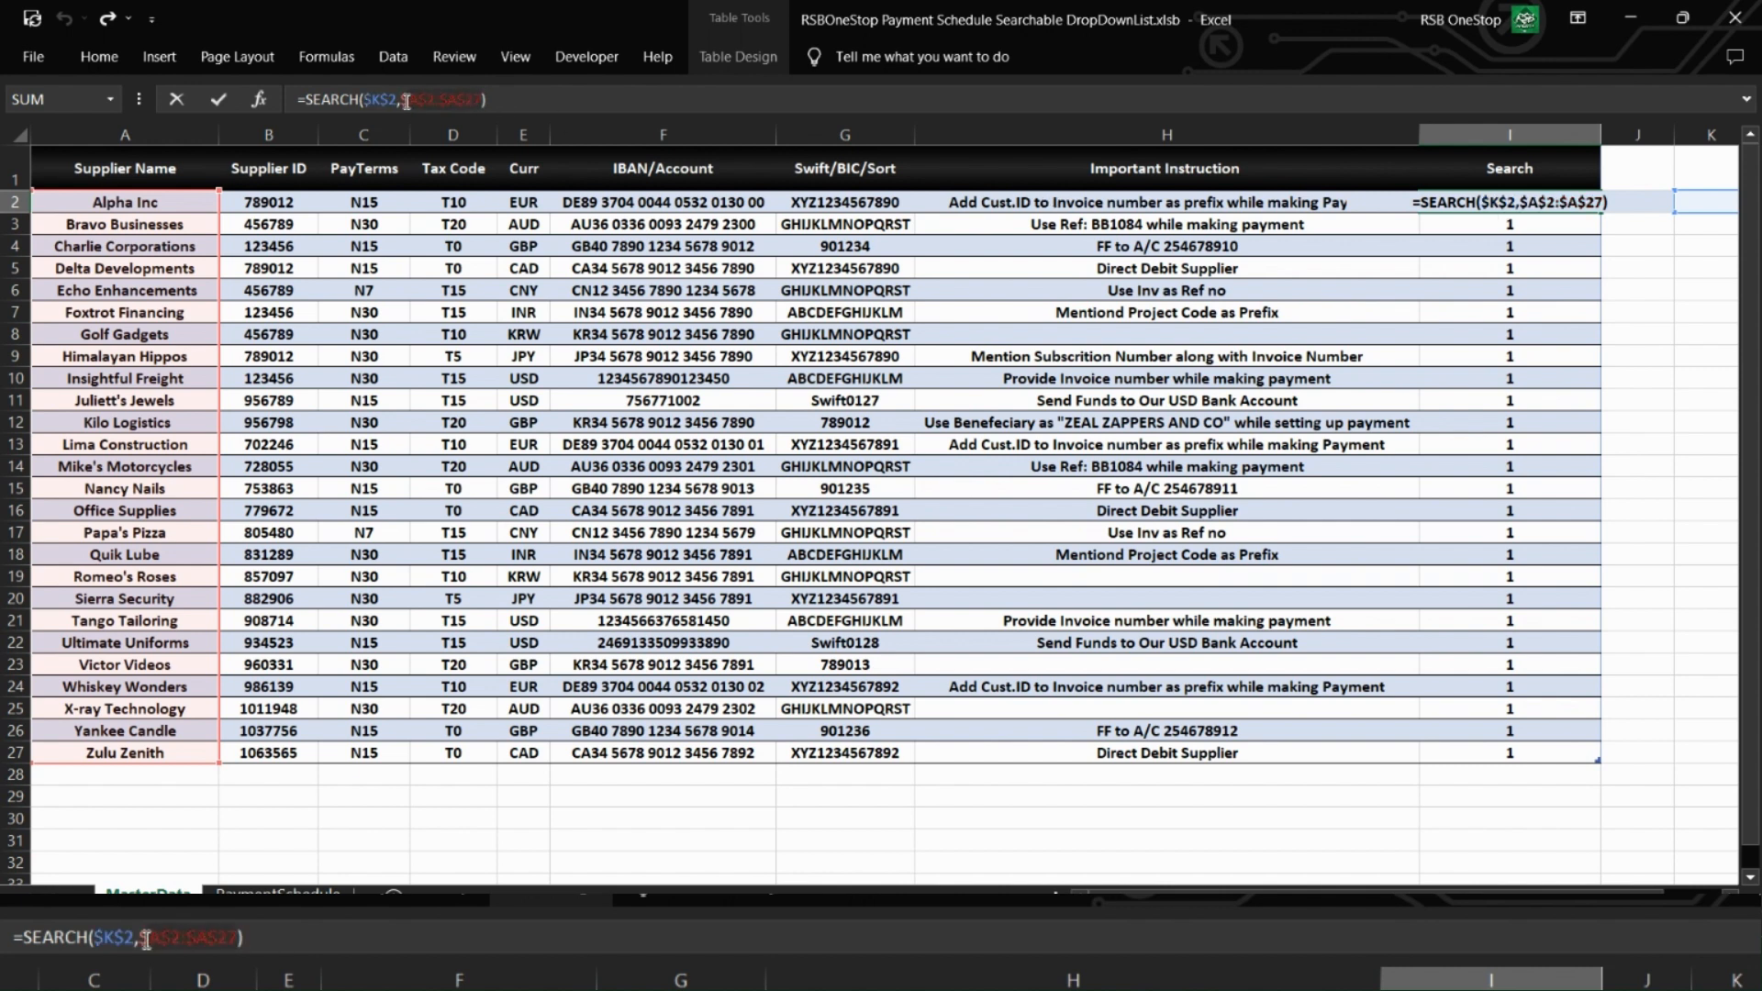
key(BackSpace)
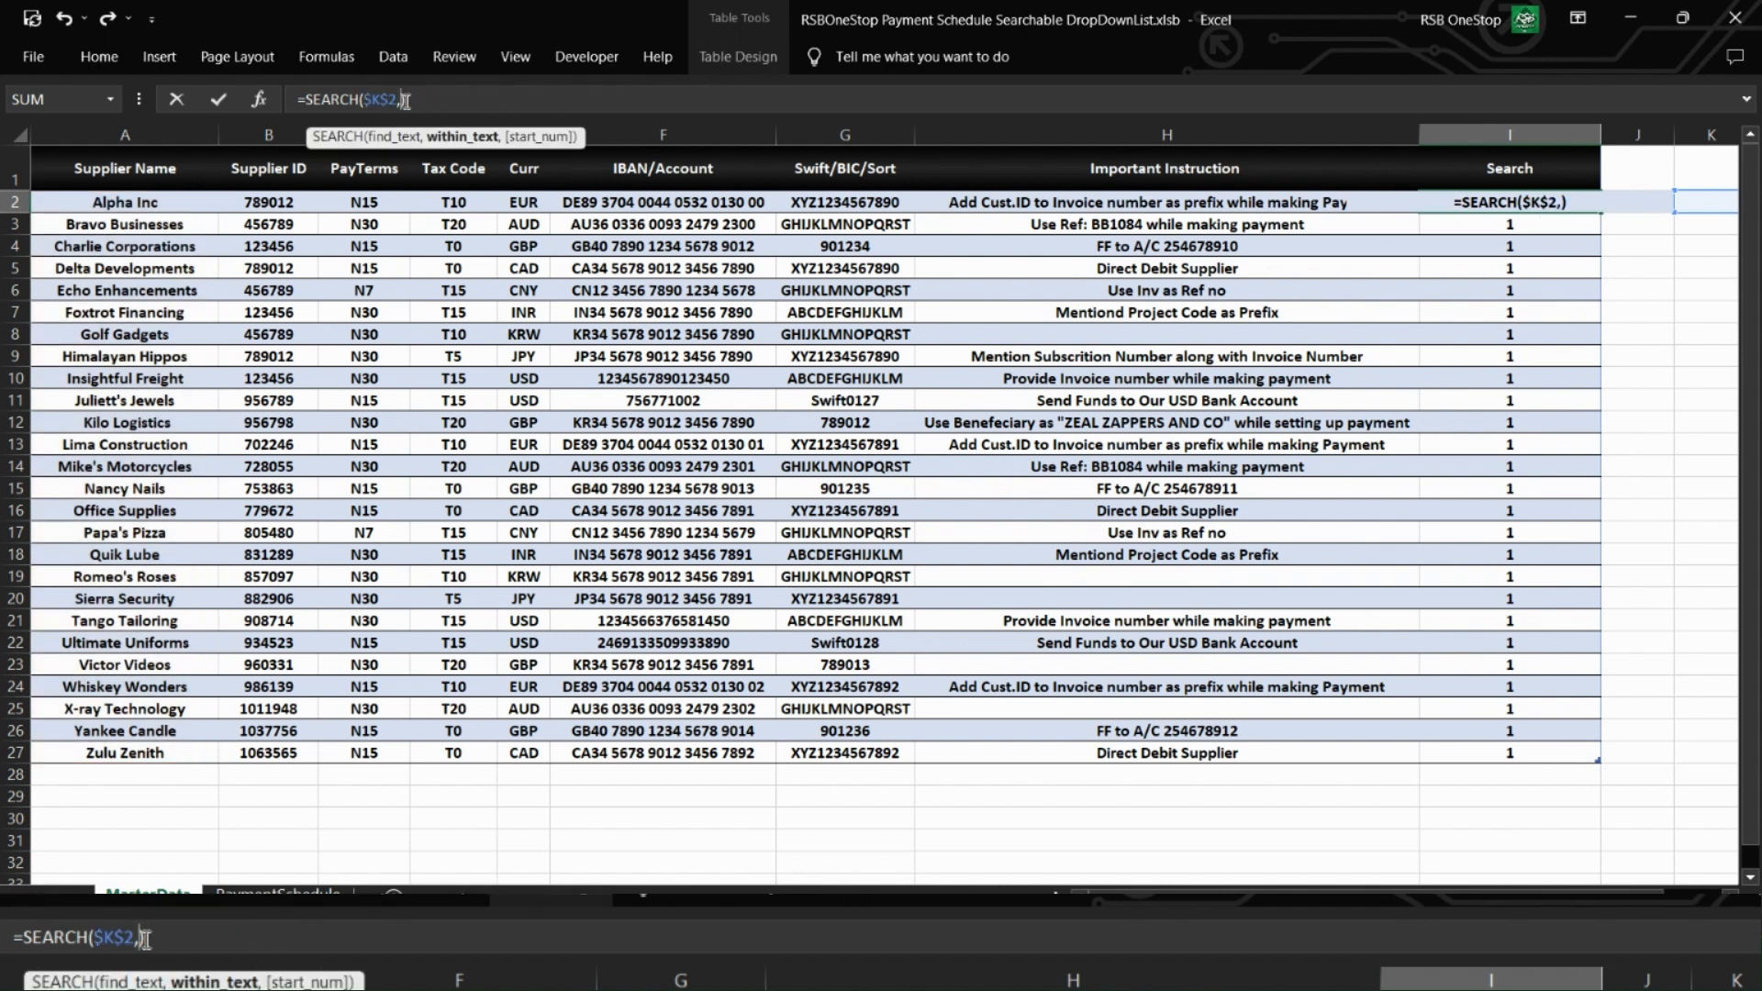
text([)
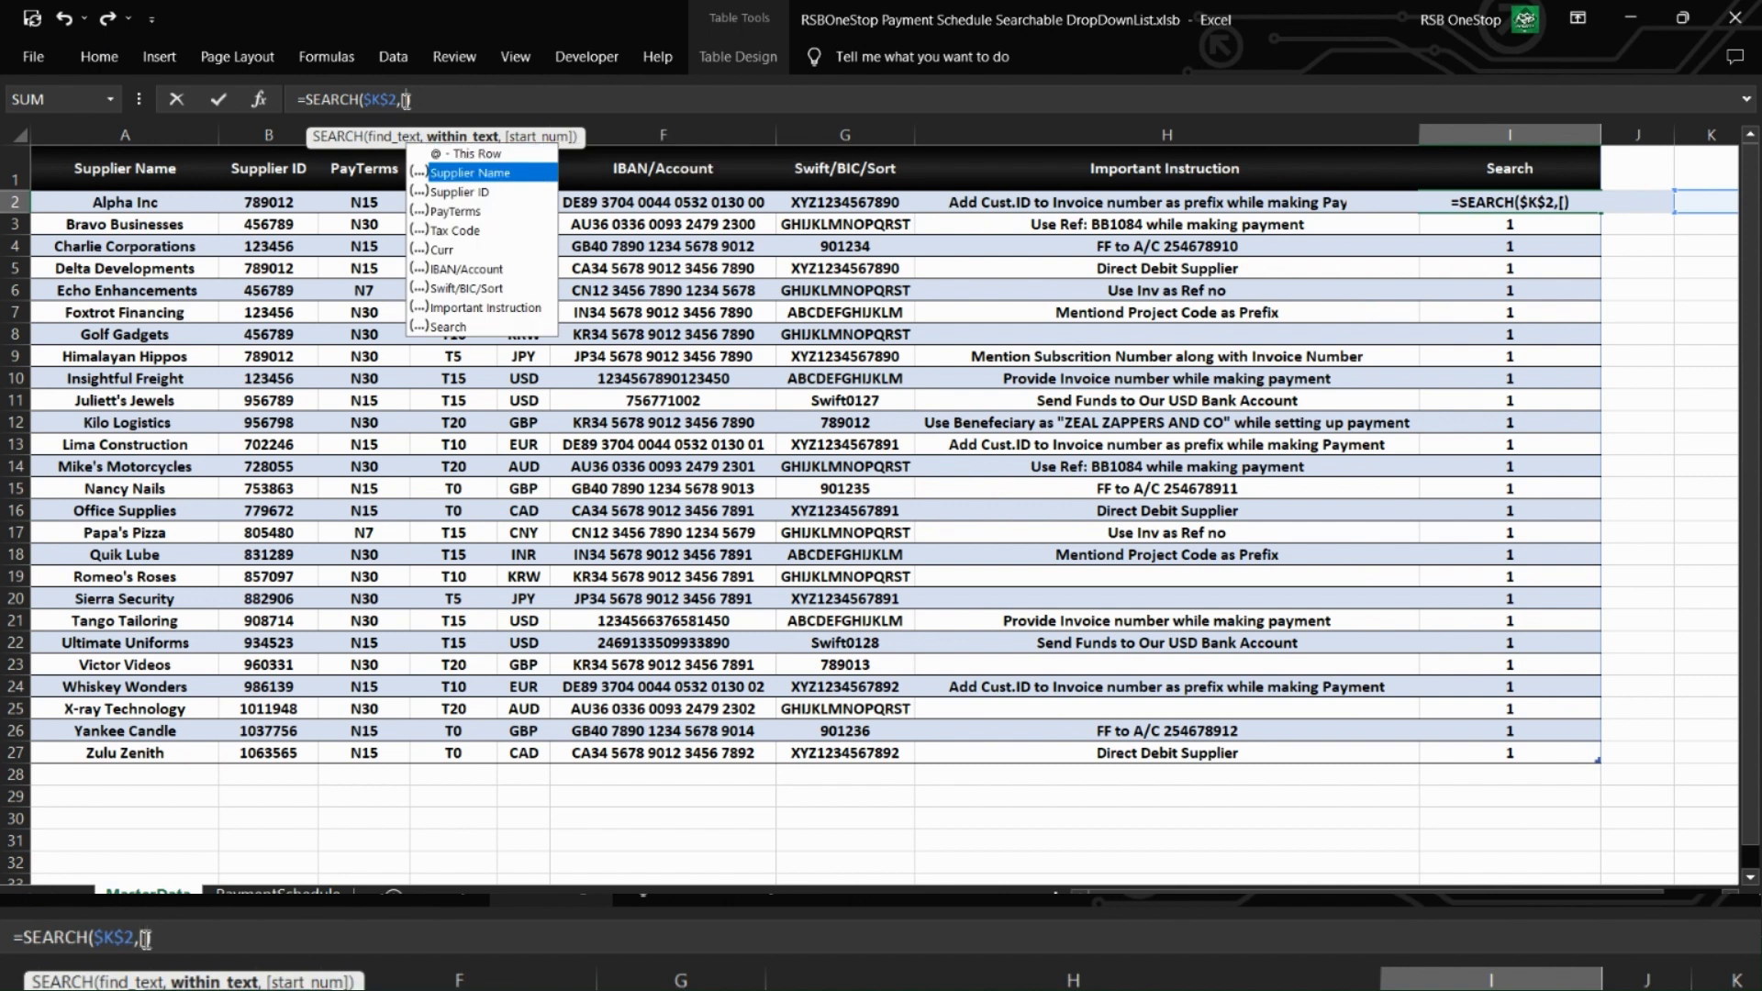
key(Tab)
text(])])
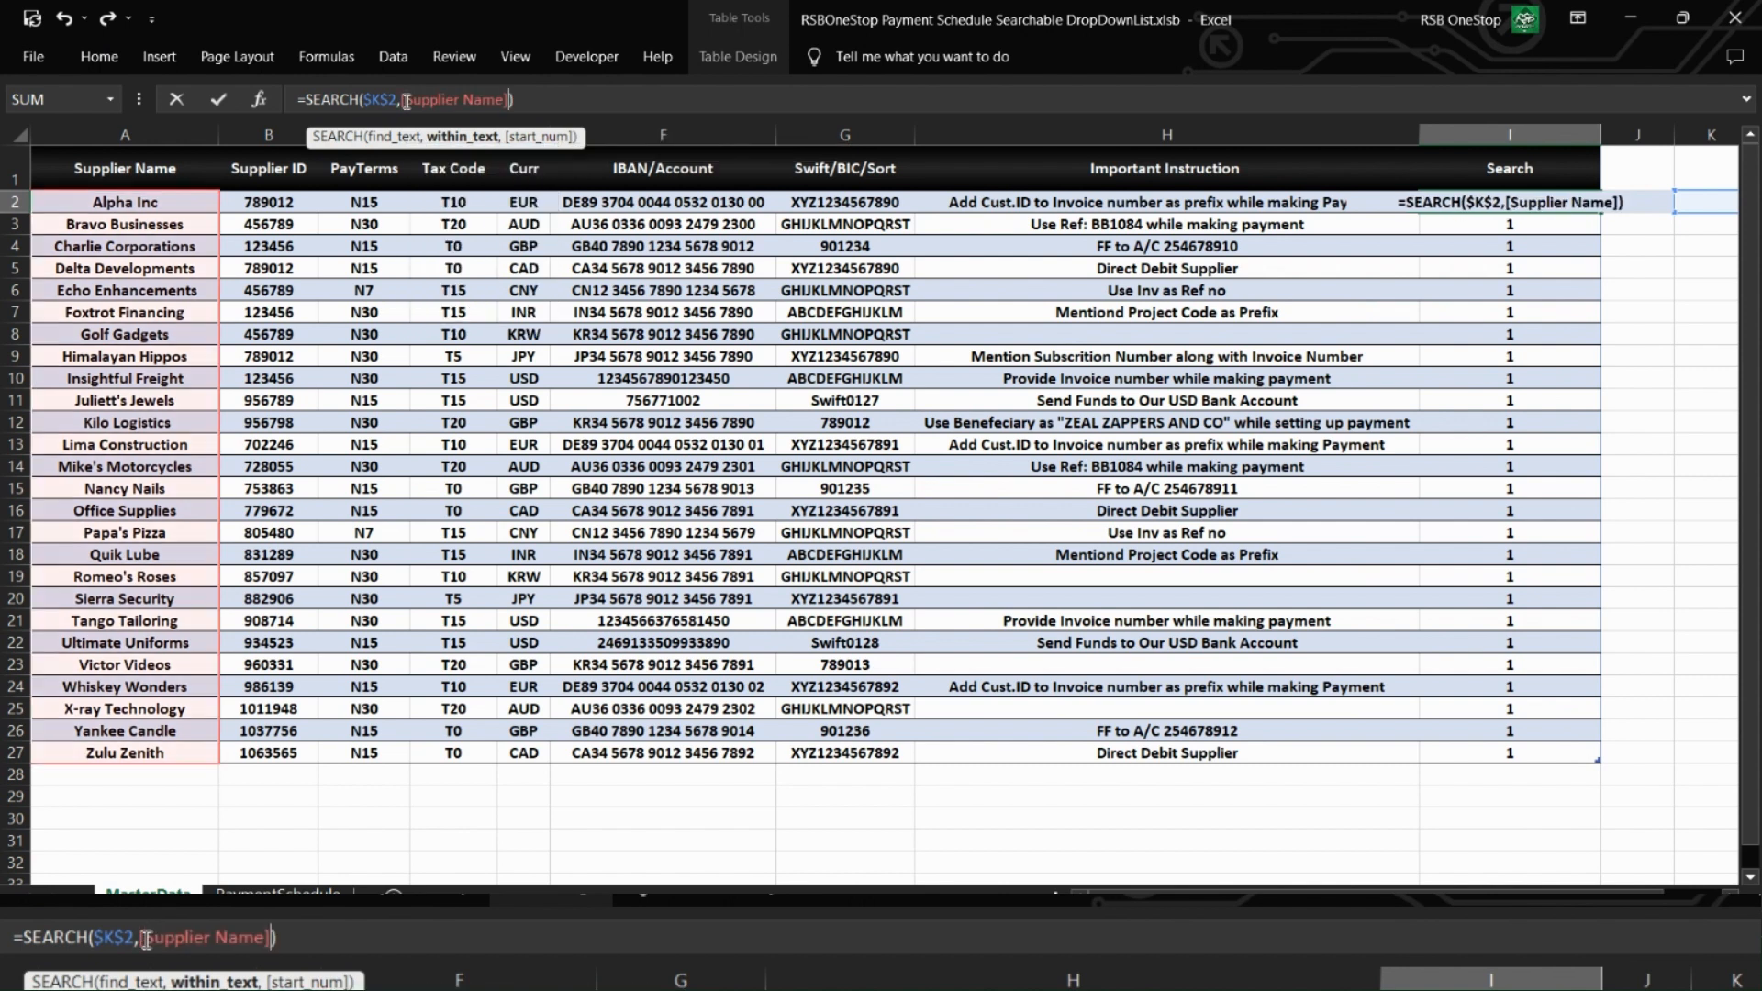
Wrap the I2 formula in ISNUMBER so it reads =ISNUMBER(SEARCH($K$2,$A$2:$A$27)).
text(isnumber)
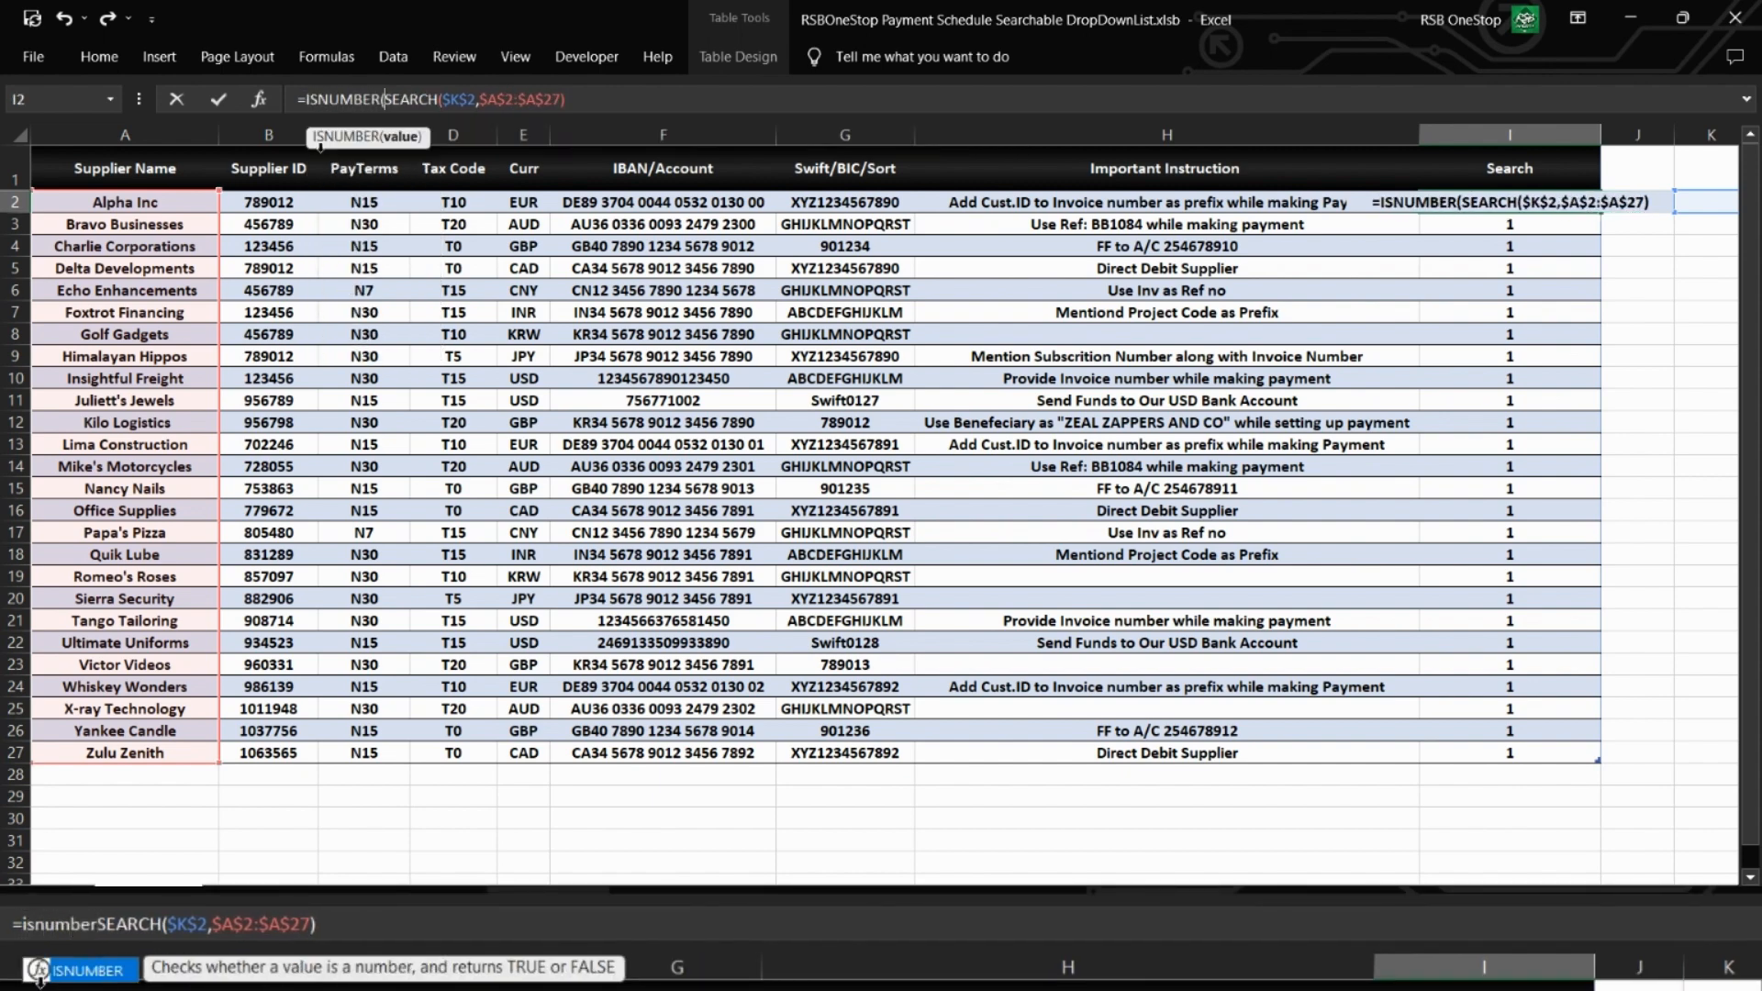
key(Tab)
click(572, 100)
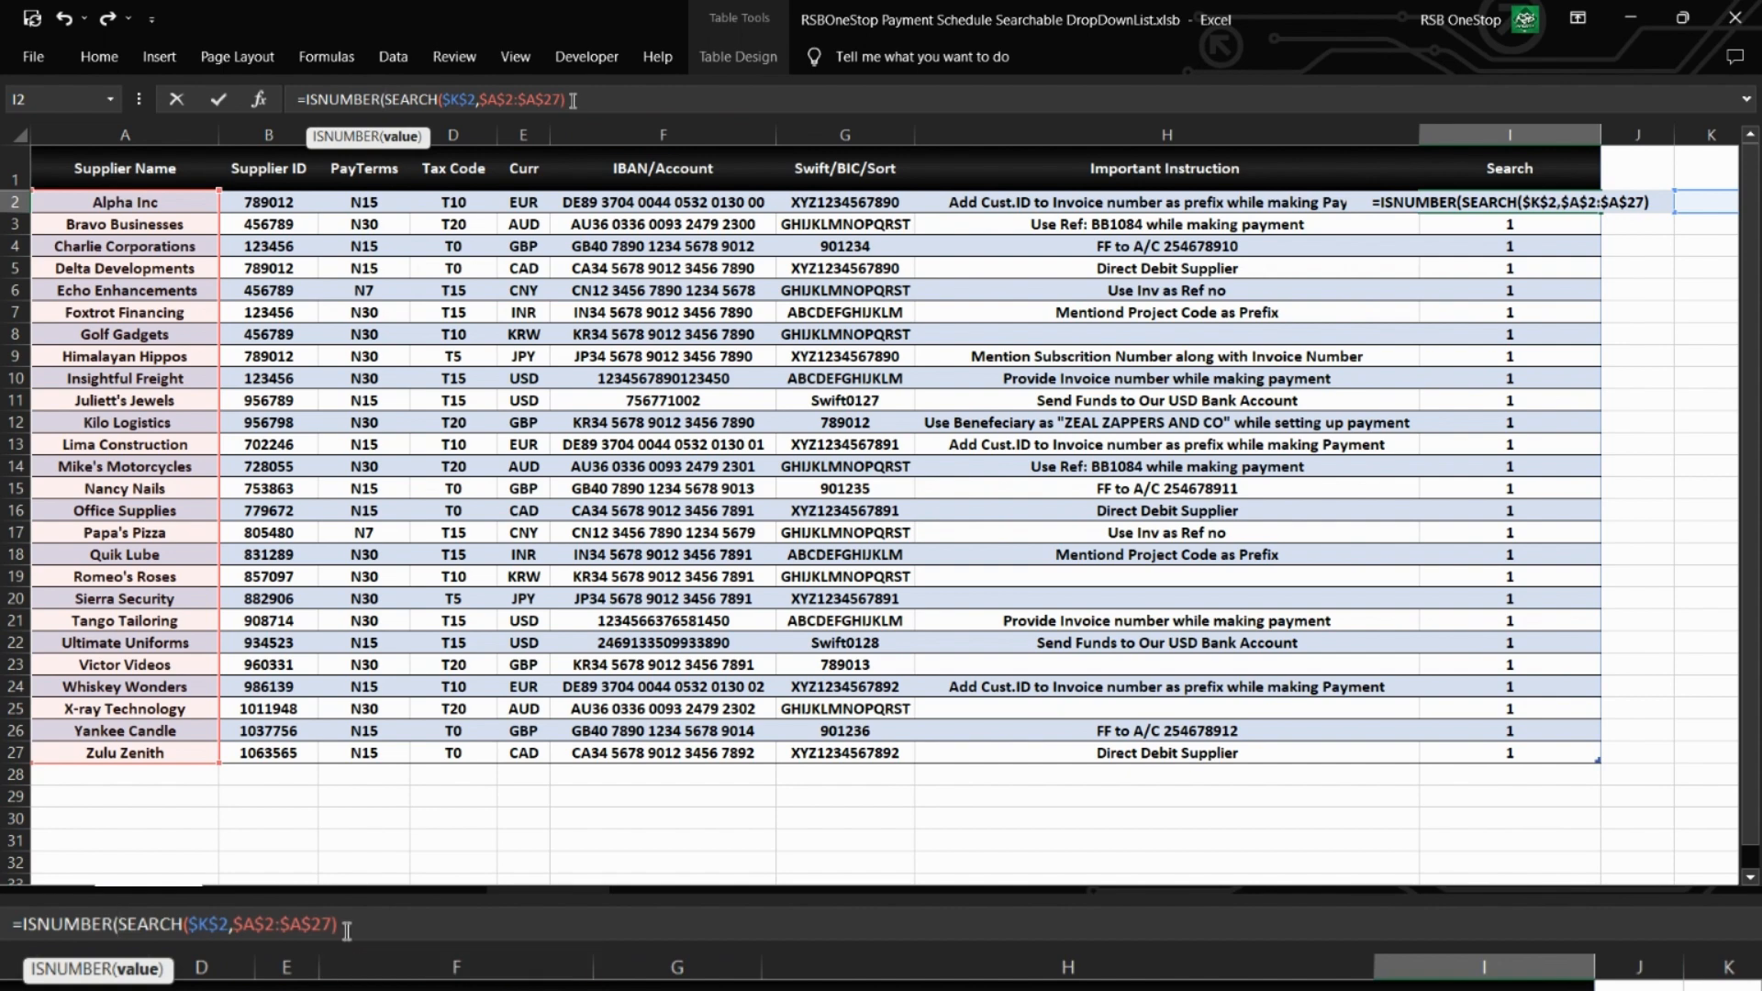
text())
key(Return)
key(Up)
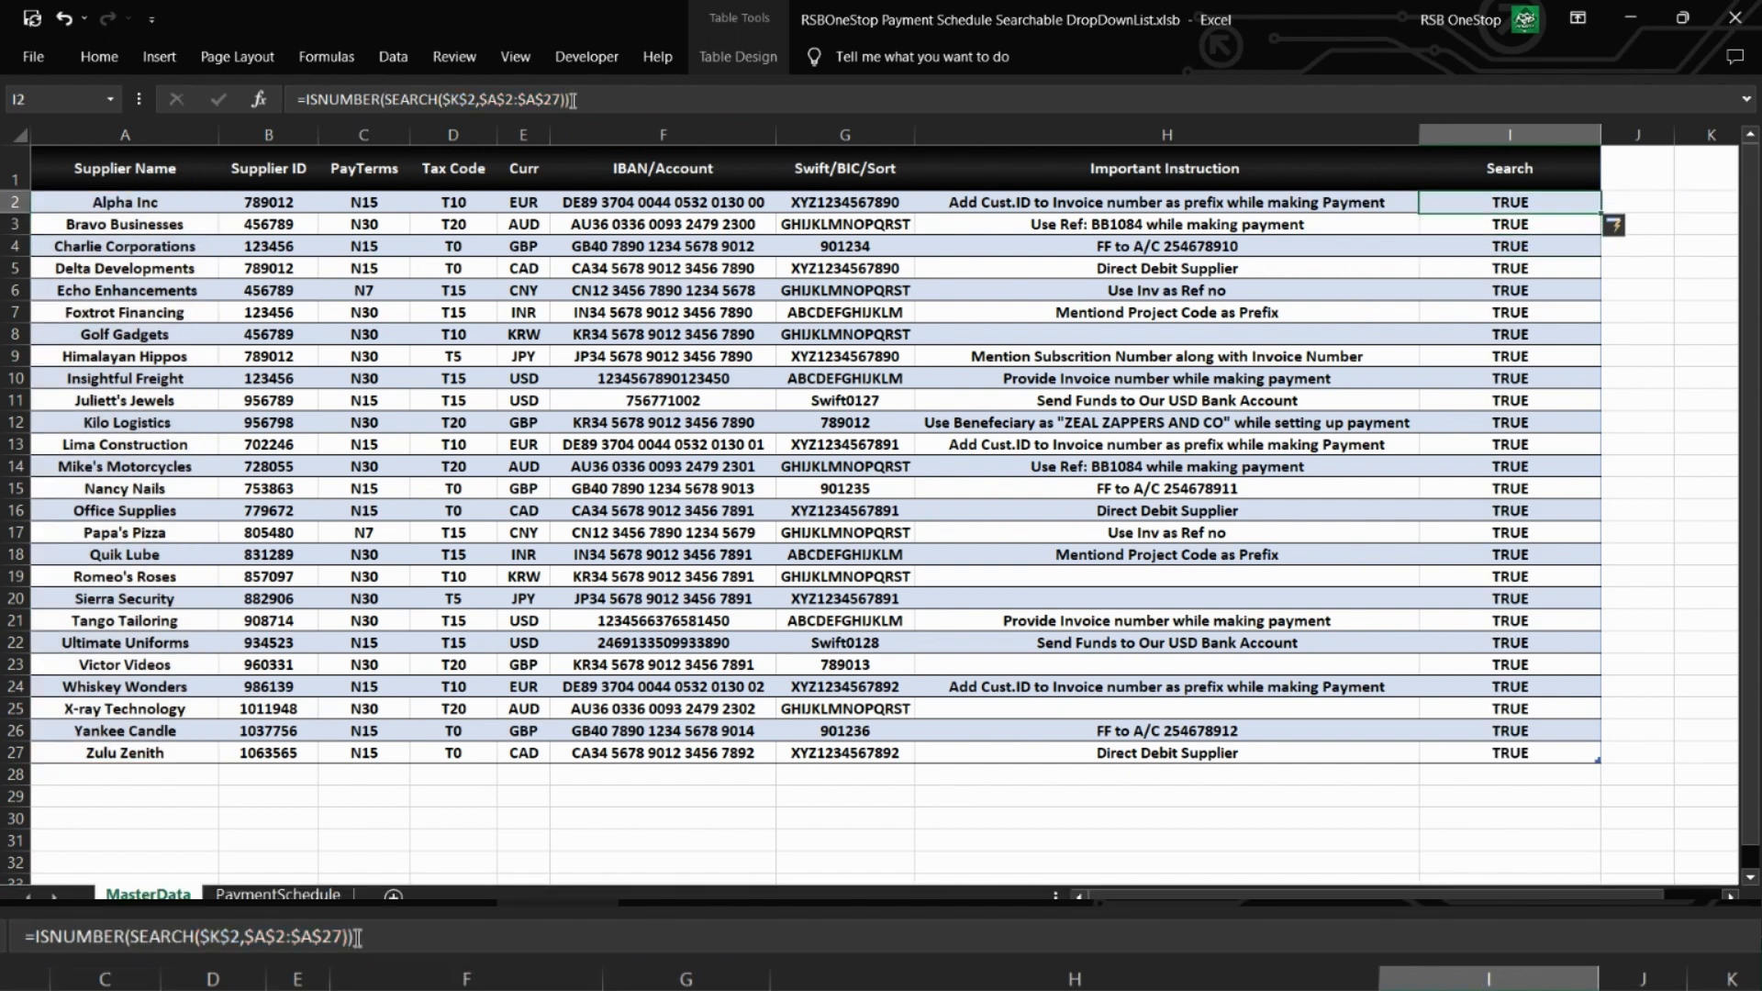
Wrap the I2 ISNUMBER test in an IF function, starting its true value with ROW($A$2:$A$27).
click(304, 99)
text(I)
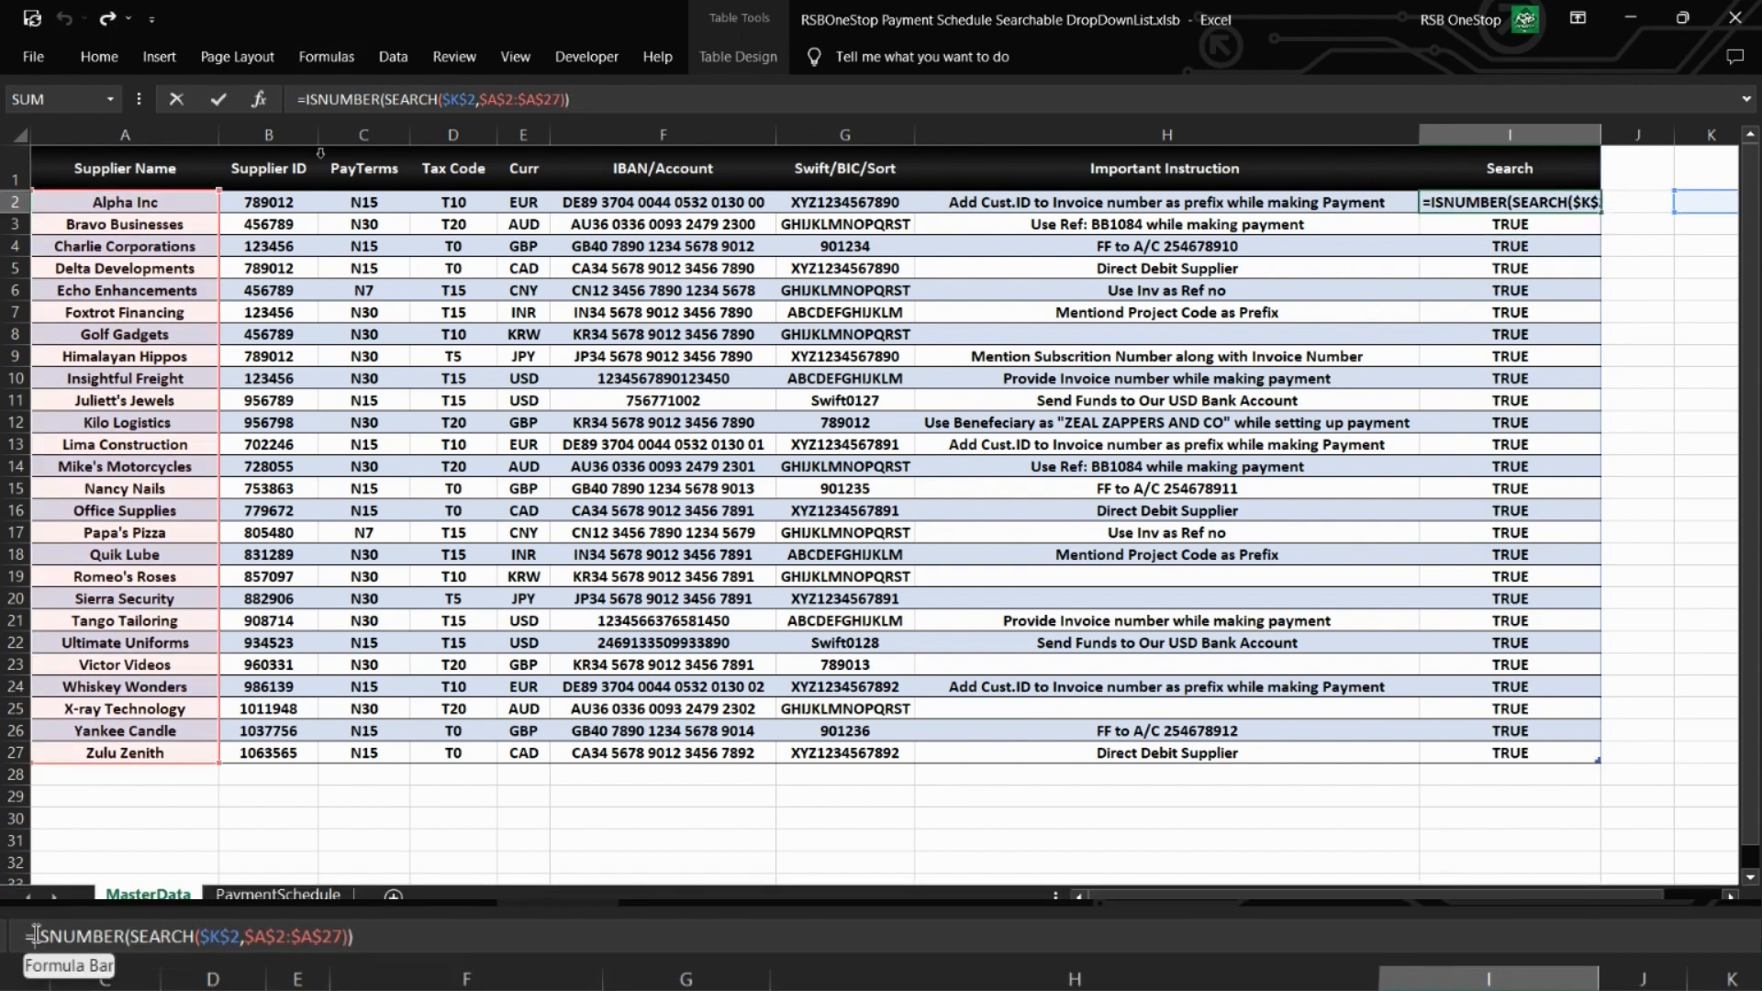
key(Tab)
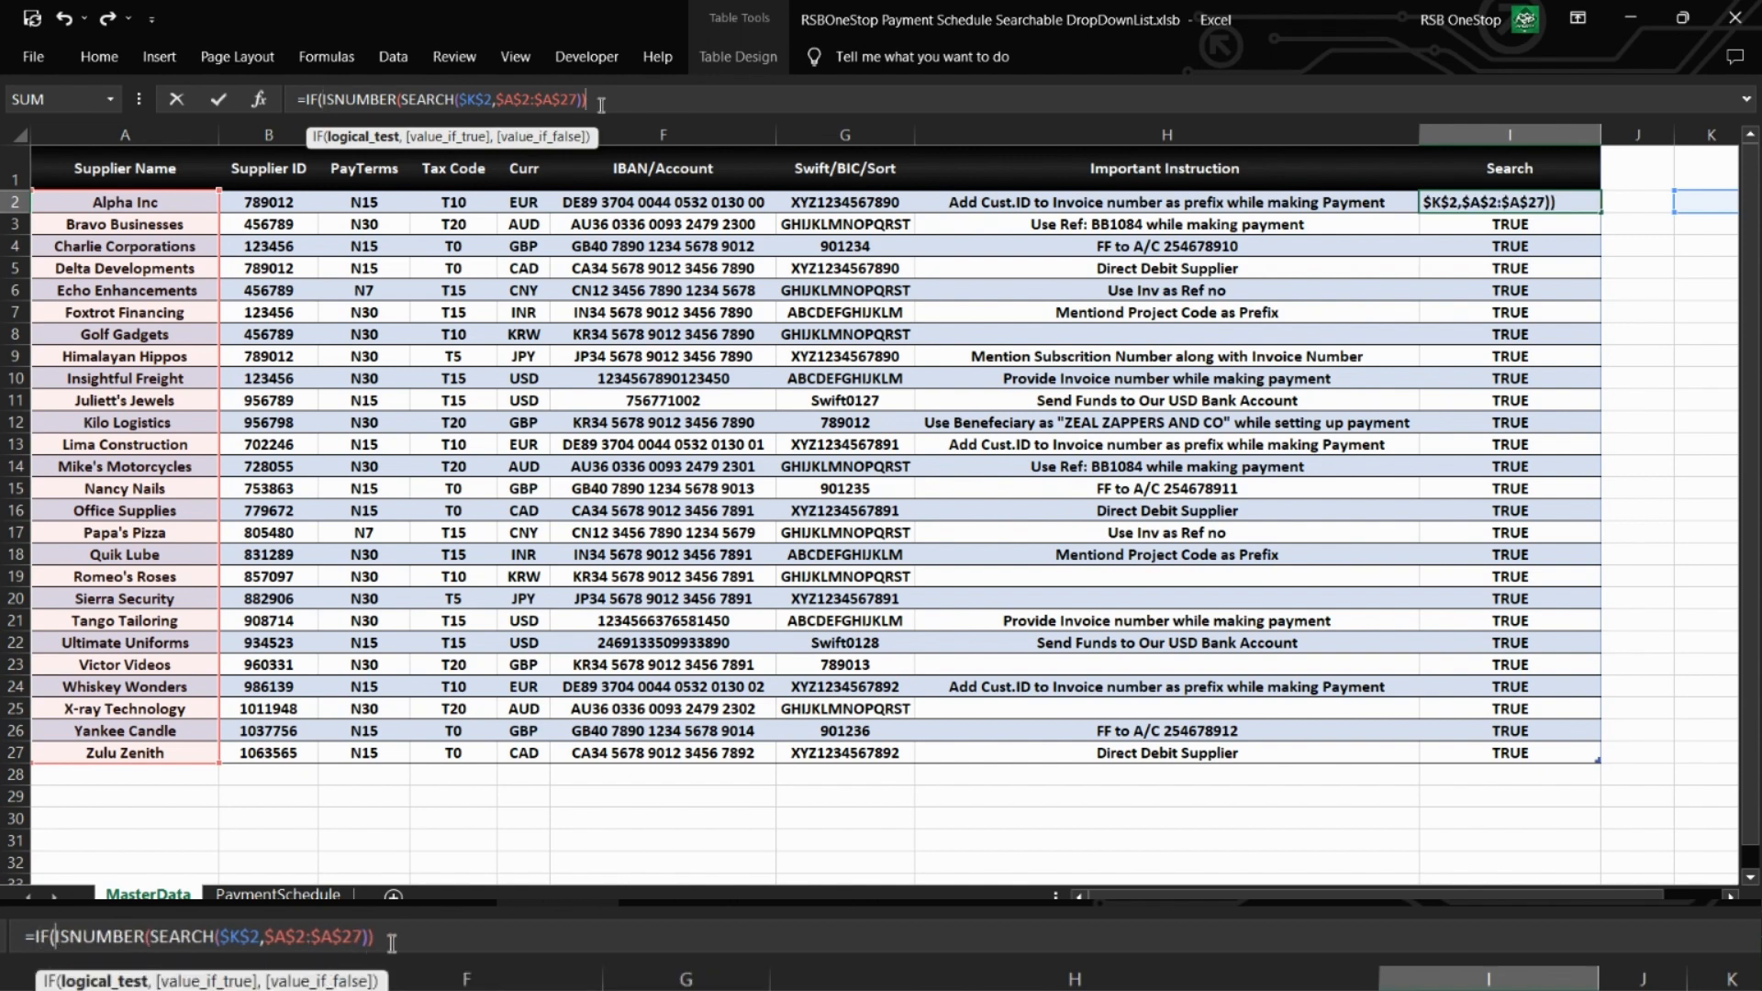
text(,)
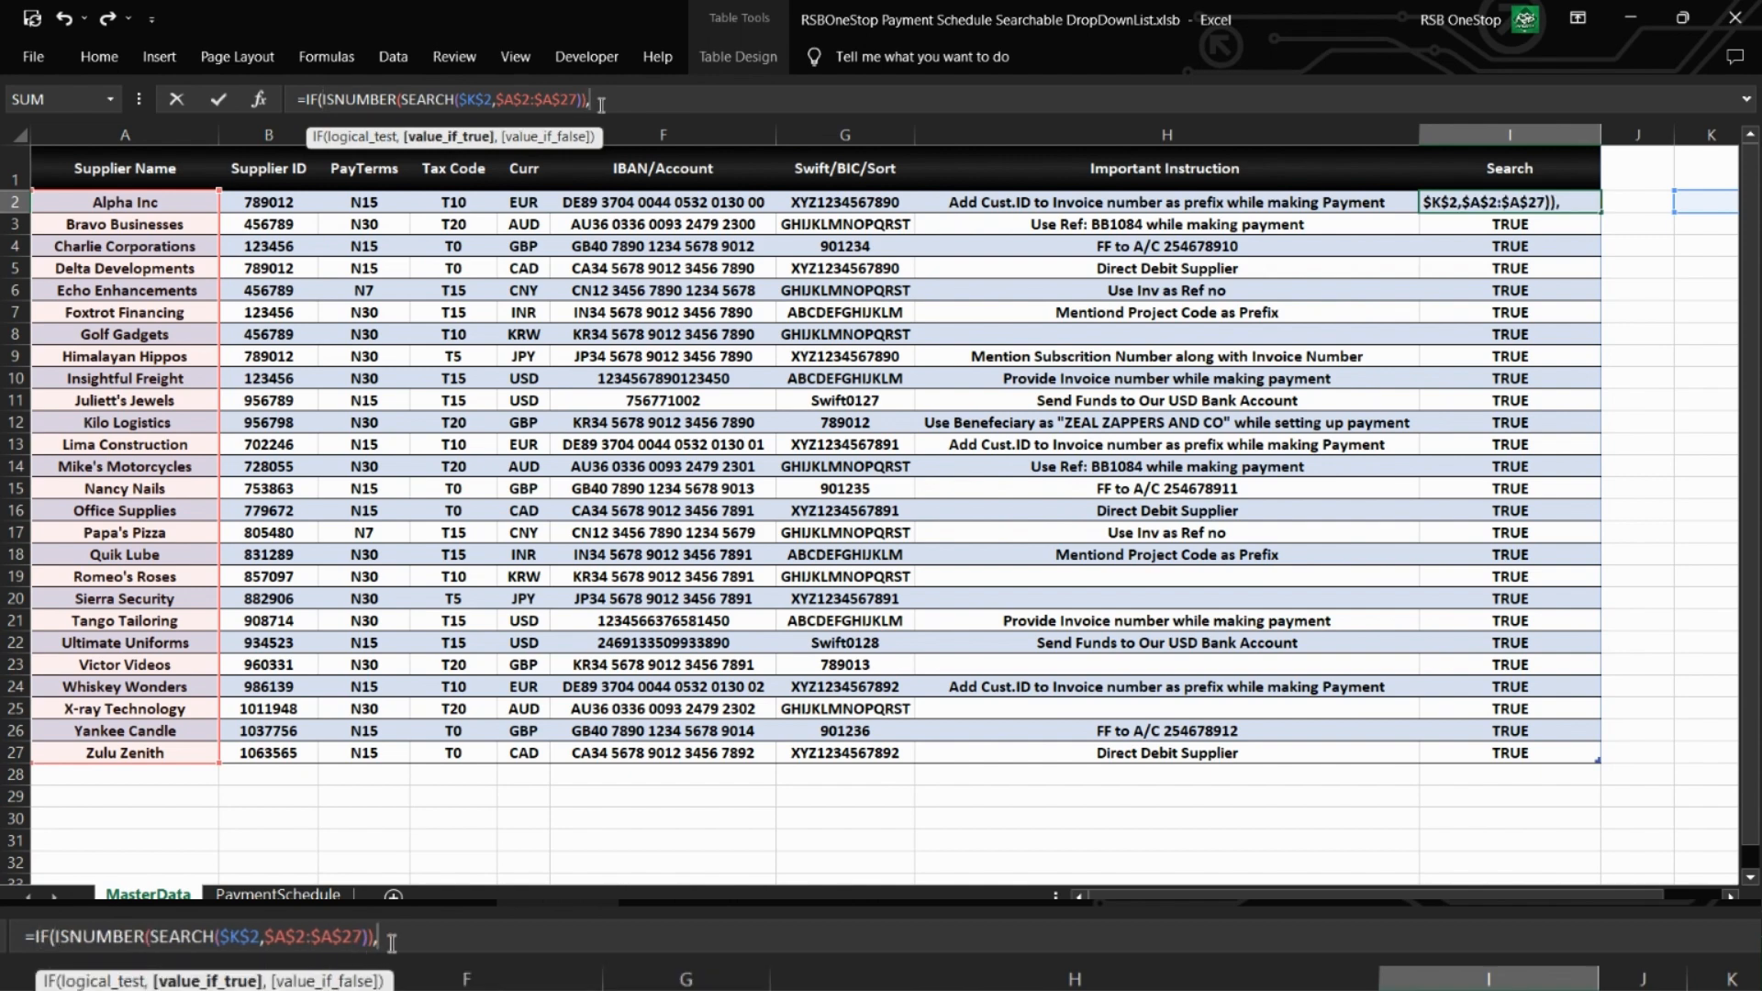
text(ROW()
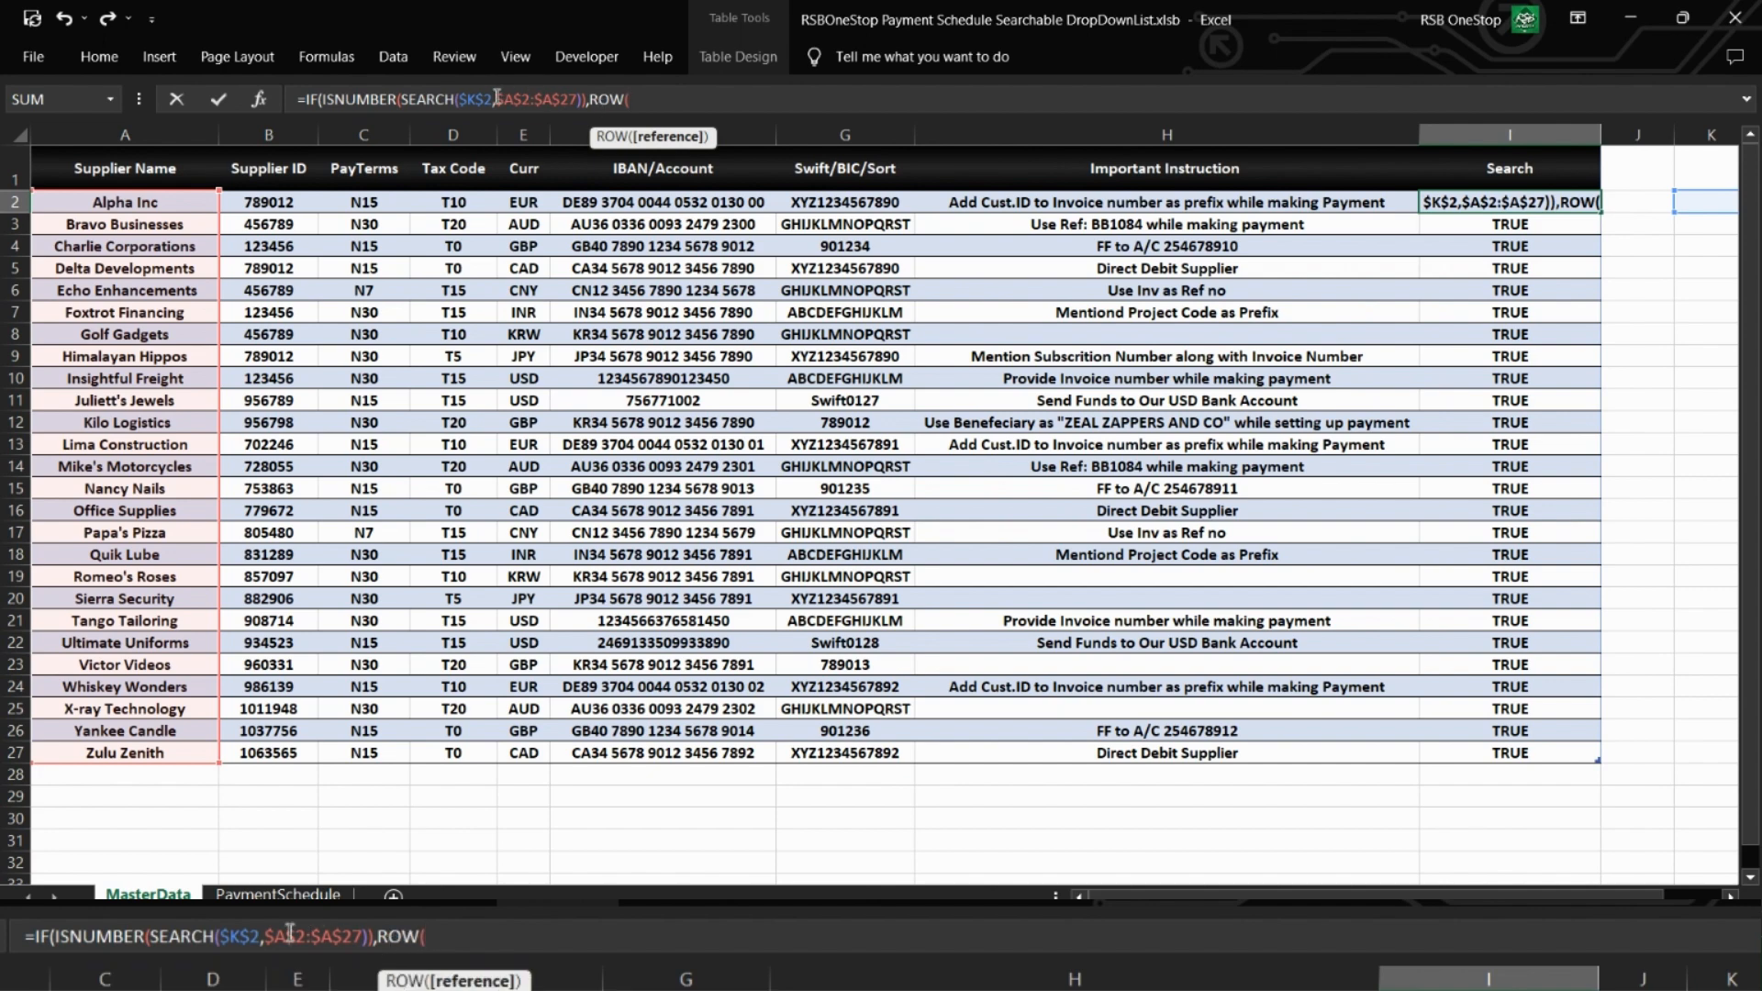
drag(497, 99, 576, 98)
key(ctrl+c)
click(642, 98)
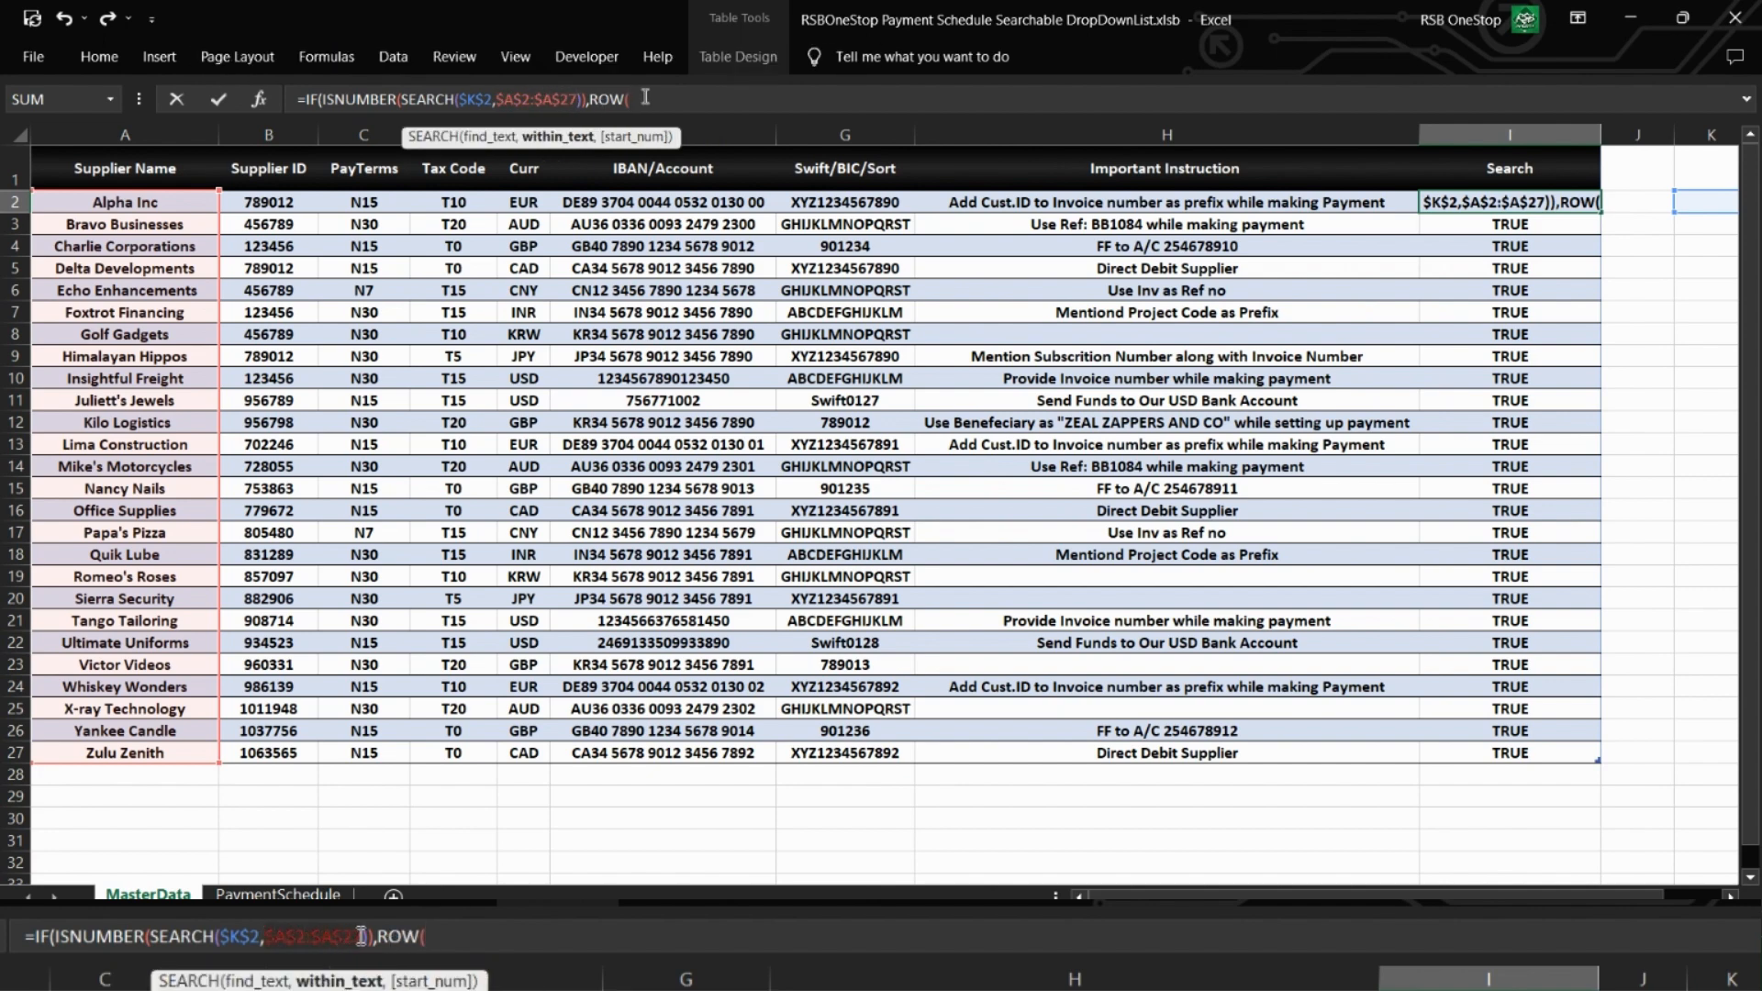
key(ctrl+v)
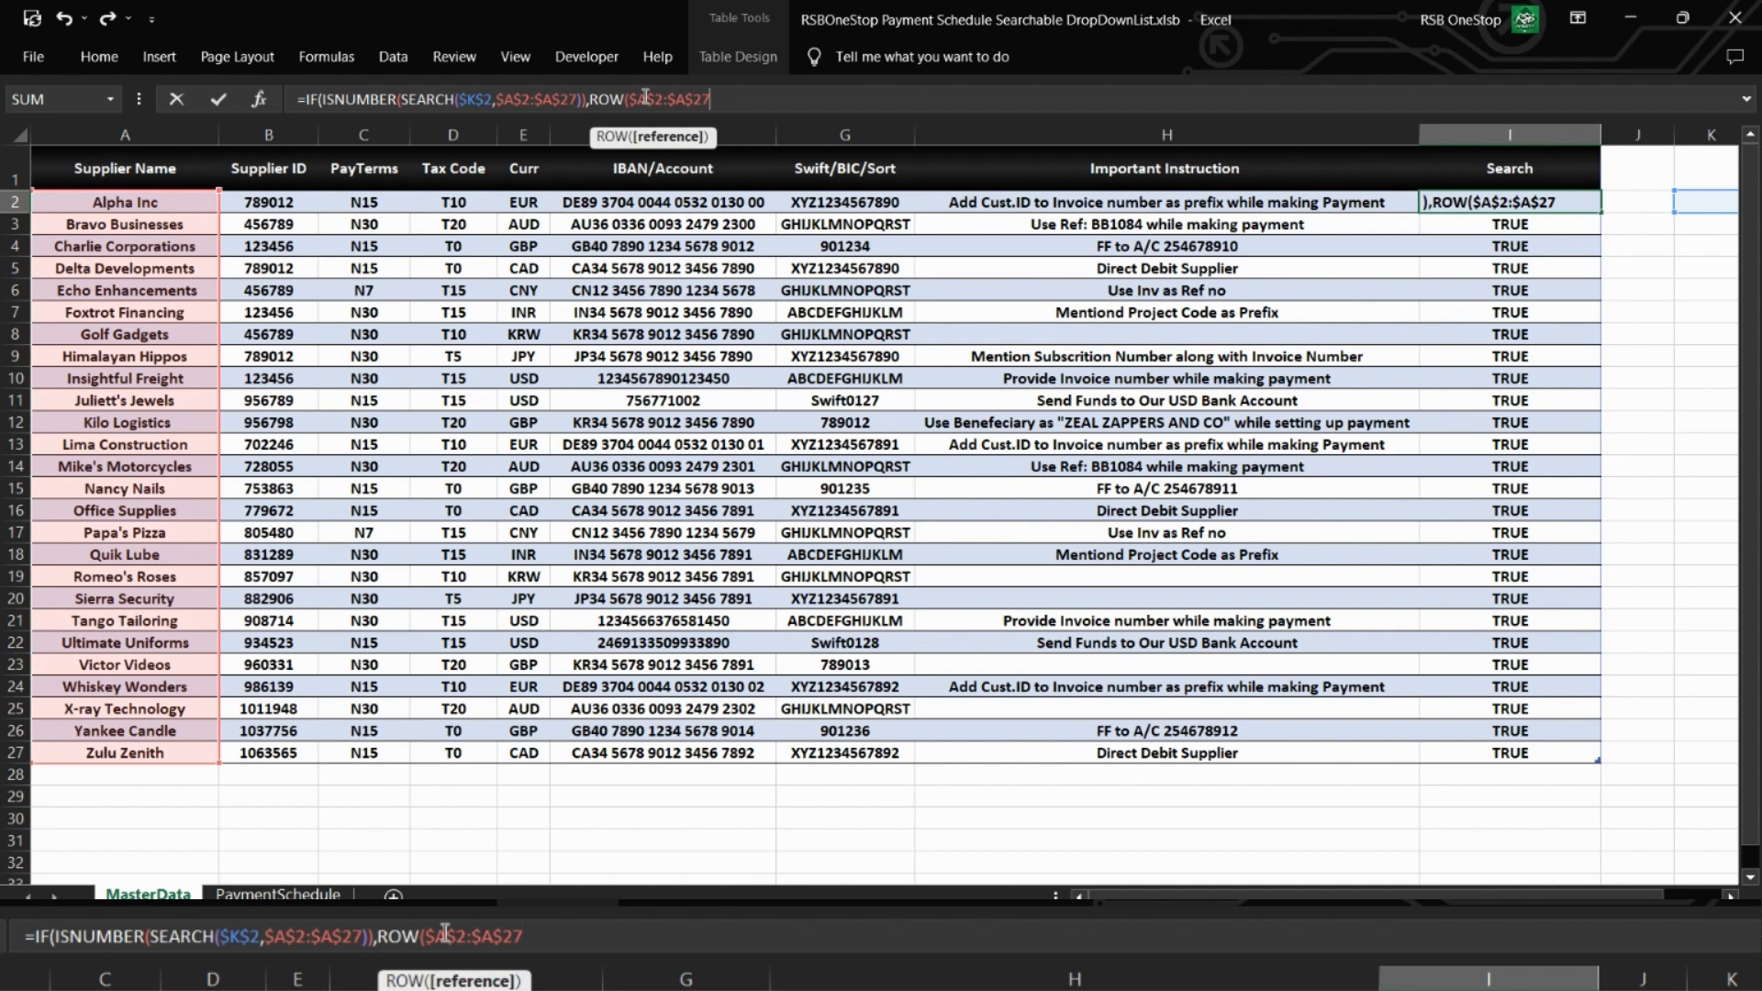
Complete the true value of the I2 IF formula as ROW($A$2:$A$27)-ROW($A$2)+1 and enter the formula.
text()-ROW($A$)
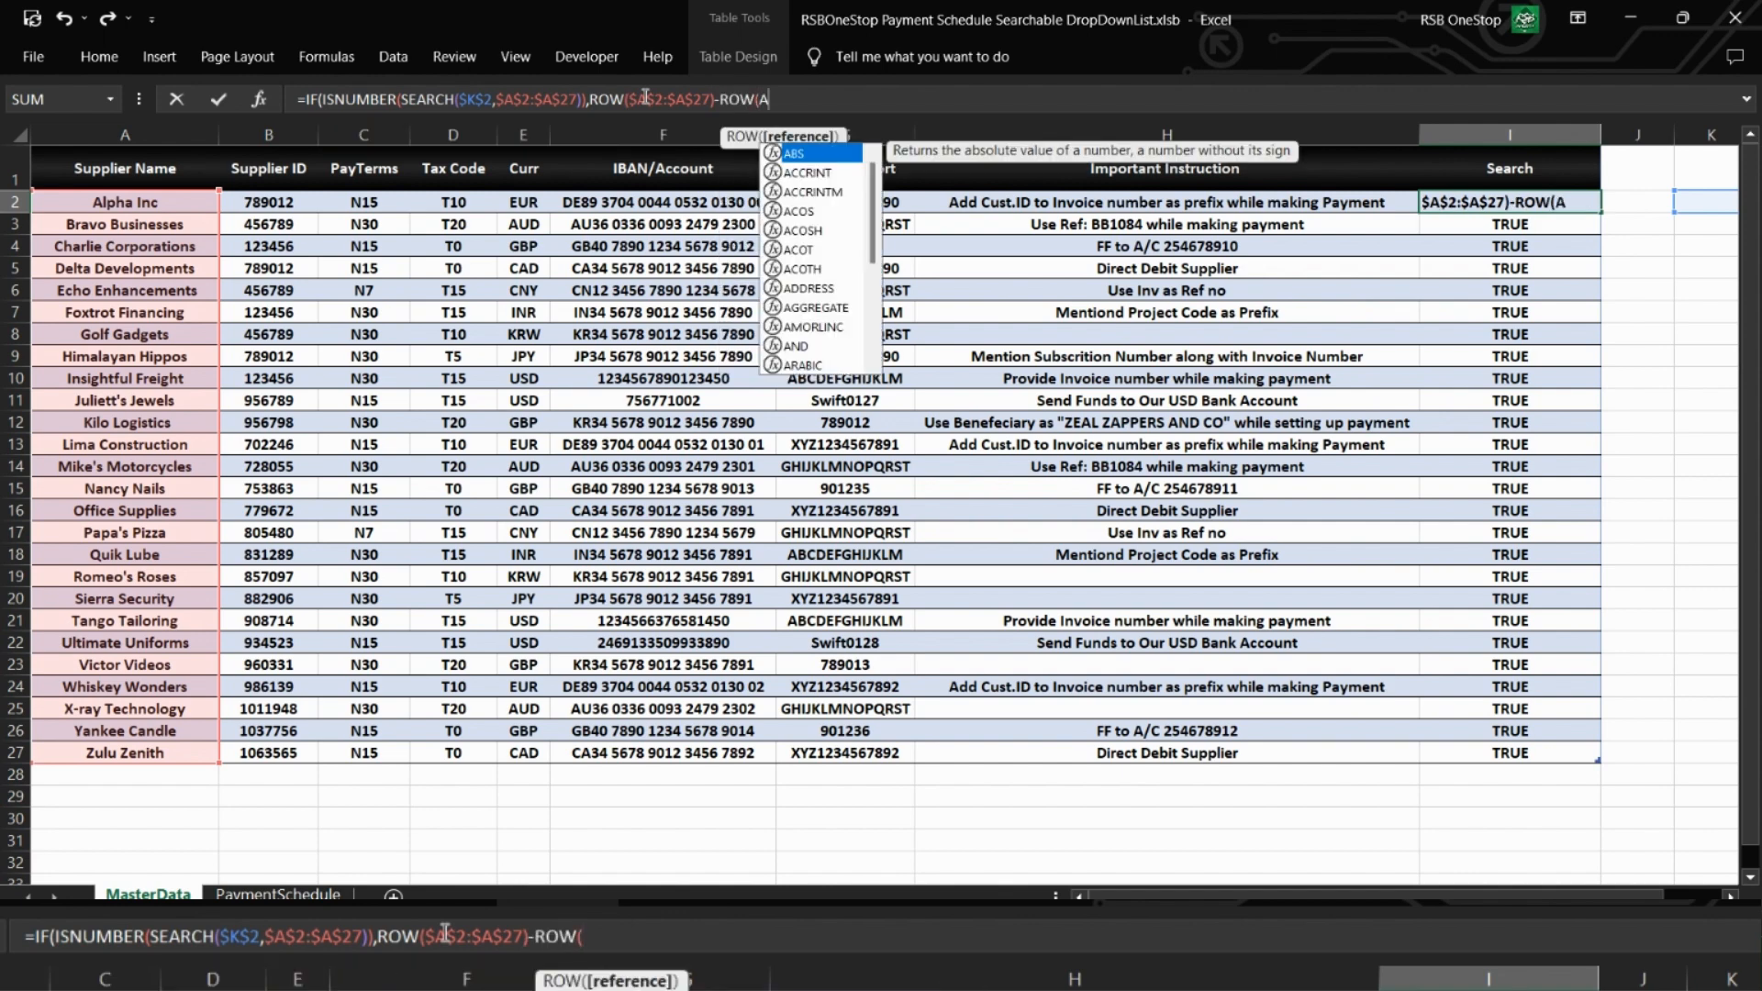
text(2)
key(F4)
text())
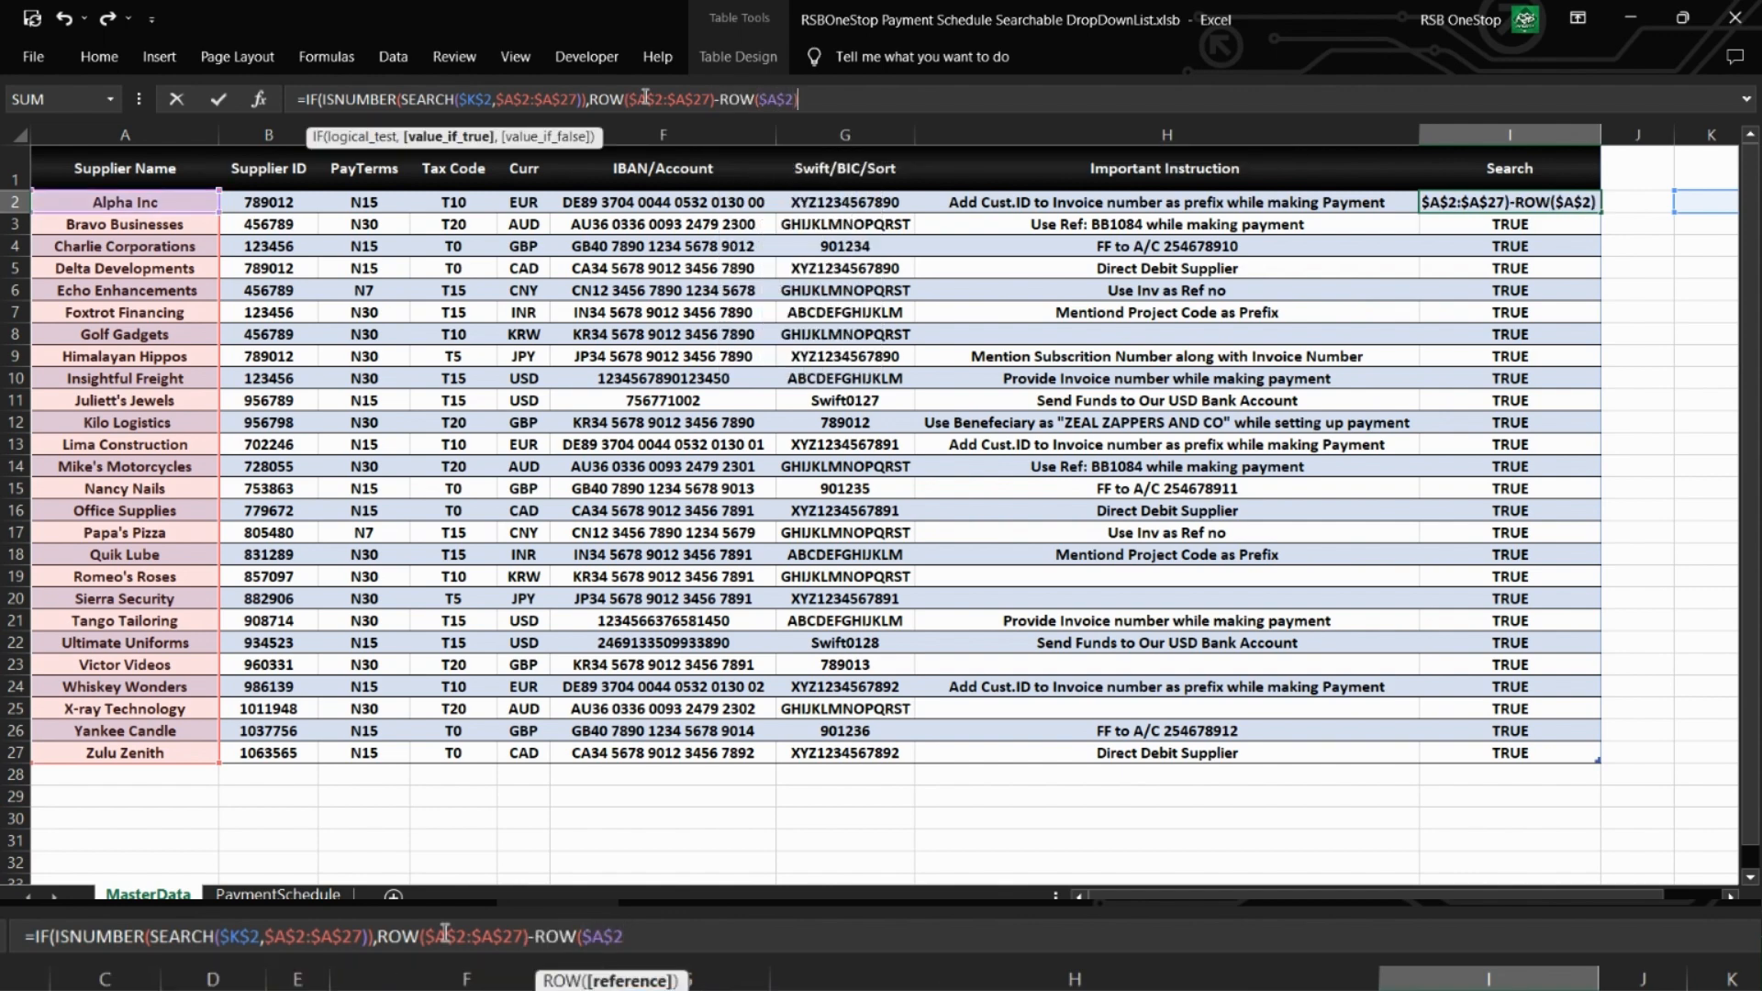
text(=)
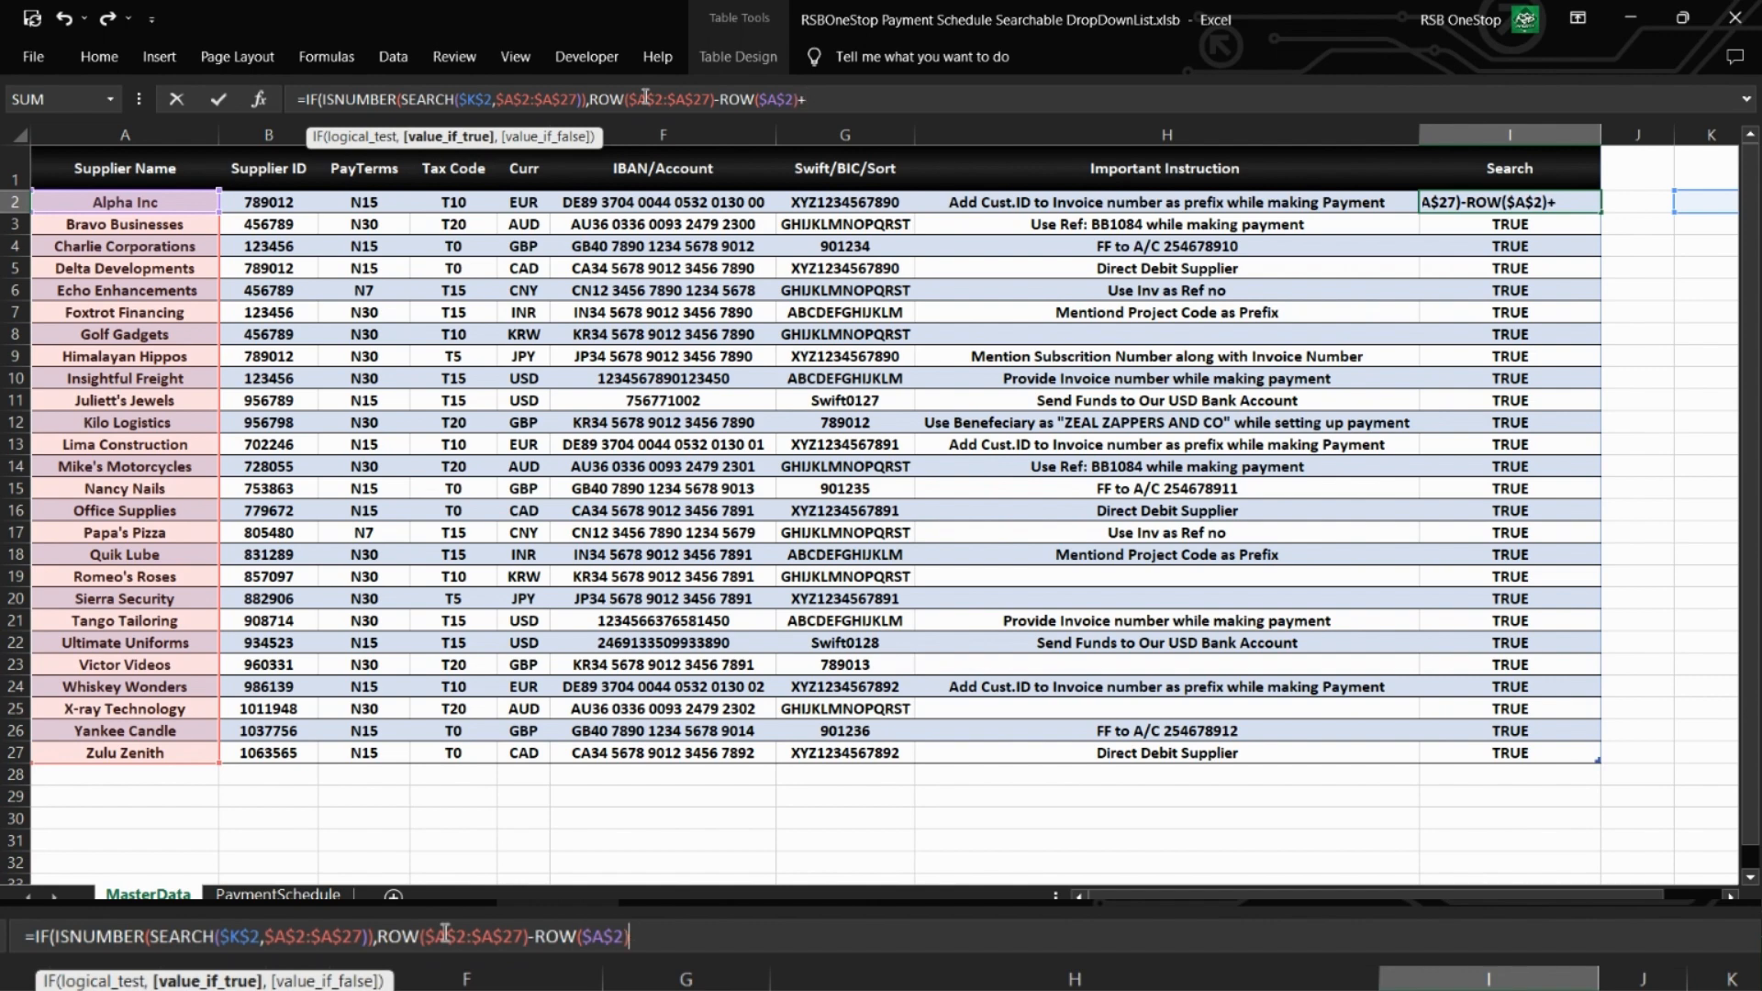
text(1))
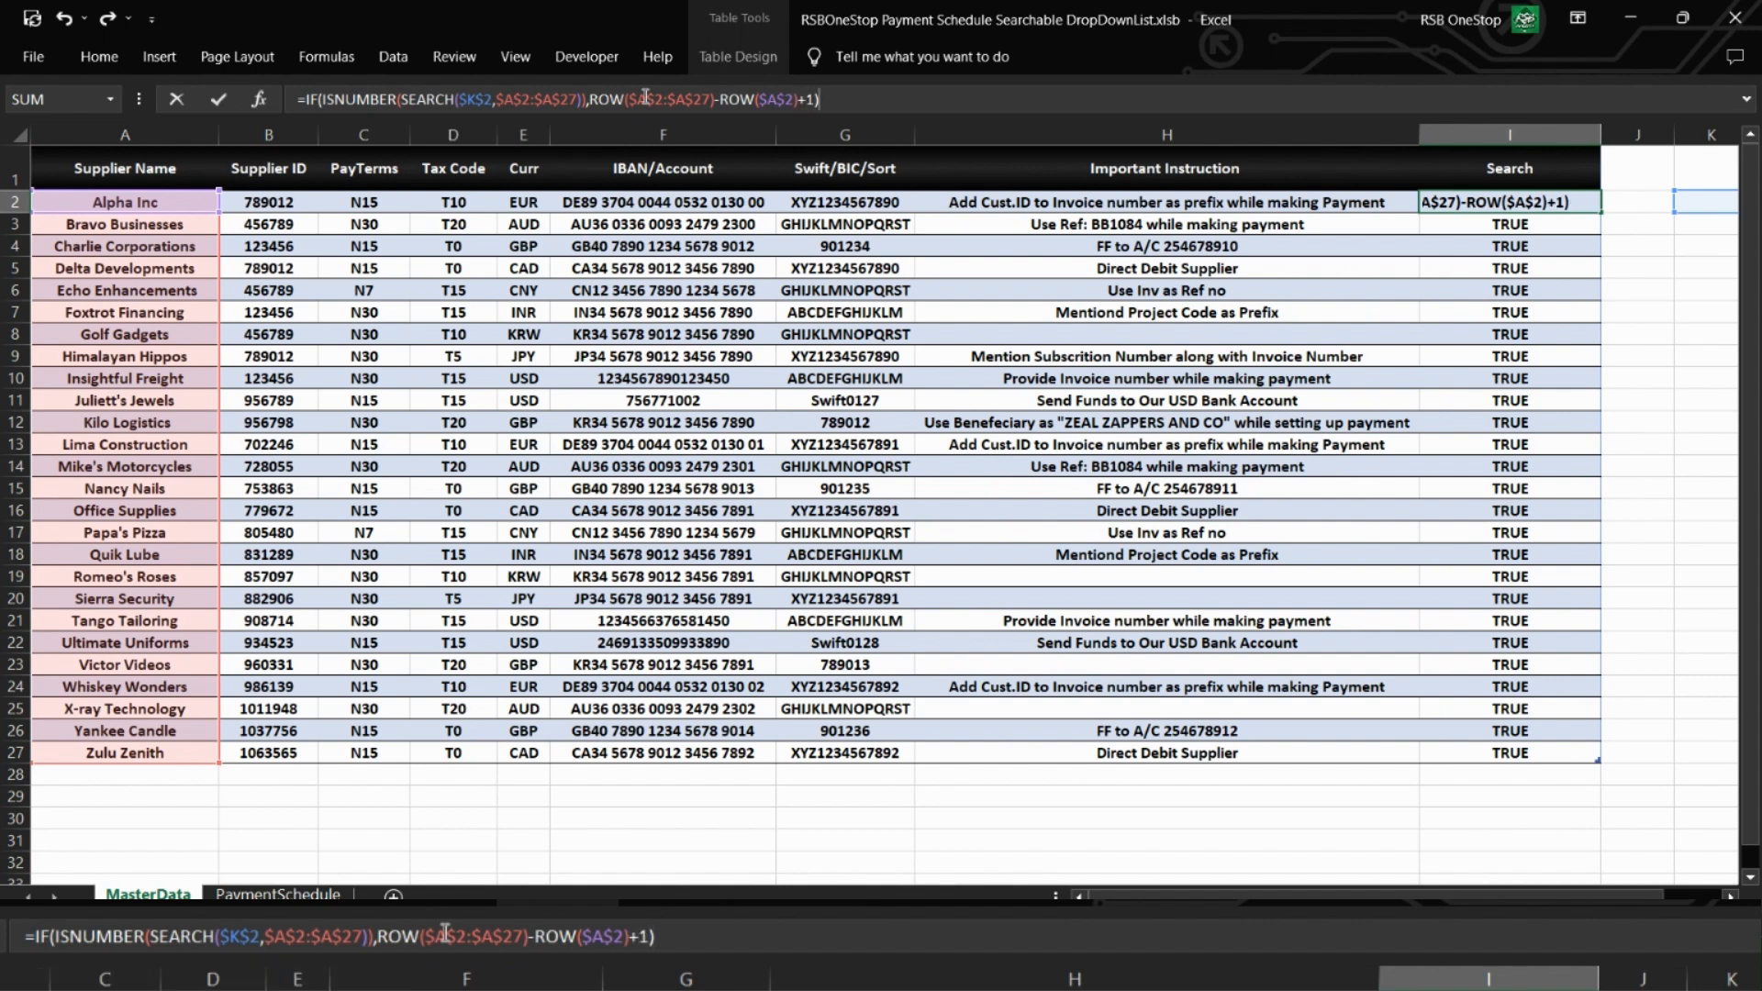
key(ctrl+Return)
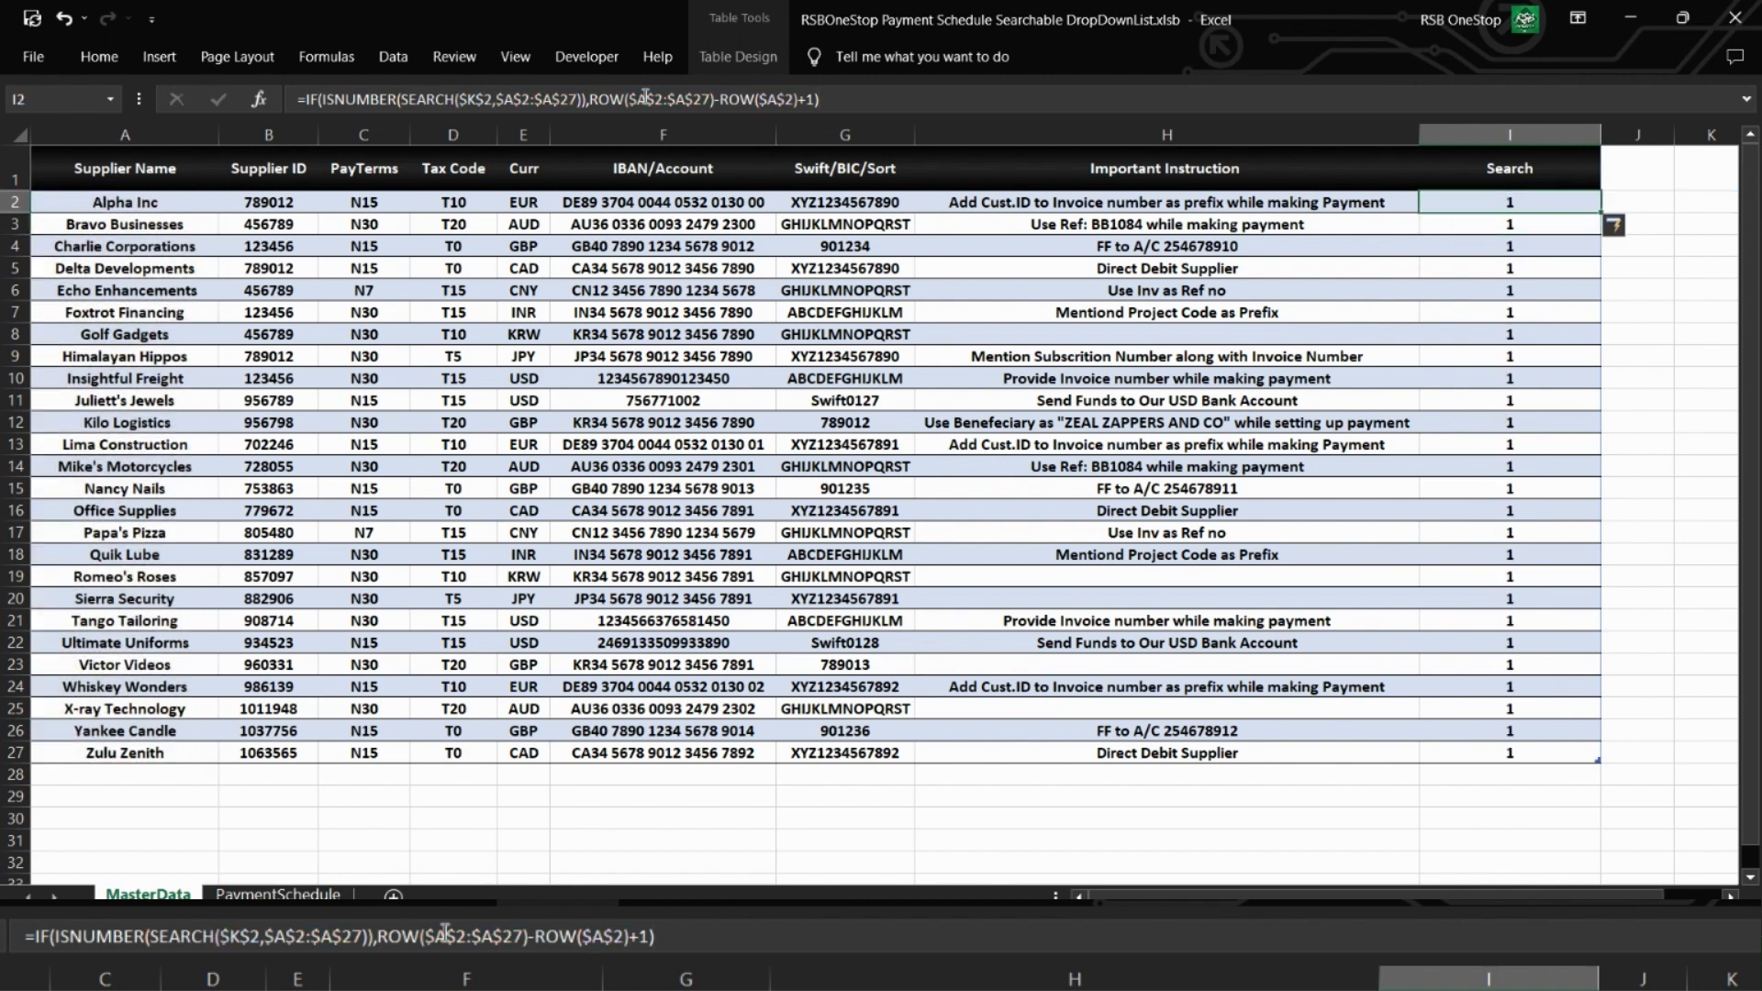
click(305, 94)
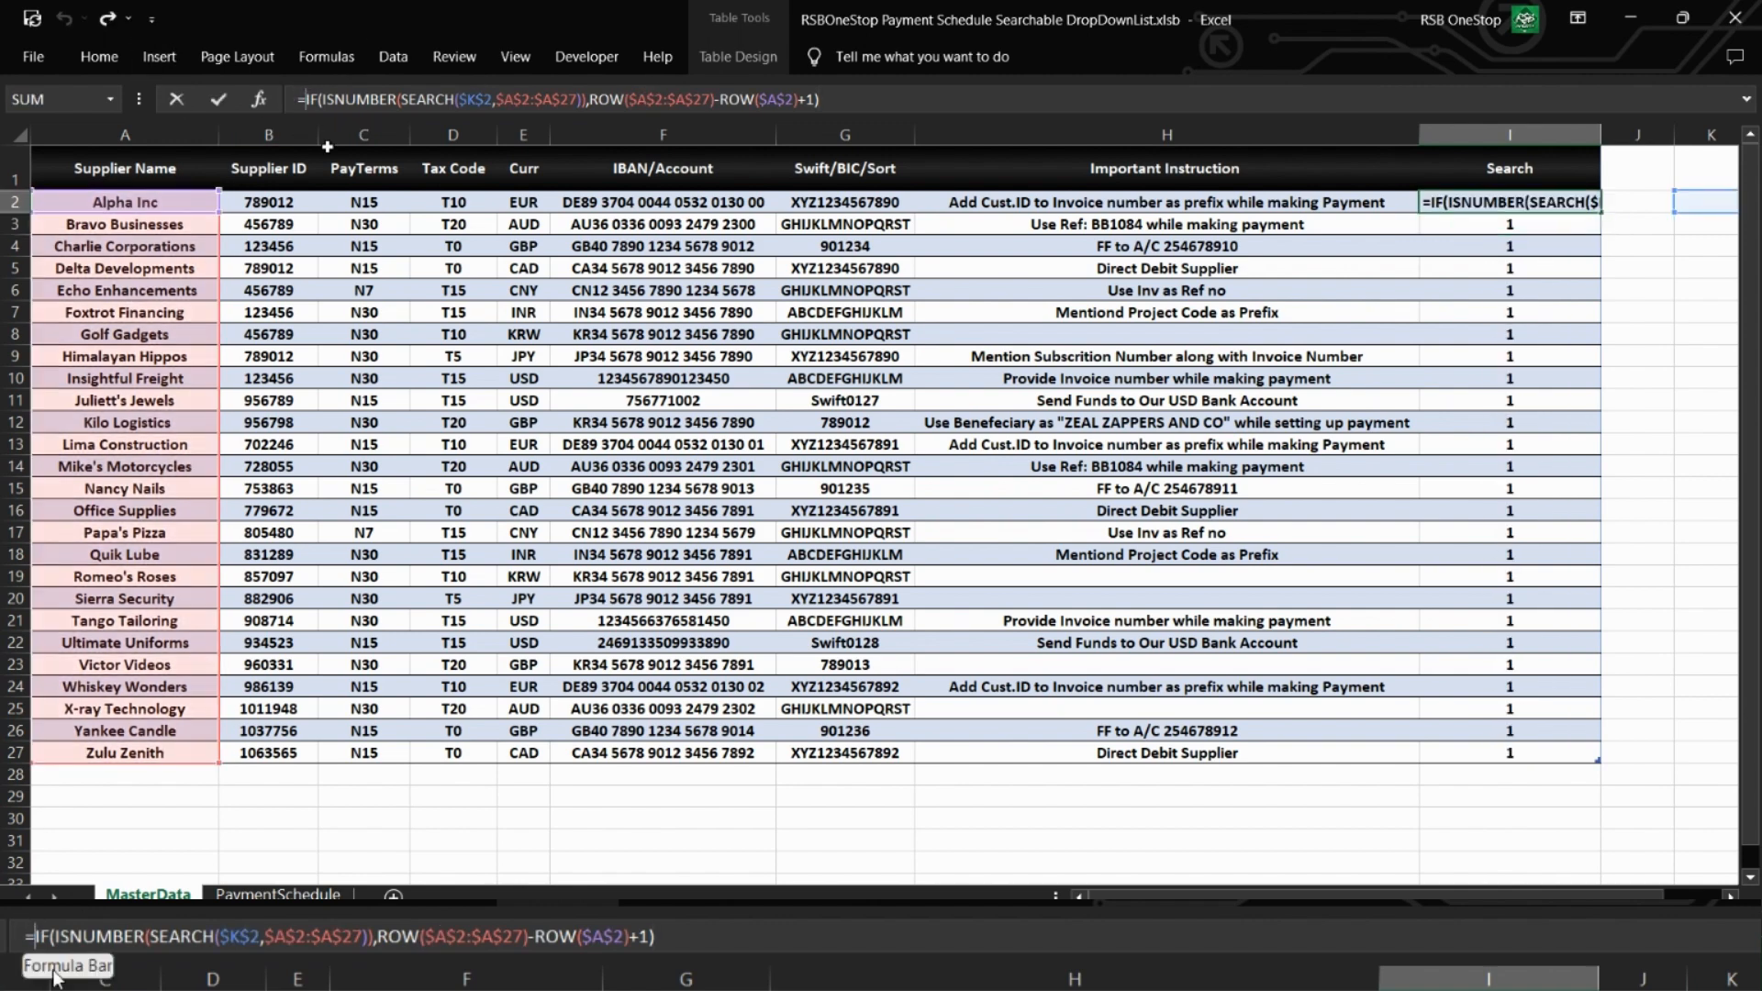
text(sma)
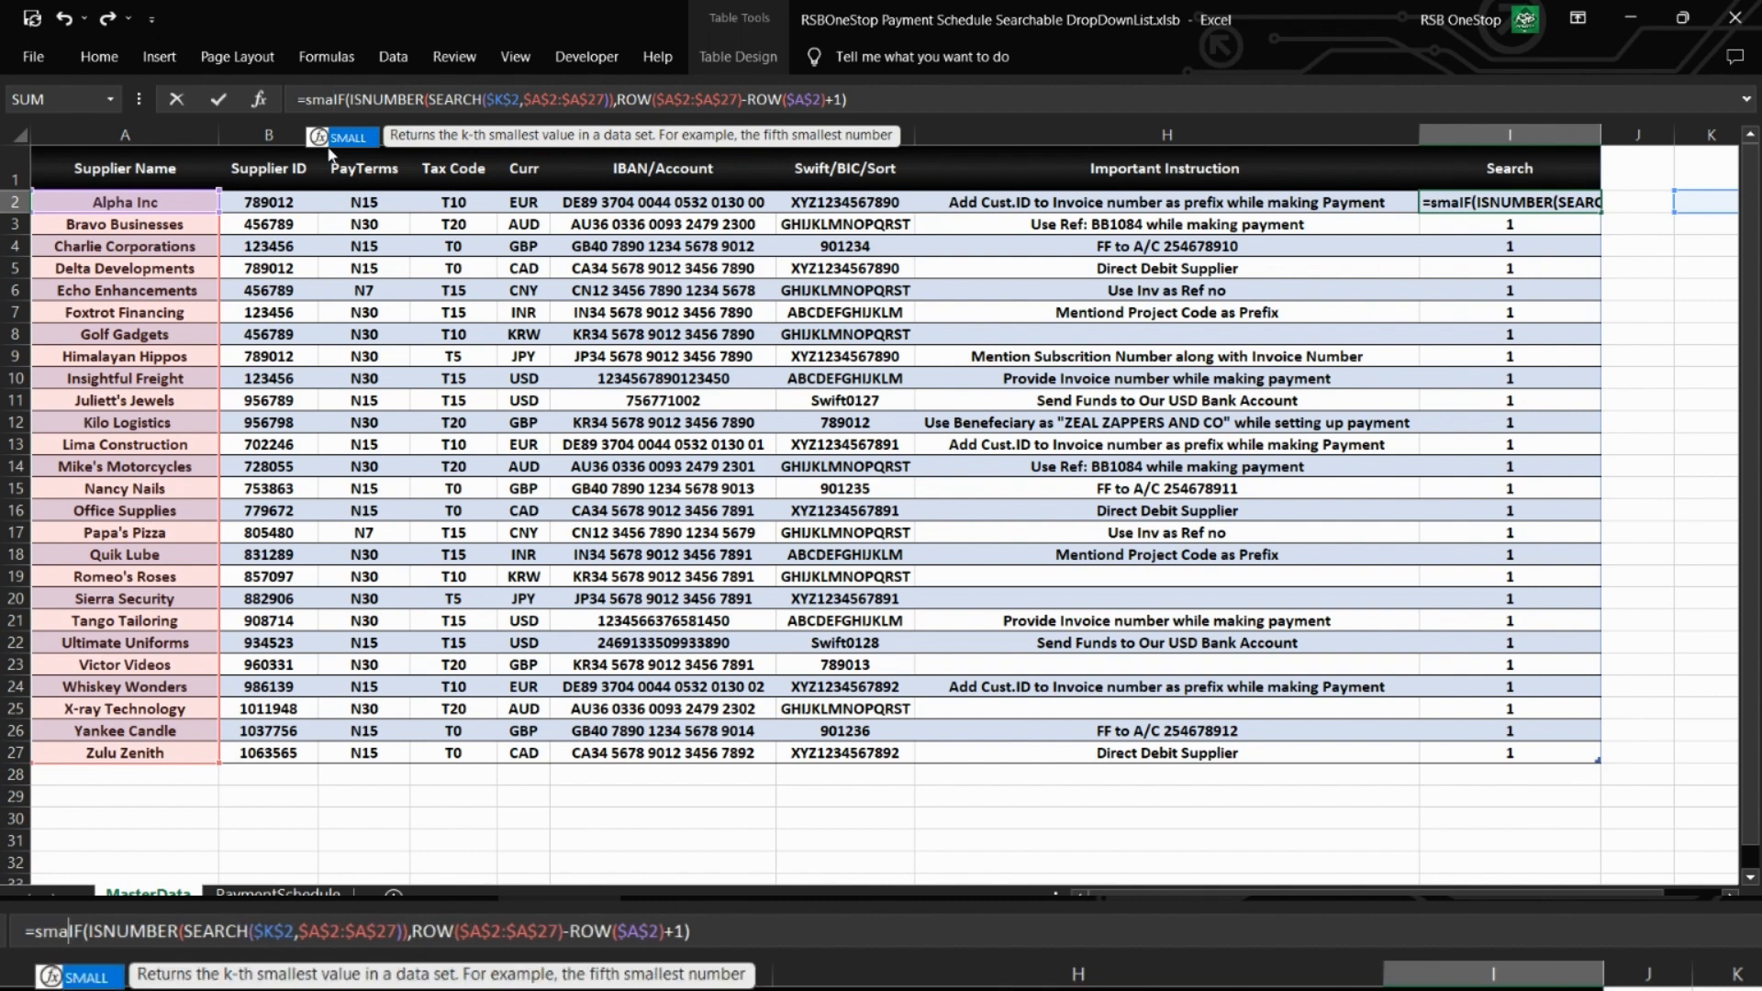
key(BackSpace)
key(BackSpace)
key(BackSpace)
Nest the I2 IF expression inside INDEX with array $A$2:$A$27 and a SMALL function as the row number.
text(inde)
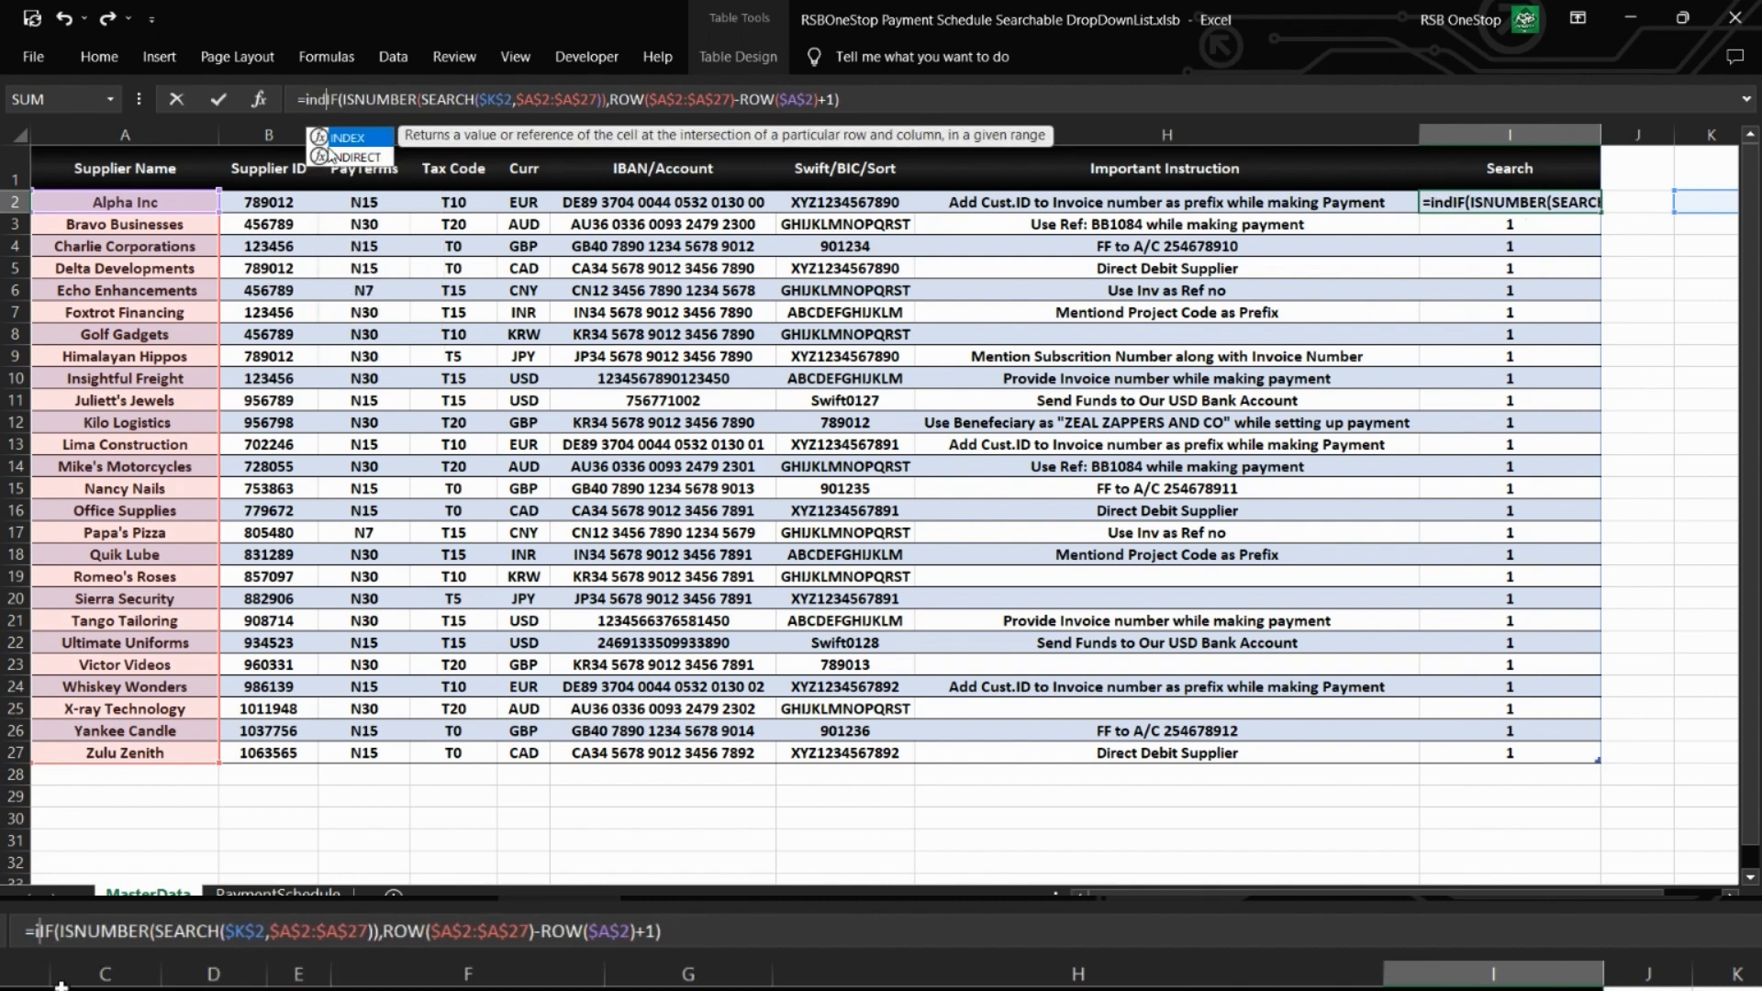
key(Tab)
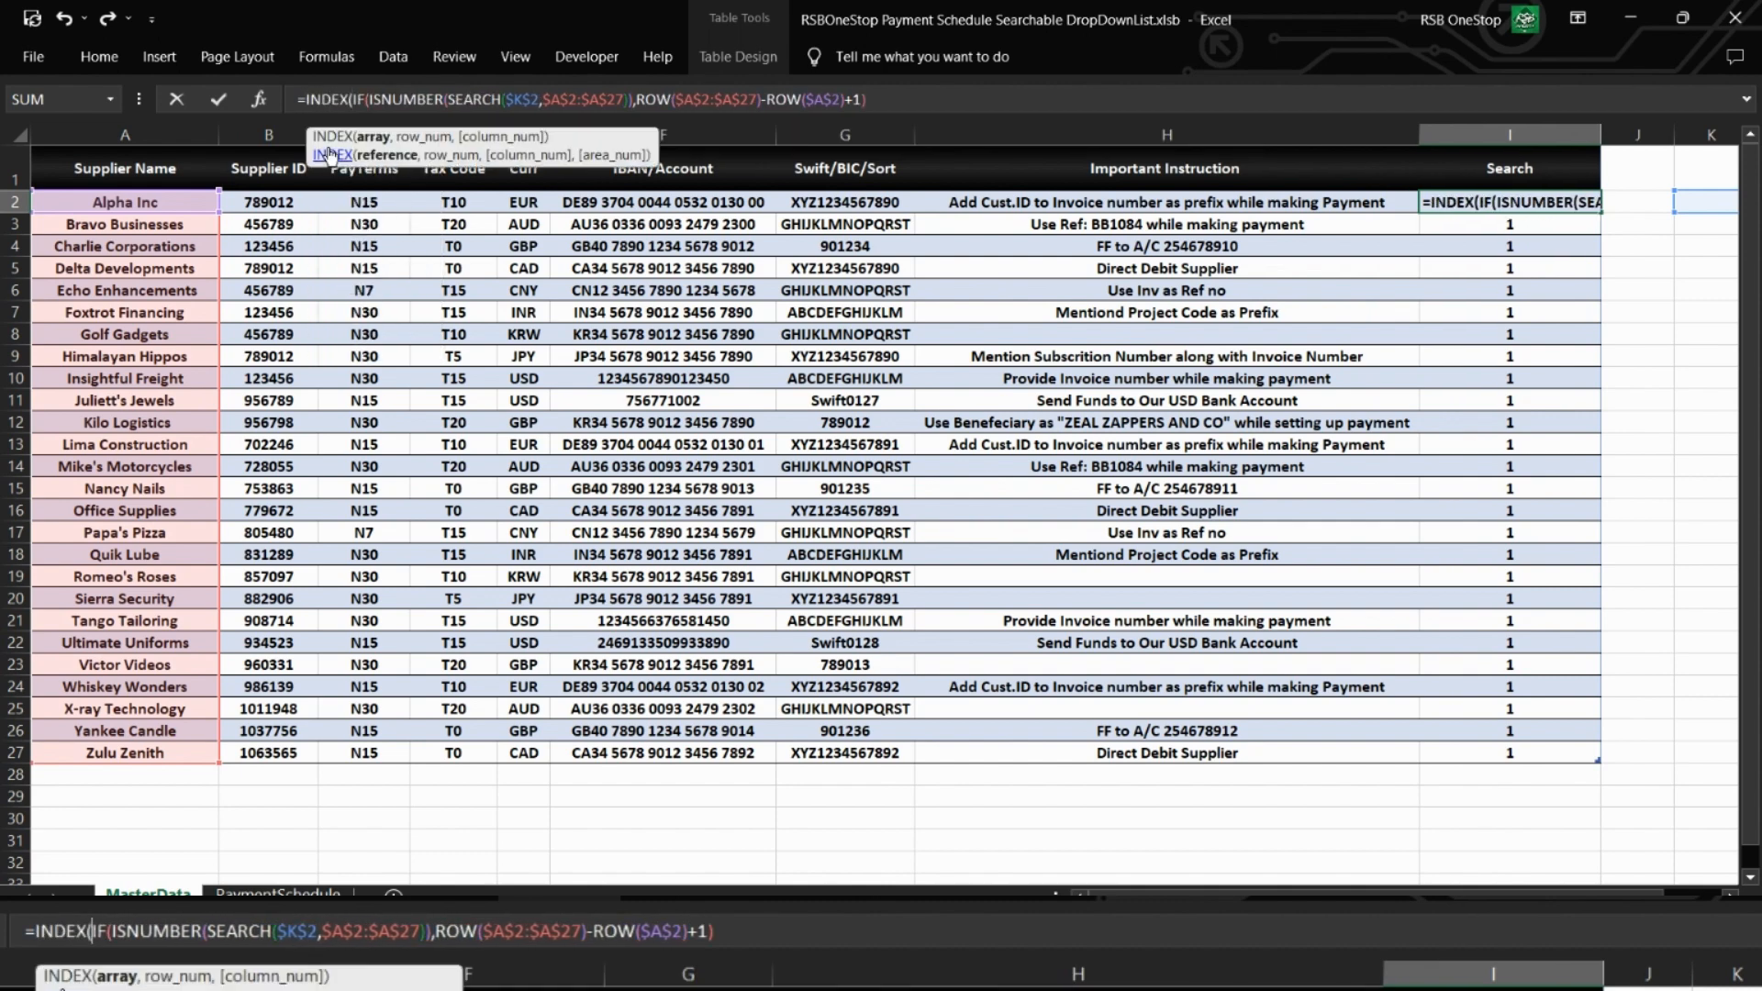
key(ctrl+v)
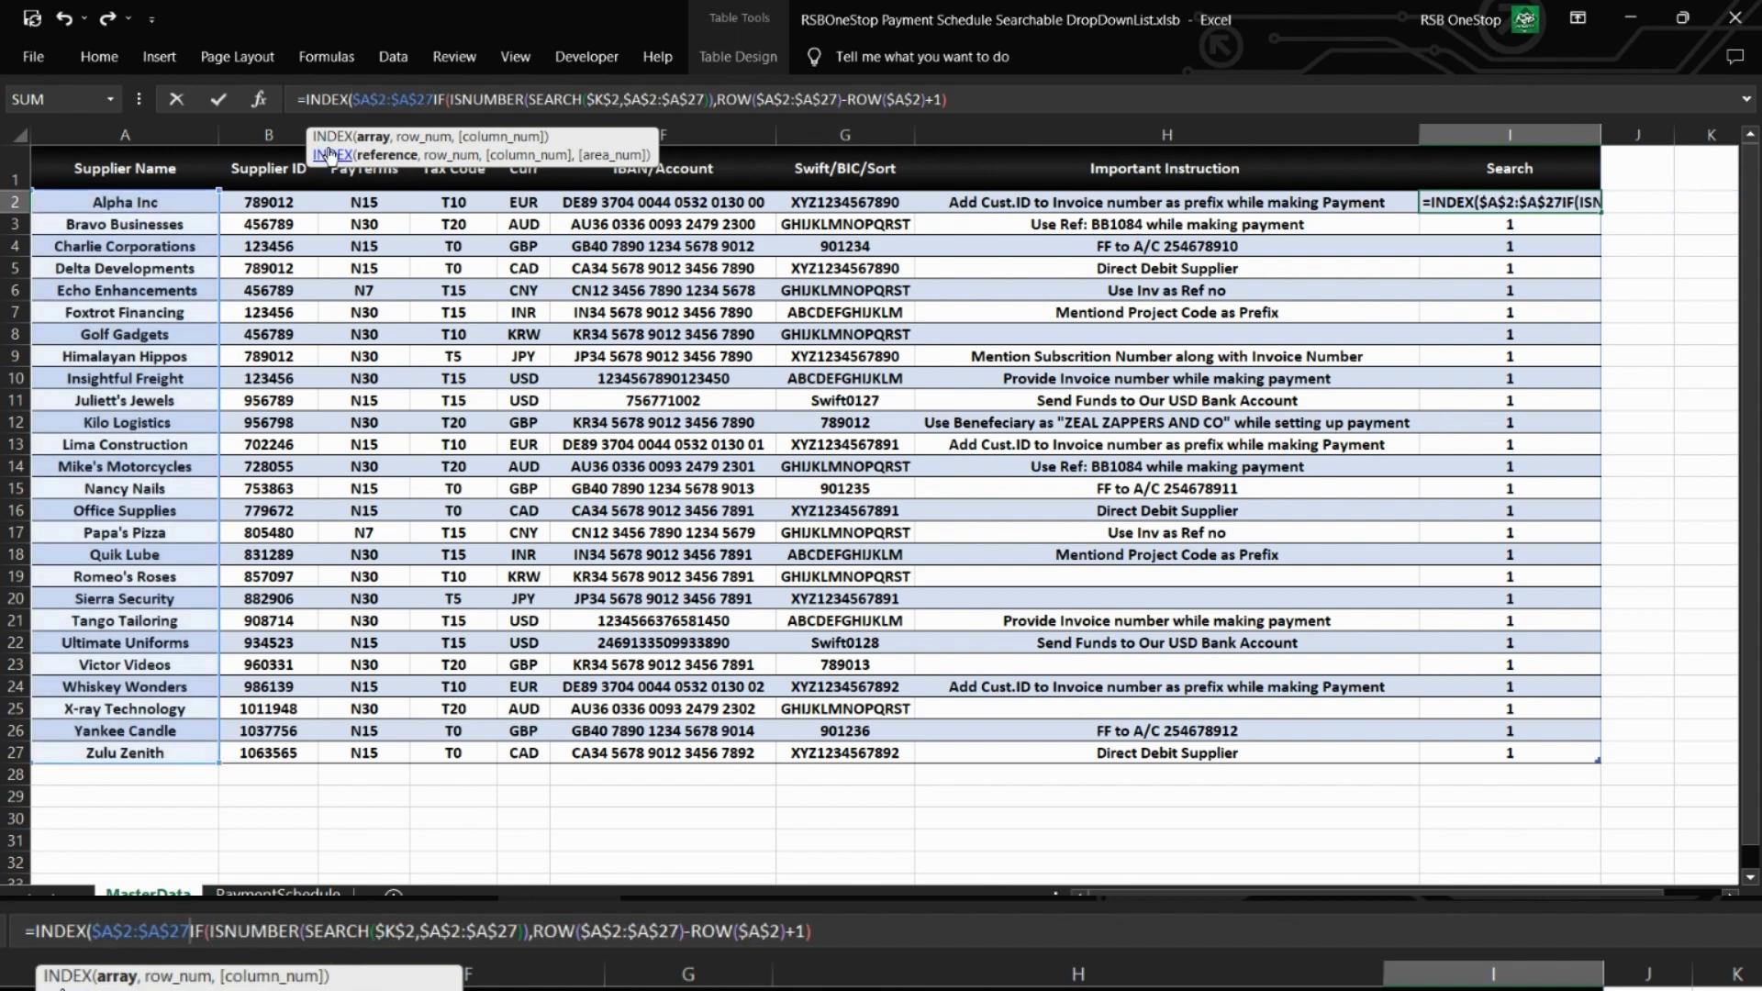
text(,)
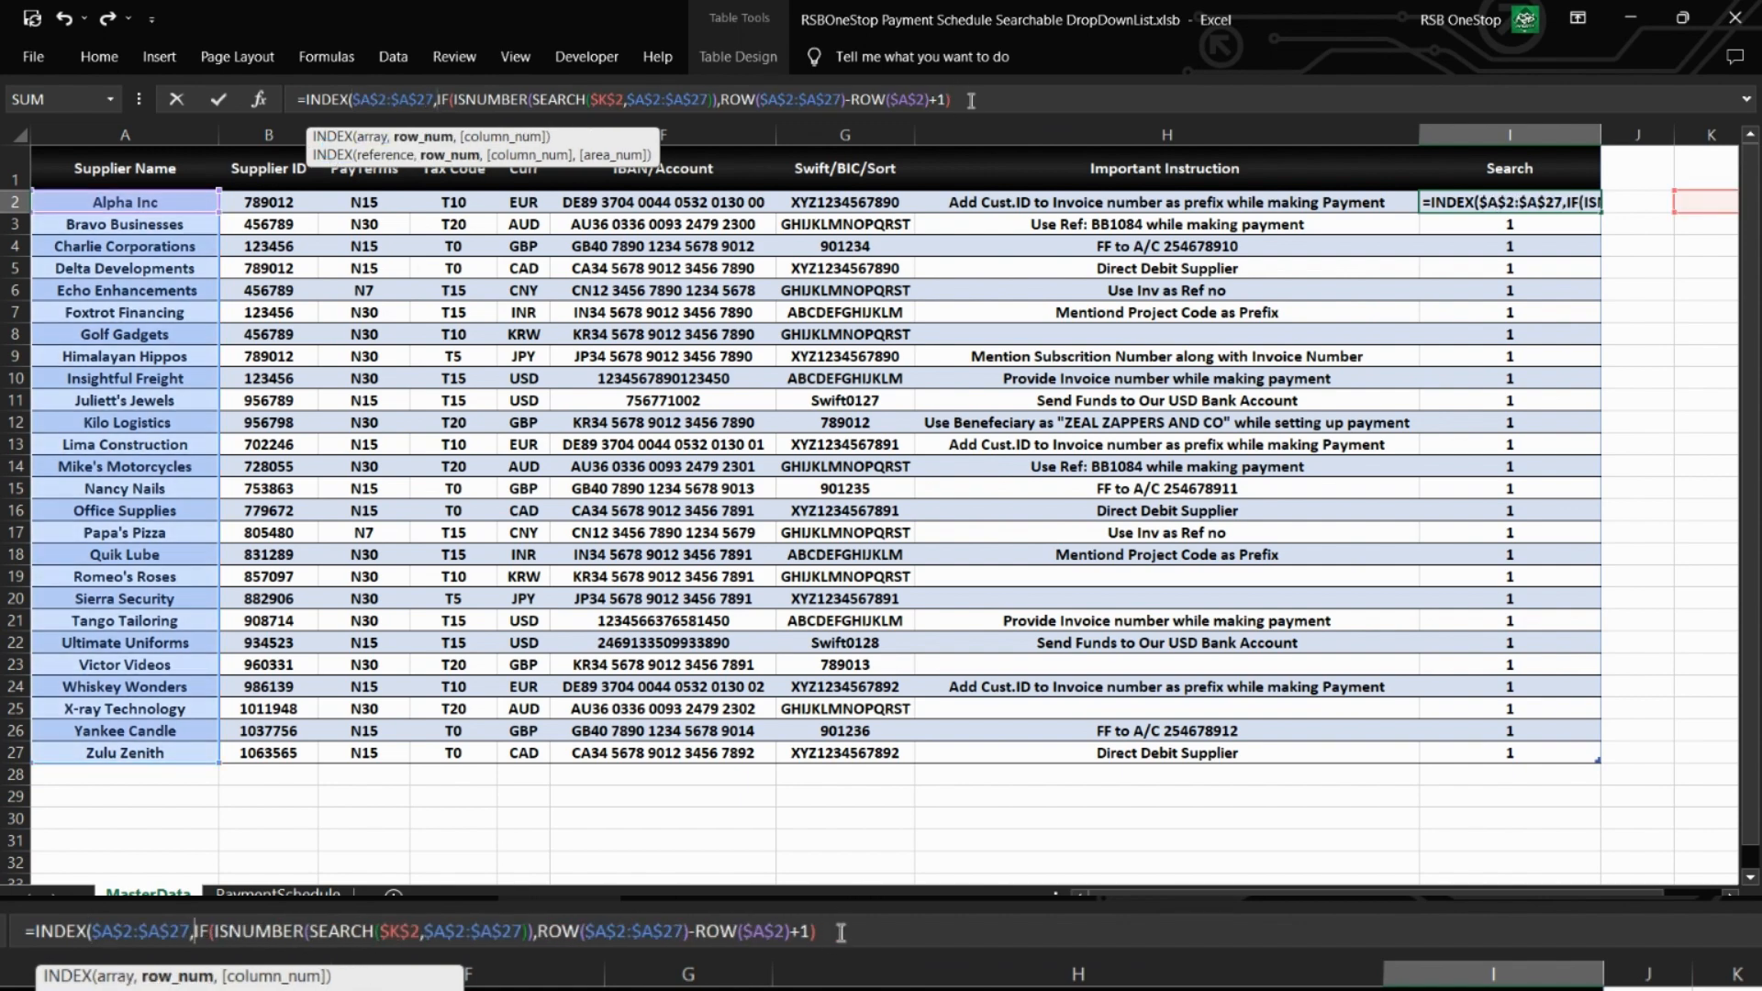
text(smal)
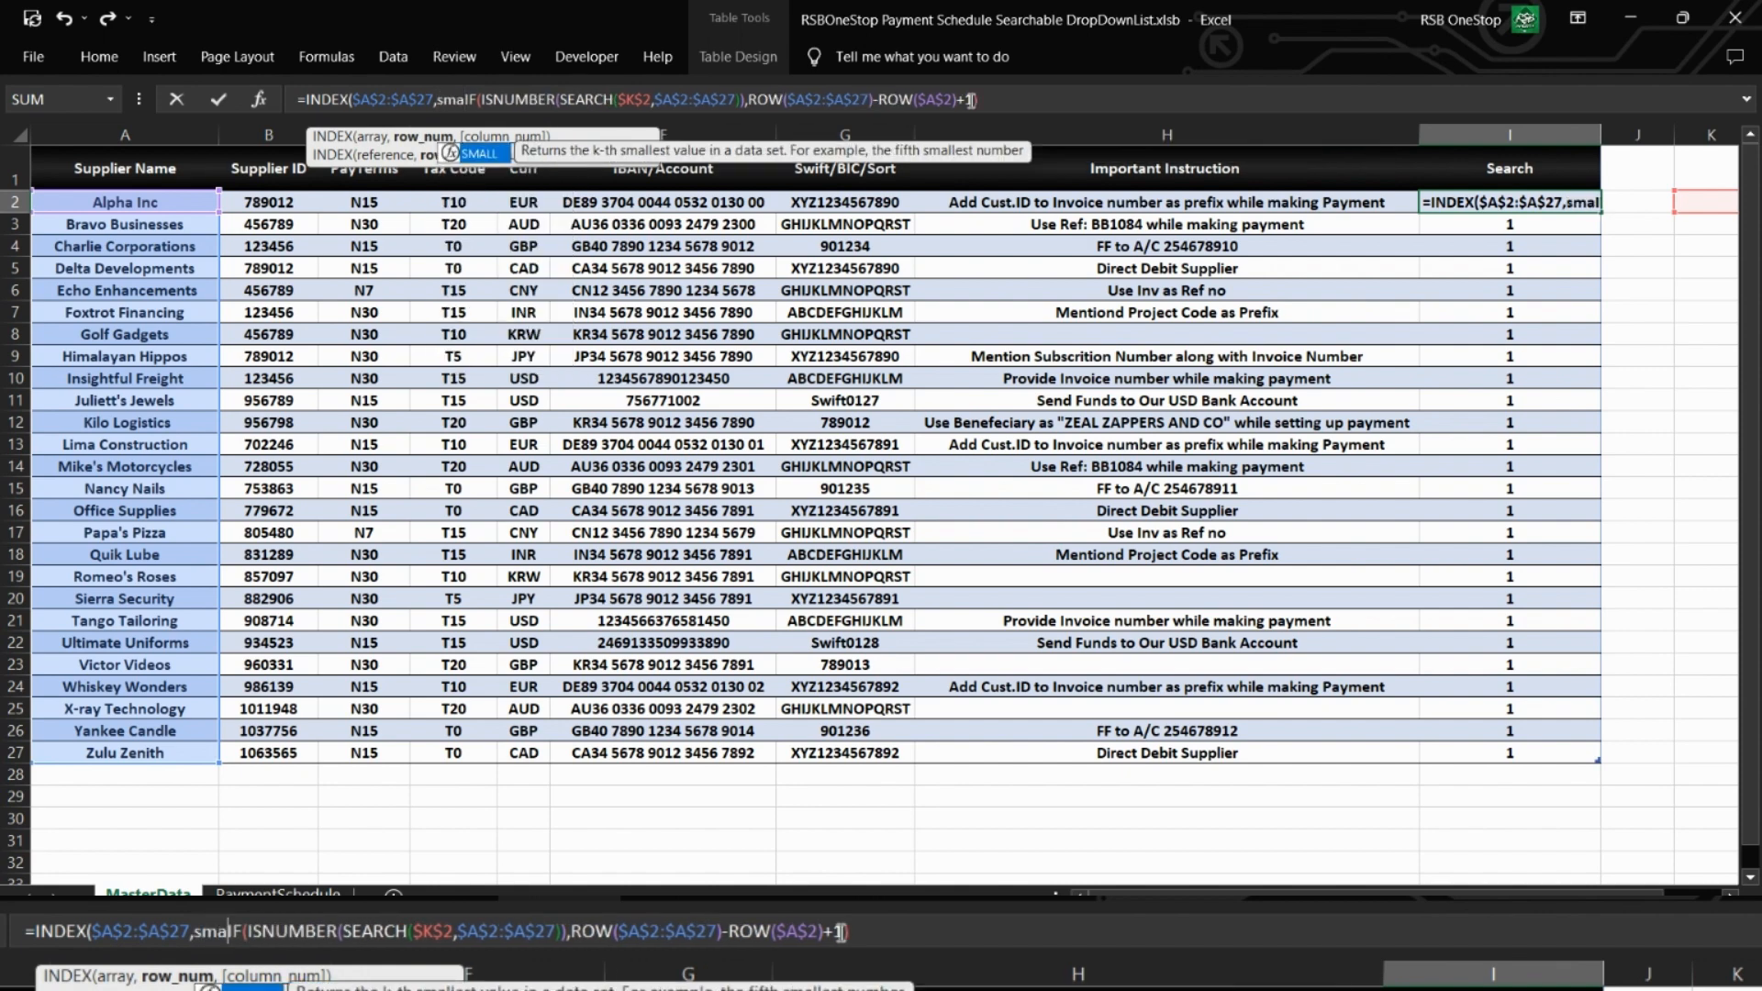
key(Tab)
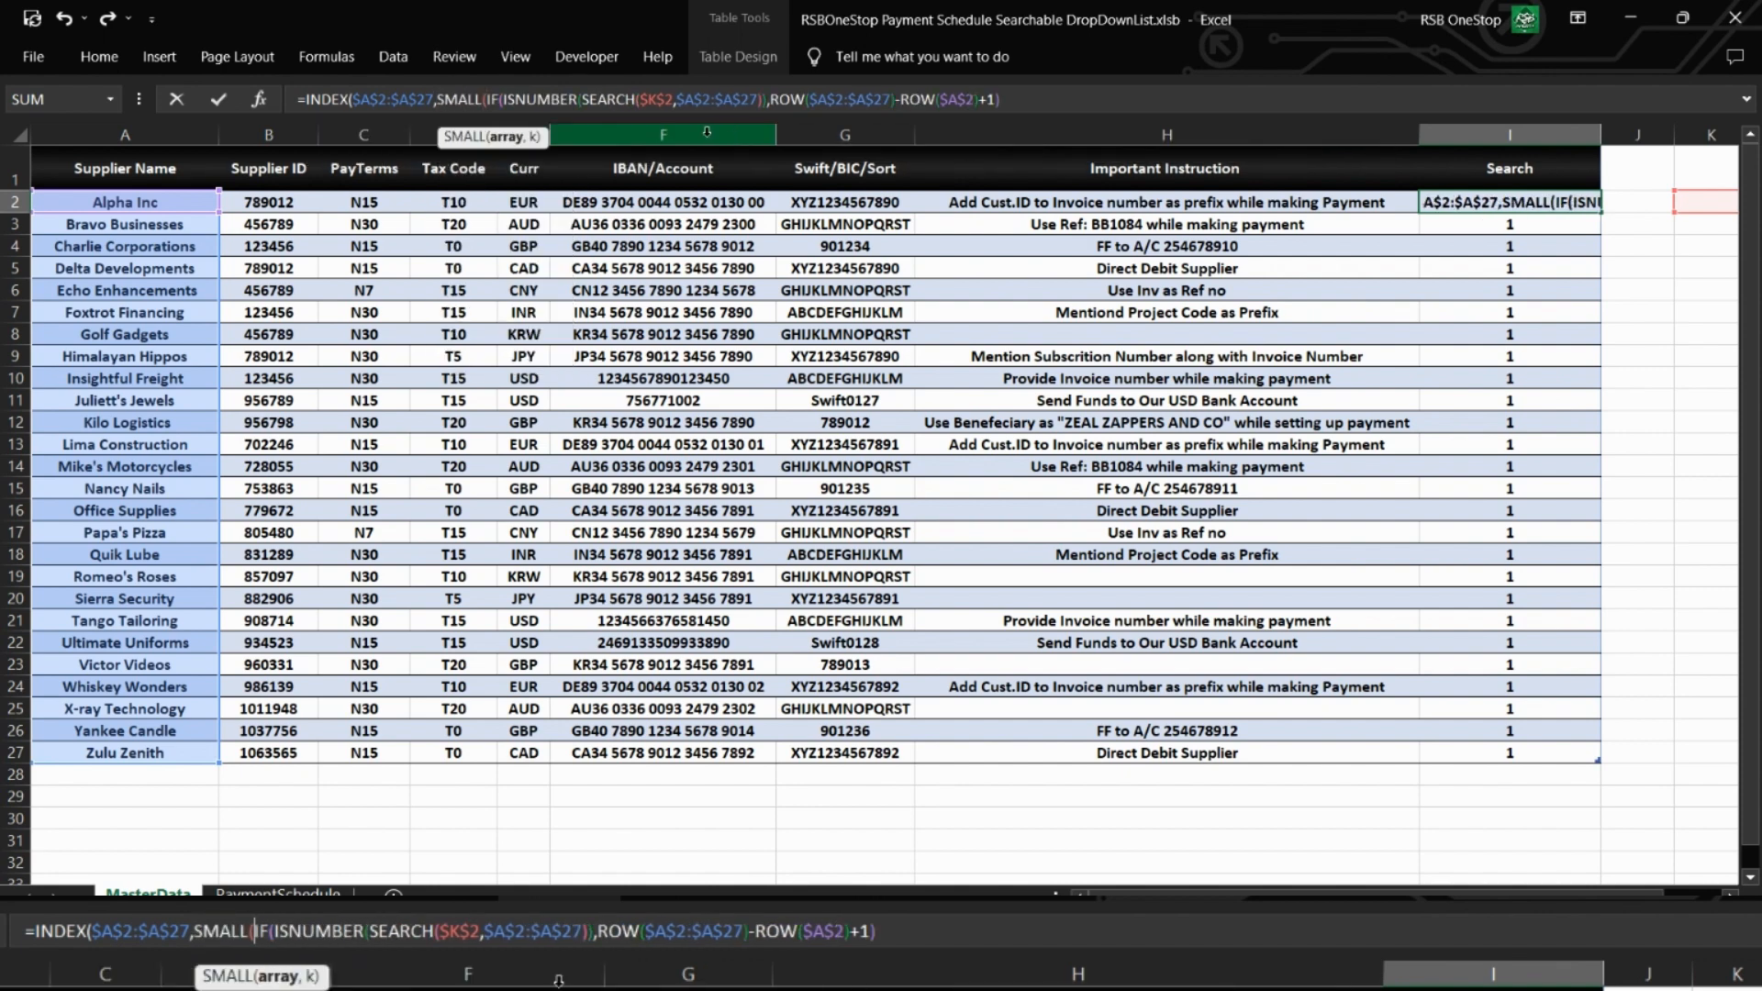
Add ROWS($A$2:$A2) as the k argument of SMALL and enter the INDEX formula in I2 as an array formula.
click(1016, 98)
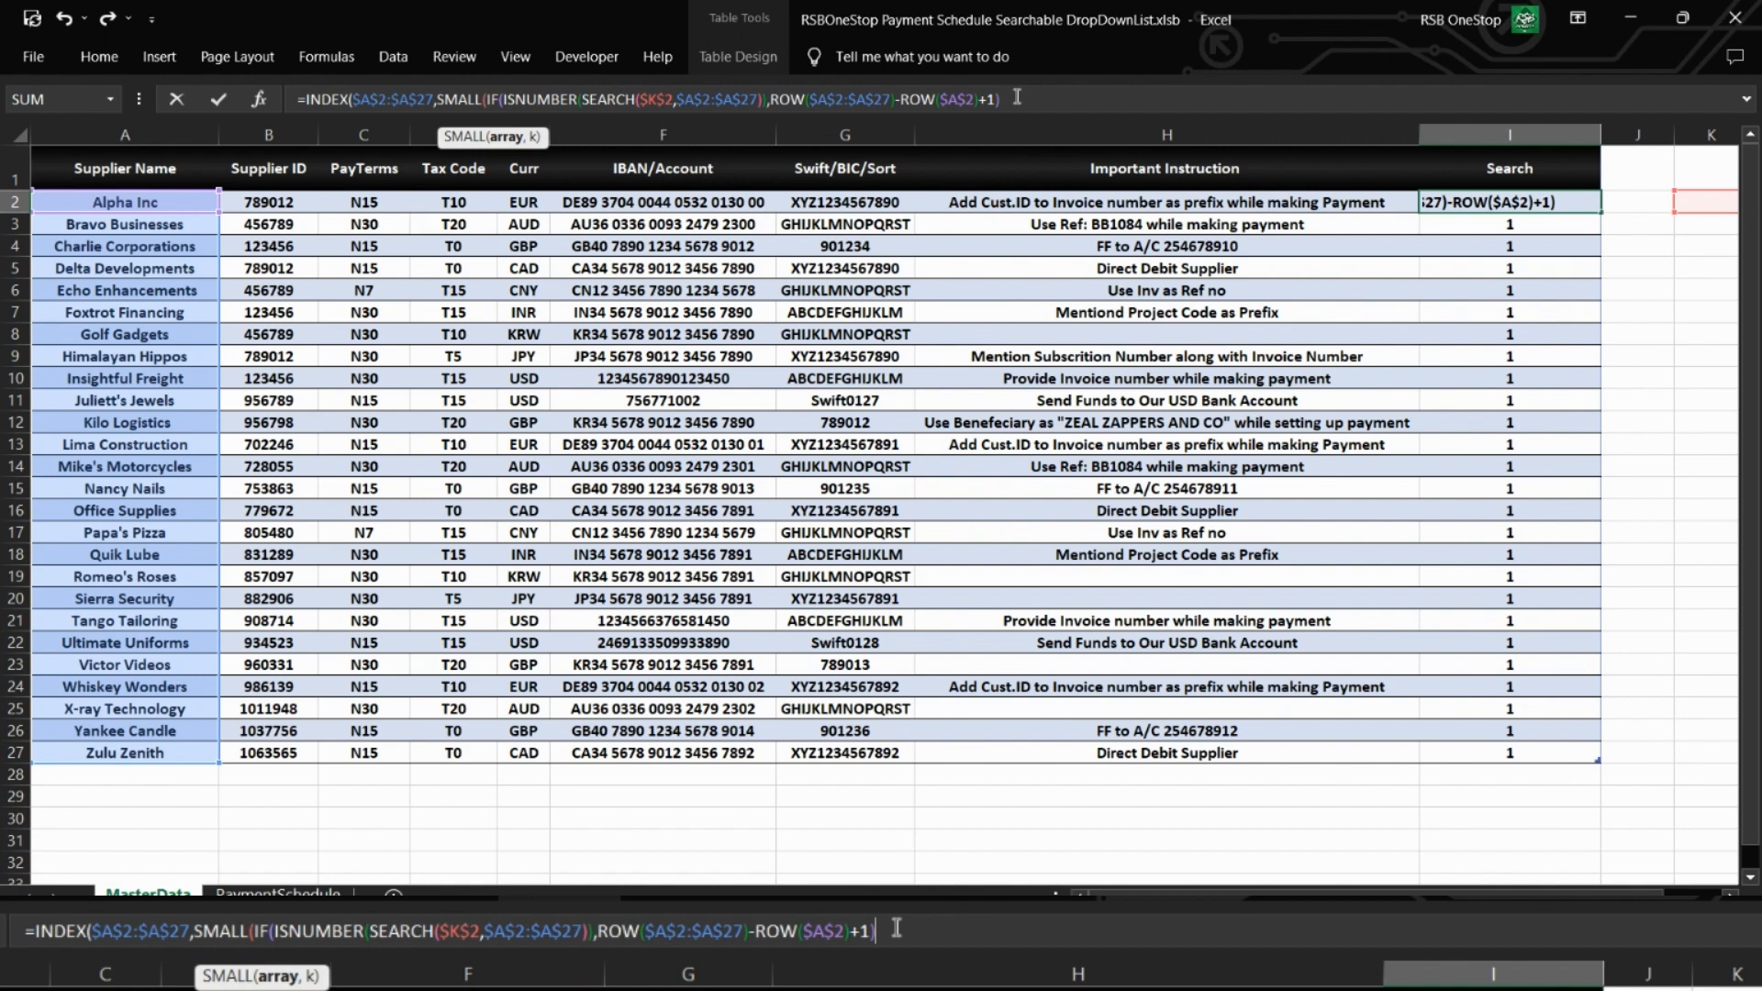
text(,row)
key(Tab)
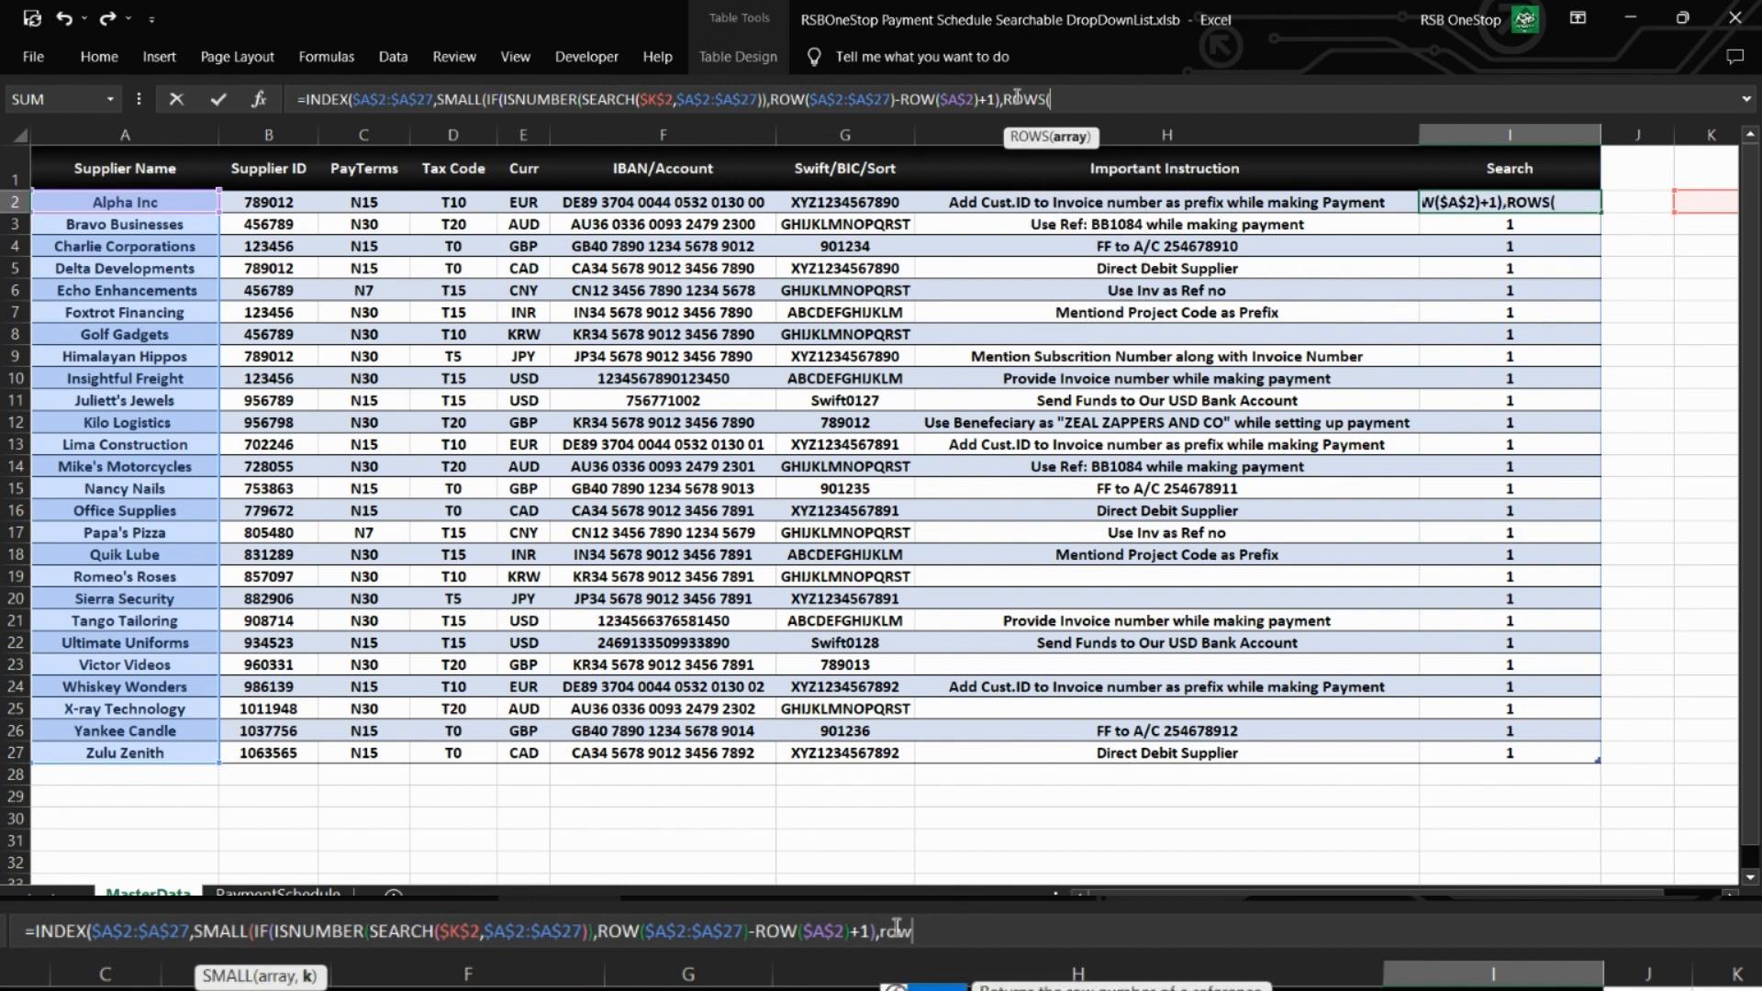
text(A2)
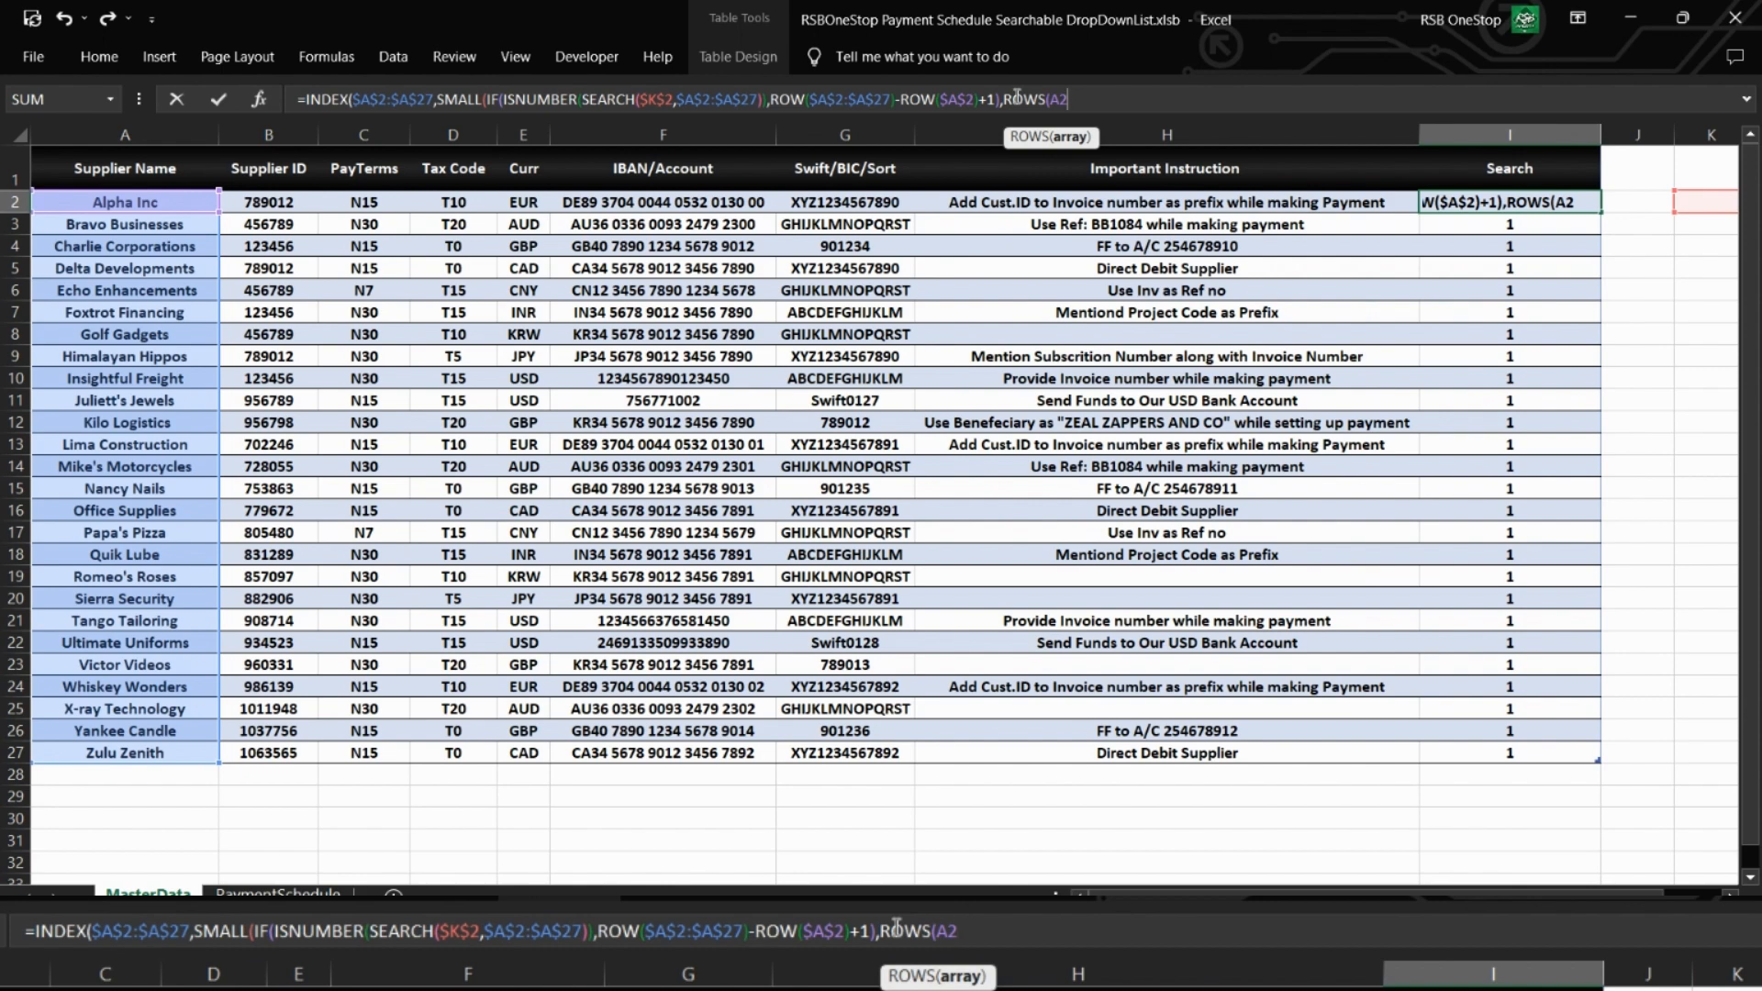
key(F4)
text(:)
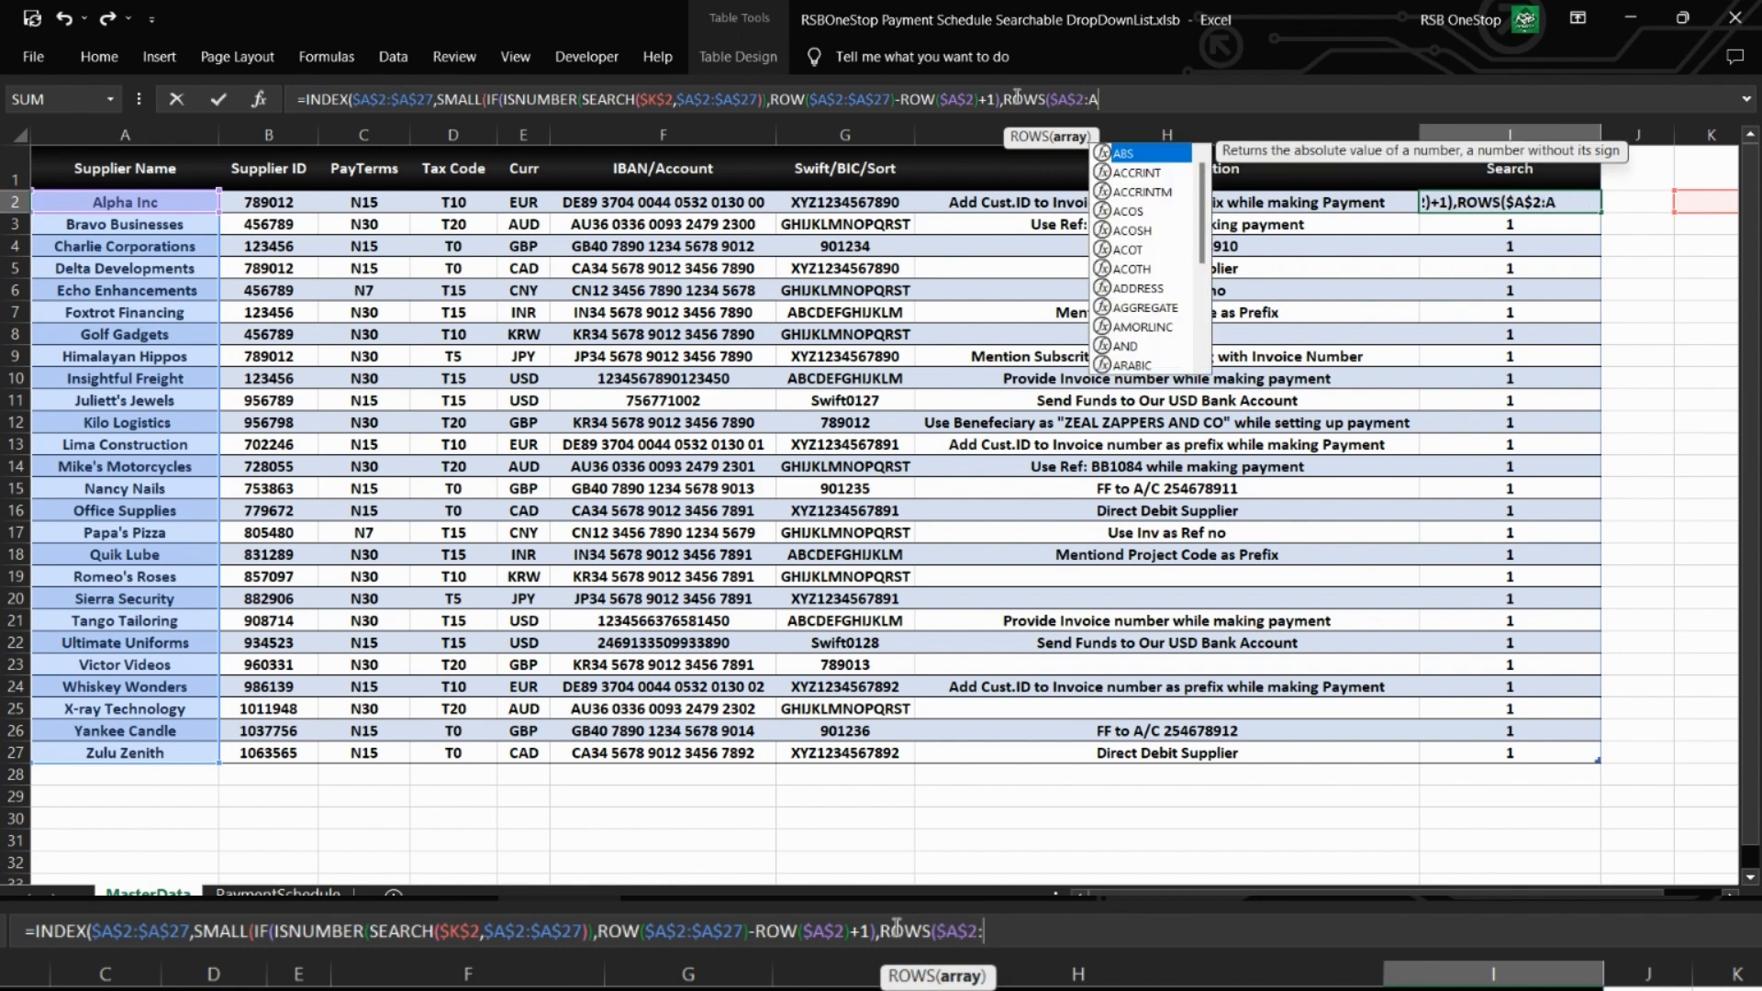
text($A2)
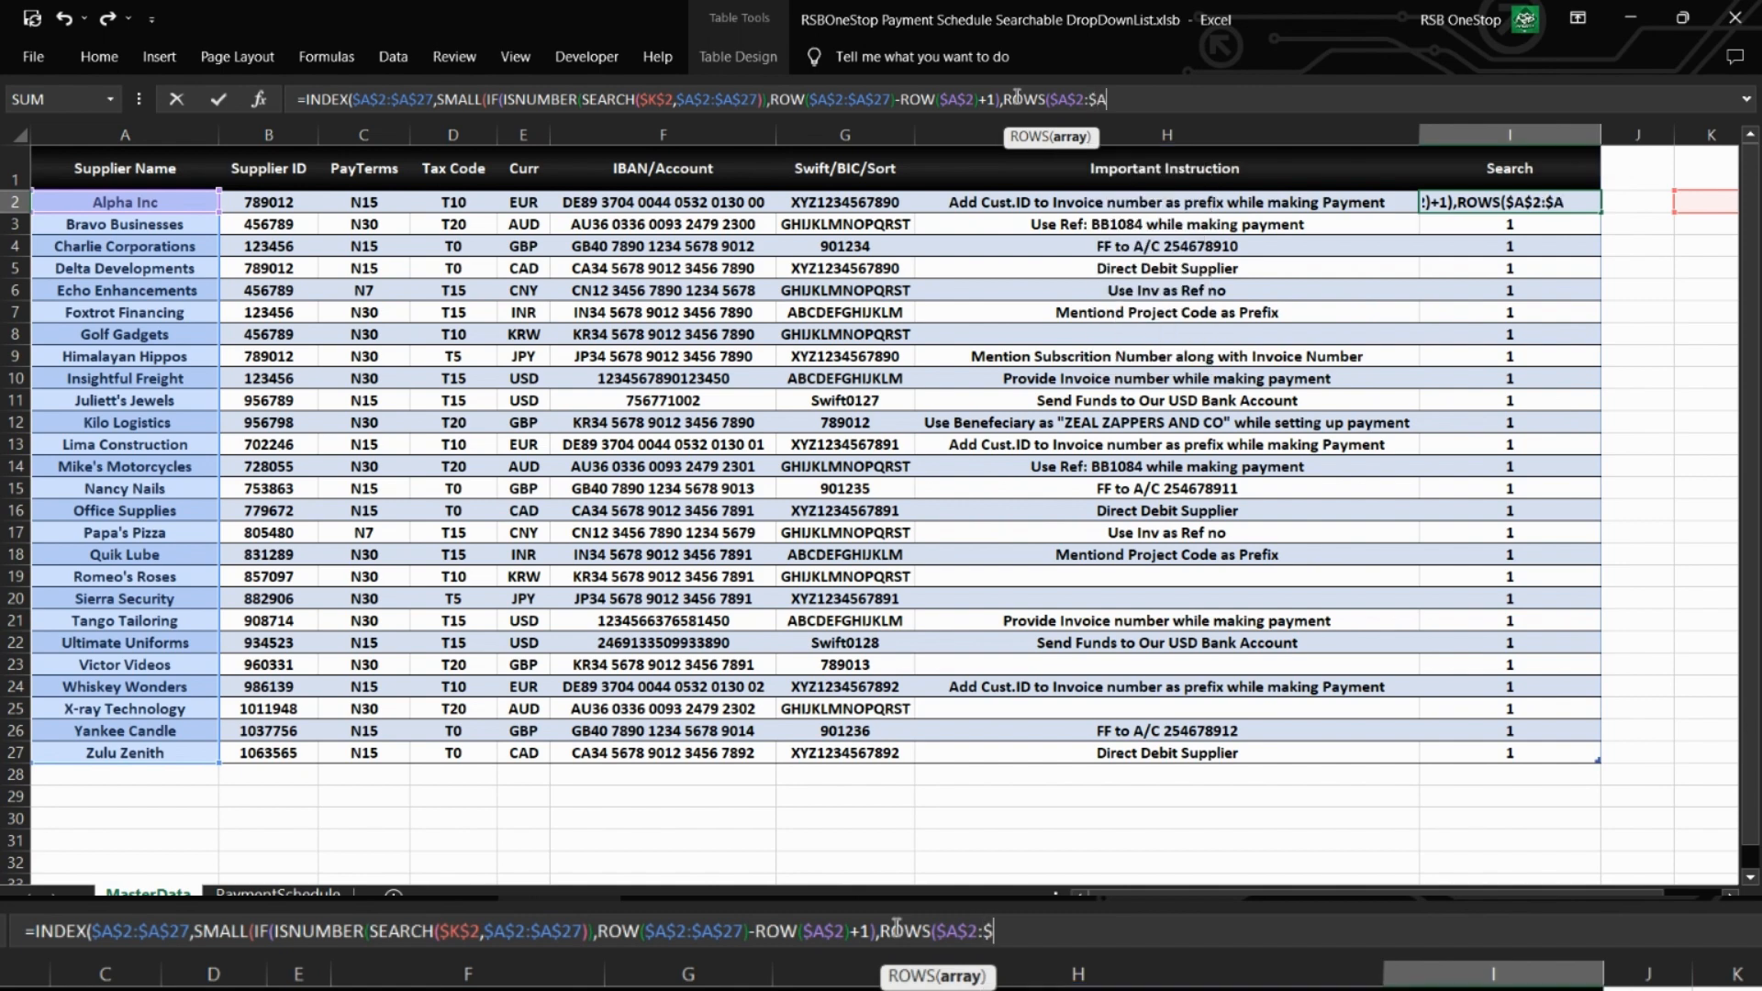
text()))
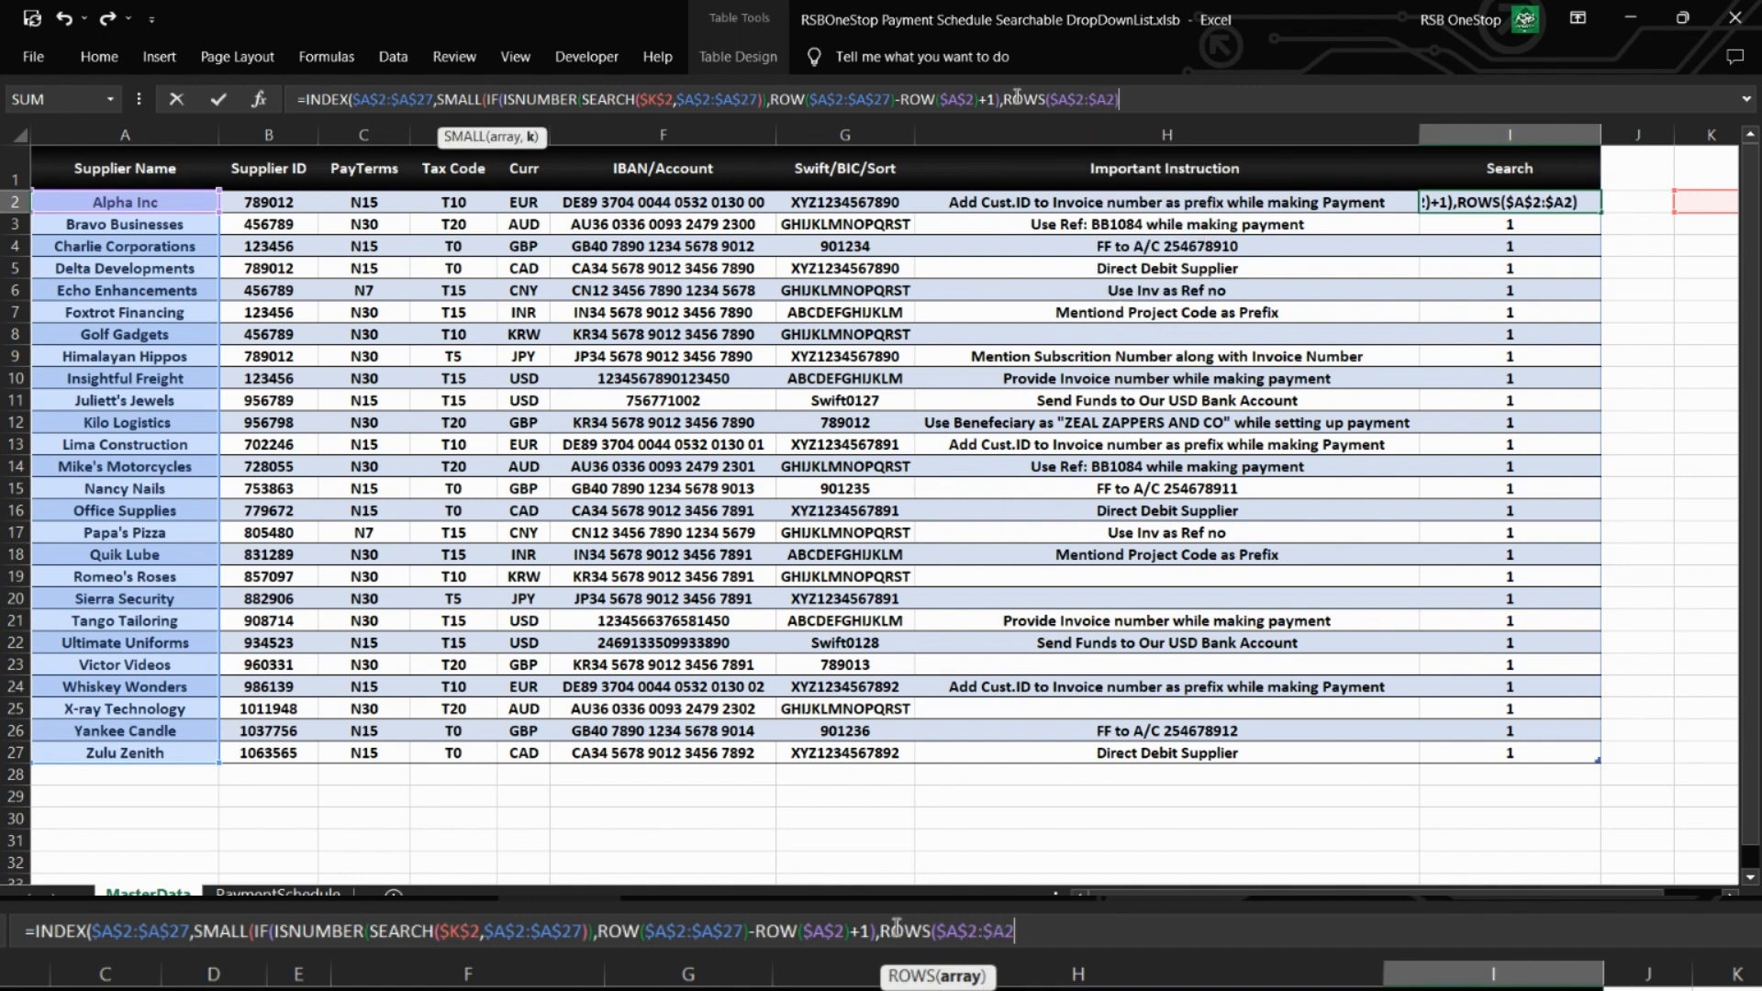
text())
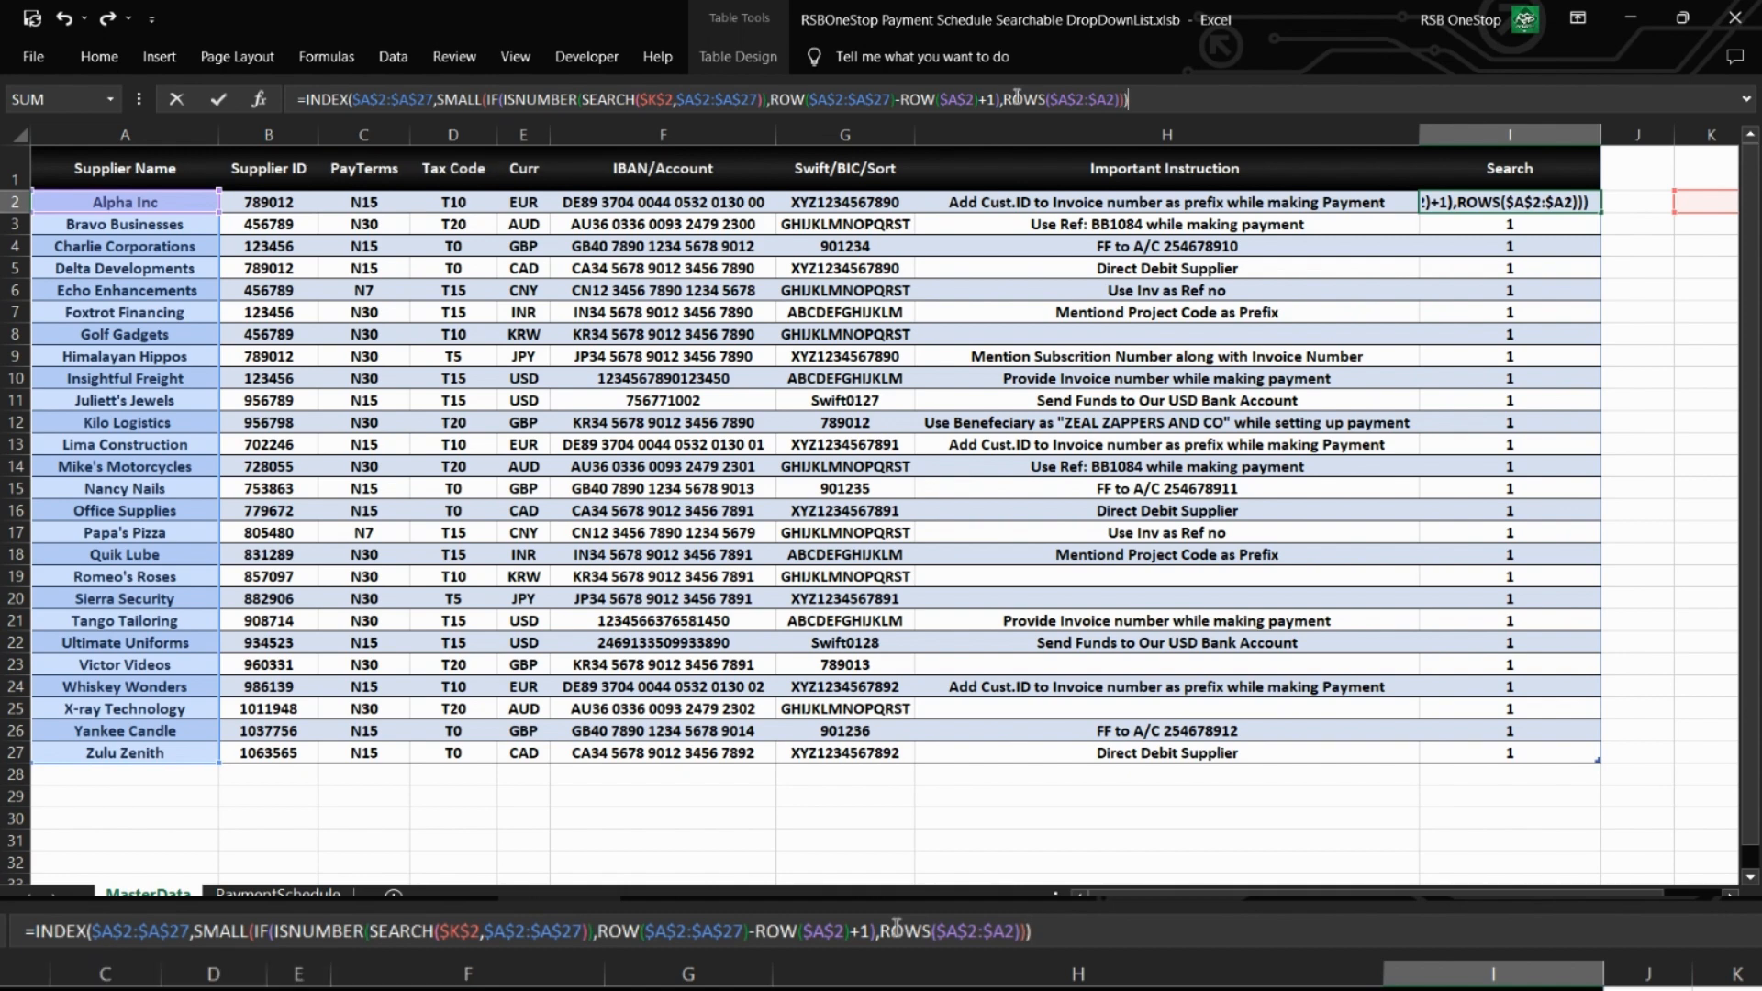
key(ctrl+shift+Return)
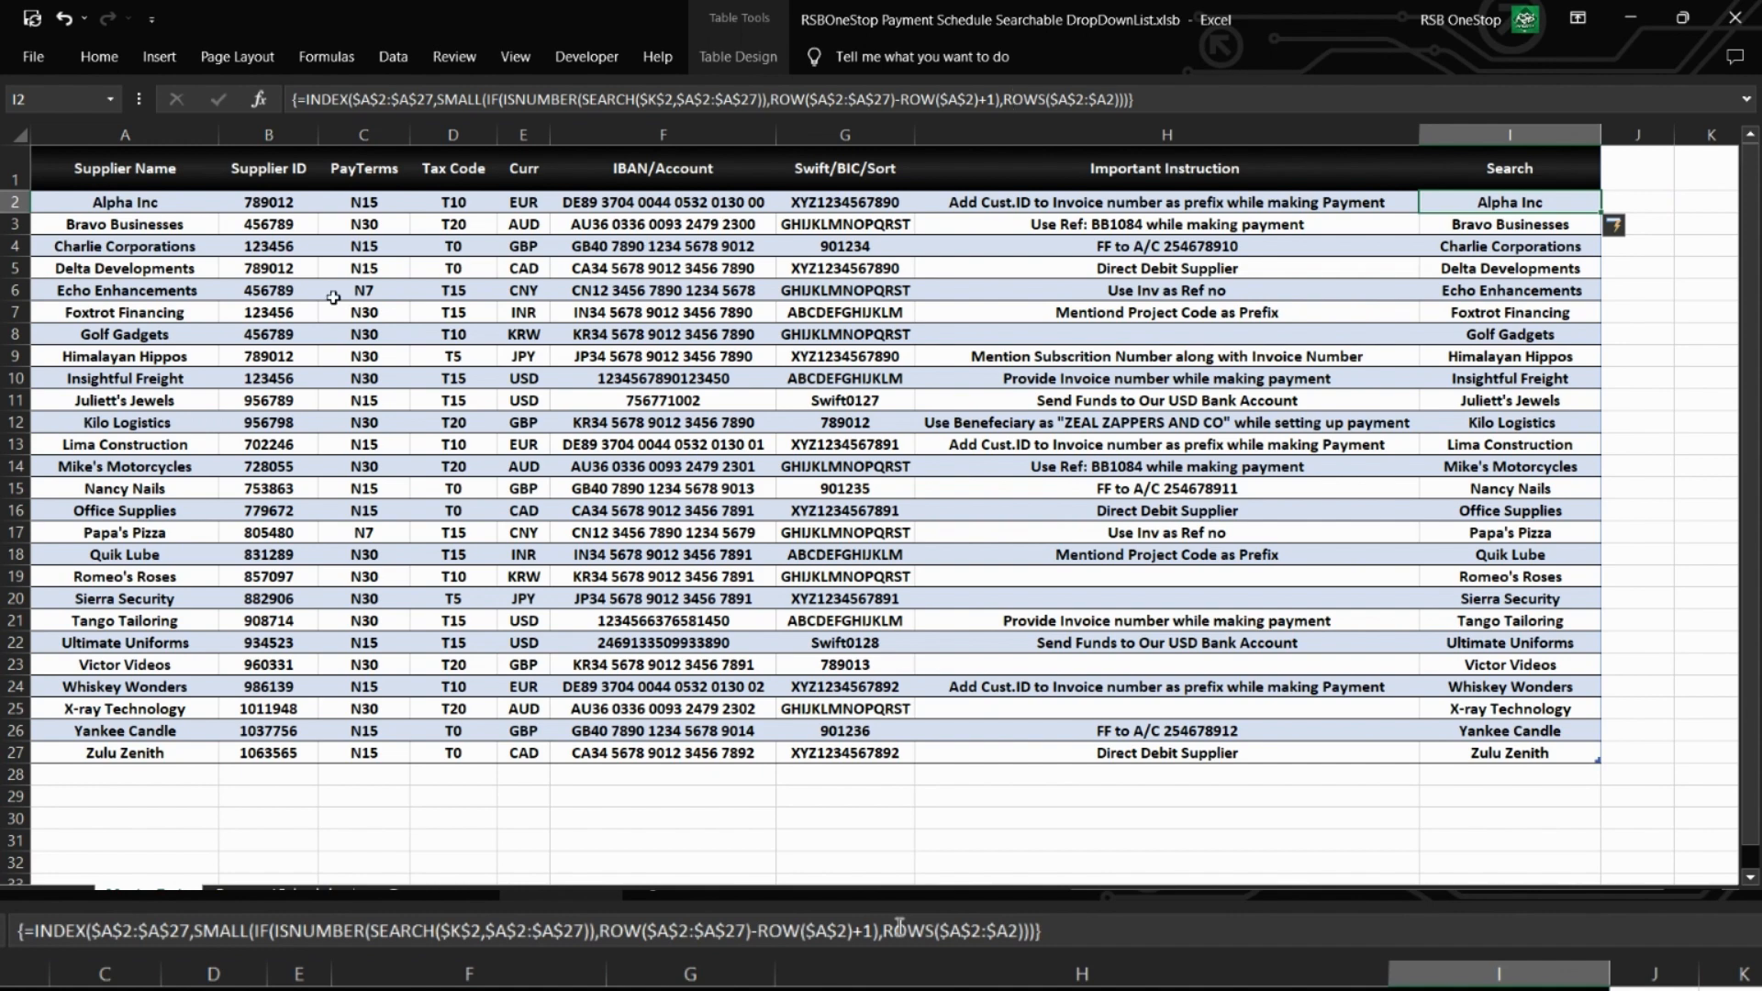
Try clearing the supplier names in A13 and A14 to test the Search column.
click(93, 447)
key(Delete)
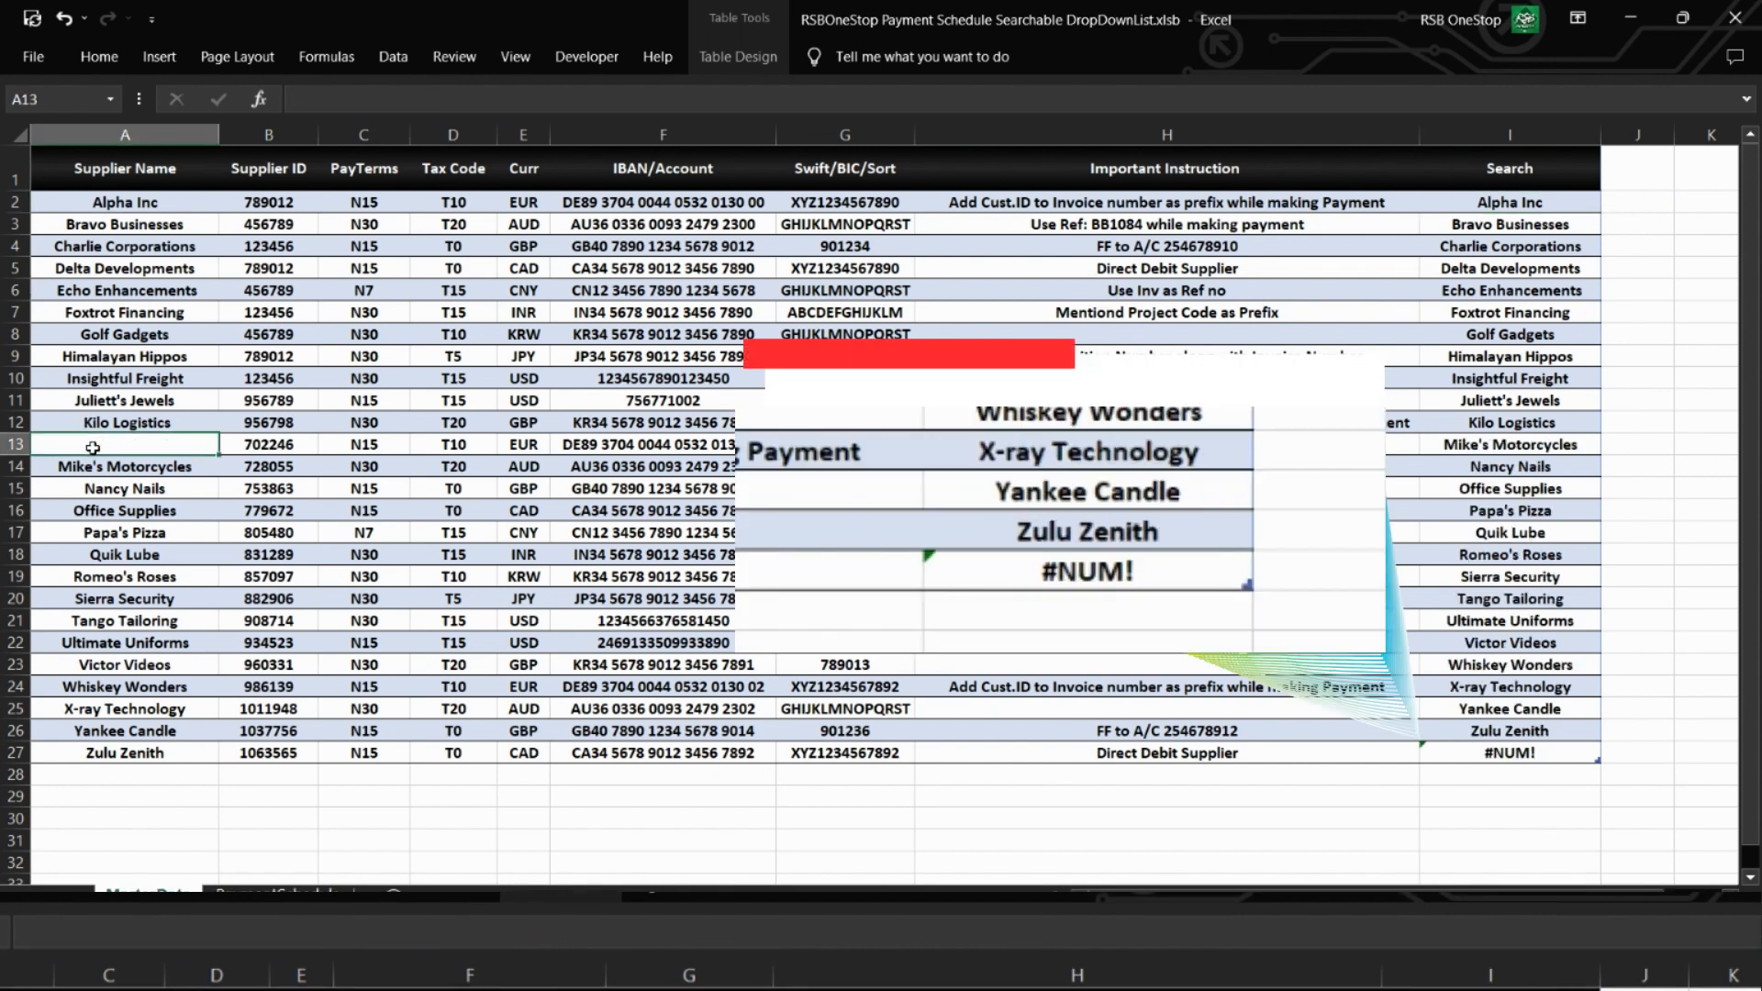
click(93, 466)
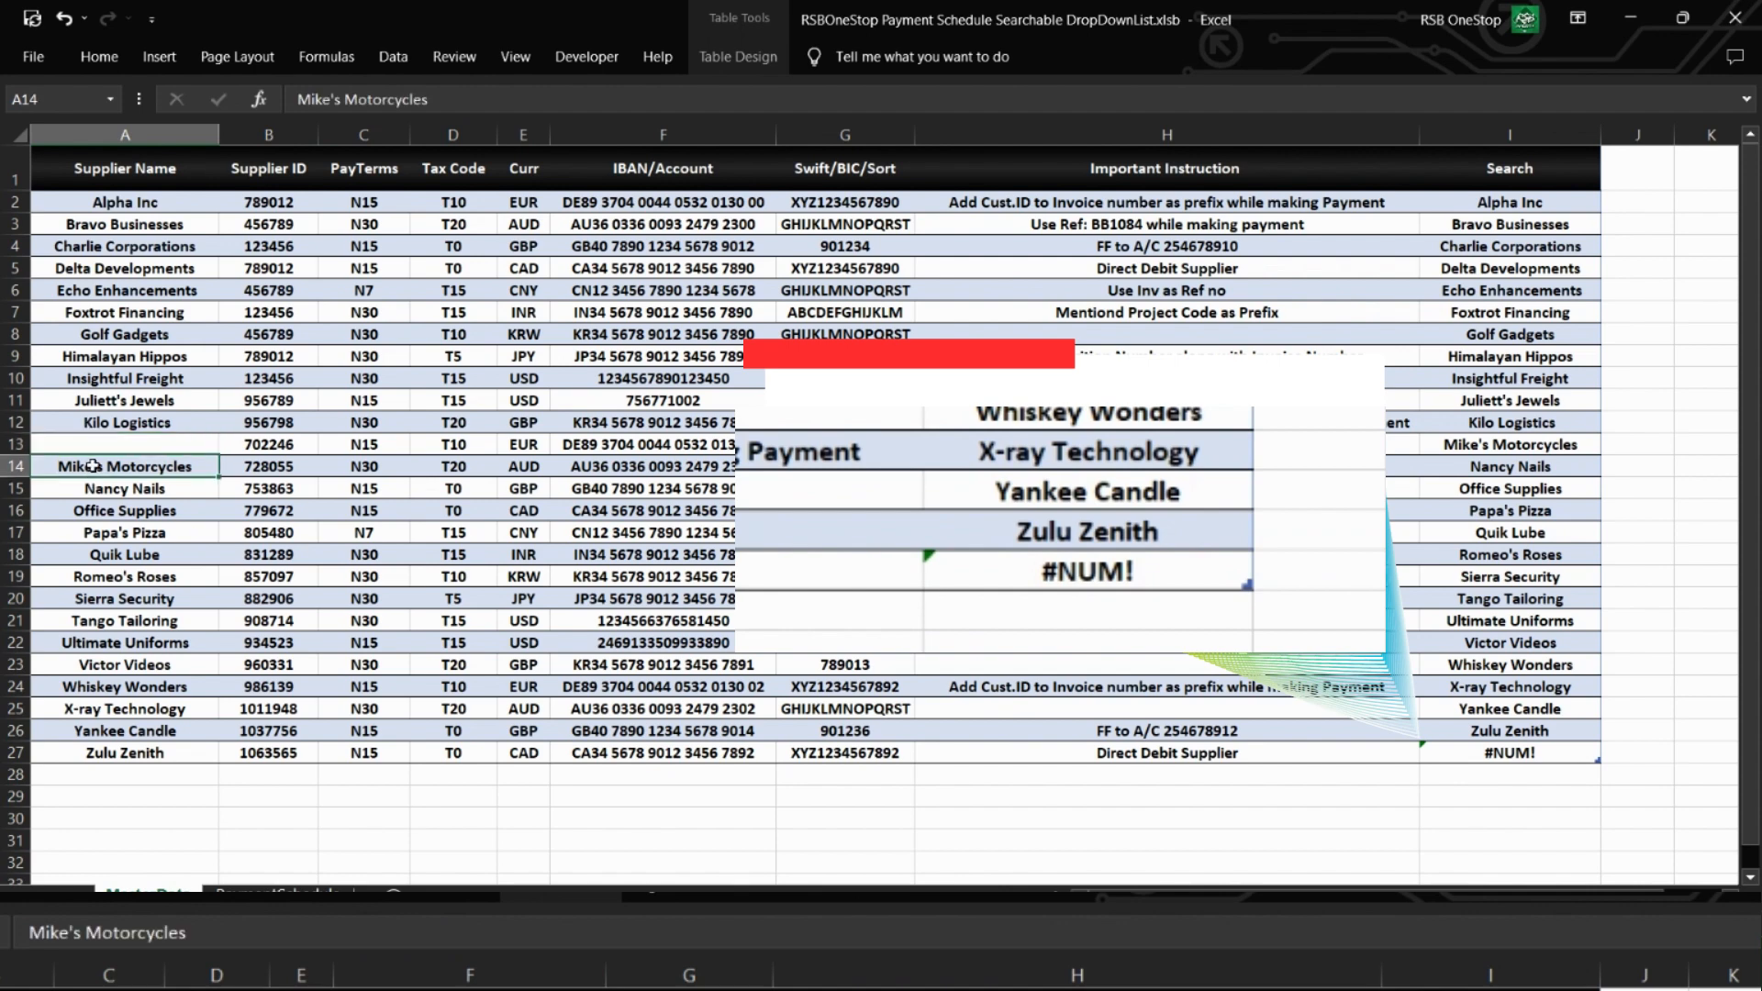
key(Delete)
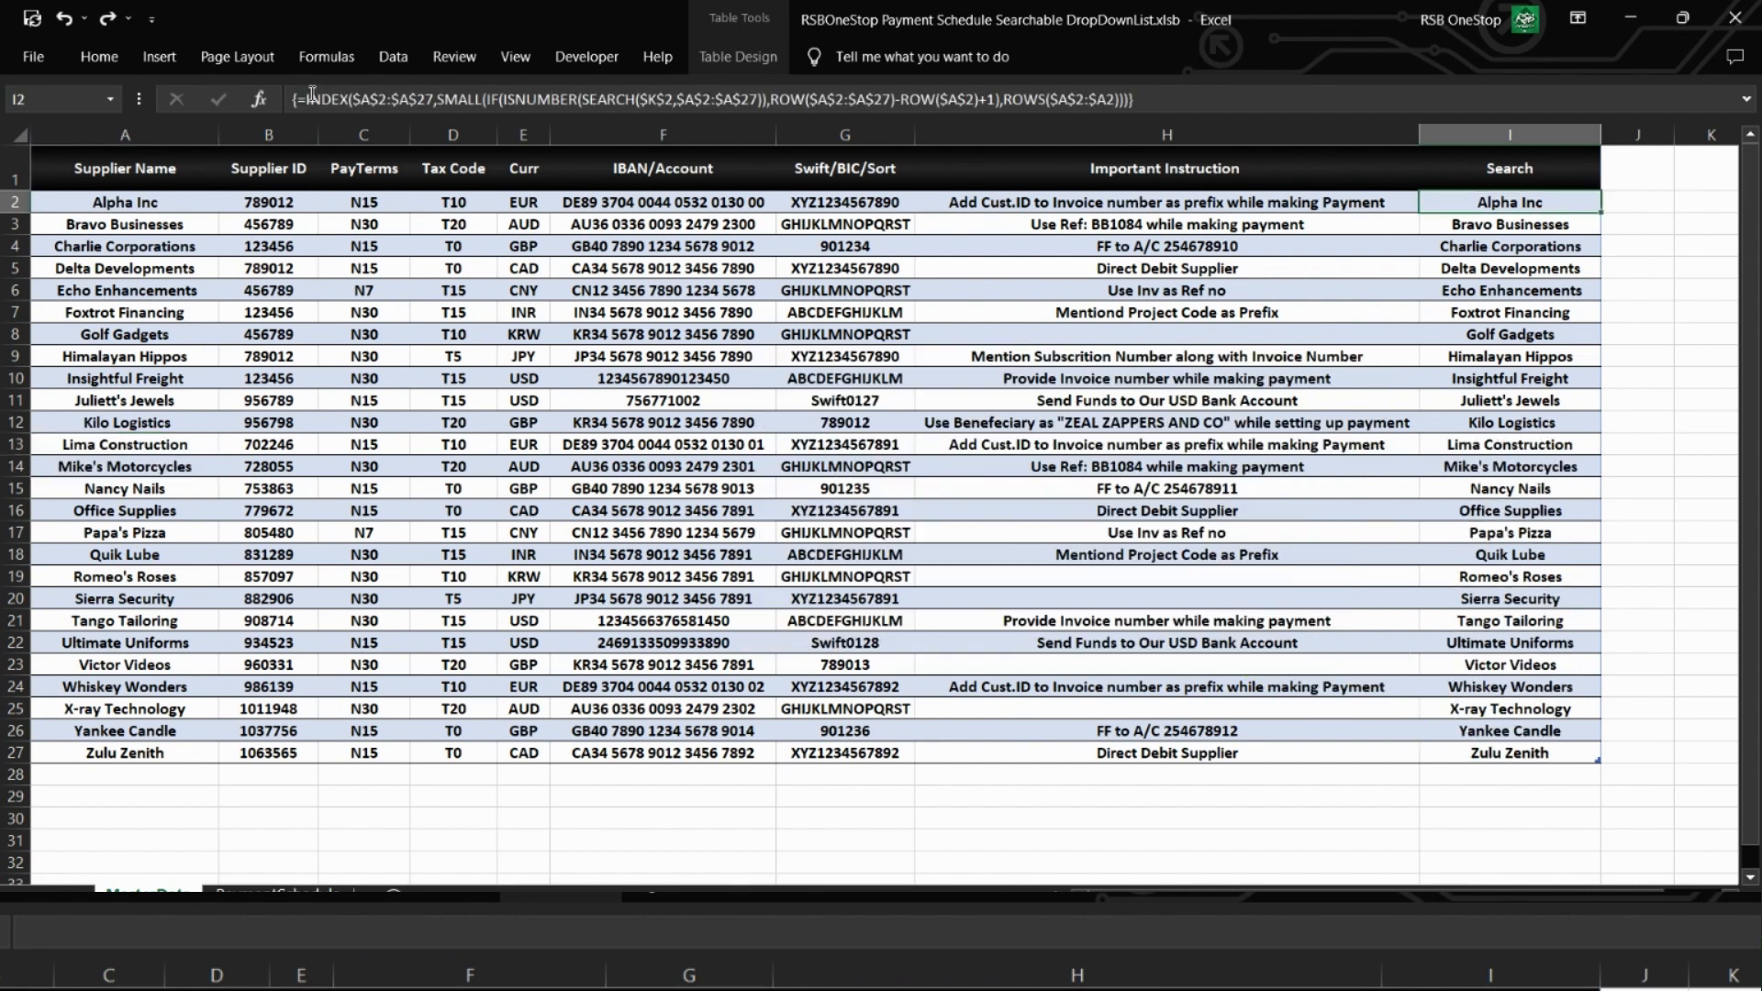
Wrap the I2 INDEX formula in IFERROR with an empty string "" as the fallback, entered as an array formula.
click(312, 95)
text(IFERROR()
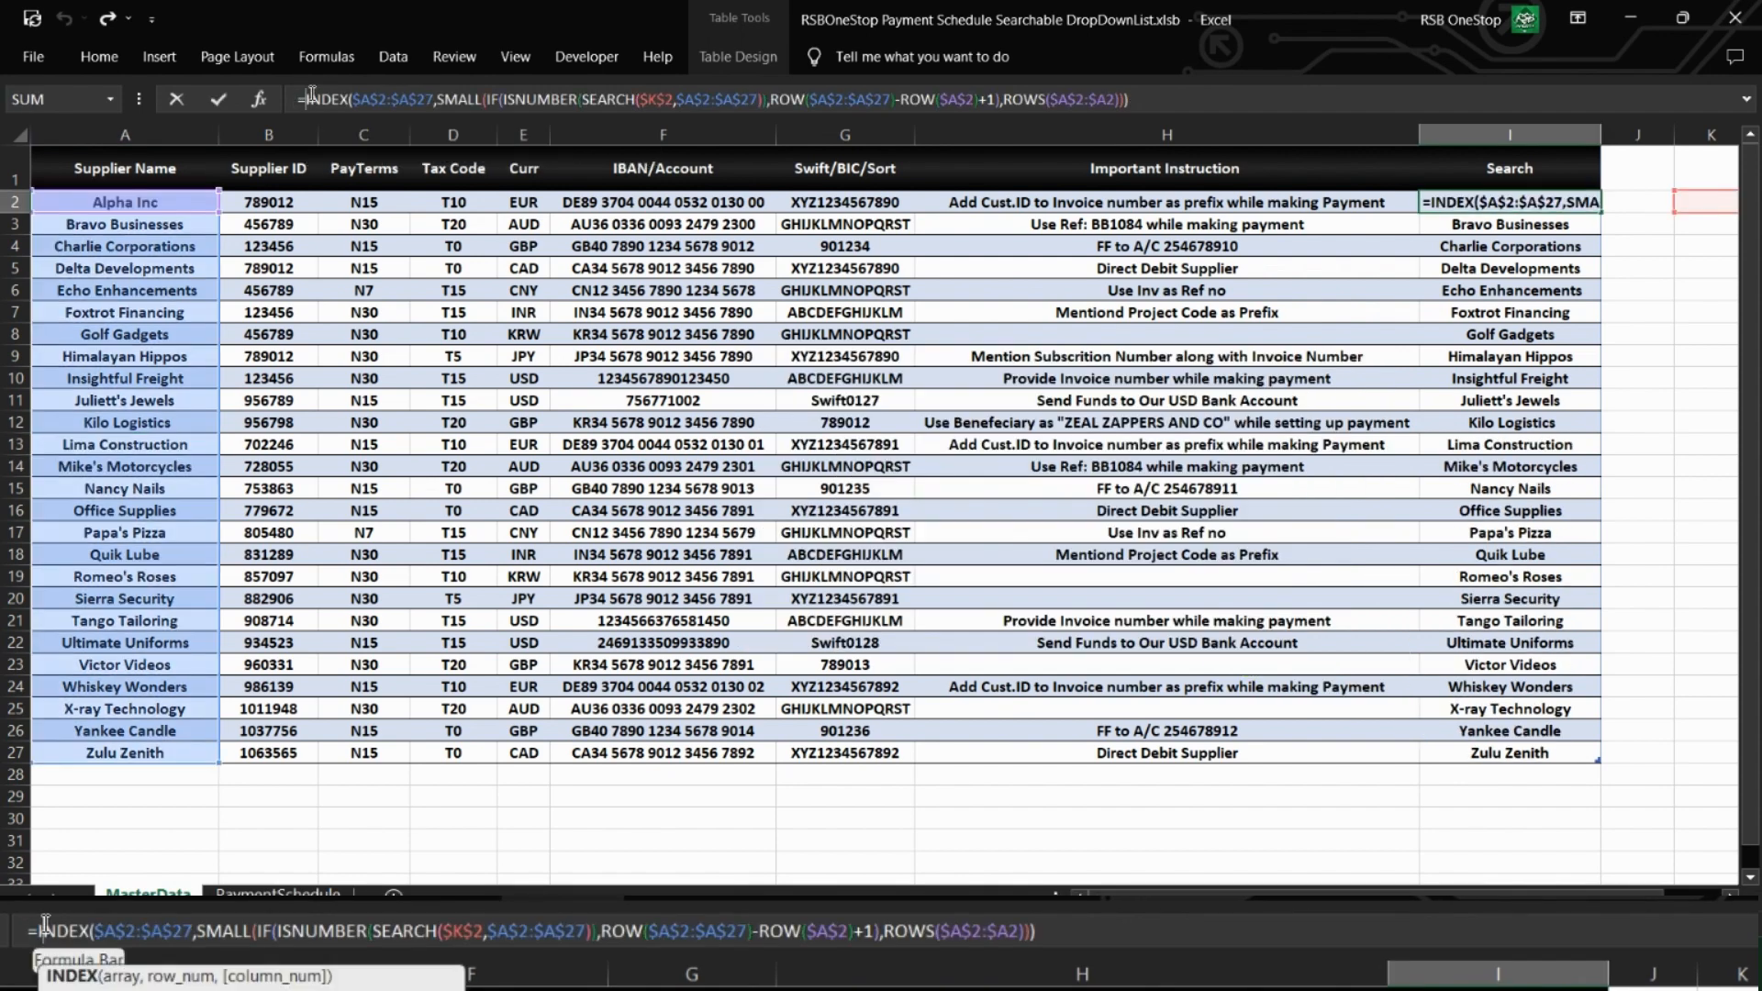
click(1231, 92)
text(,""))
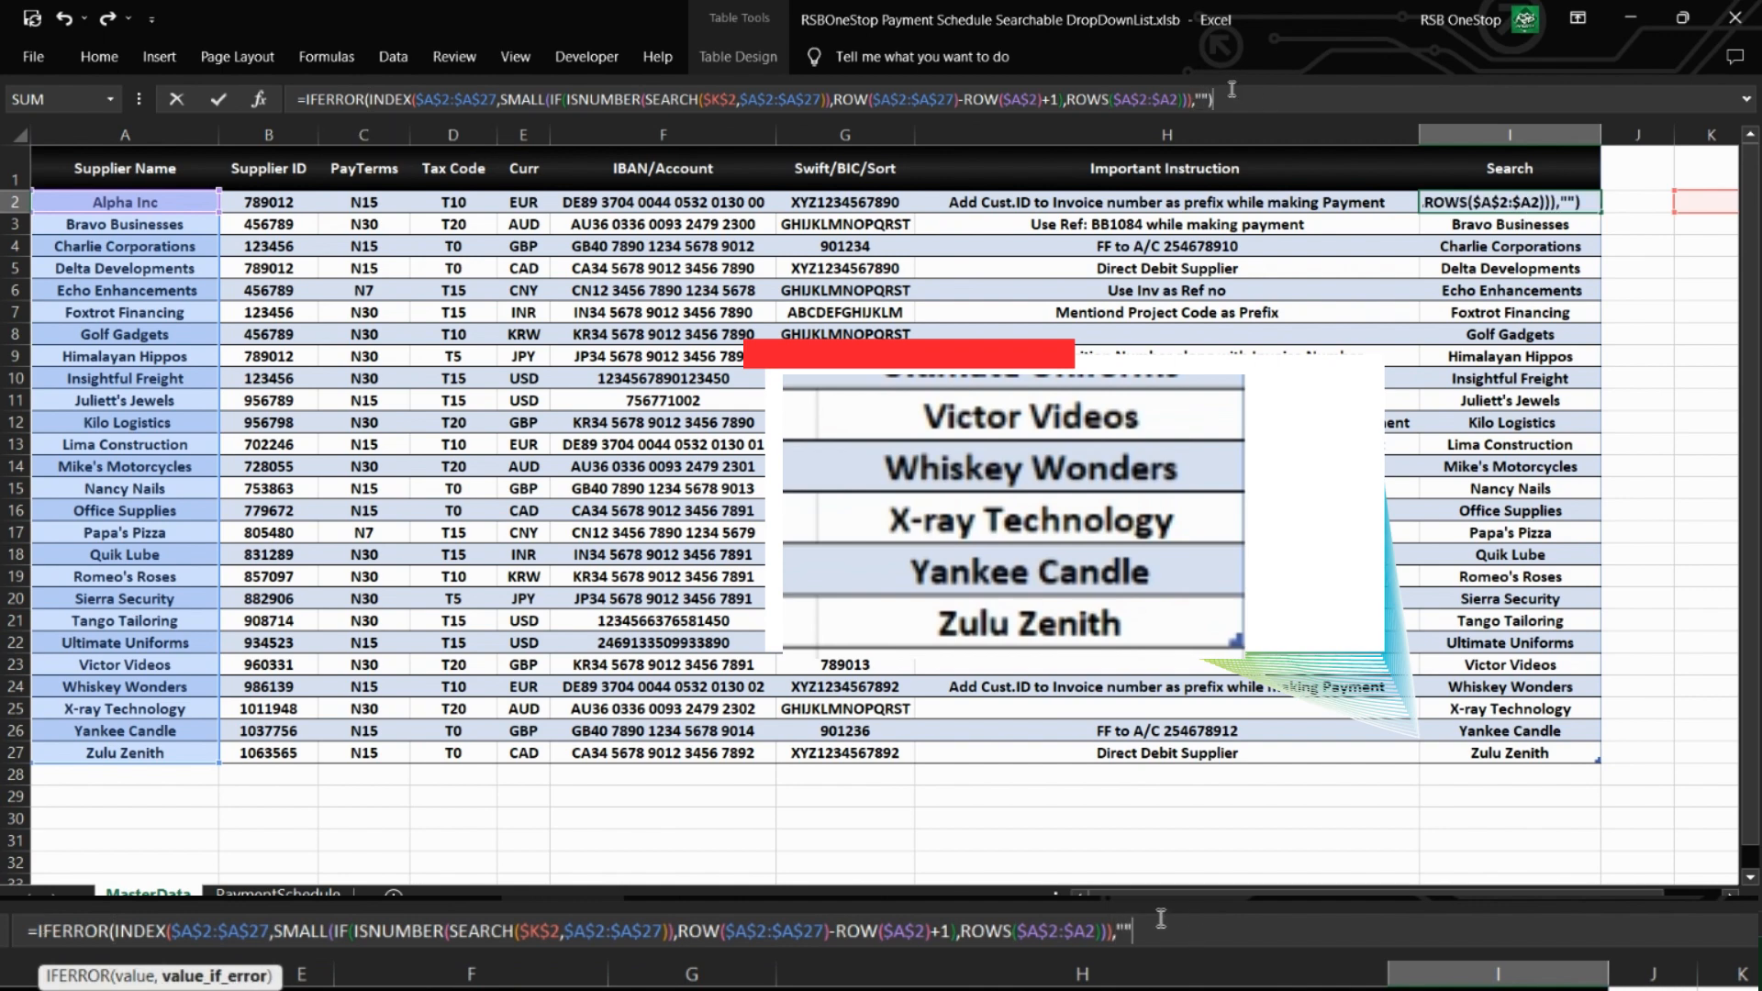
key(ctrl+shift+Return)
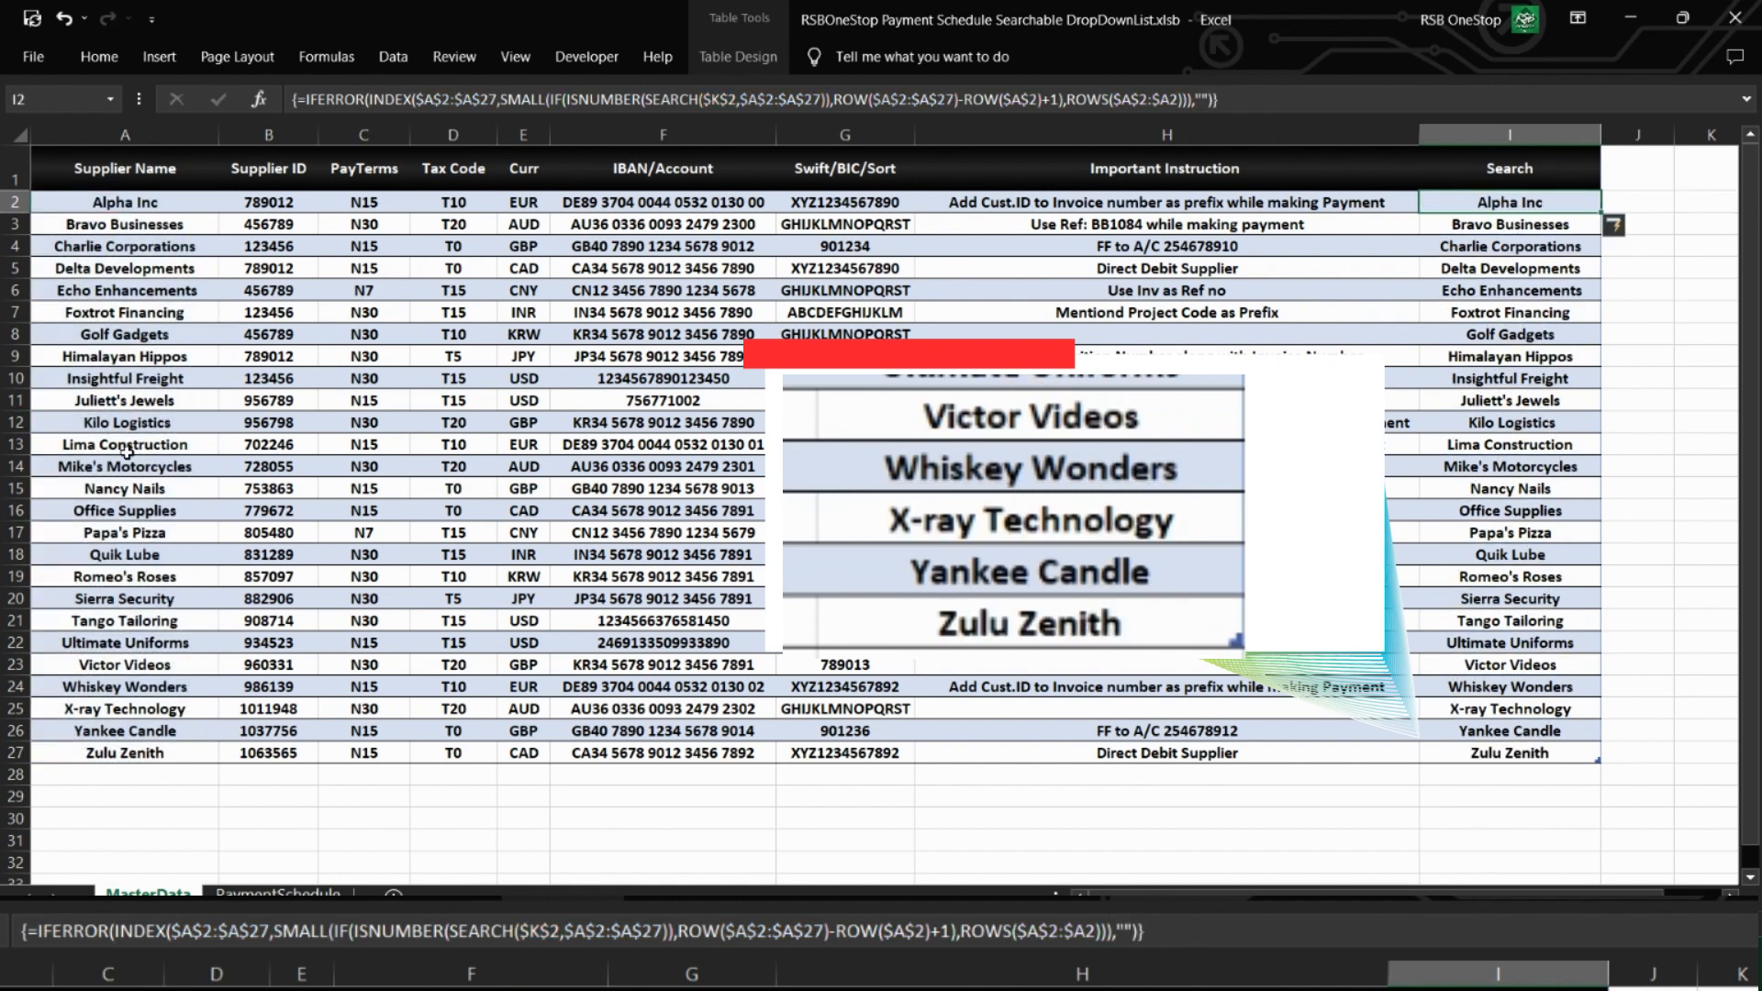
Try clearing the supplier name in A13 to test the IFERROR version of the Search formula.
click(124, 441)
key(Delete)
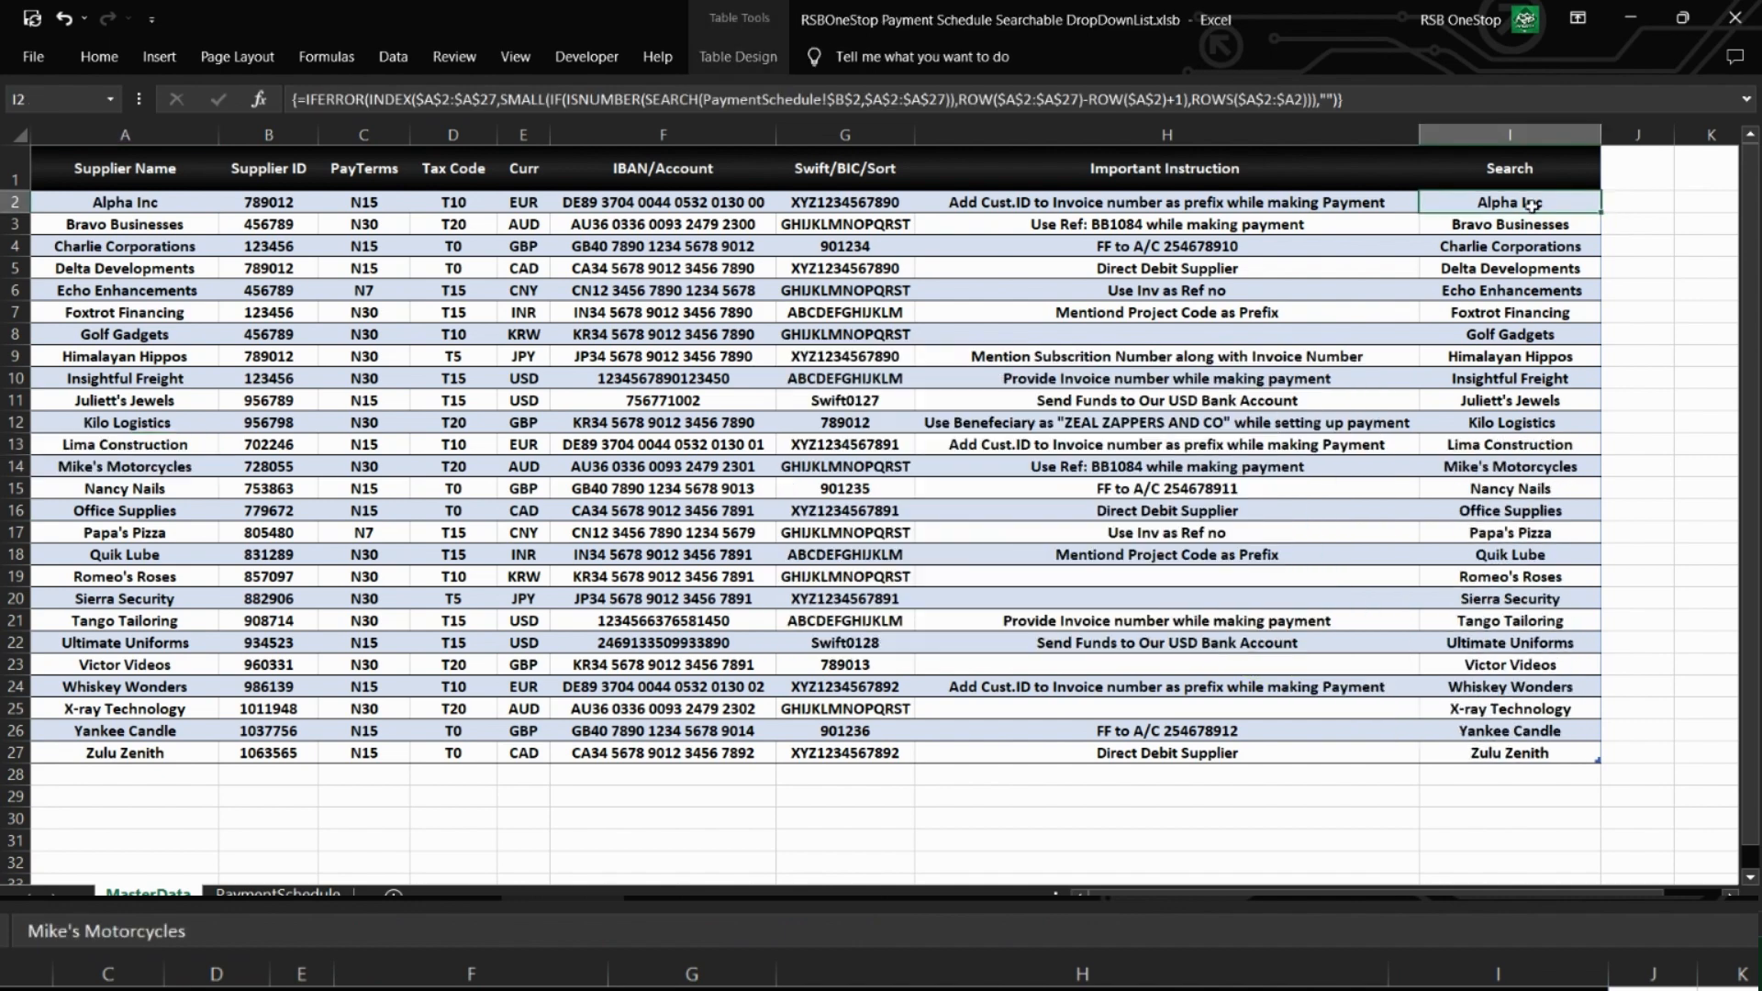
Replace PaymentSchedule!$B$2 with $K$2 as the find_text of SEARCH in the I2 formula, entered as an array formula.
click(864, 104)
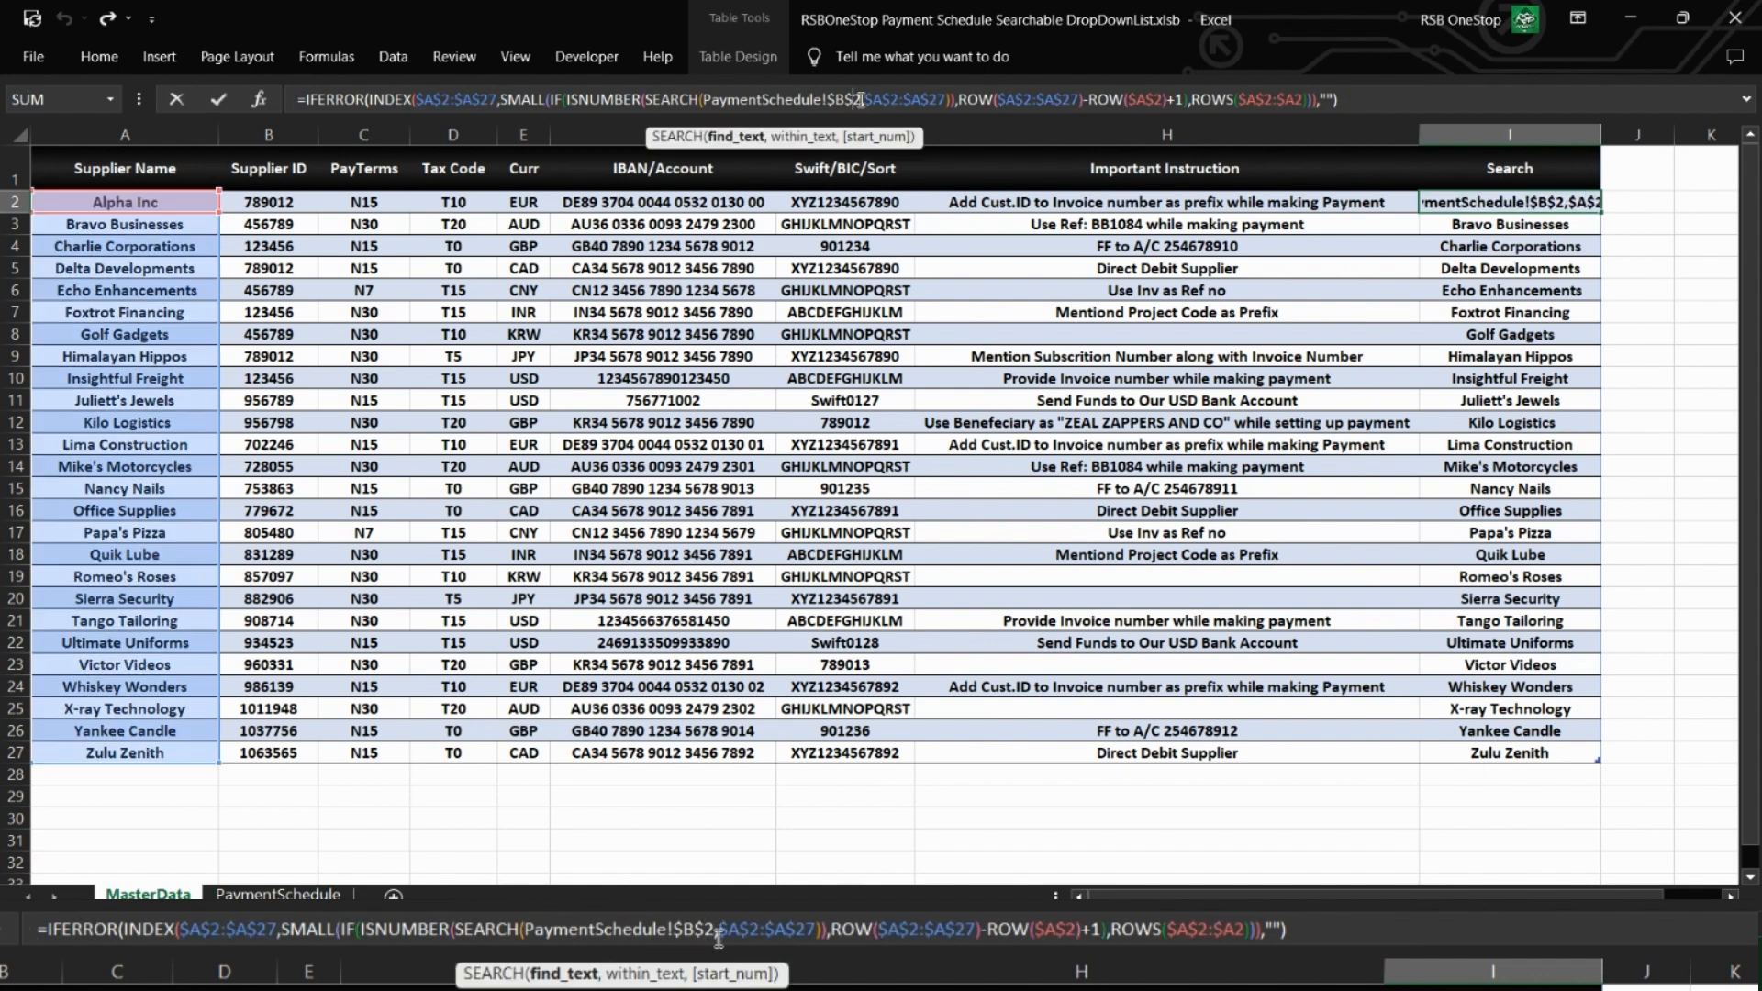
key(BackSpace)
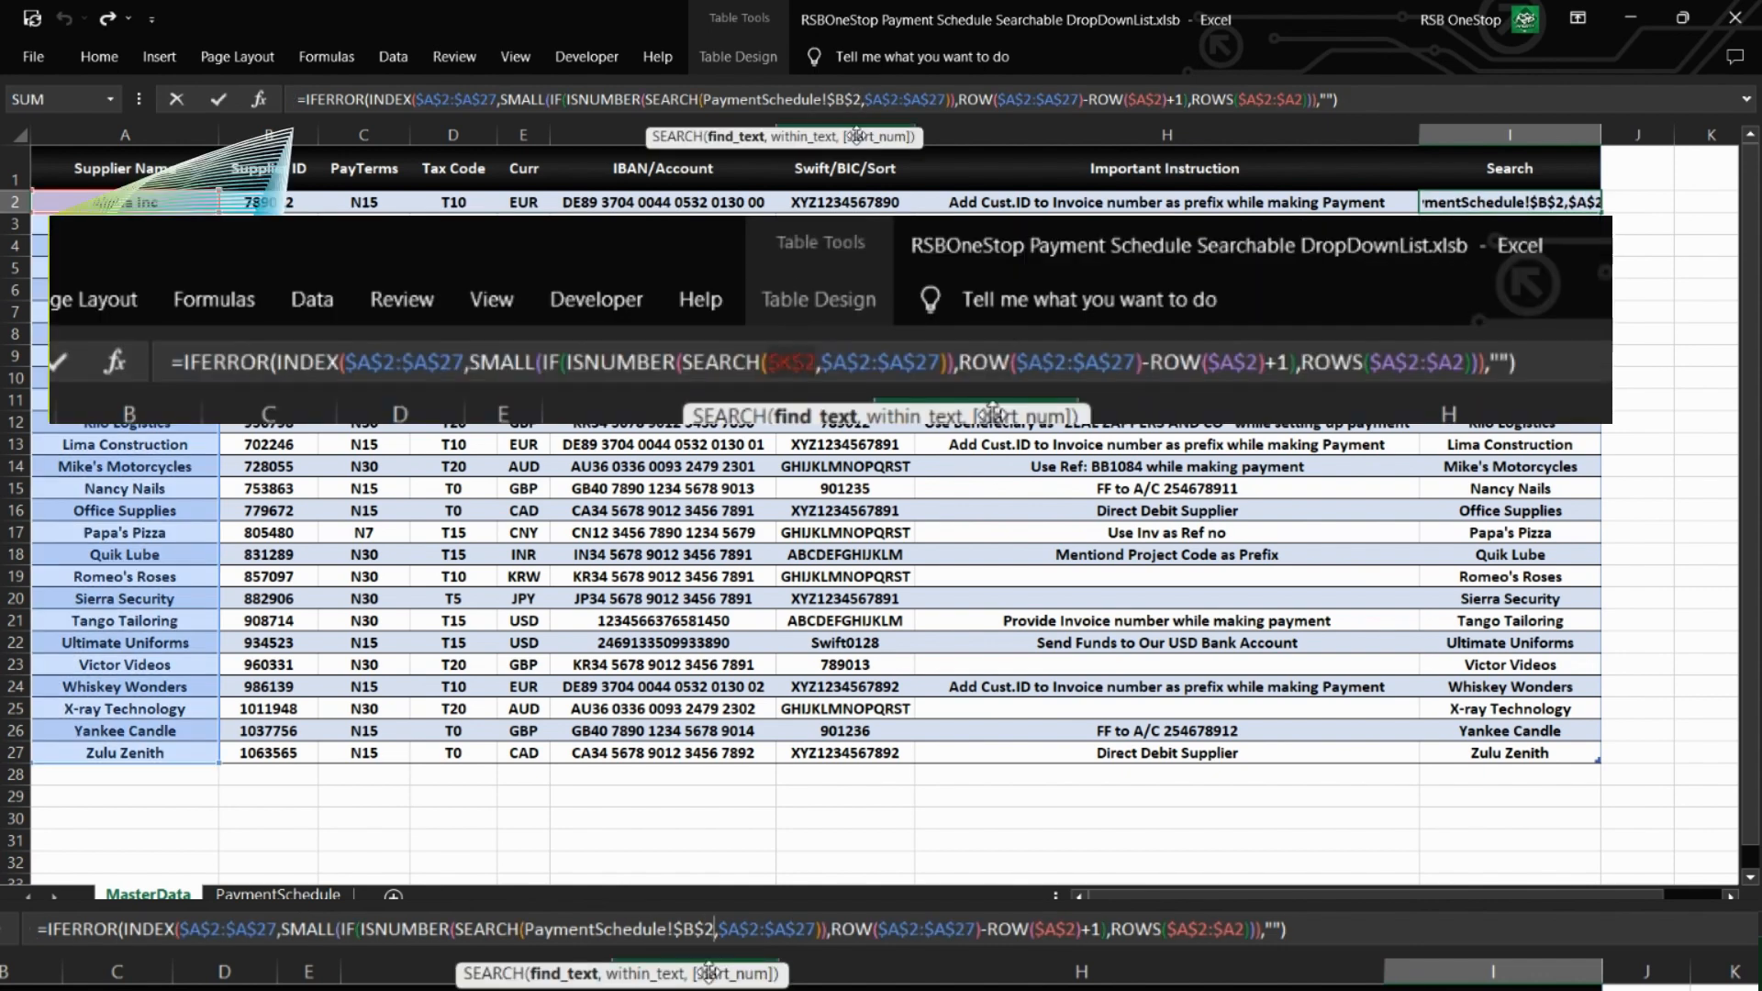
key(BackSpace)
key(BackSpace)
key(BackSpace)
key(BackSpace)
key(BackSpace)
key(BackSpace)
key(BackSpace)
key(BackSpace)
key(BackSpace)
key(BackSpace)
key(BackSpace)
key(BackSpace)
key(BackSpace)
key(BackSpace)
key(BackSpace)
key(BackSpace)
key(BackSpace)
key(BackSpace)
key(BackSpace)
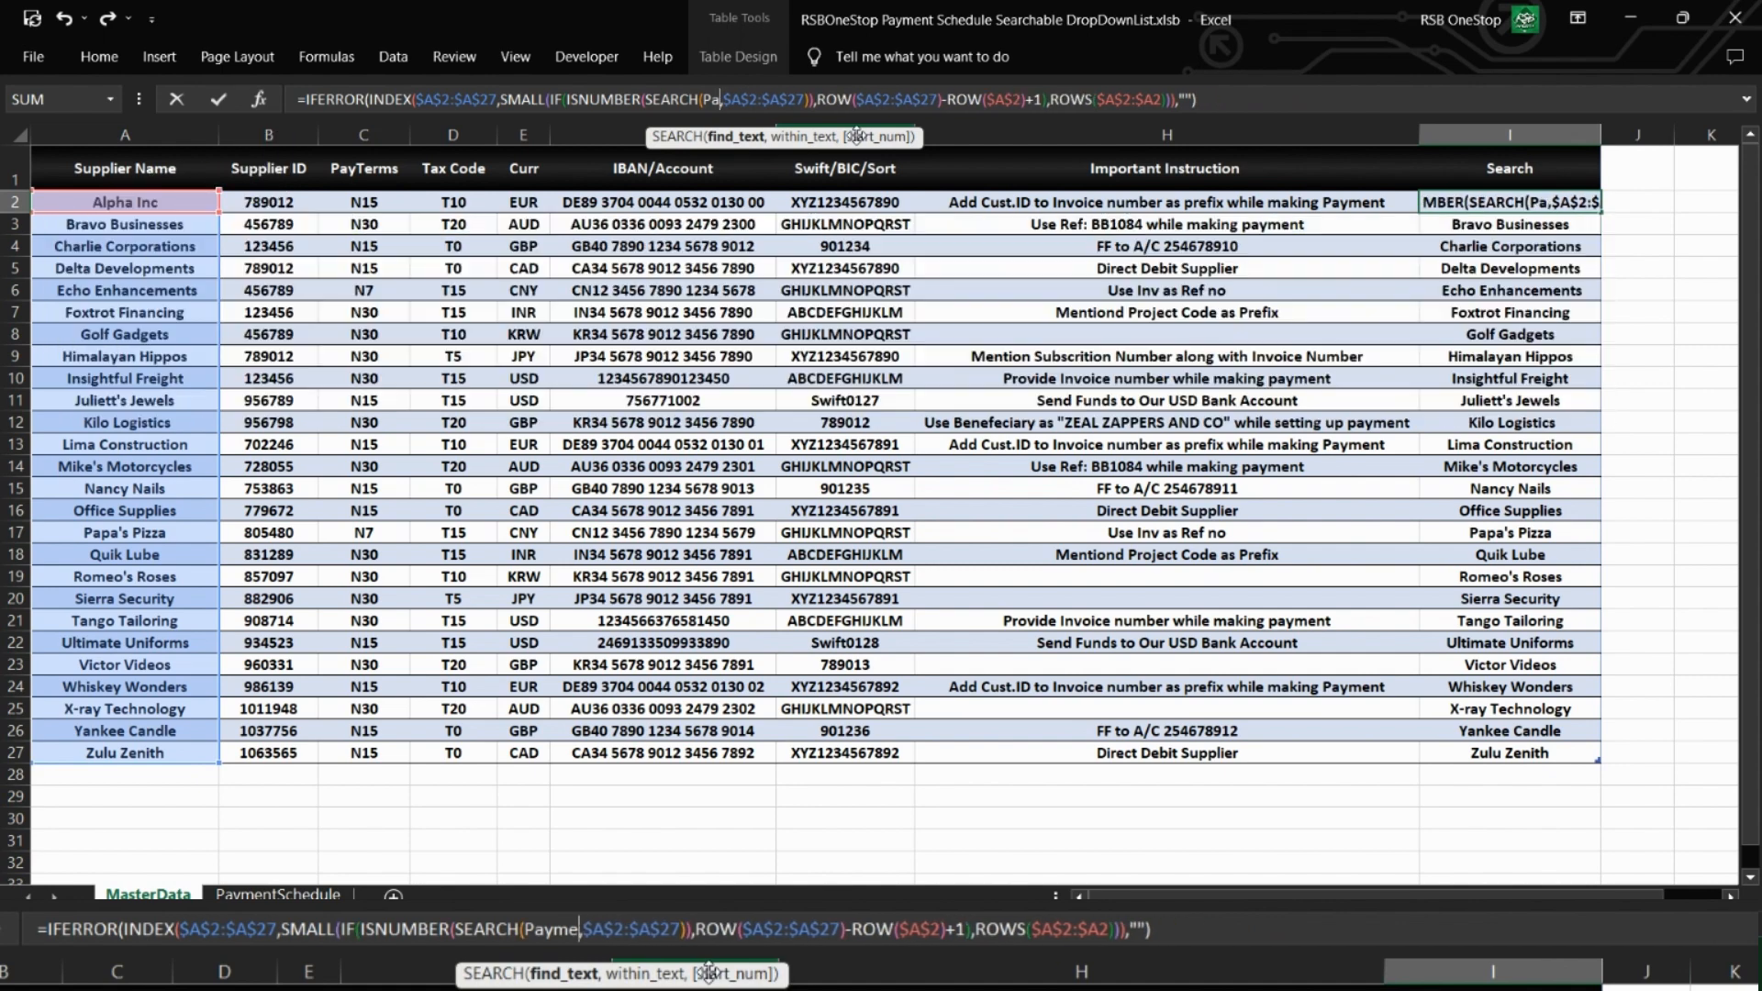
text(k2)
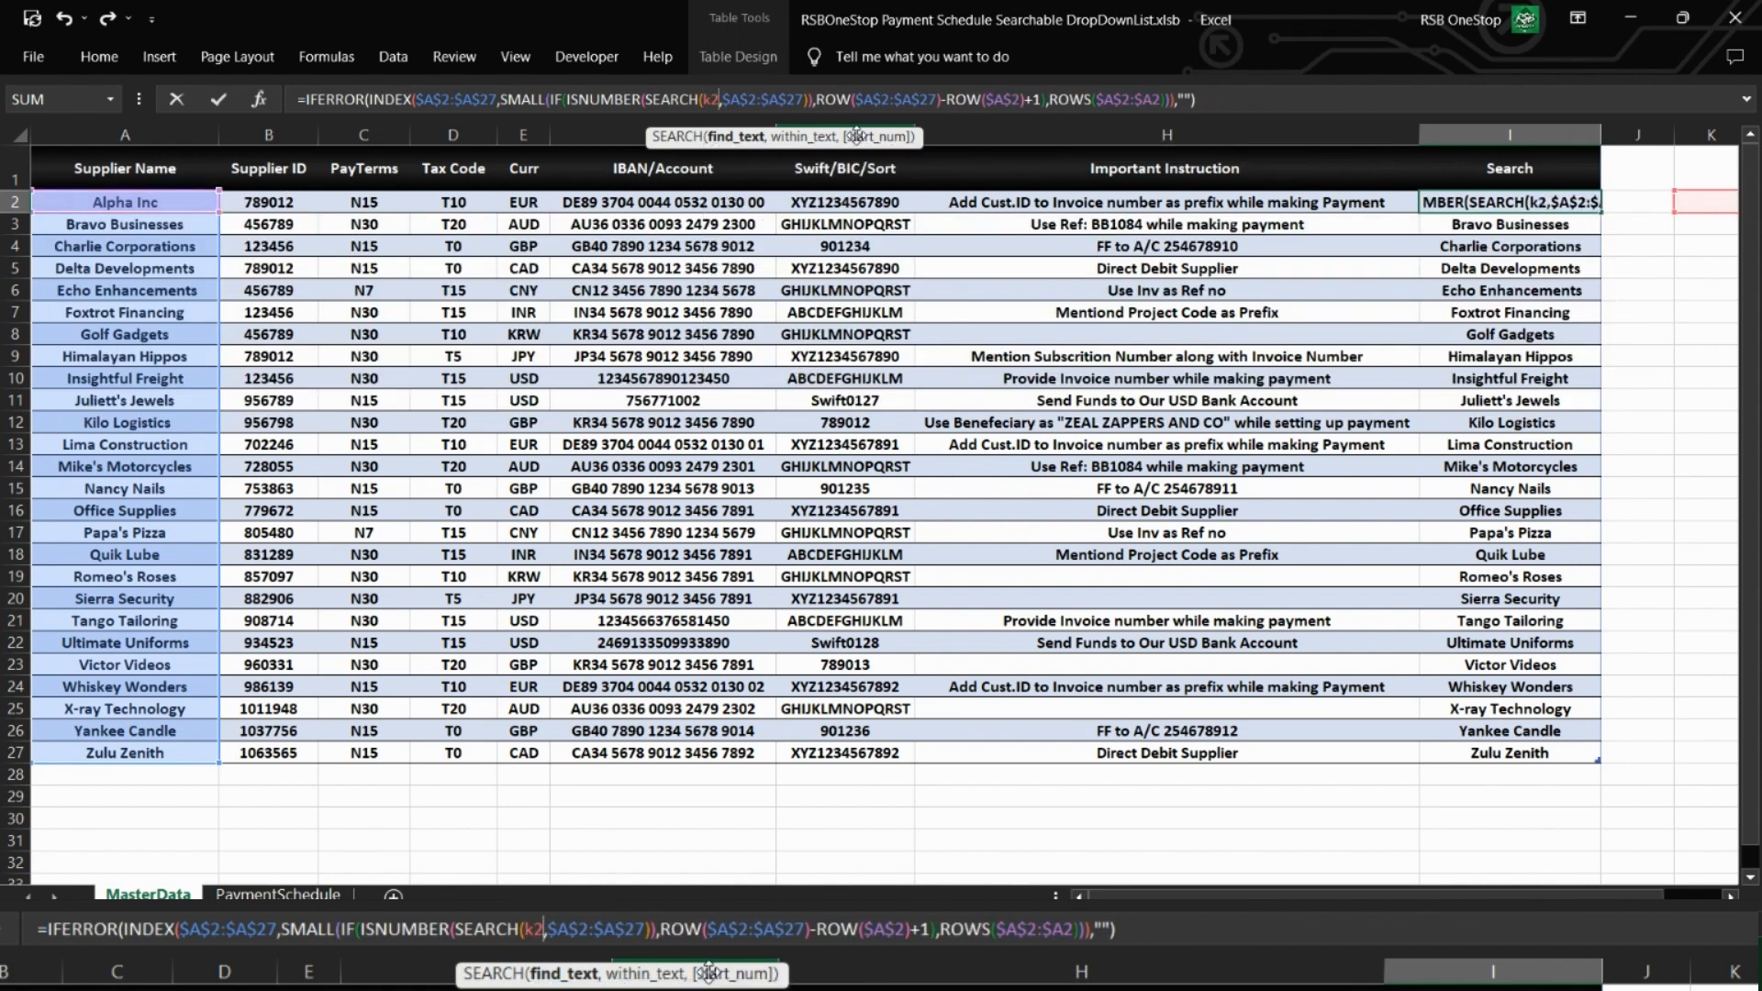
key(F4)
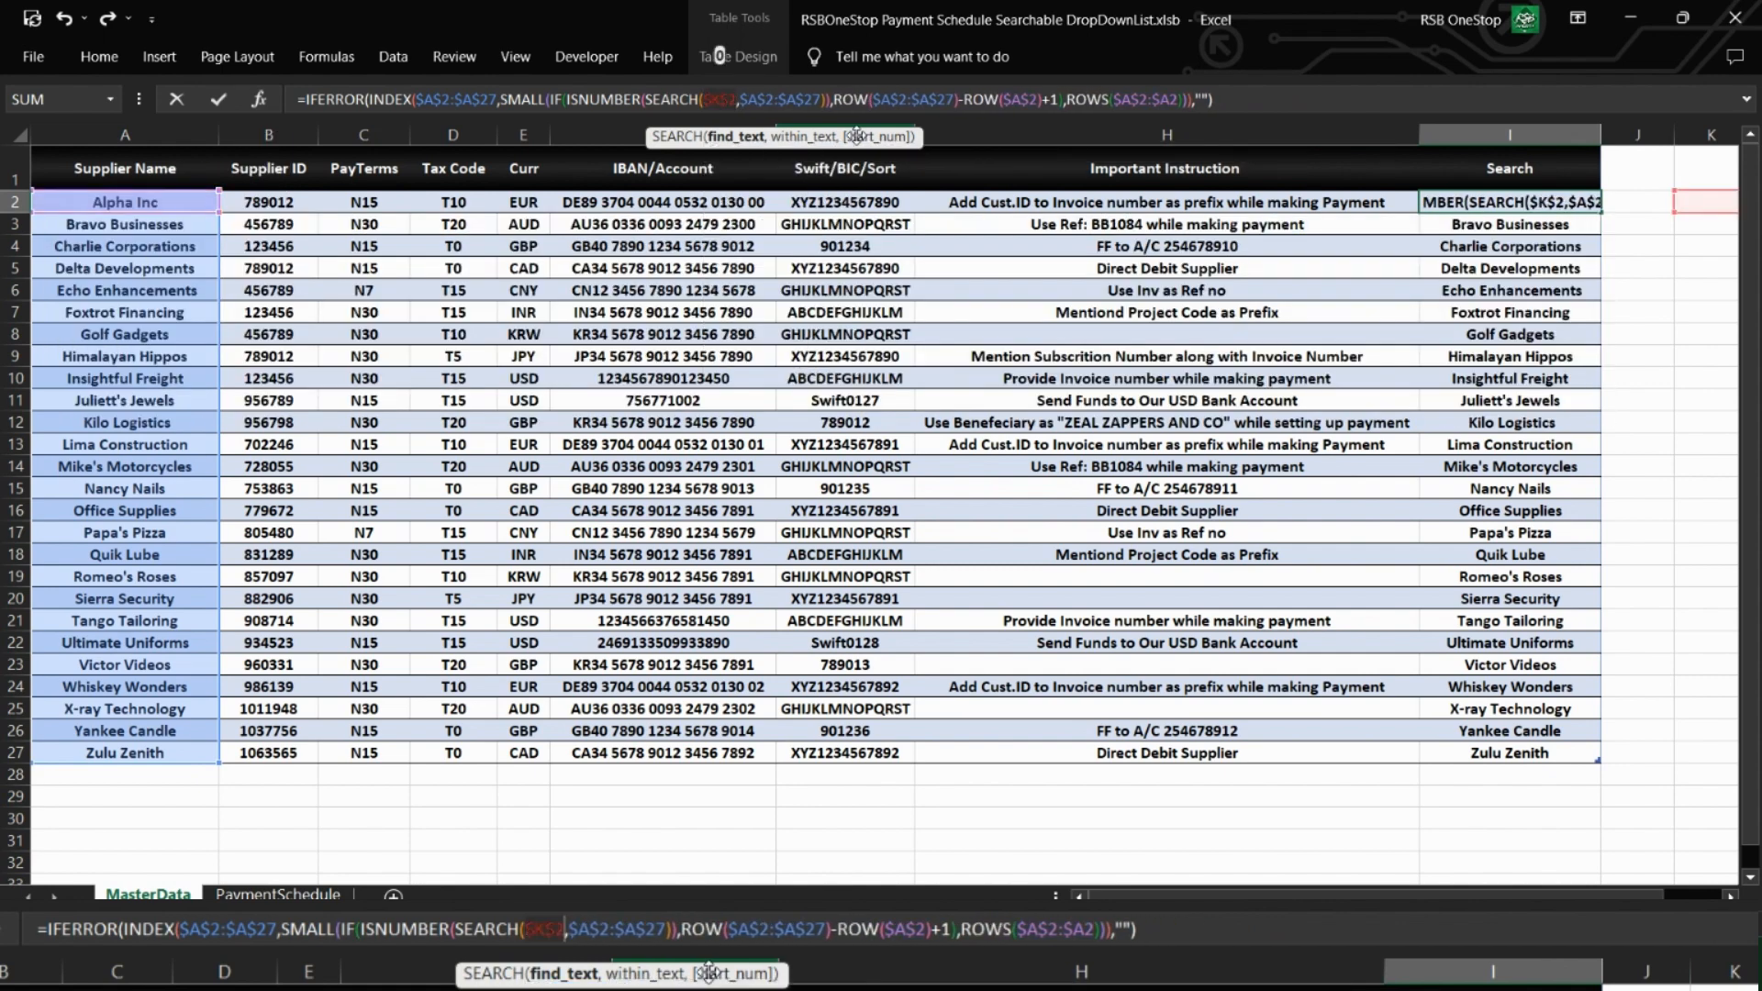
key(ctrl+shift+Return)
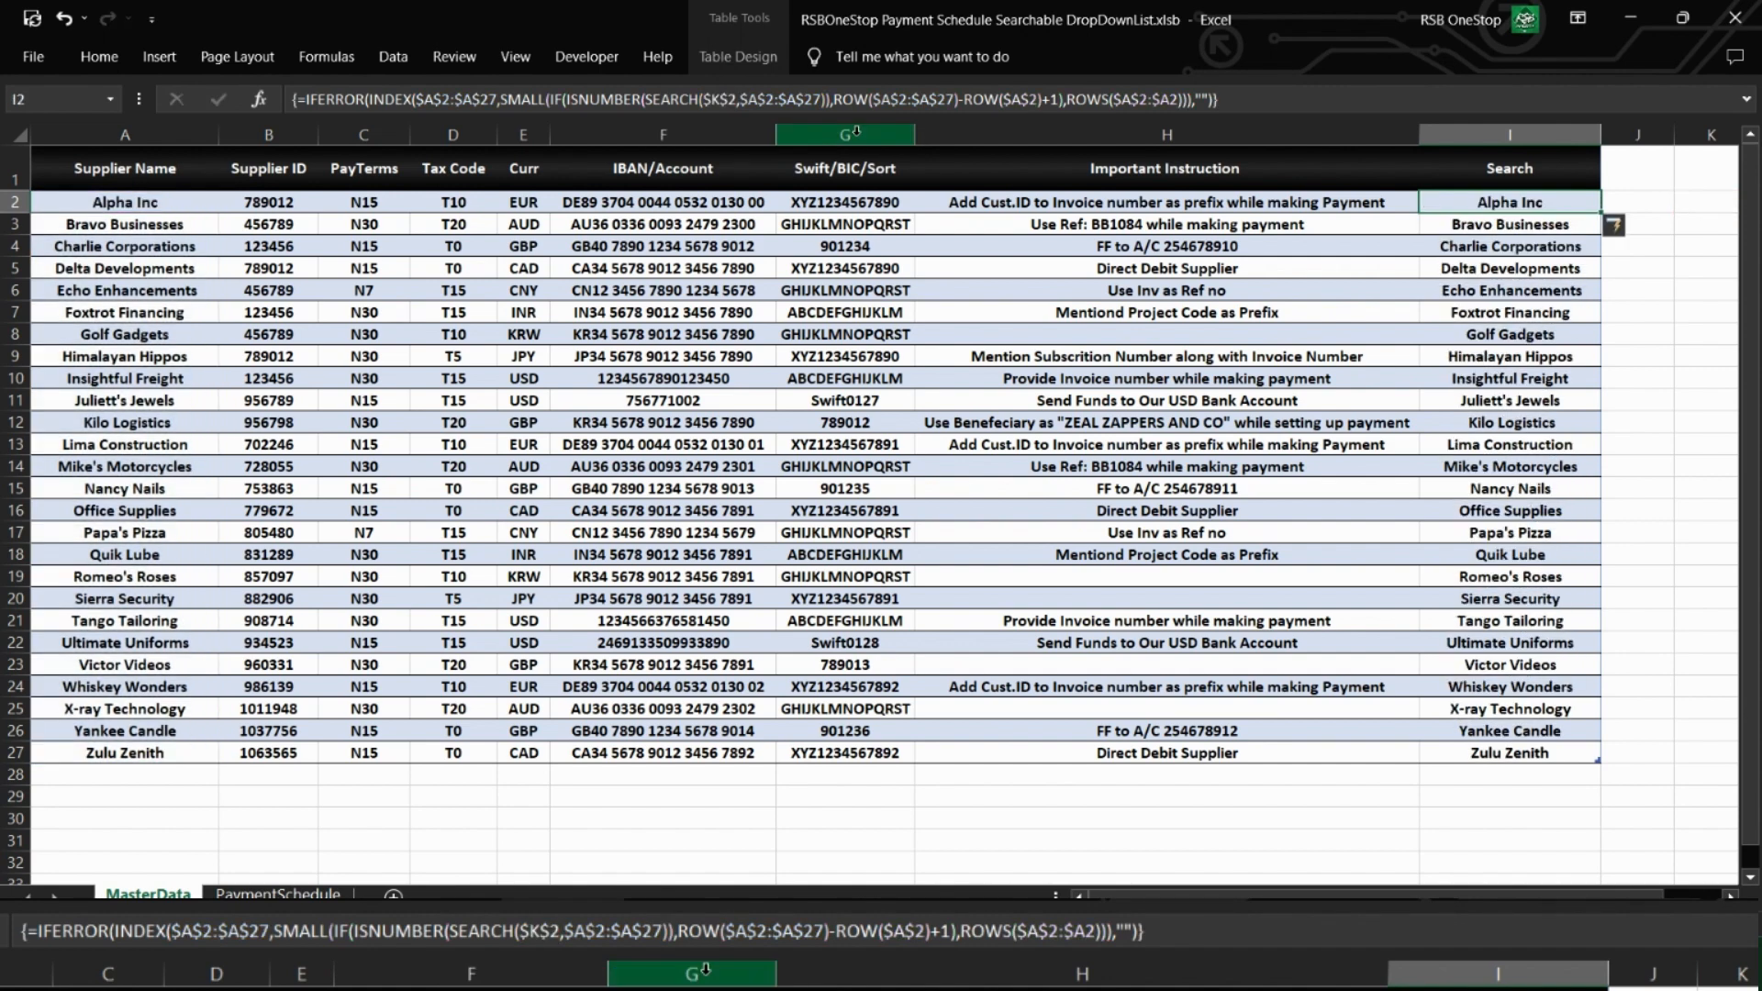
Test the Search column by entering "b" and then "bravo" as search terms in K2.
key(Up)
key(Right)
key(Right)
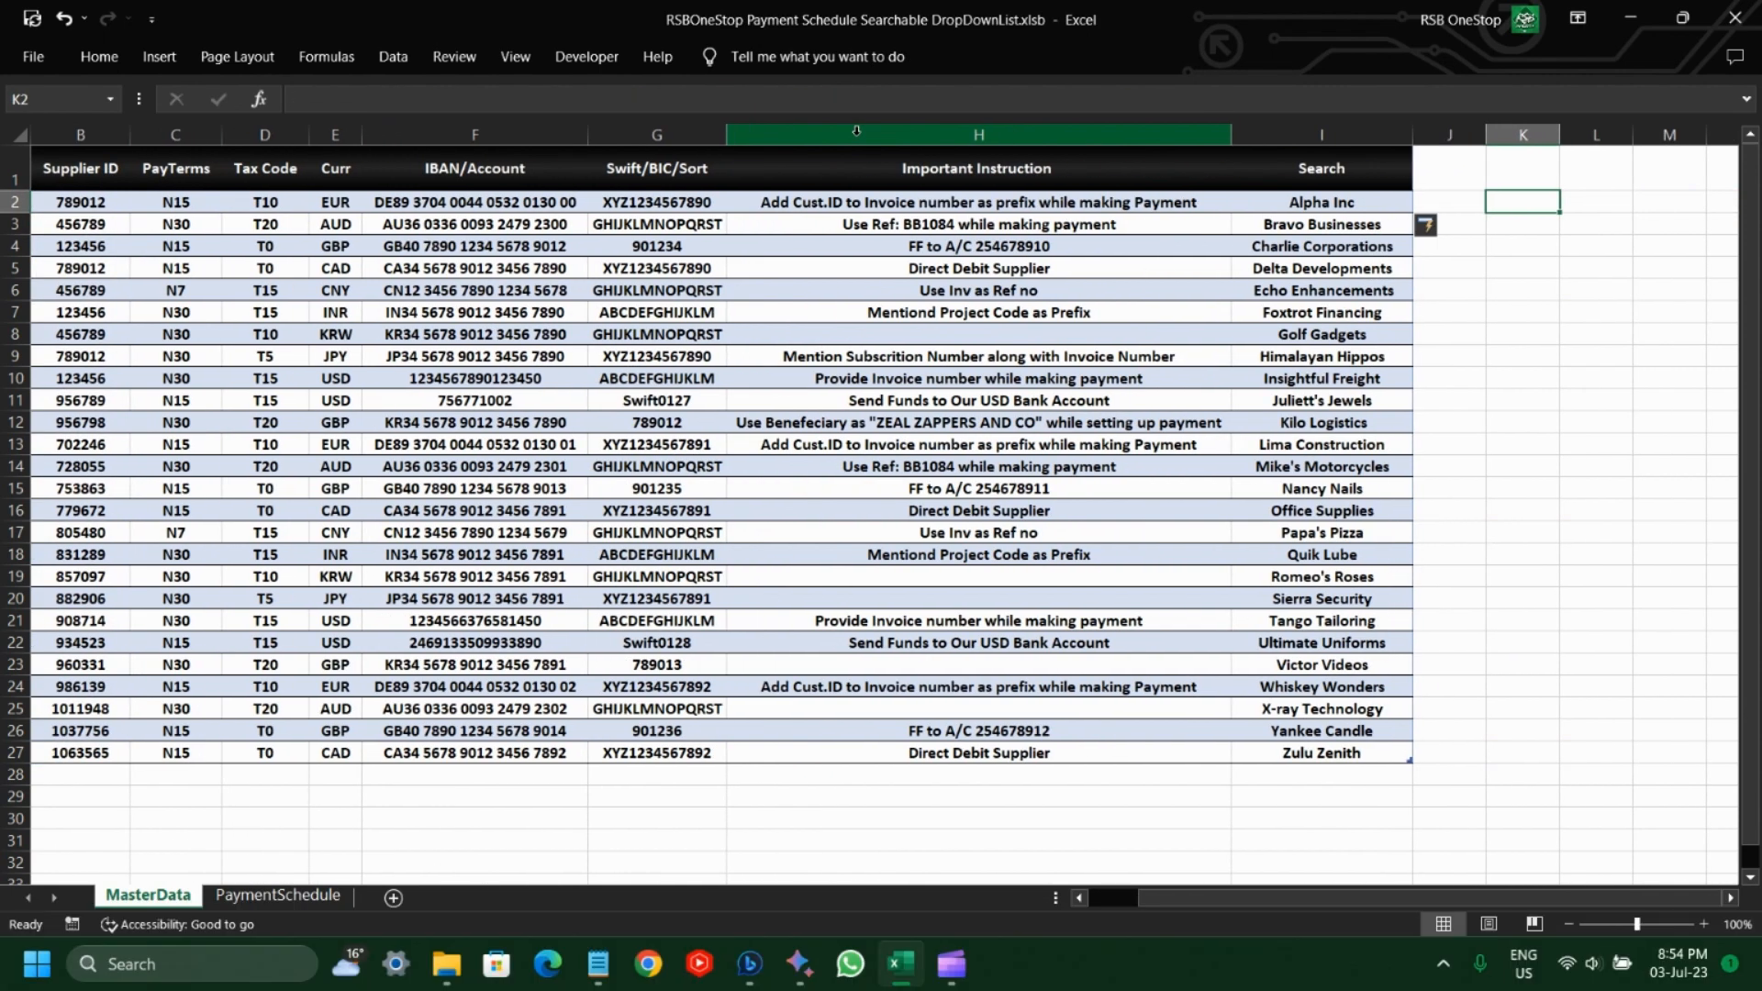
text(b)
key(Return)
key(Up)
text(bravo)
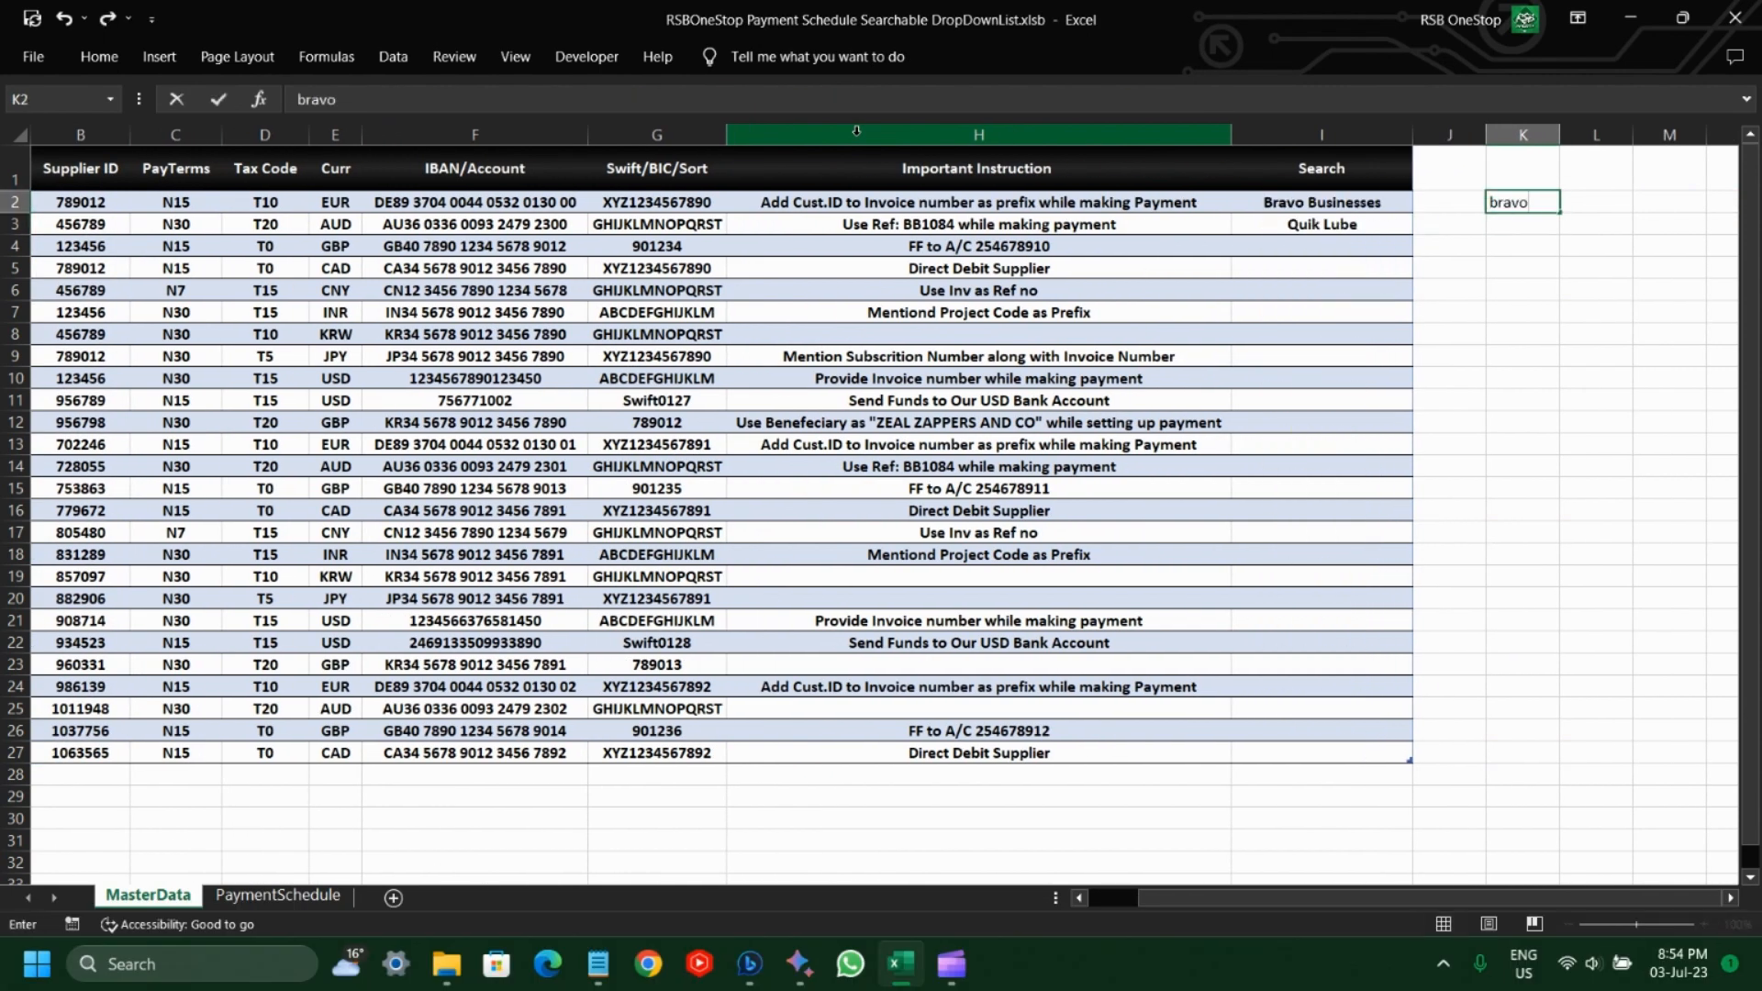
key(Return)
Try the search term "al" in K2, then clear the cell.
key(Up)
key(BackSpace)
text(al)
key(Return)
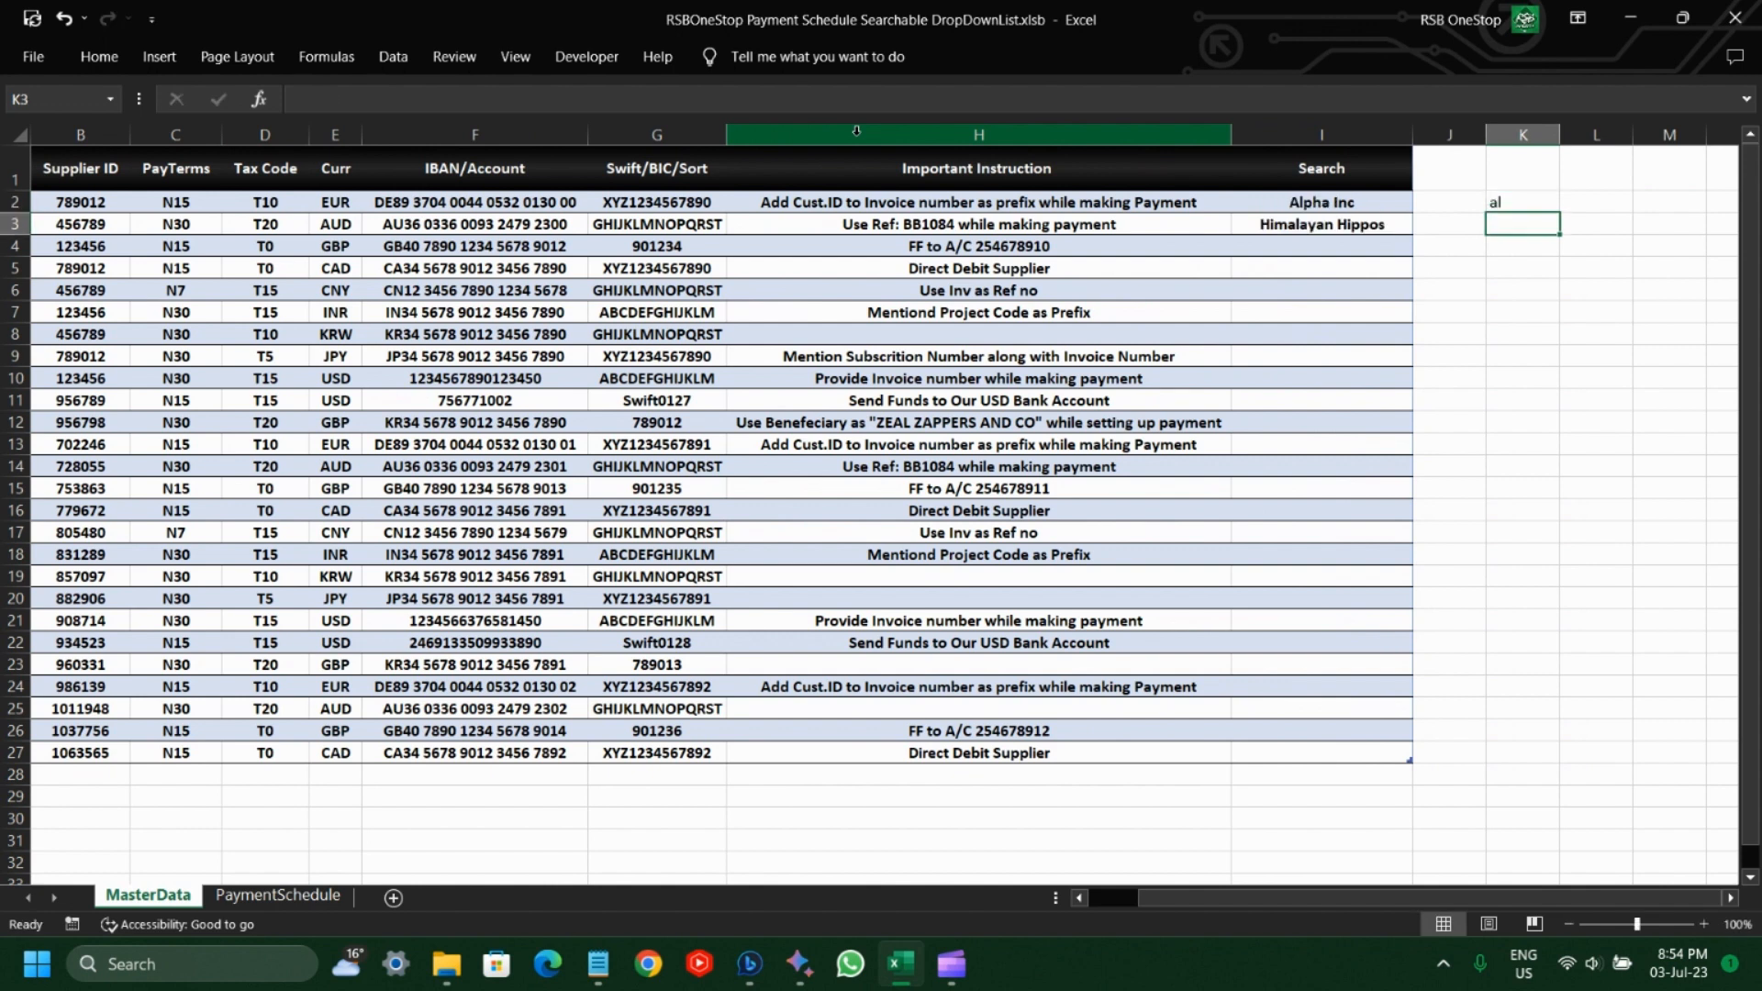
key(Up)
key(BackSpace)
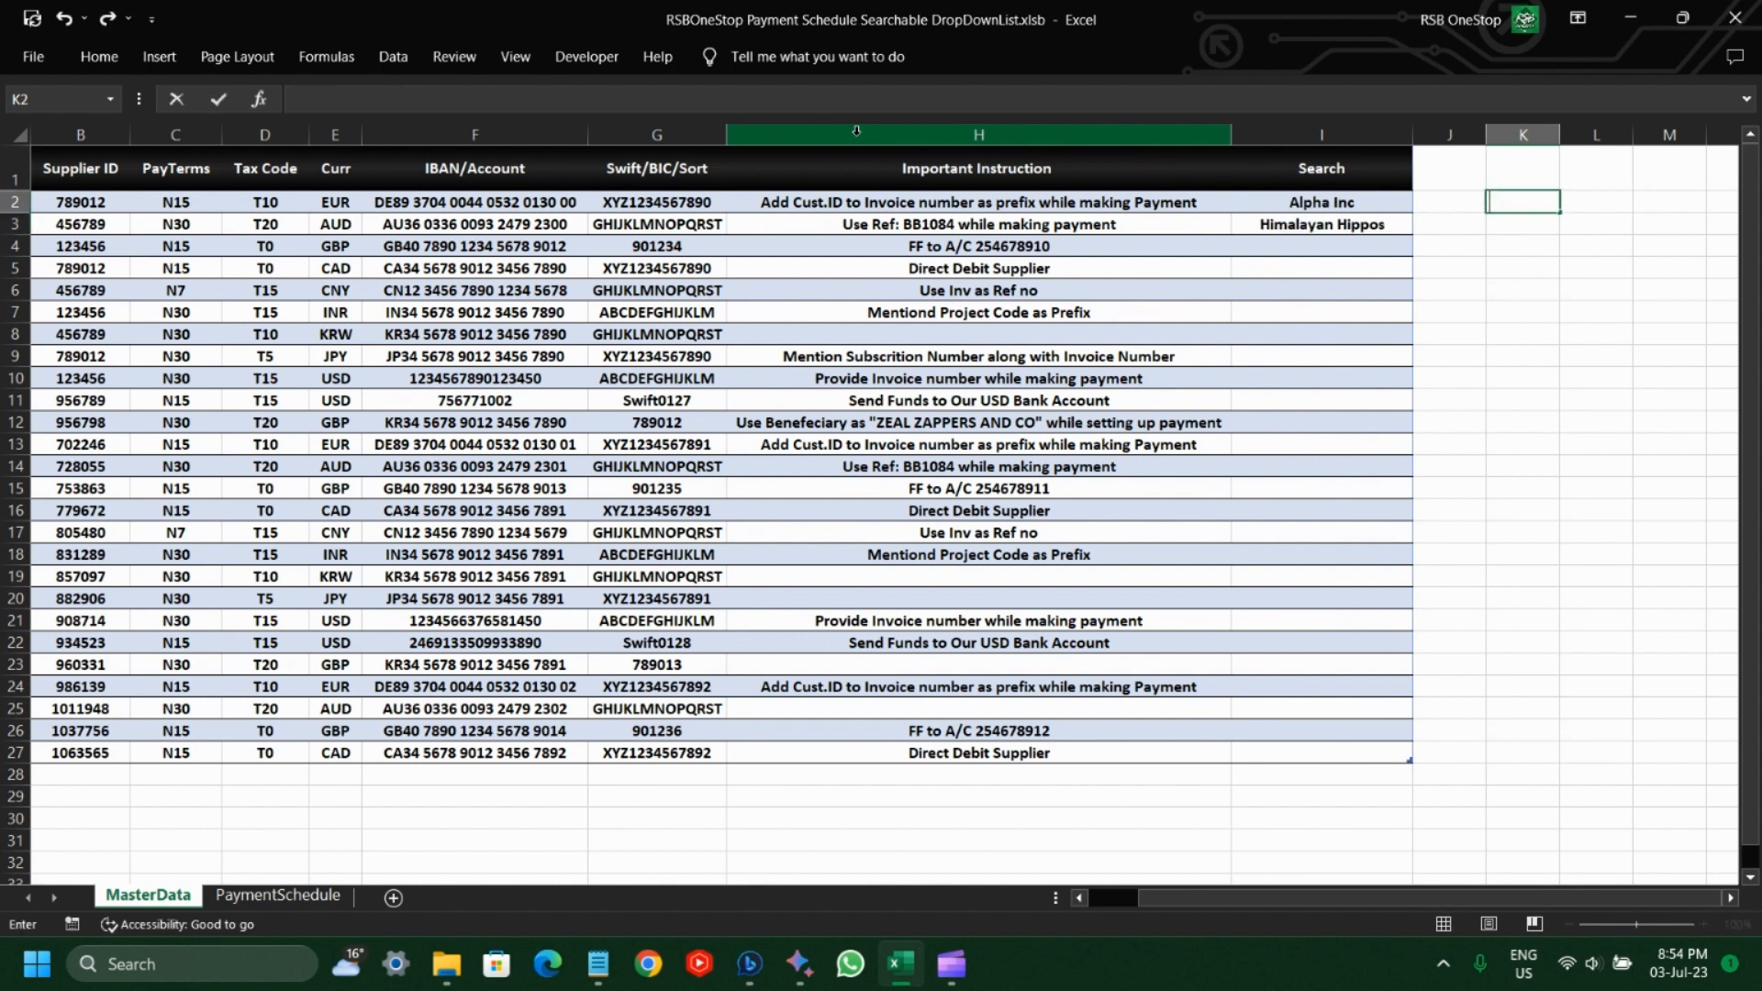
key(Return)
Test the Search formula with "char" in K2, clear it, and try the search term "x".
key(Up)
text(char)
key(Return)
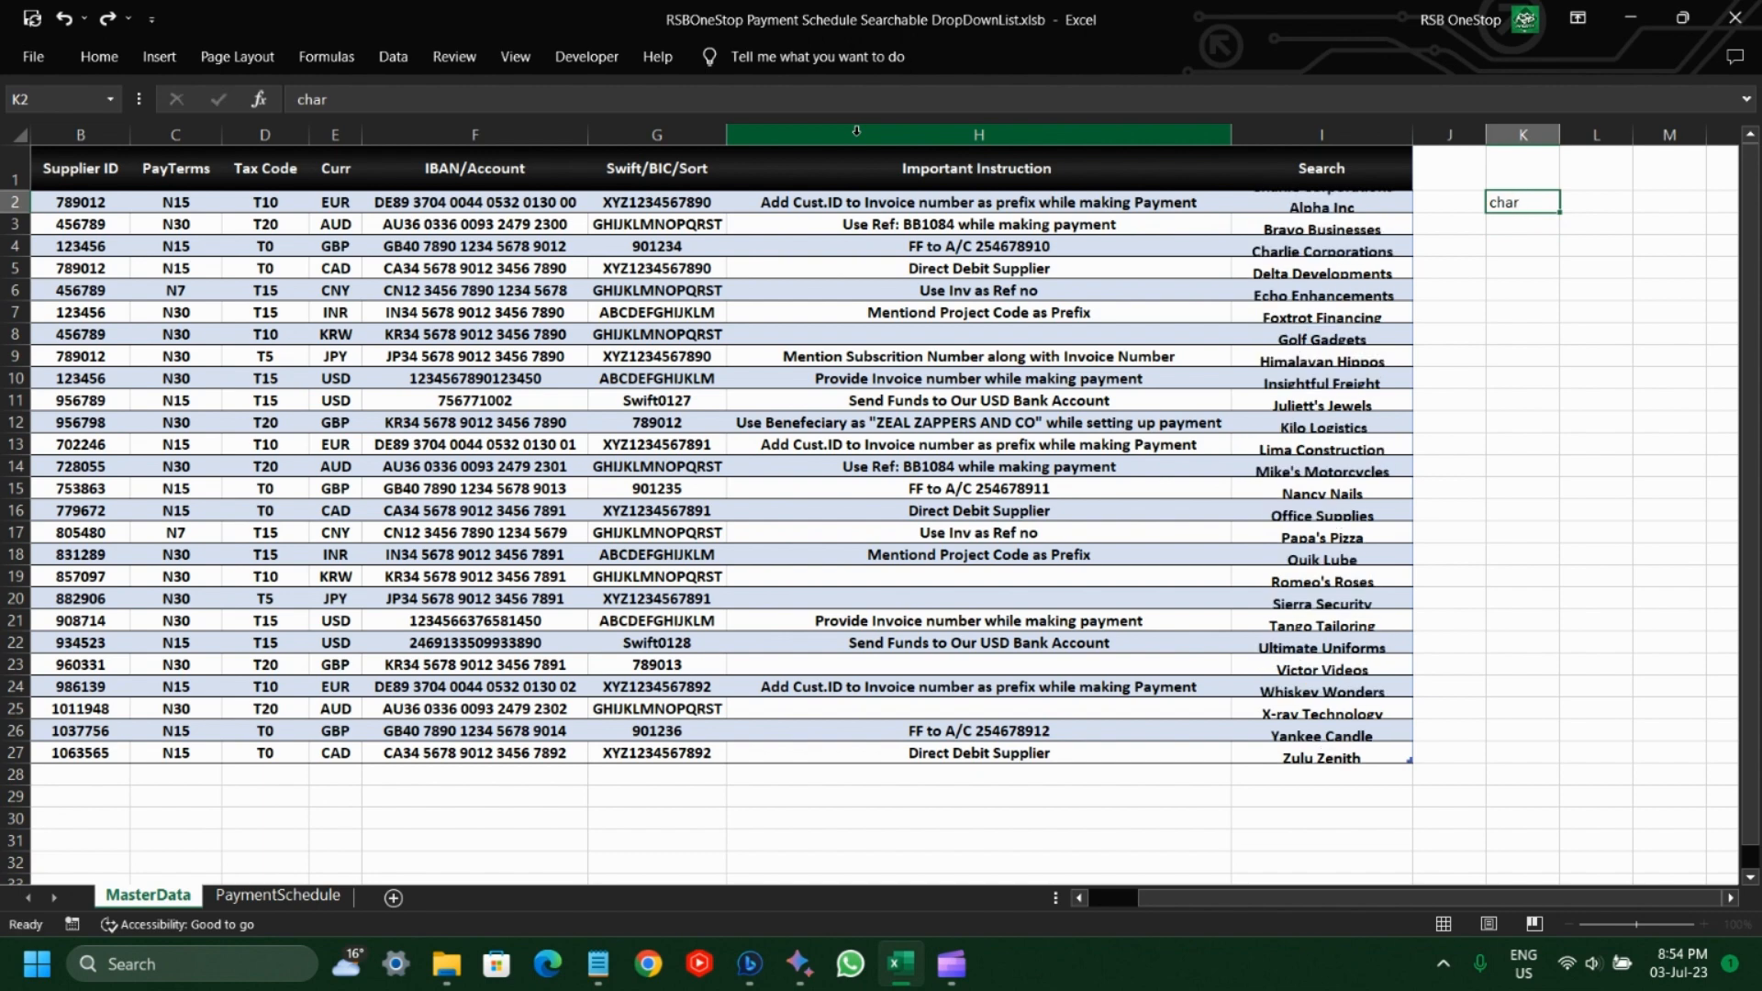
key(Up)
key(BackSpace)
key(Return)
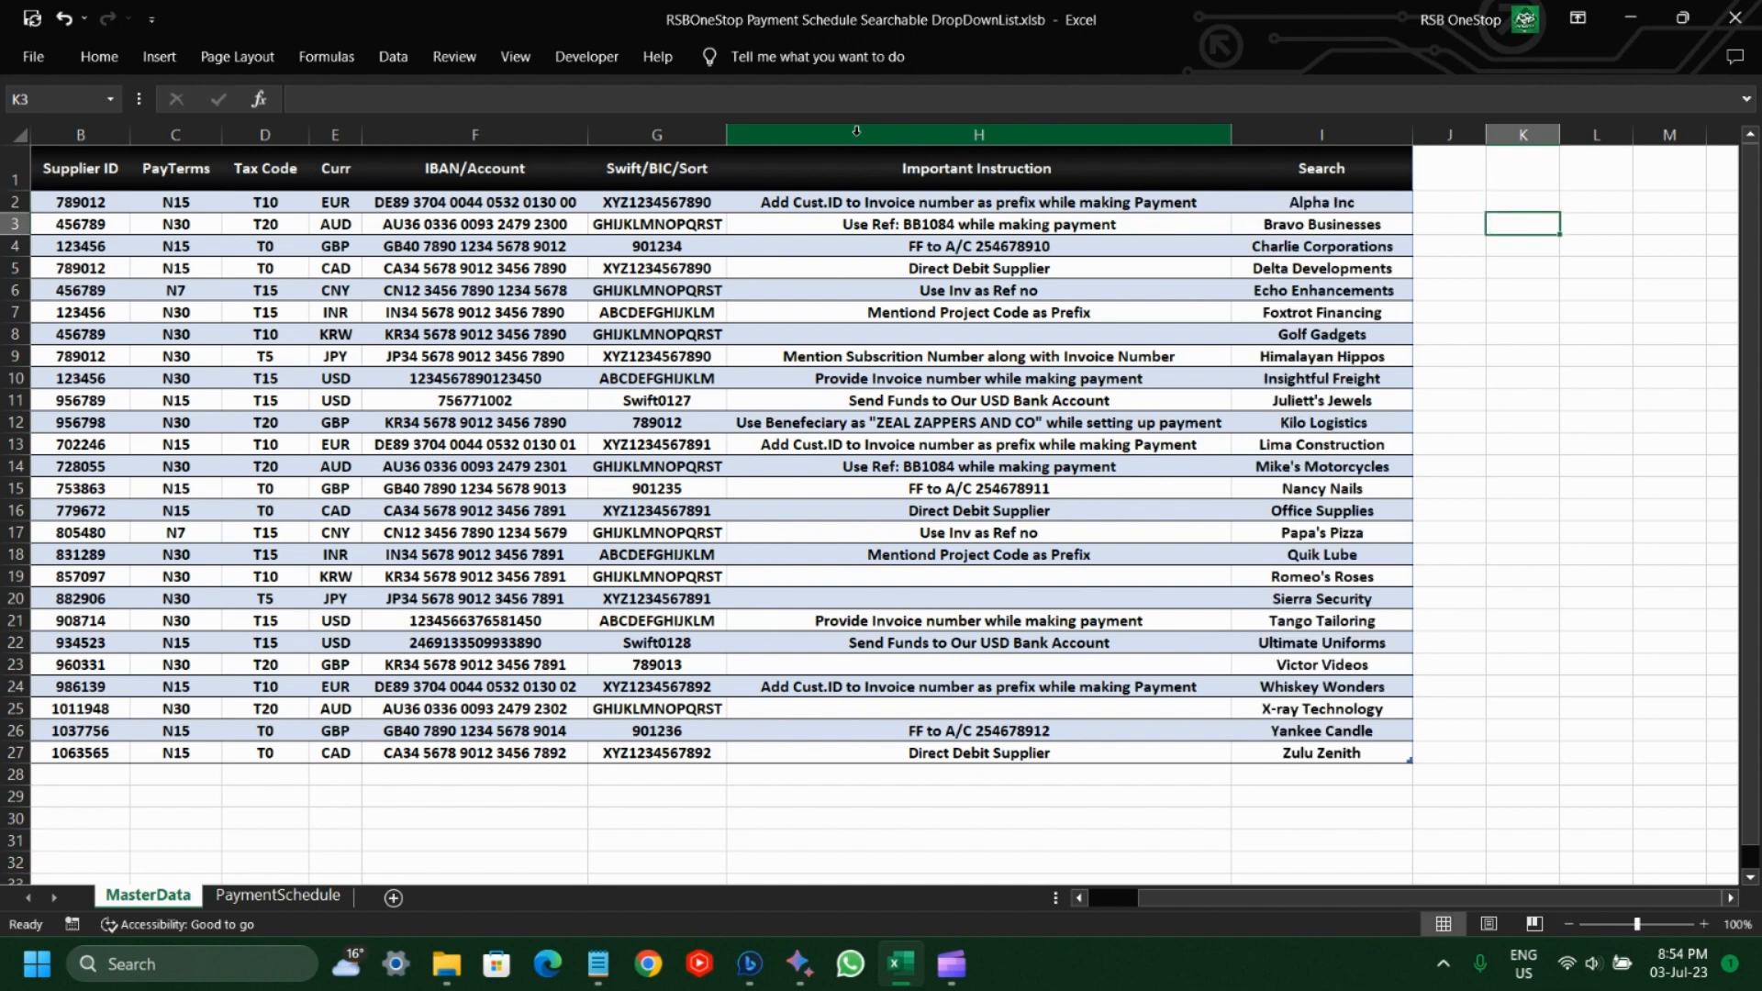
key(Up)
text(x)
key(Return)
key(Up)
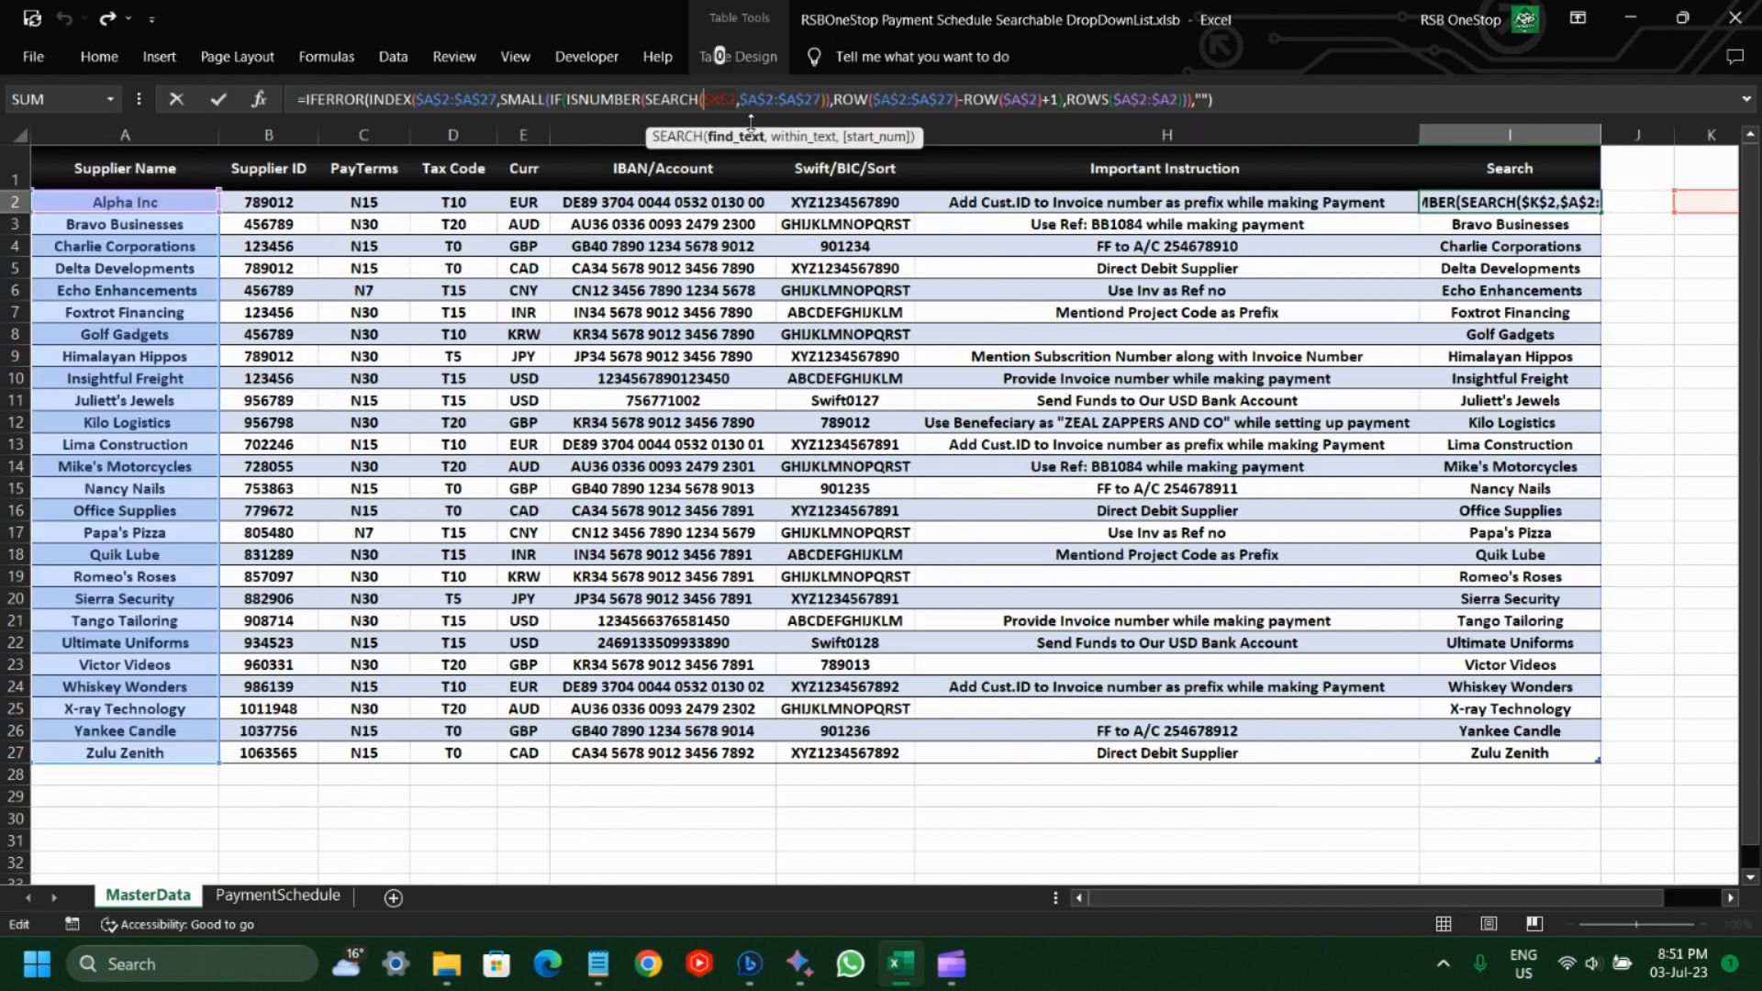
Point SEARCH's find_text in I2 back to PaymentSchedule!$B$2 as an array formula, and enter the search term "B" in that cell.
key(BackSpace)
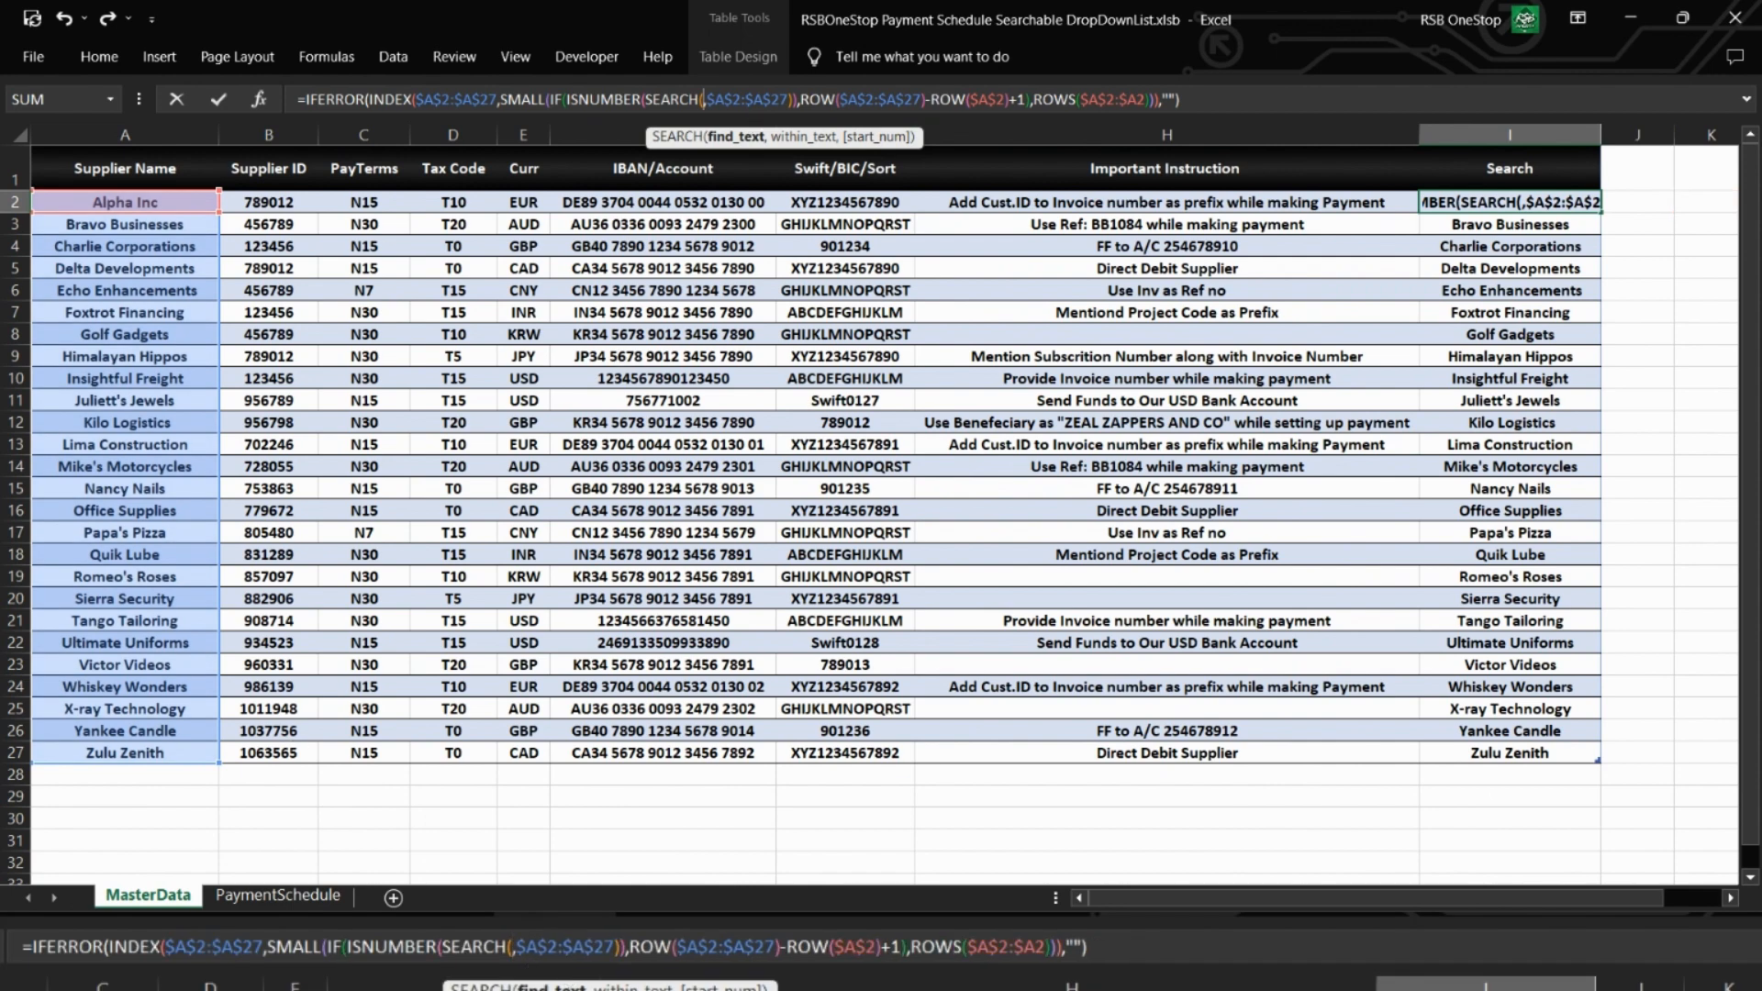
click(278, 895)
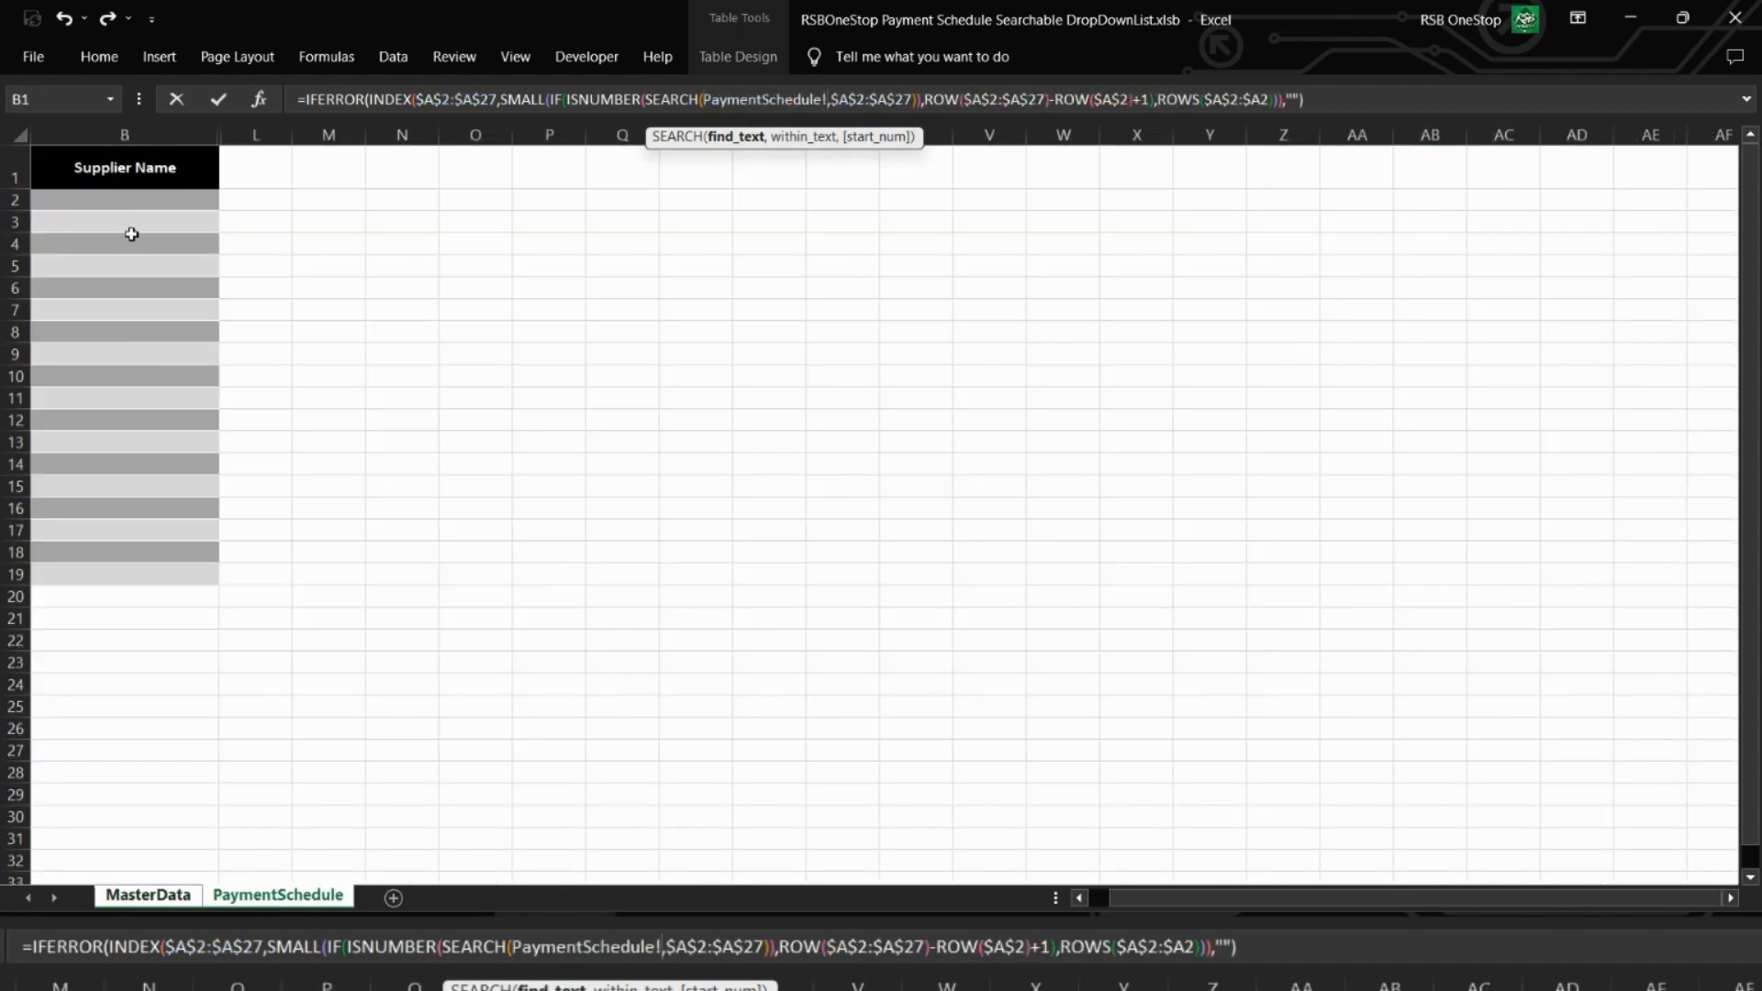
click(128, 195)
key(F4)
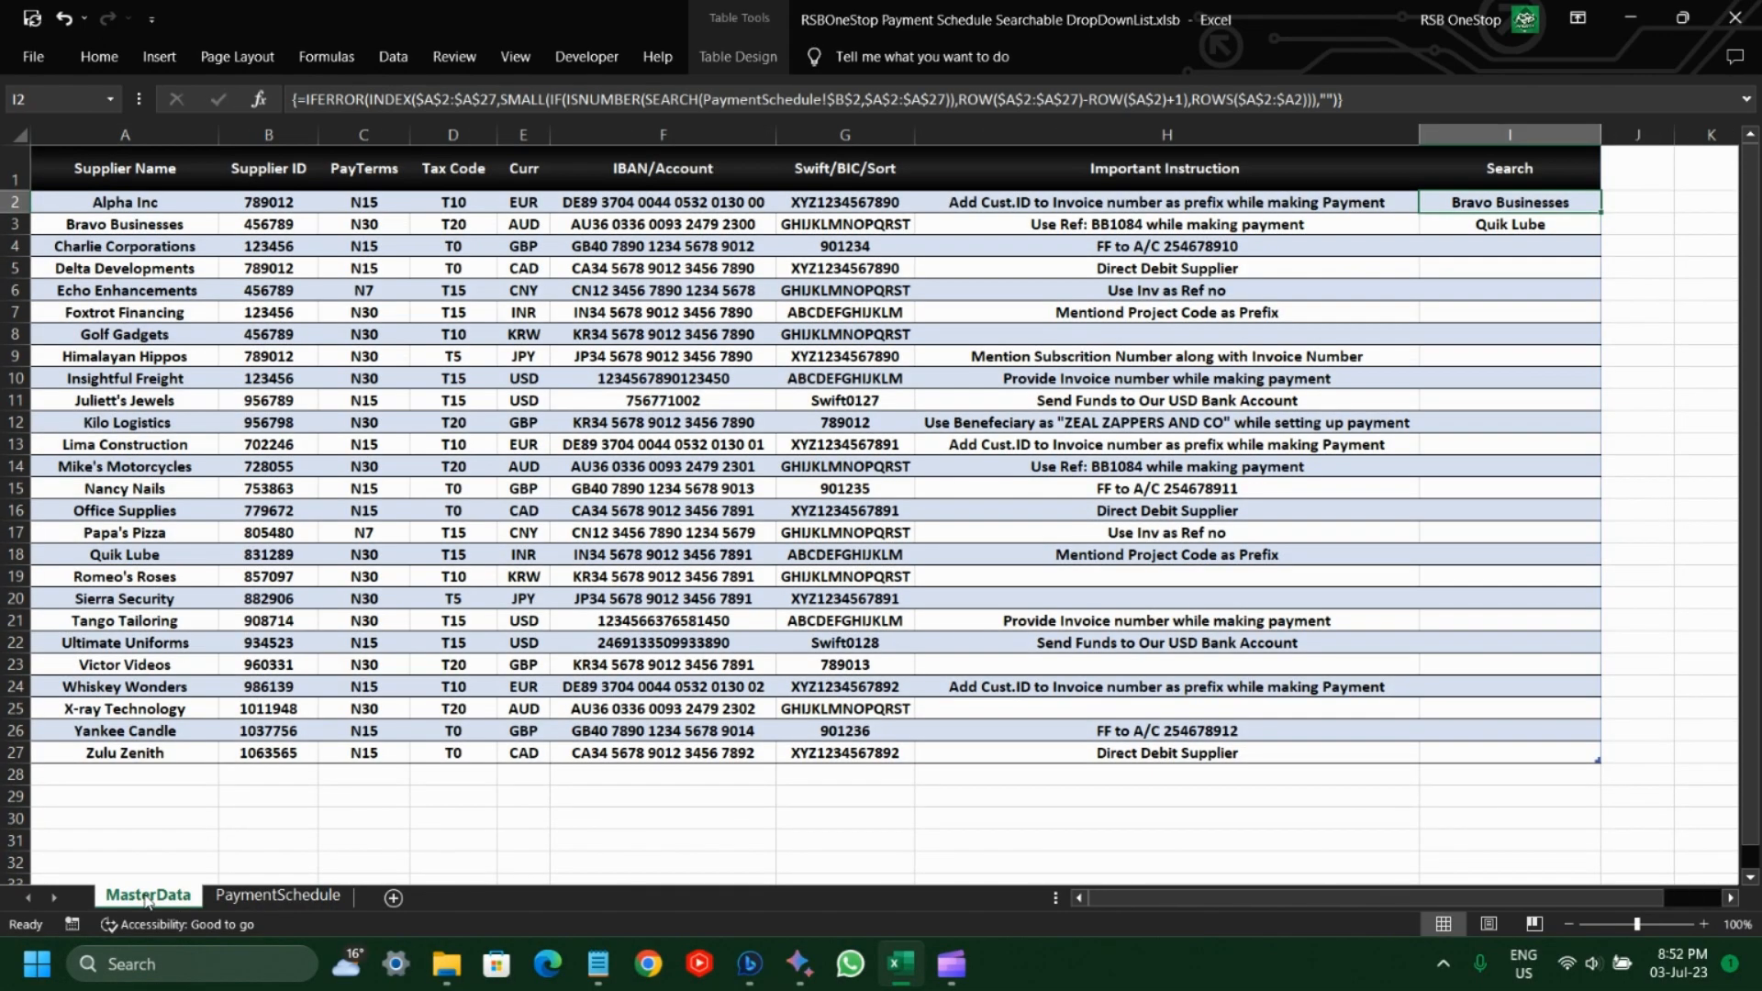
click(277, 895)
text(B)
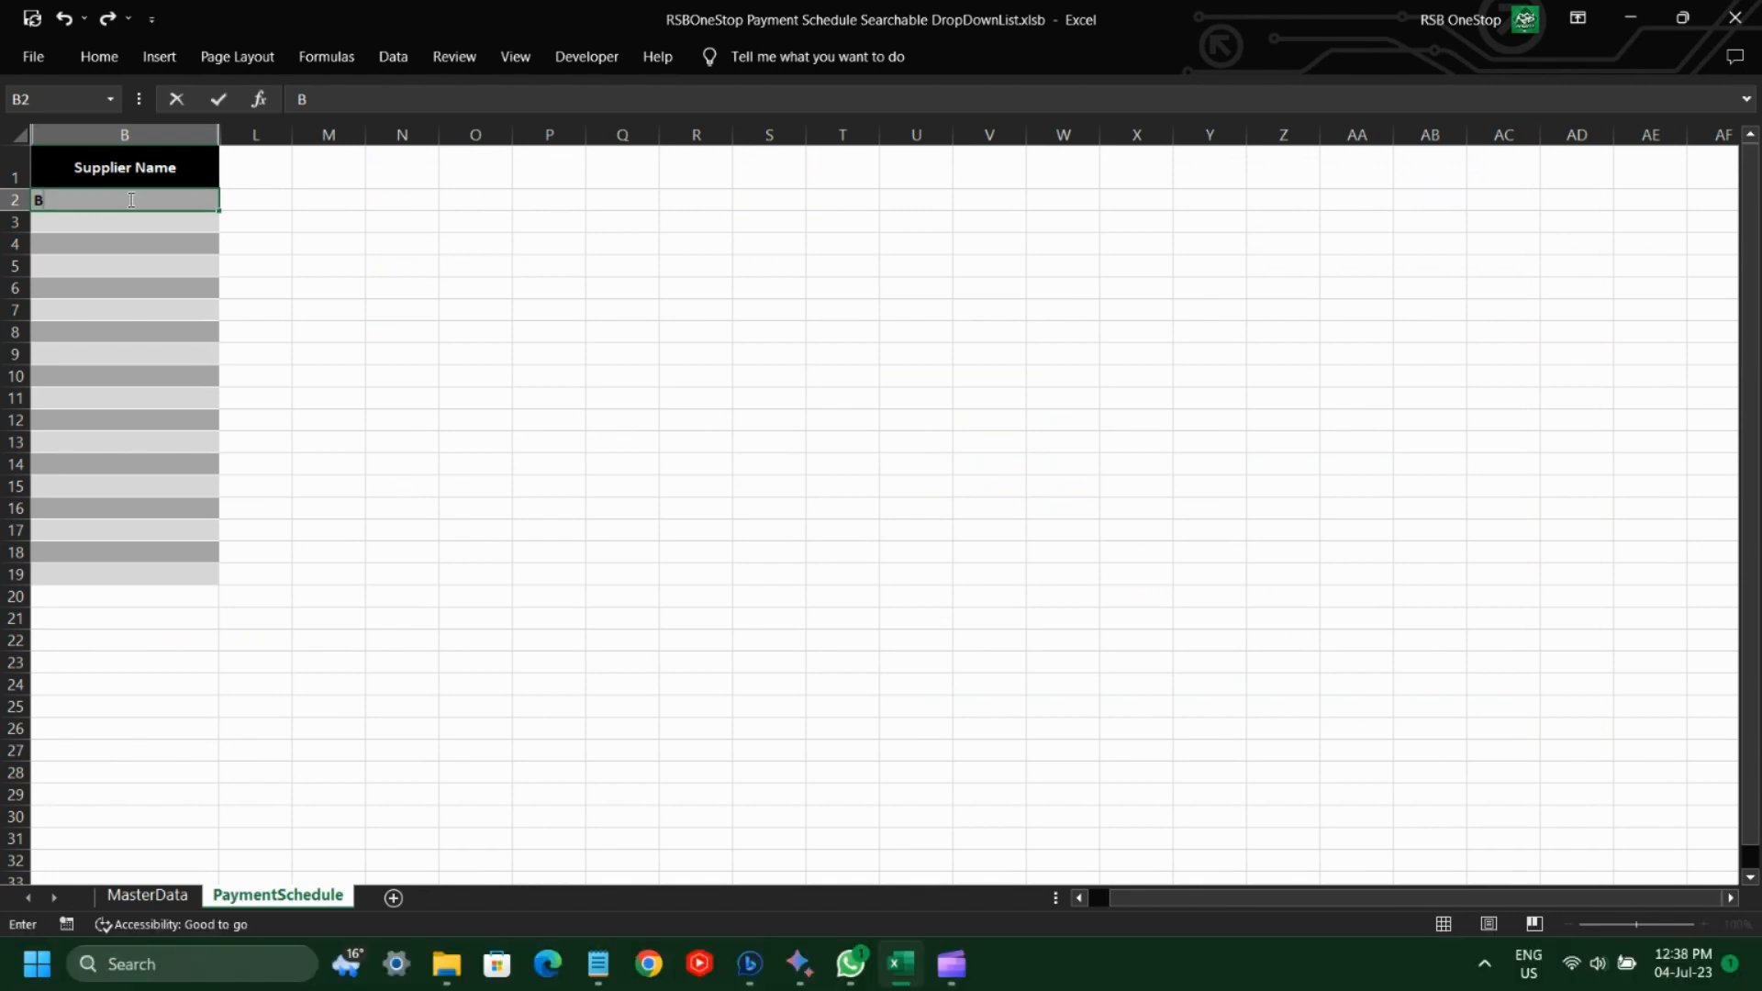
Start a new workbook-scoped defined name called SupplirList in the Name Manager and widen its dialog.
click(346, 63)
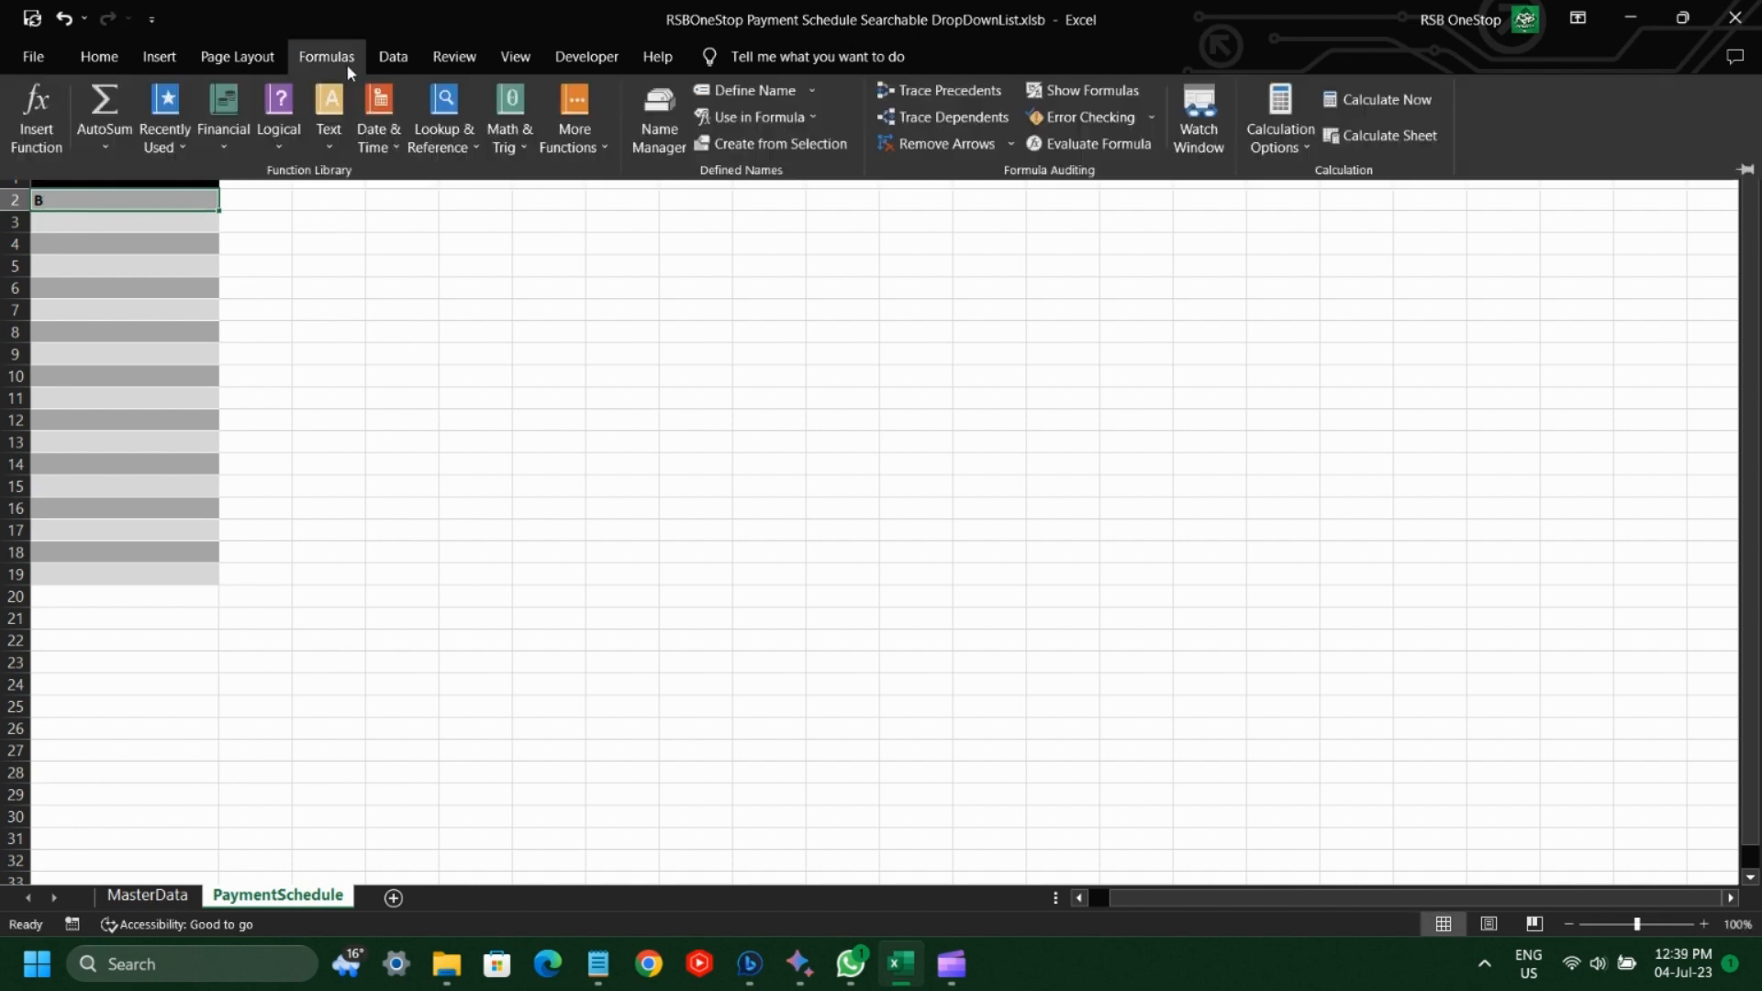
click(660, 135)
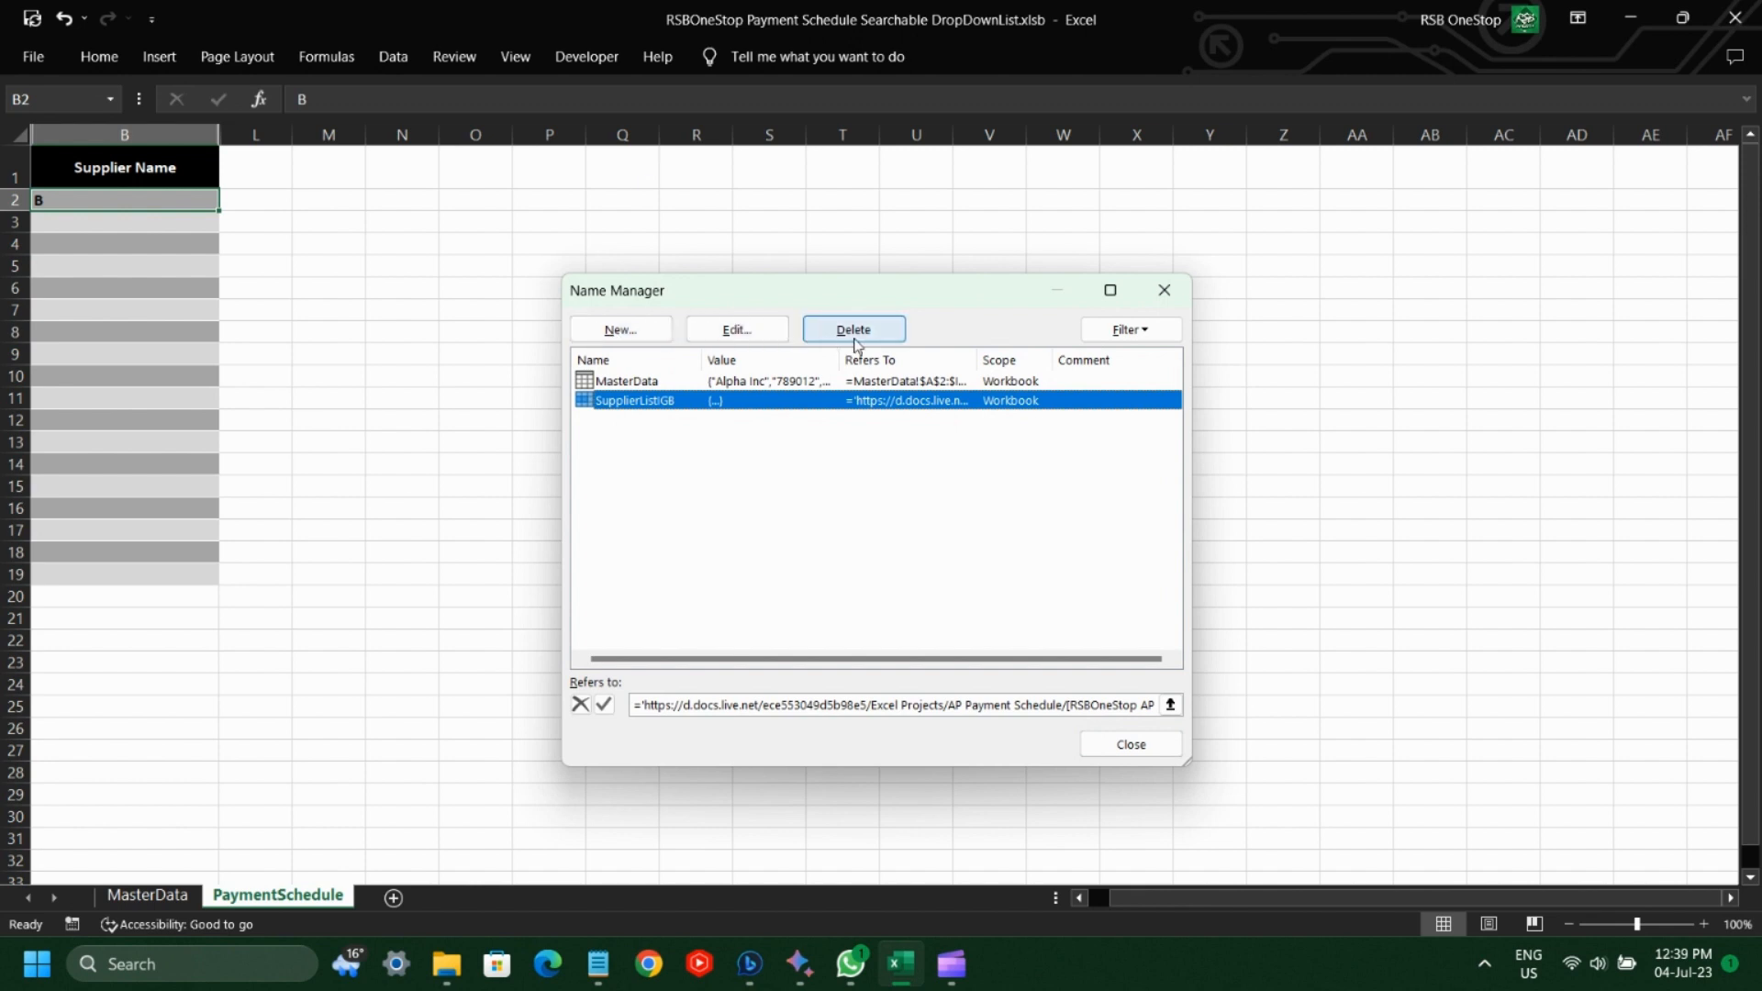
click(630, 335)
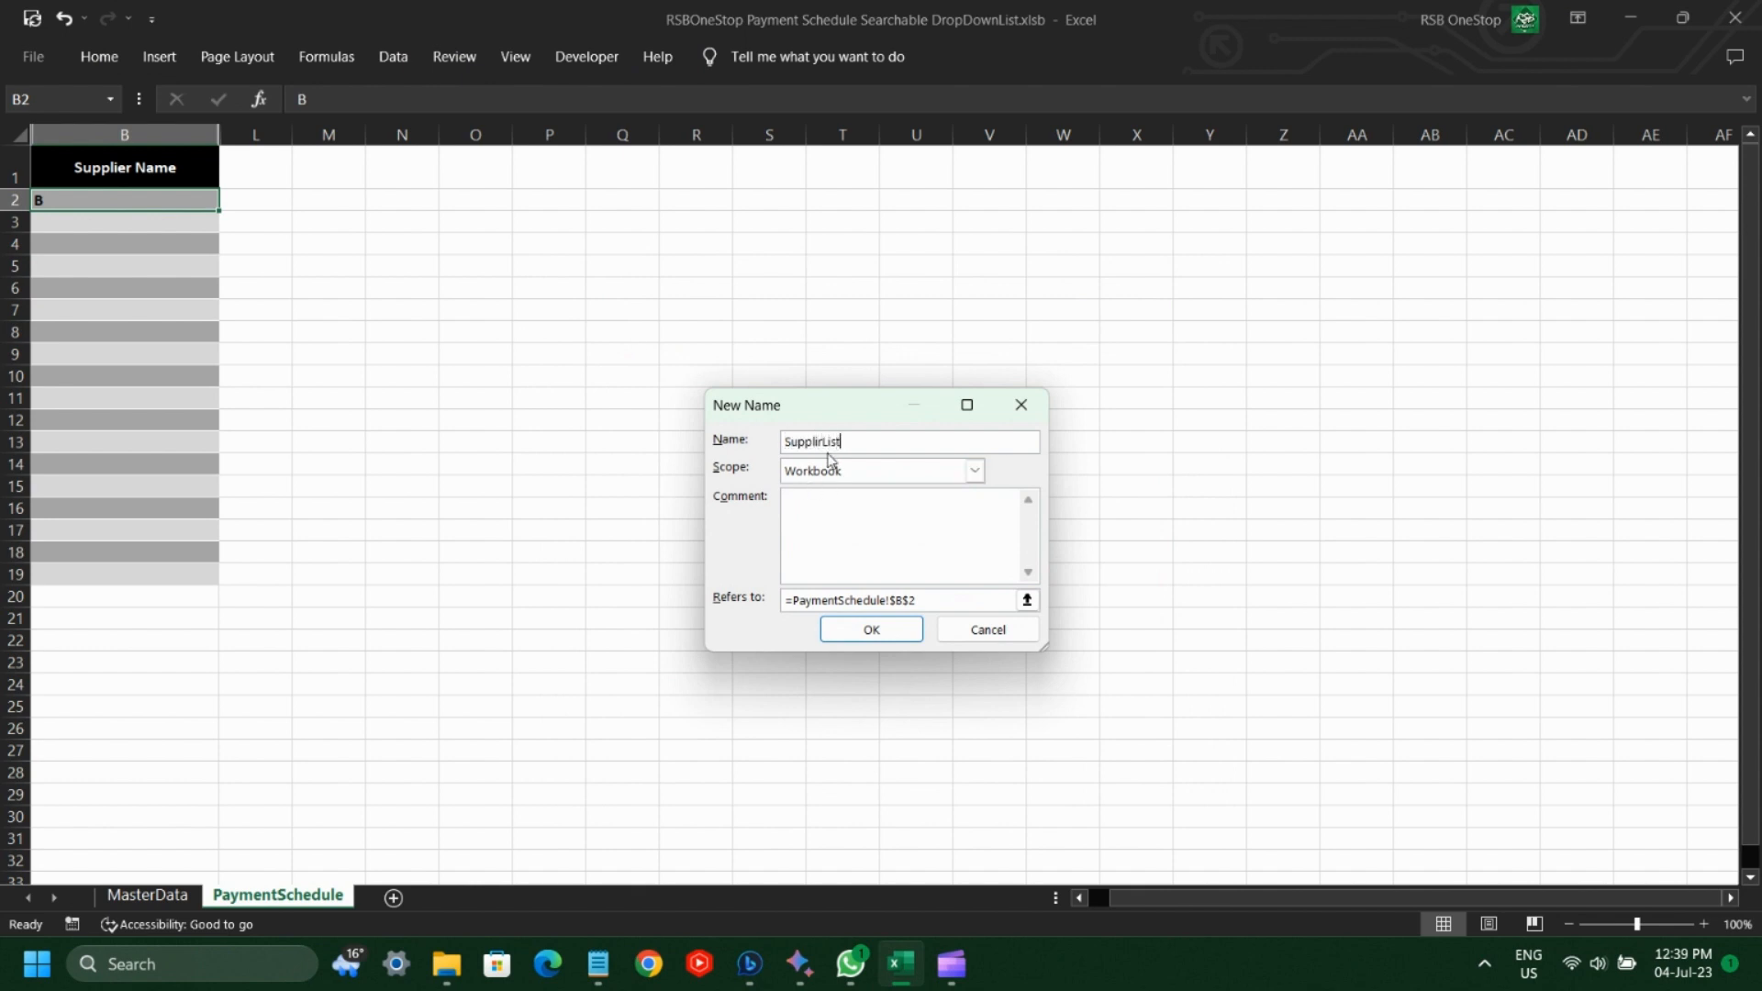
drag(1043, 648, 1310, 635)
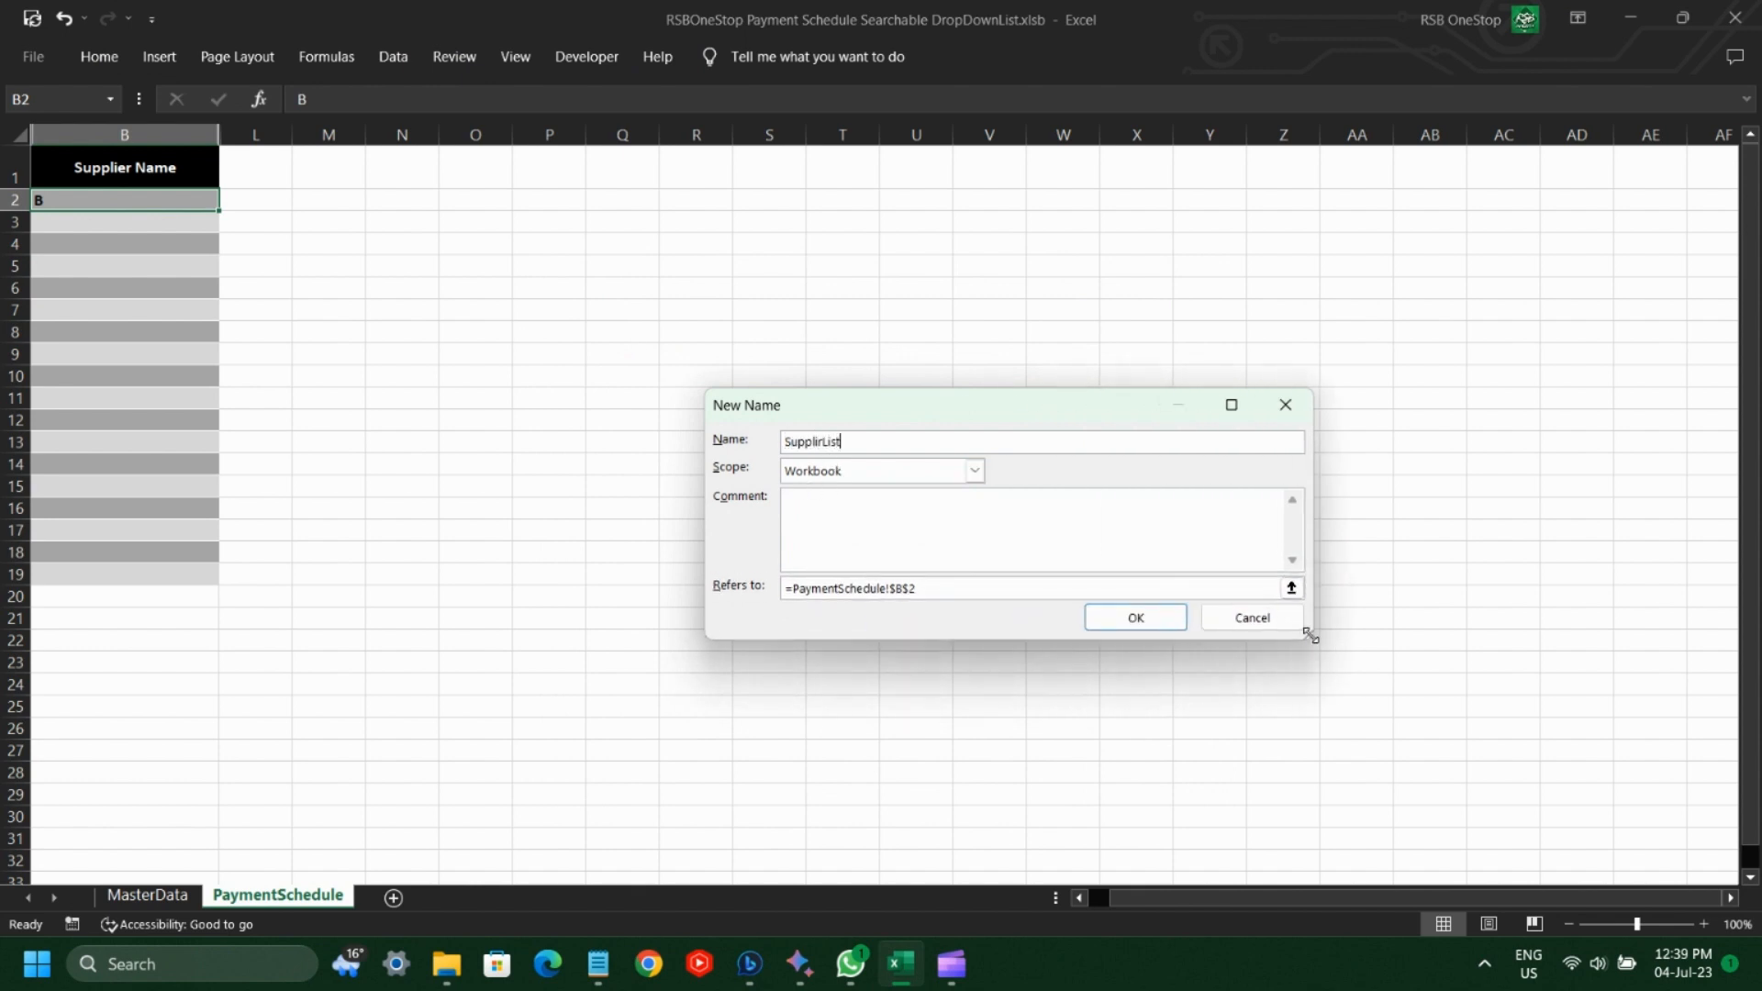
Replace the new name's reference with the start of a dynamic range, =MasterData!$I$2:INDEX(.
drag(917, 588, 790, 588)
key(BackSpace)
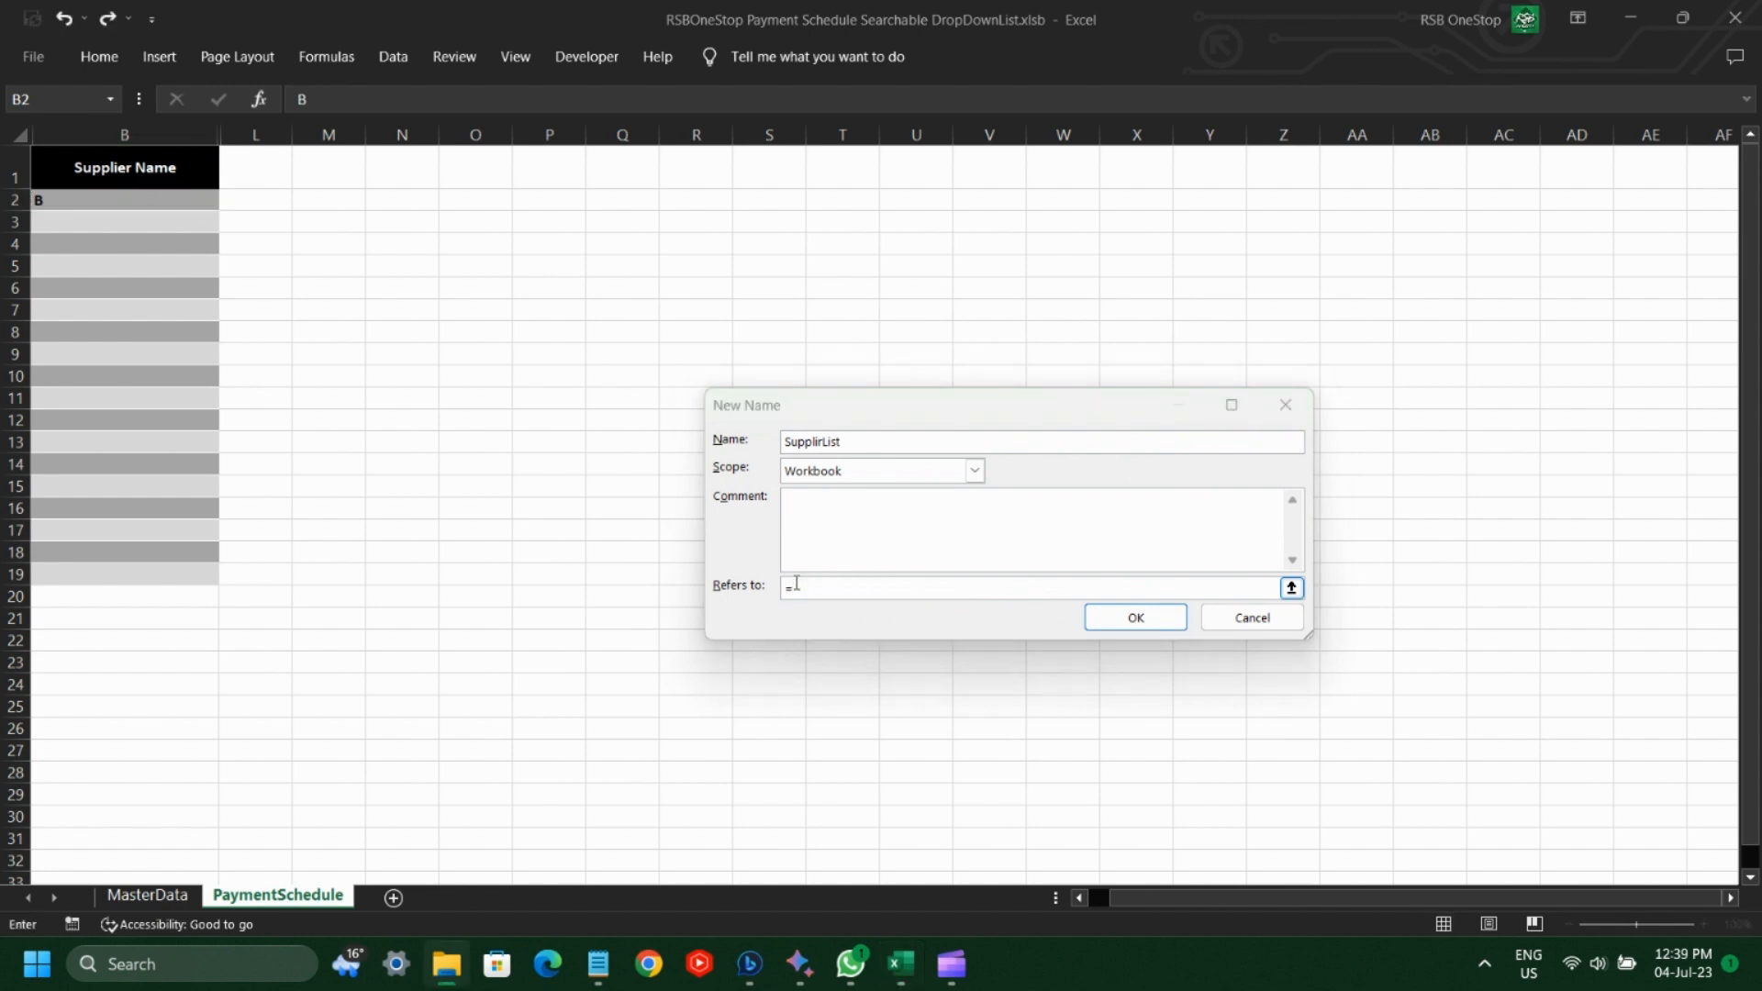
text(MasterData!)
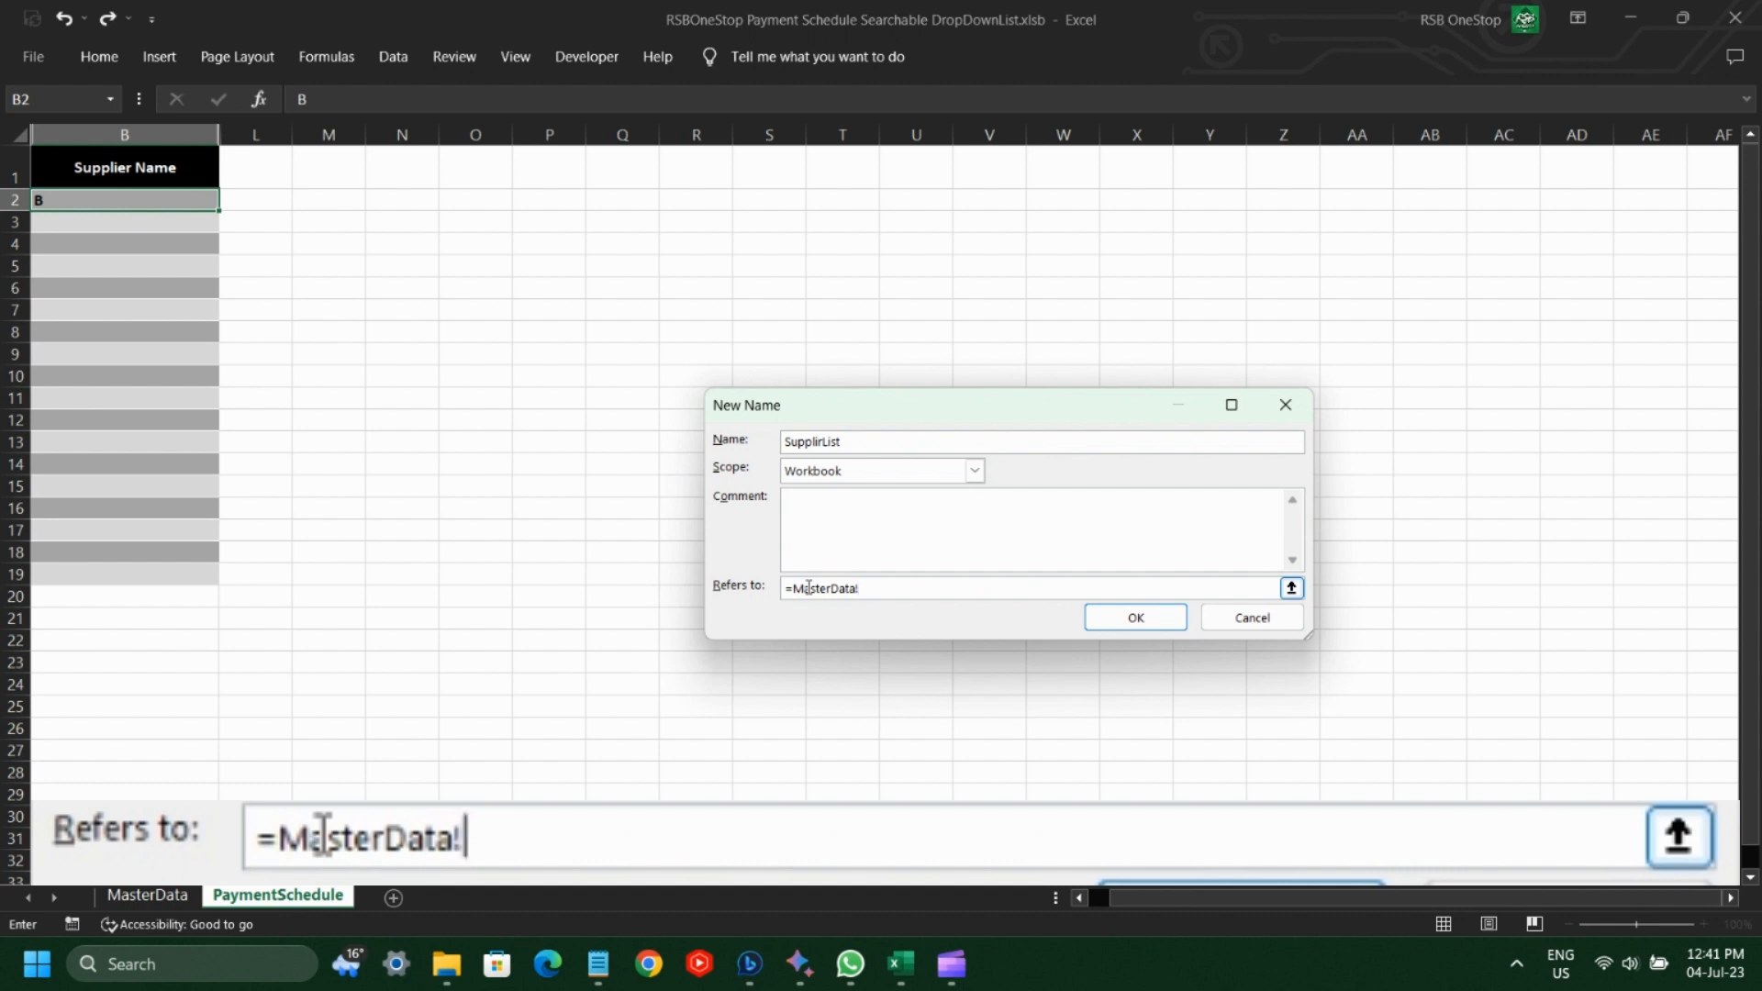
text($I$2:)
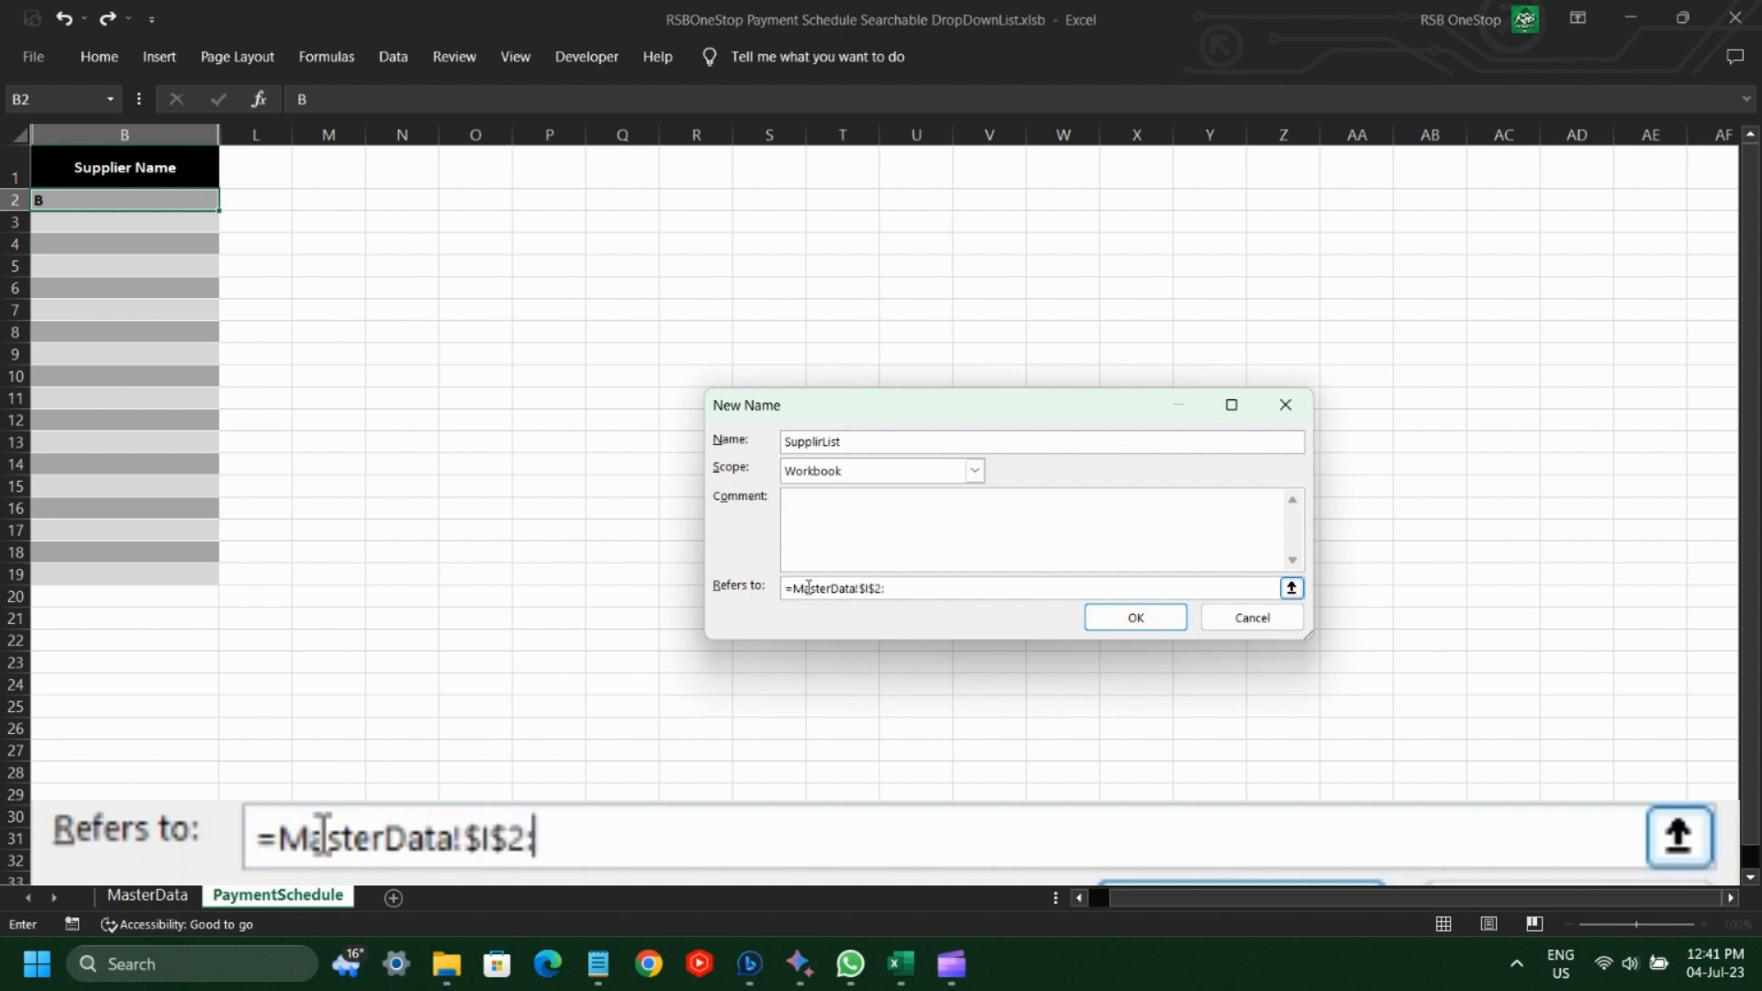
text(INDEX()
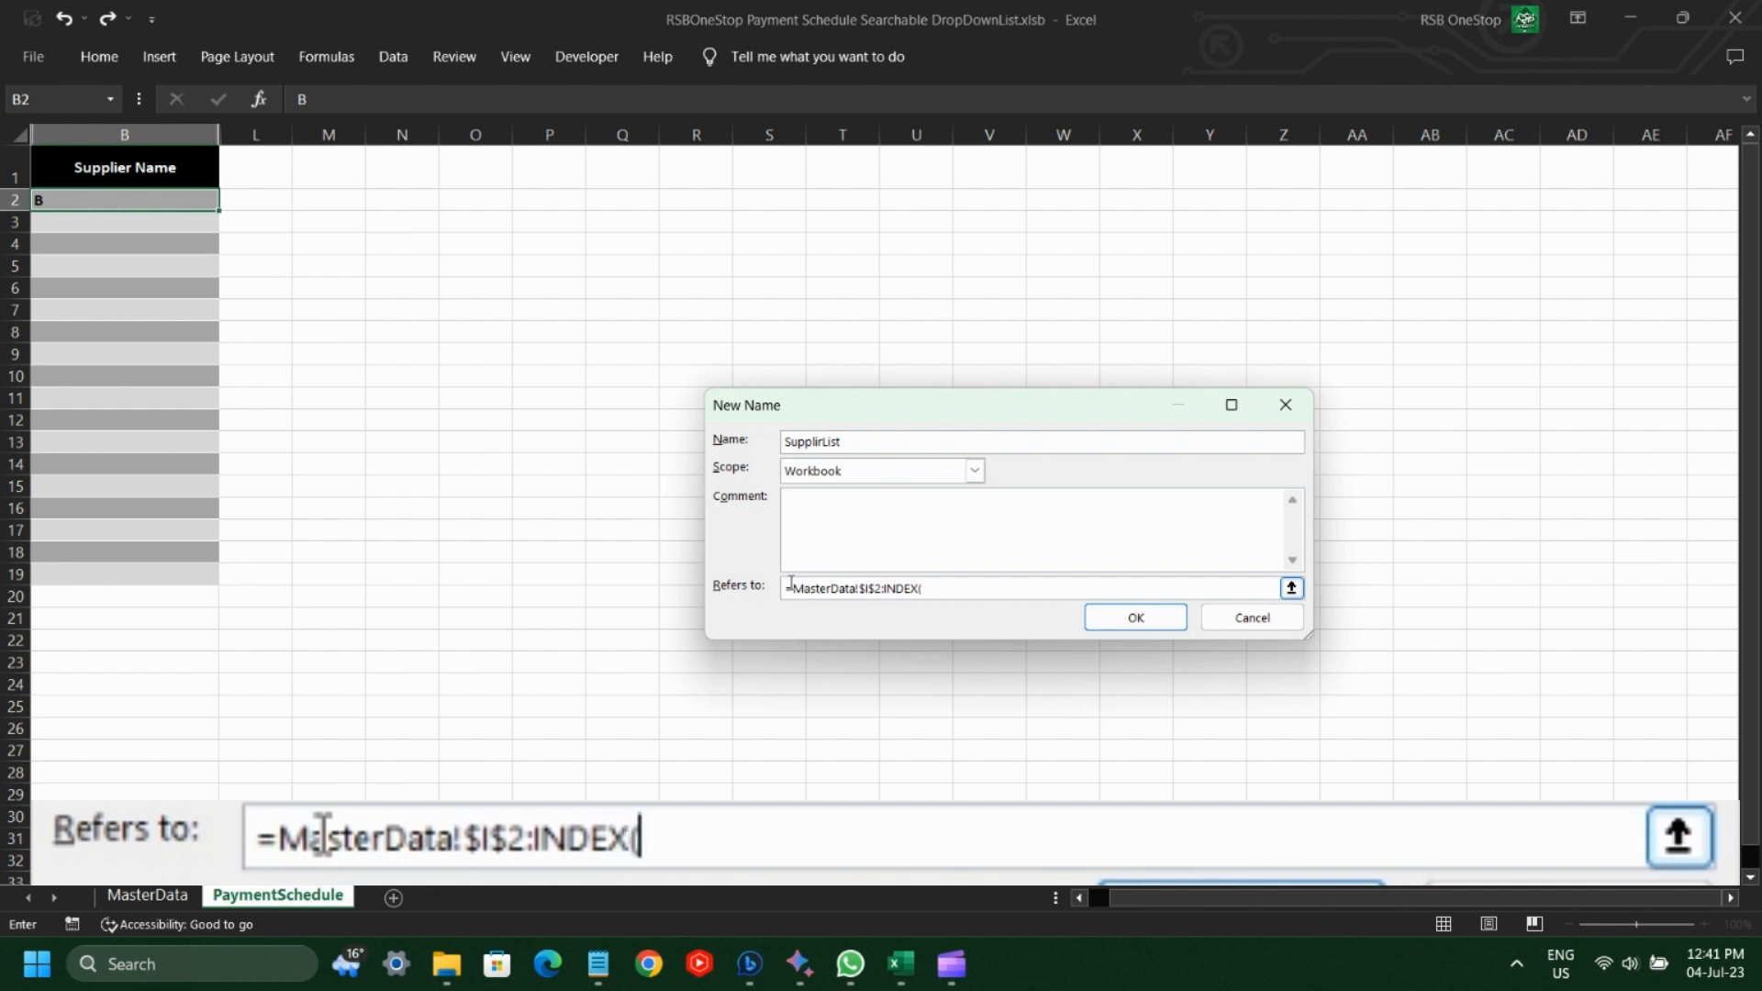
Add MasterData!$I$2:$I$27 as the array argument of INDEX in the name's reference, reusing the existing MasterData!$I$2 text.
drag(791, 588, 883, 588)
key(ctrl+c)
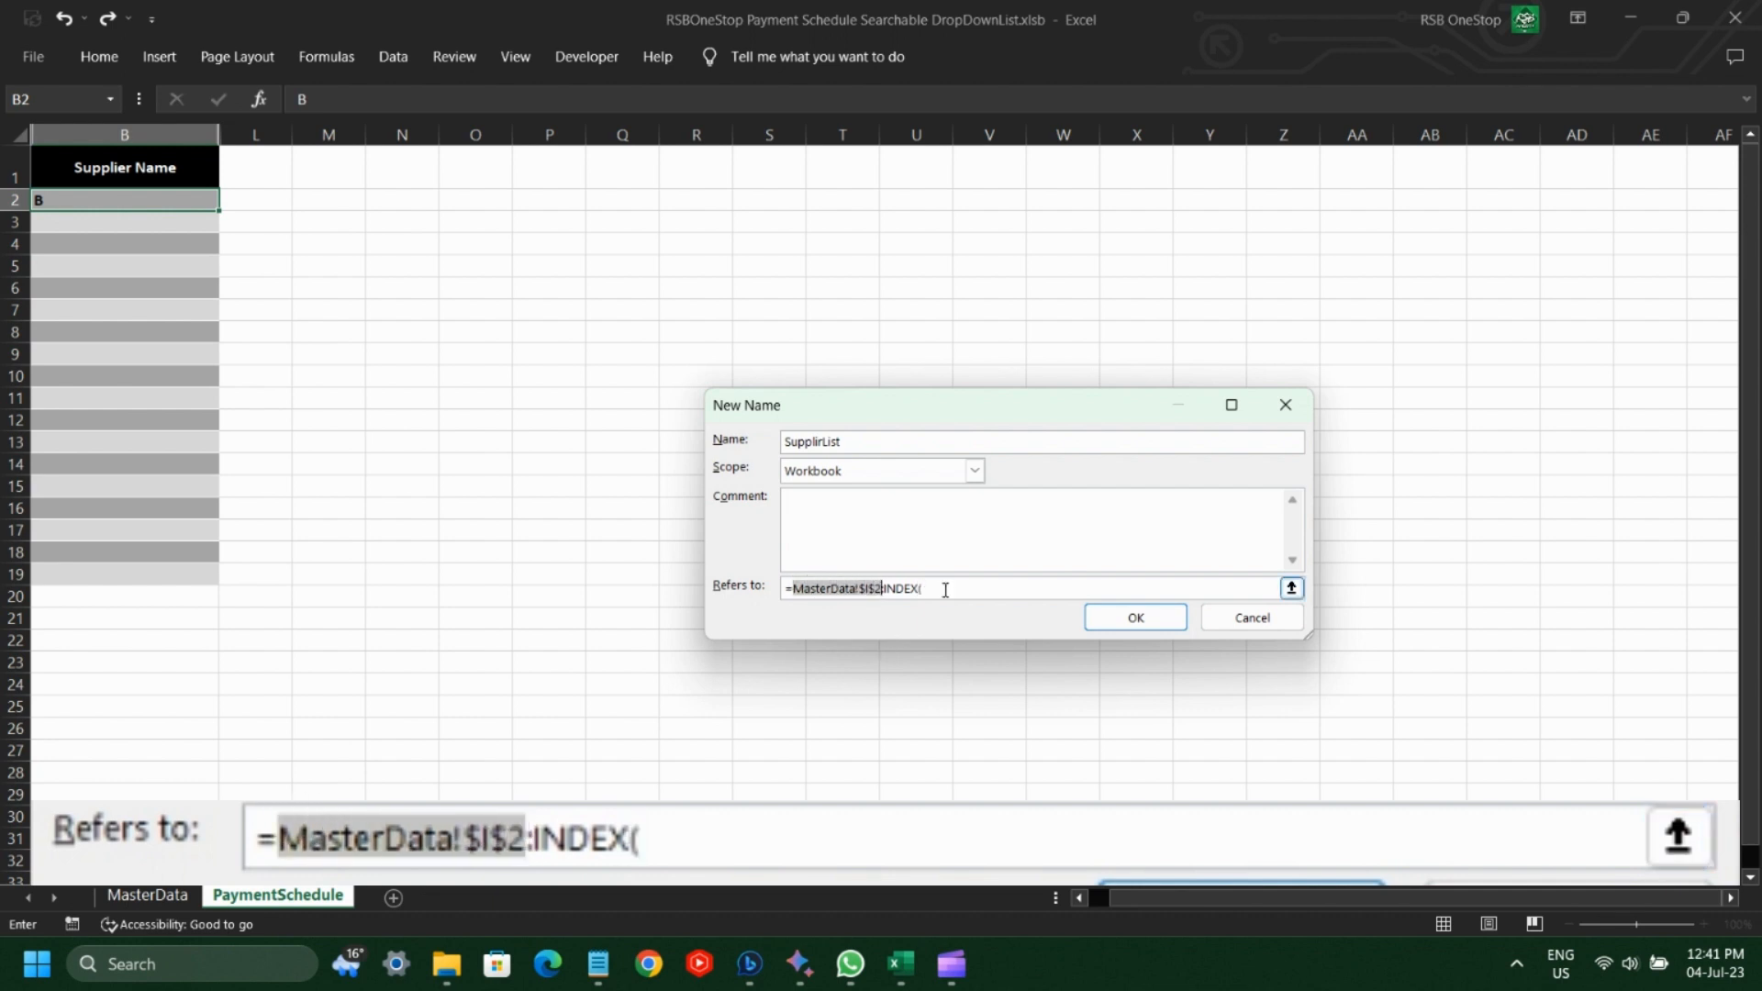
click(944, 588)
key(ctrl+v)
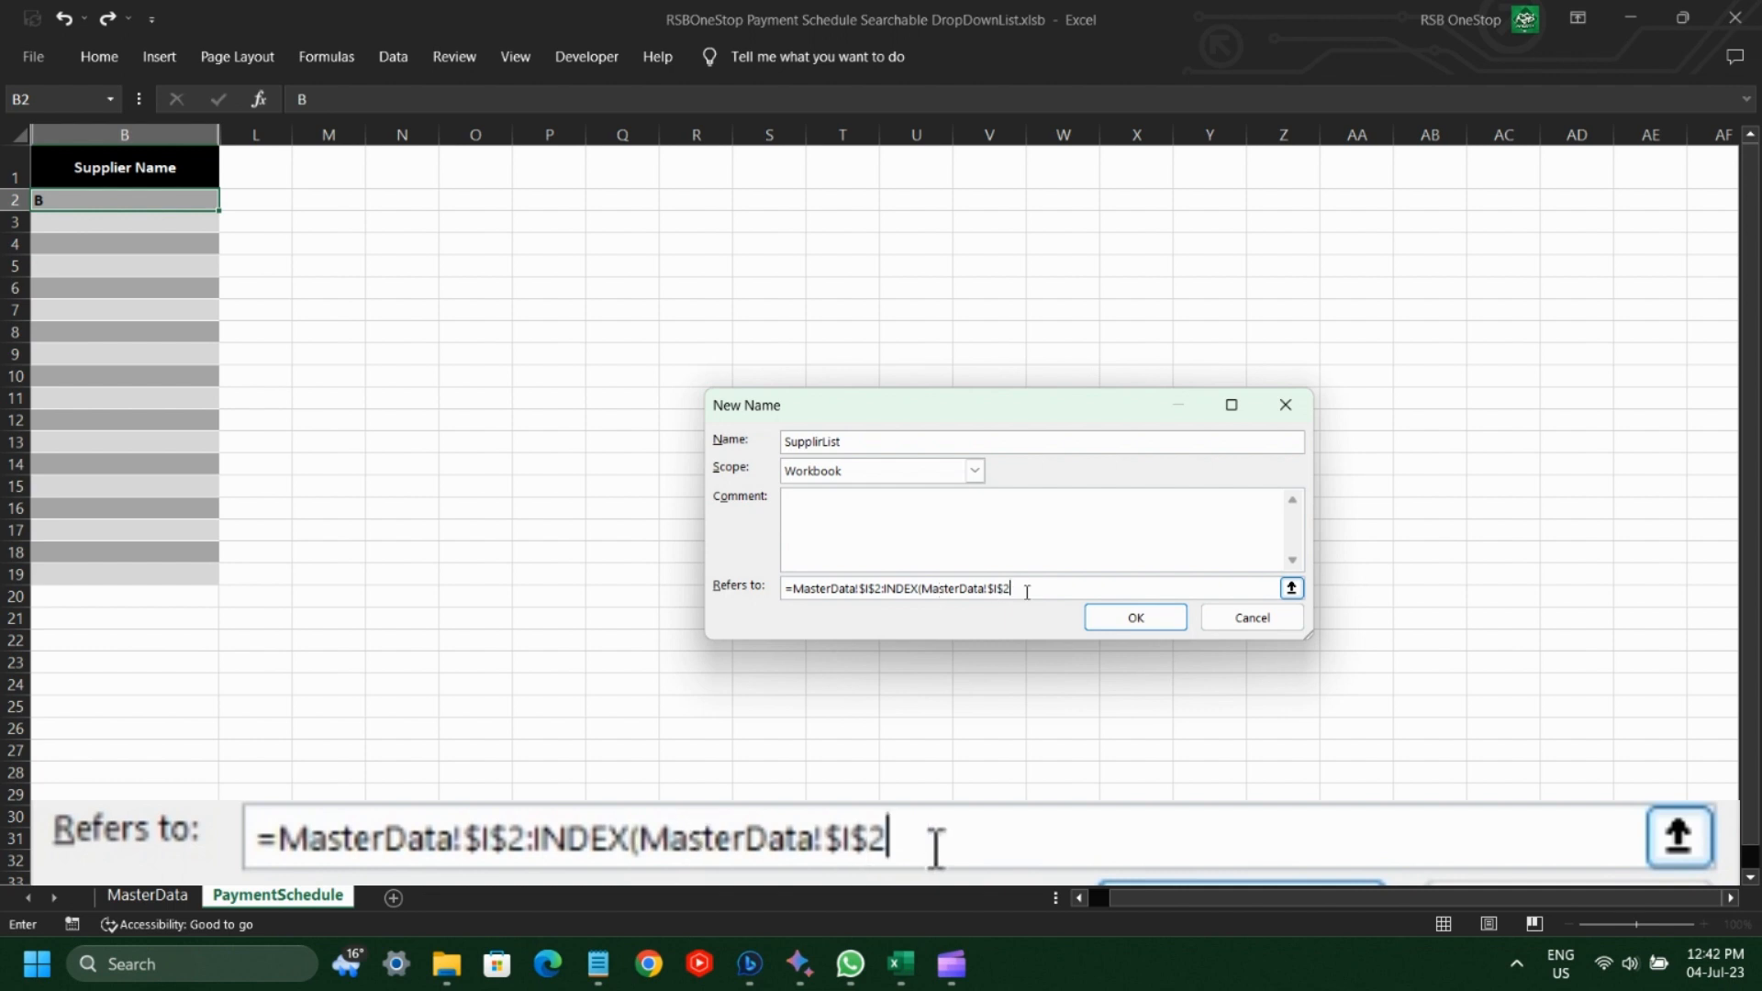
text(:$I$27)
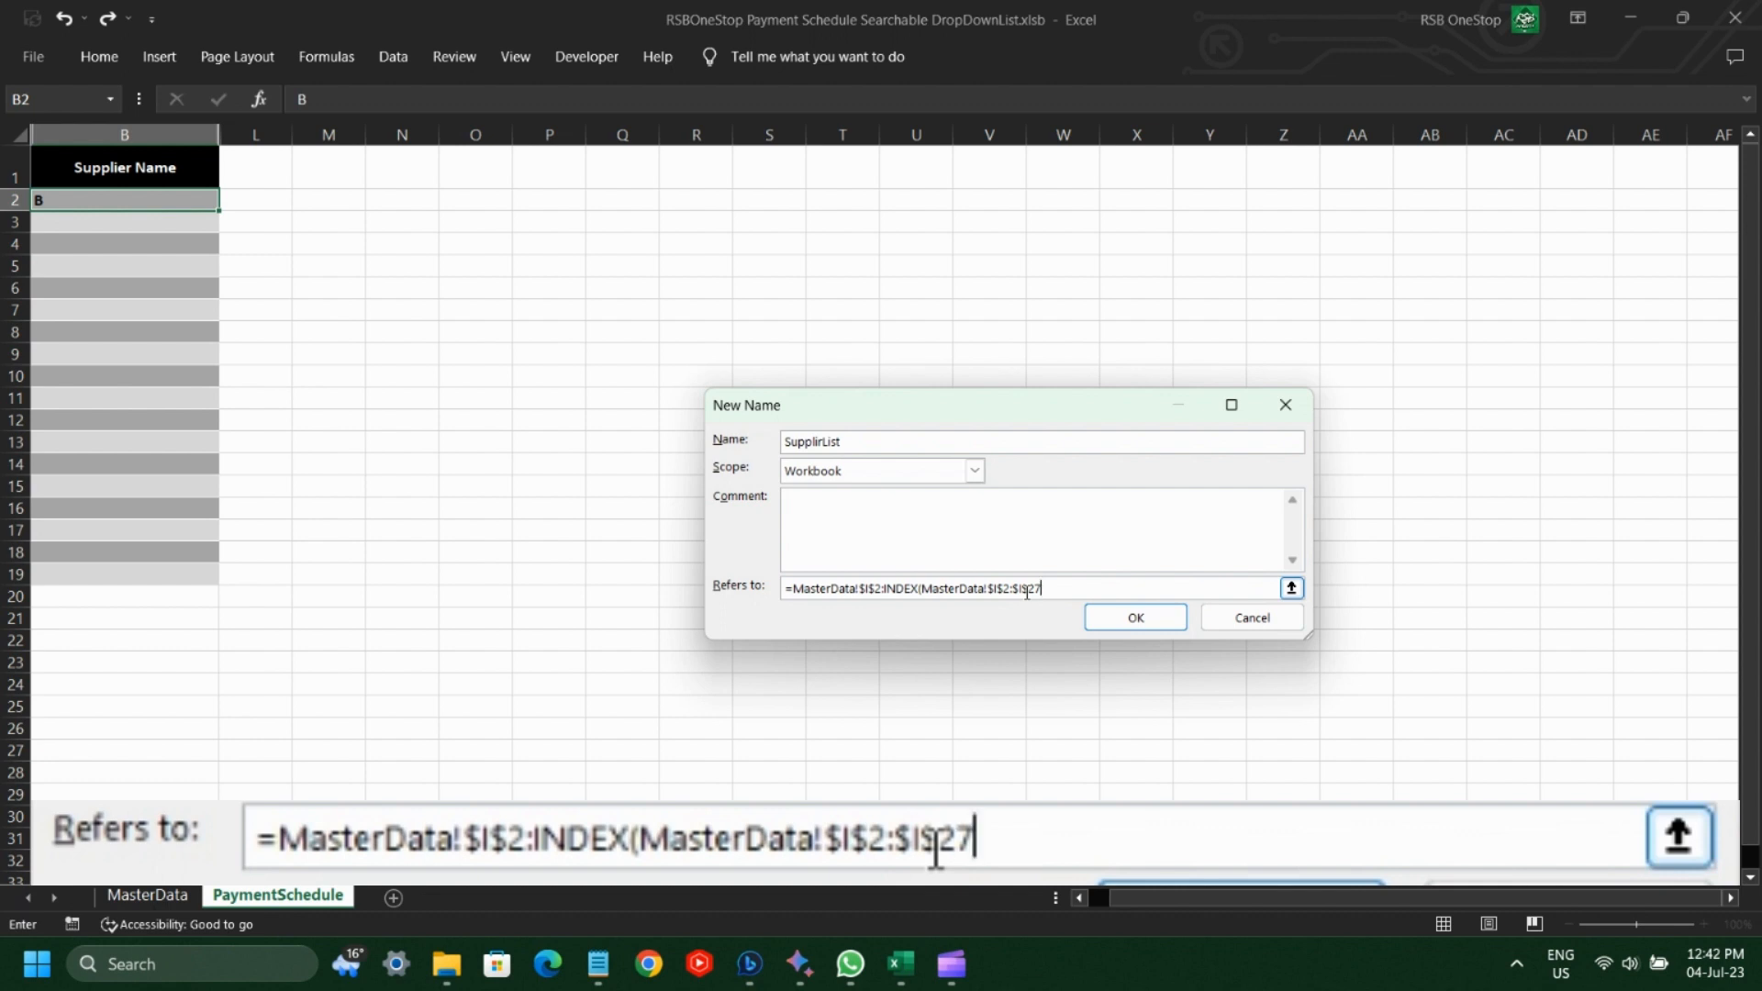
Complete the reference with COUNTIF(MasterData!$I$2:$I$27,"?*") as the INDEX row number and save the SupplirList name.
text(,COUNTIF(MasterData!$I$2)
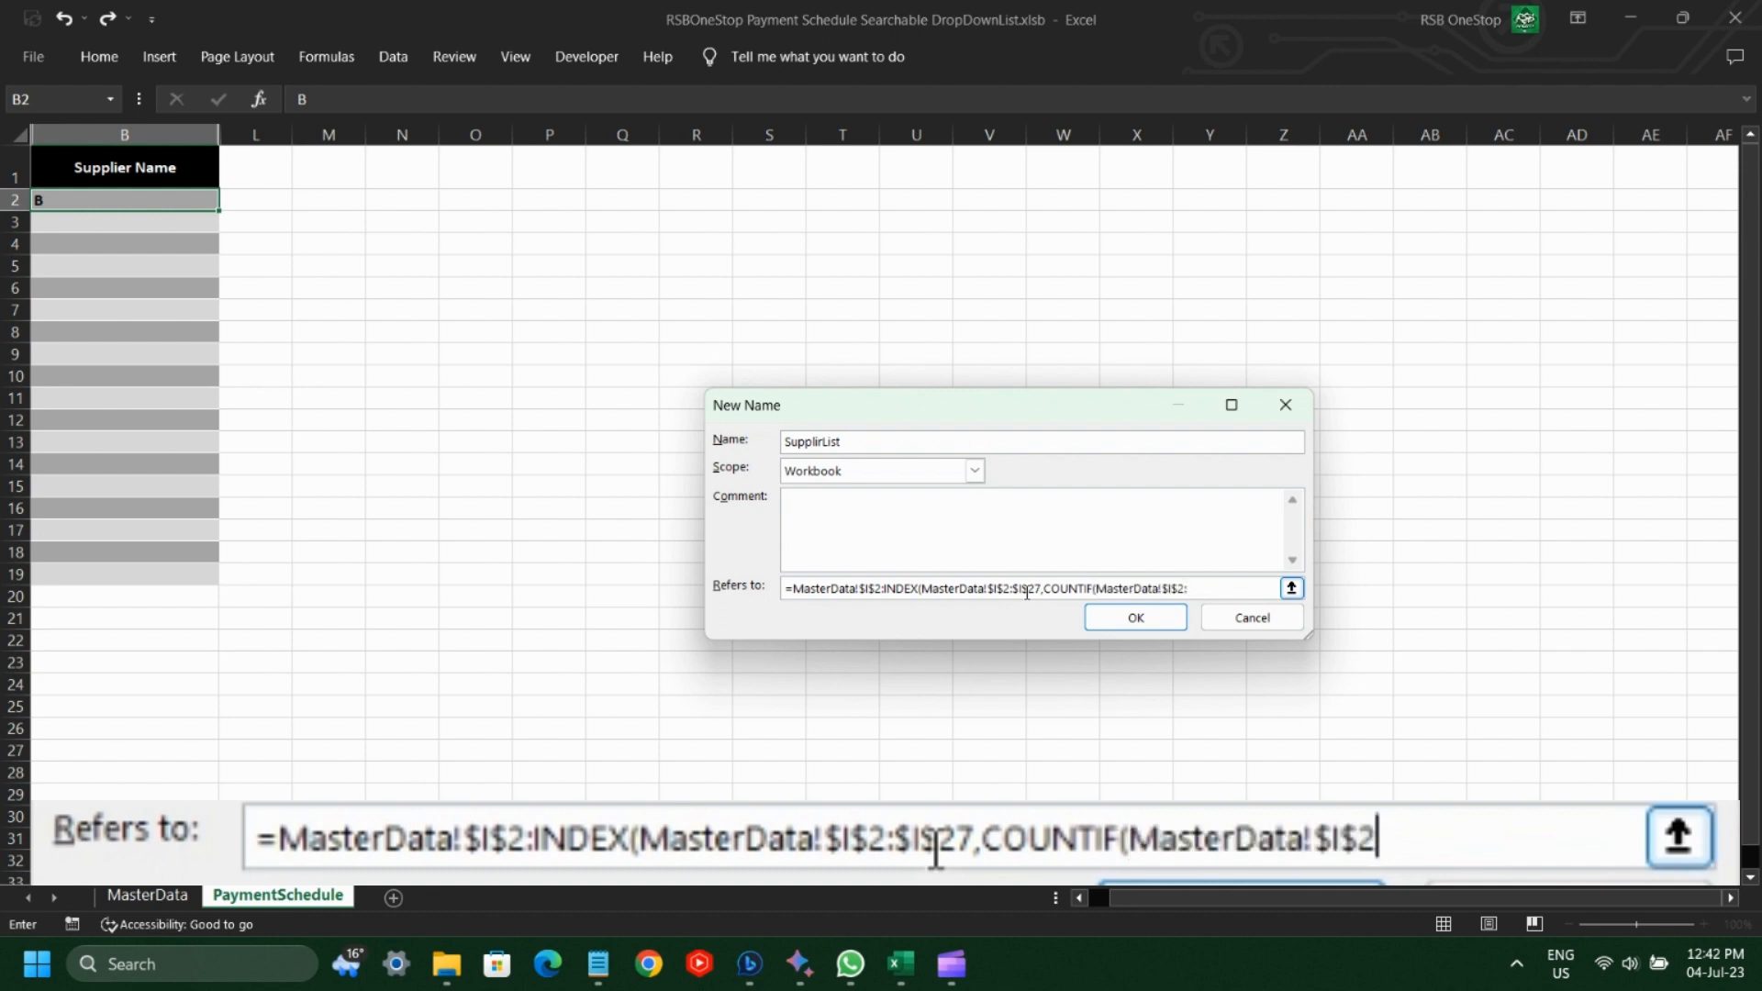
text(:$I$27,)
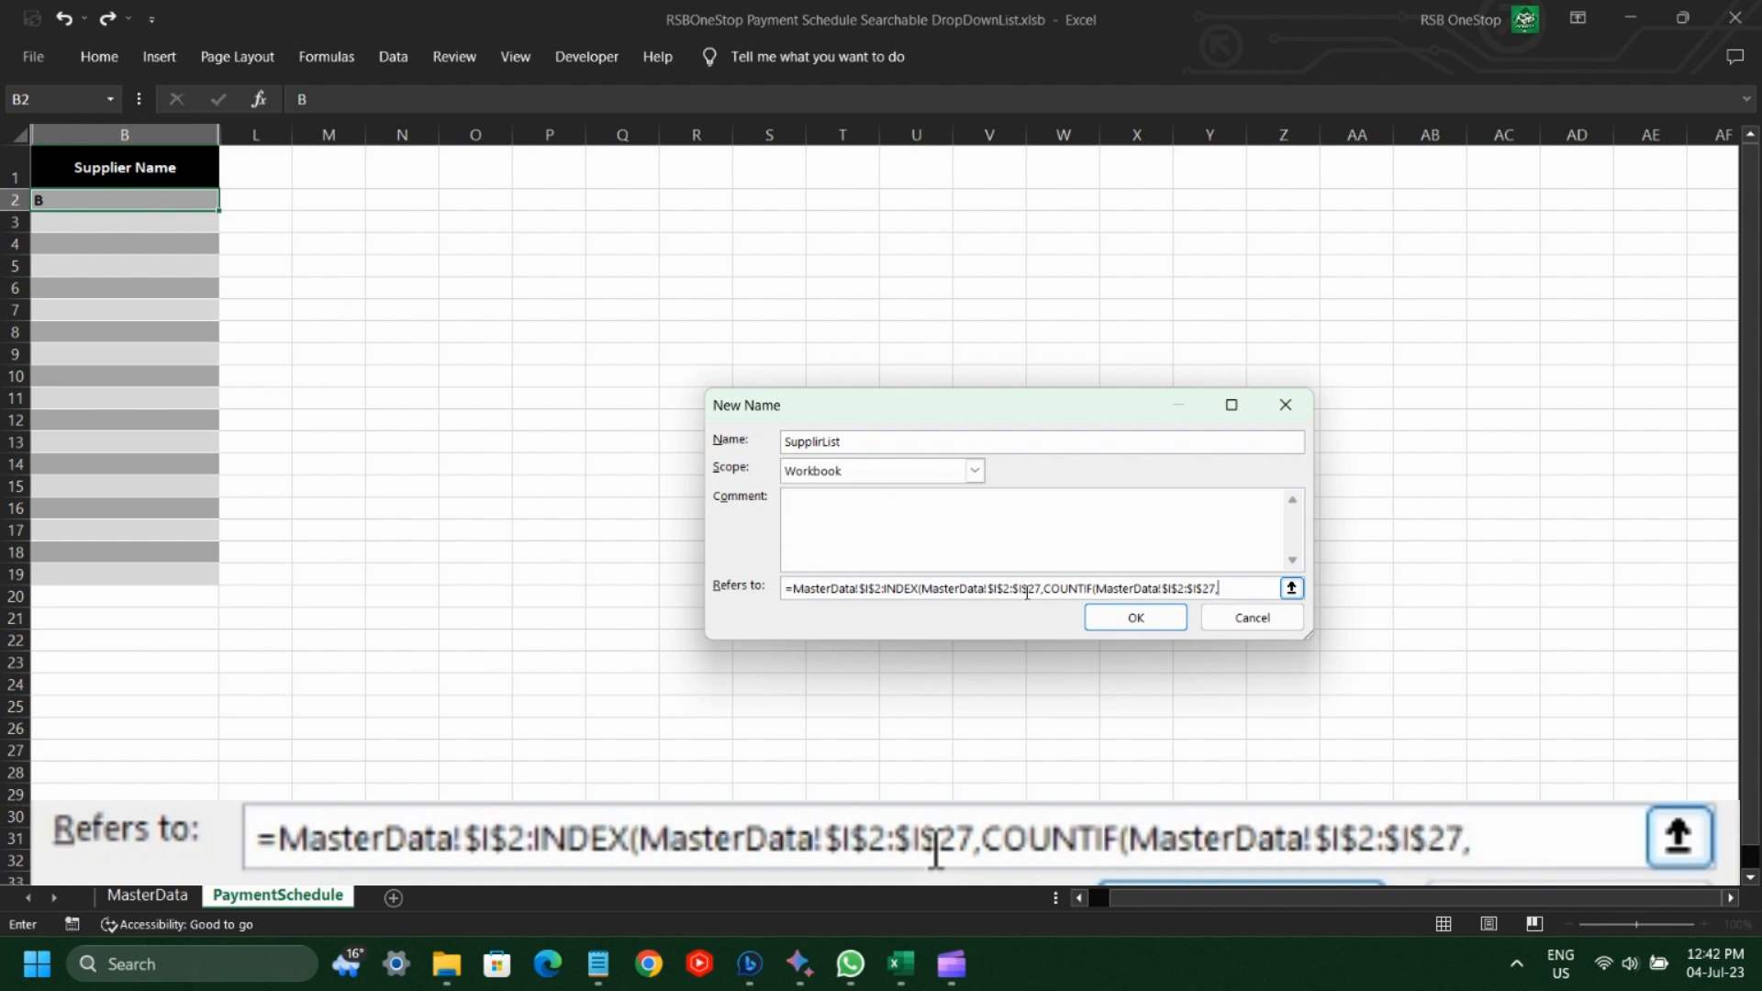
text("?*")))
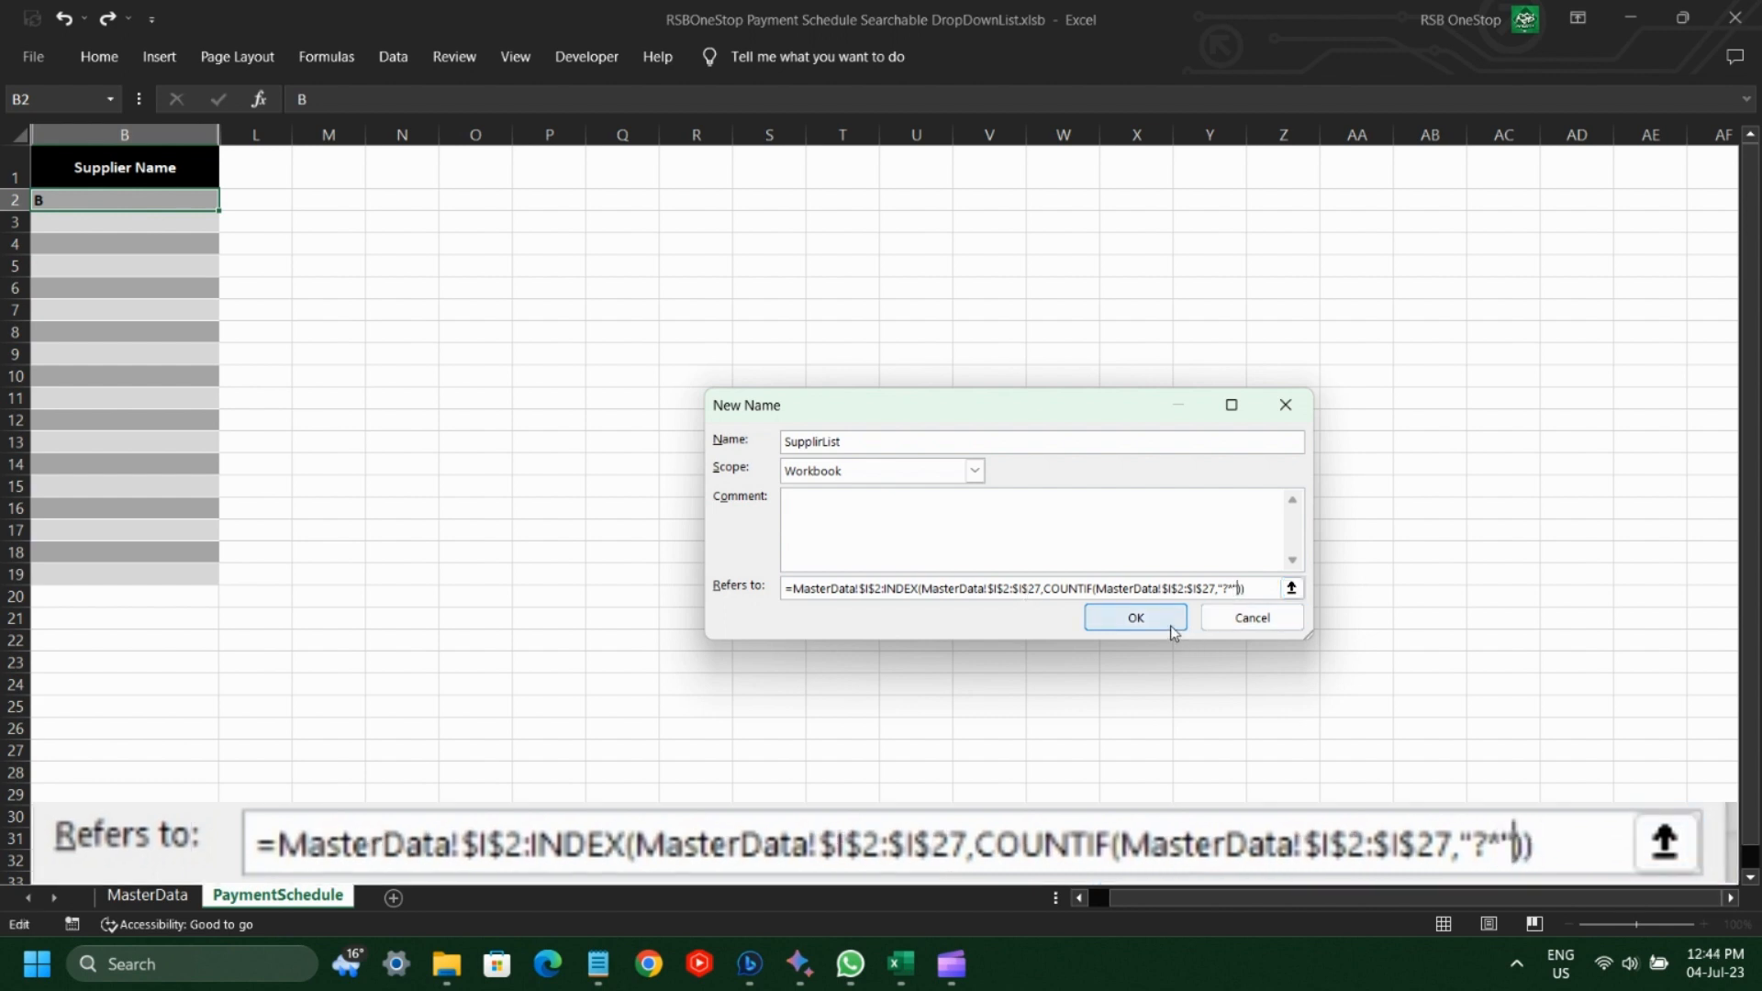
click(1121, 619)
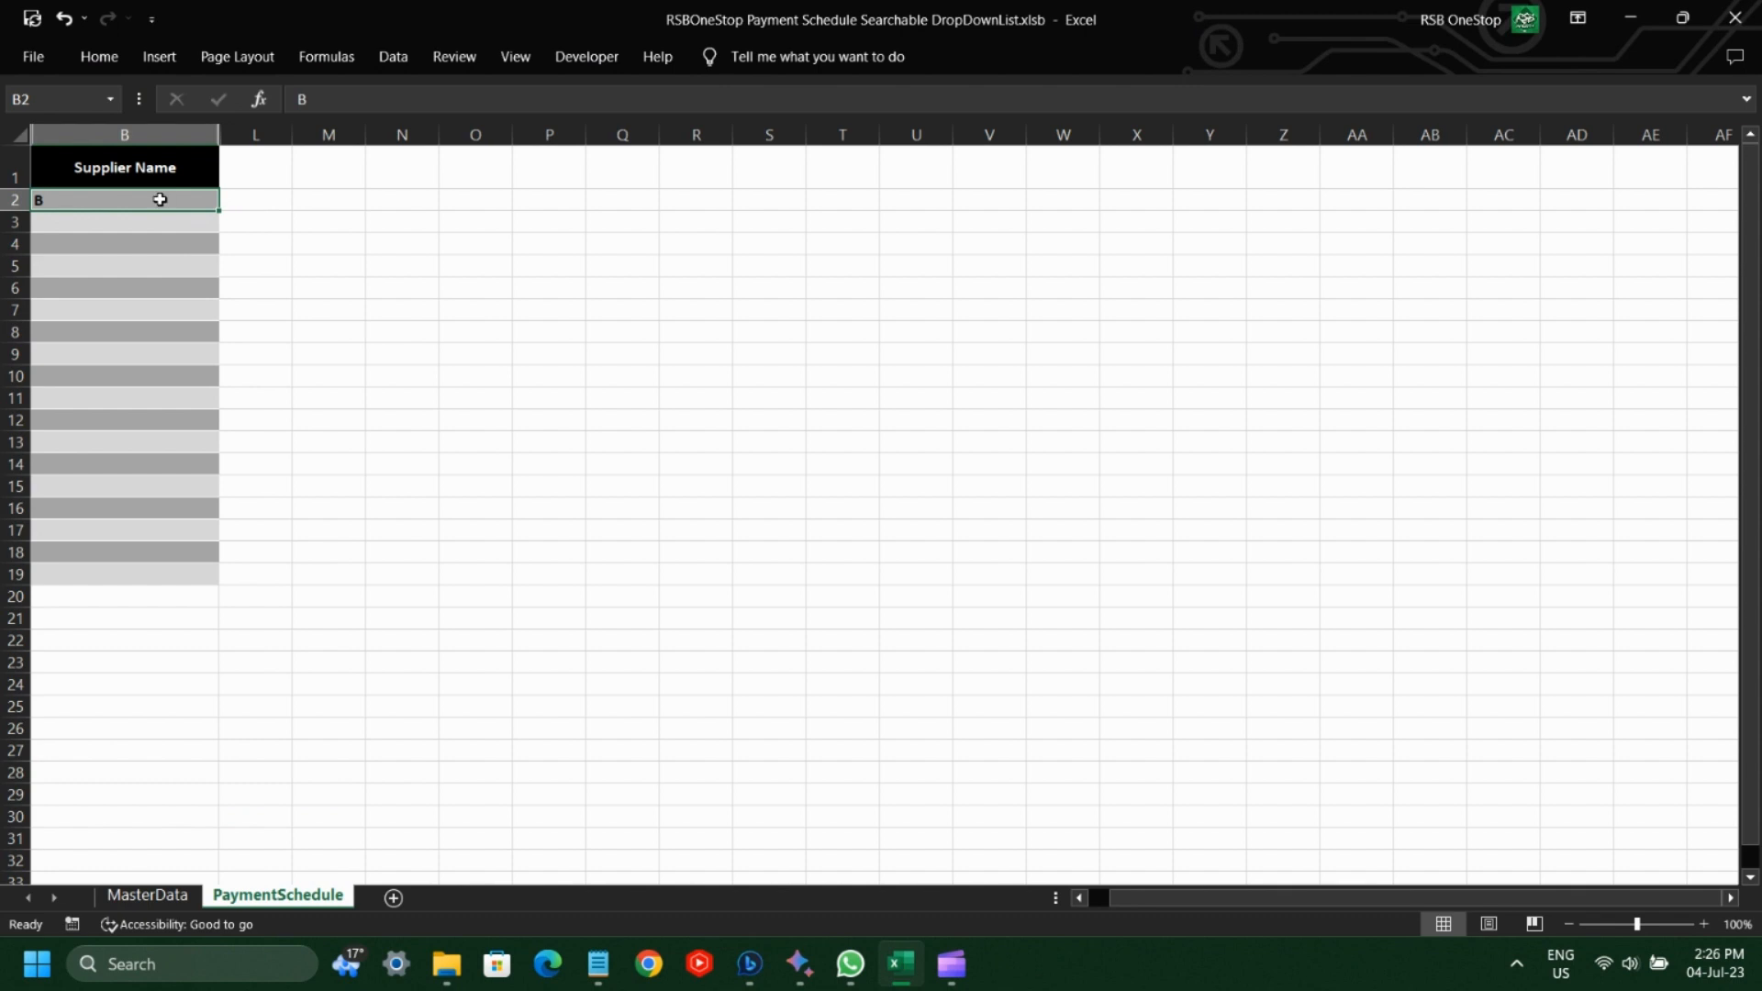
Add list data validation to cell B2 of PaymentSchedule with the defined name SupplirList as its source.
click(393, 57)
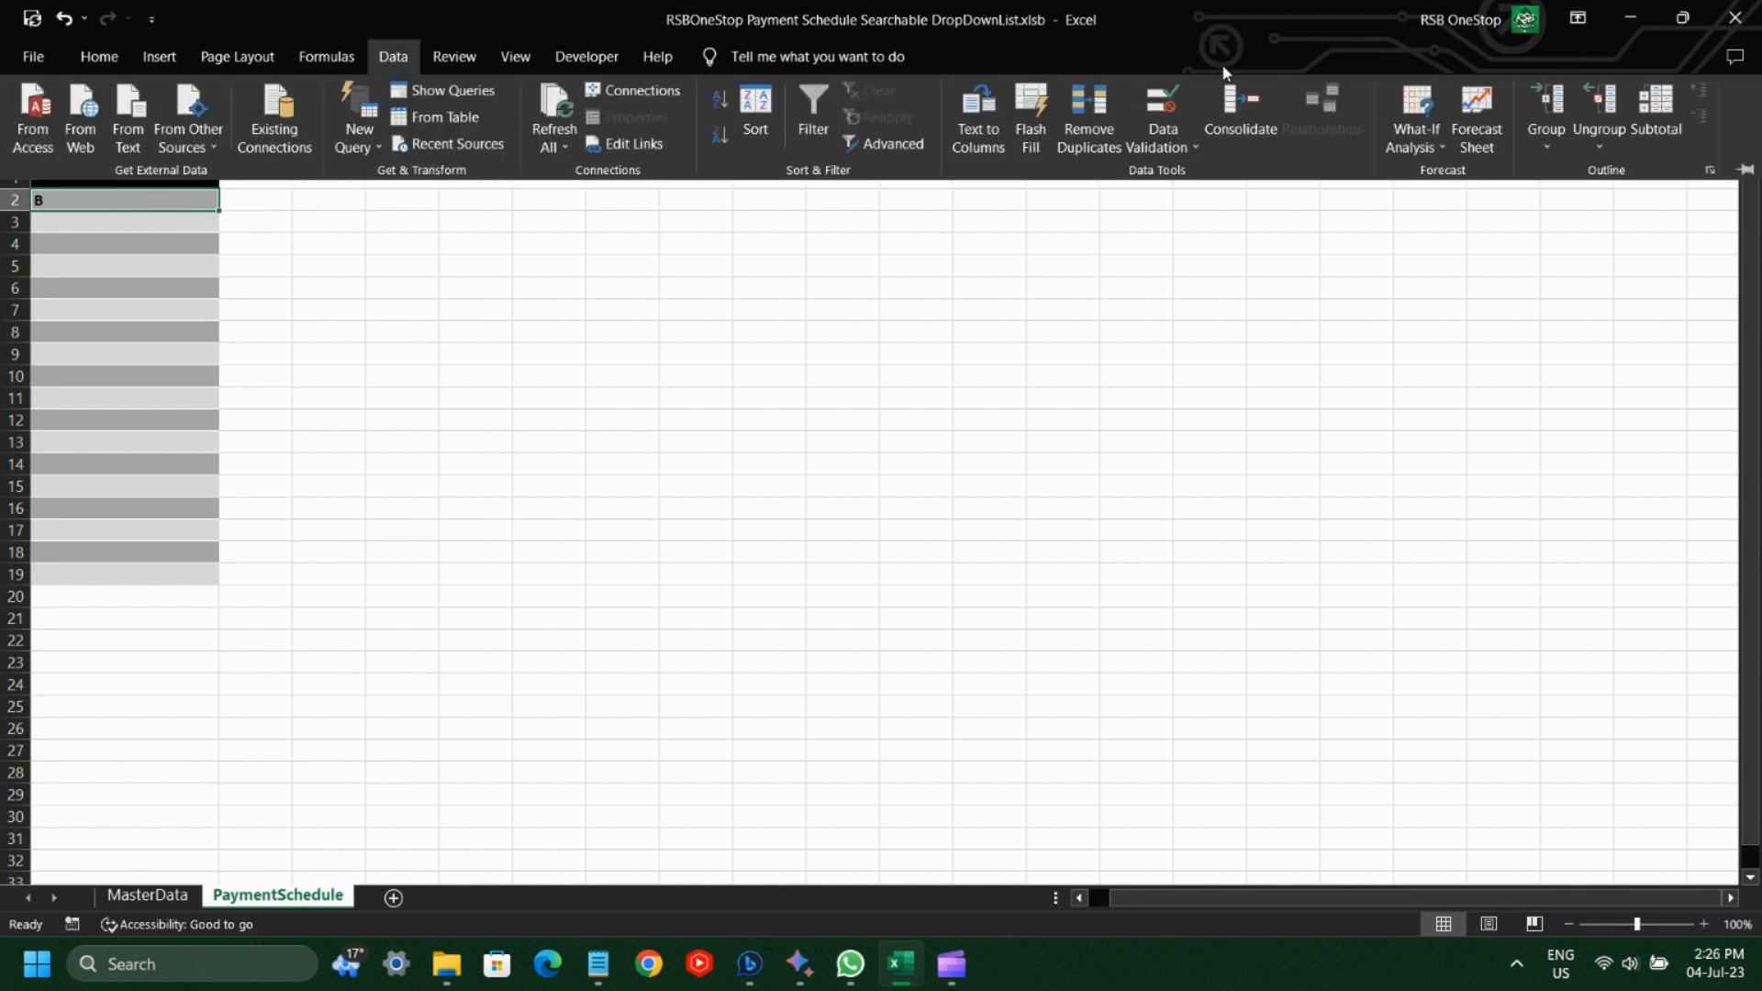
click(1164, 147)
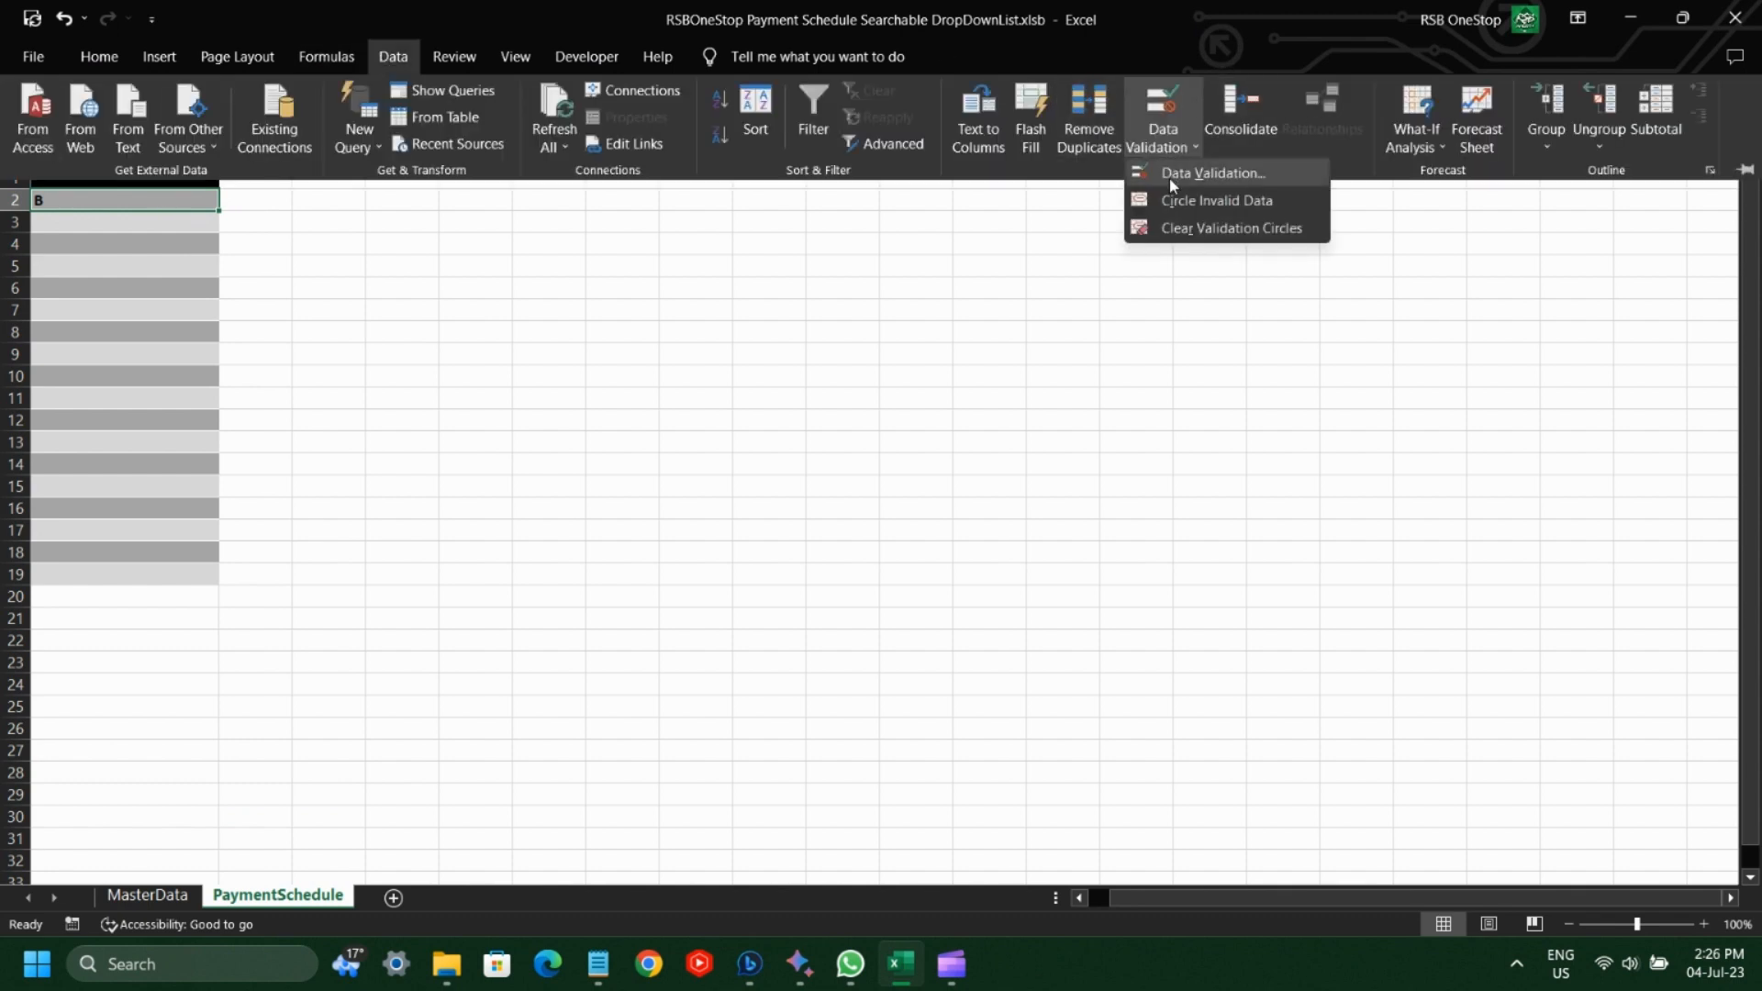
click(1169, 178)
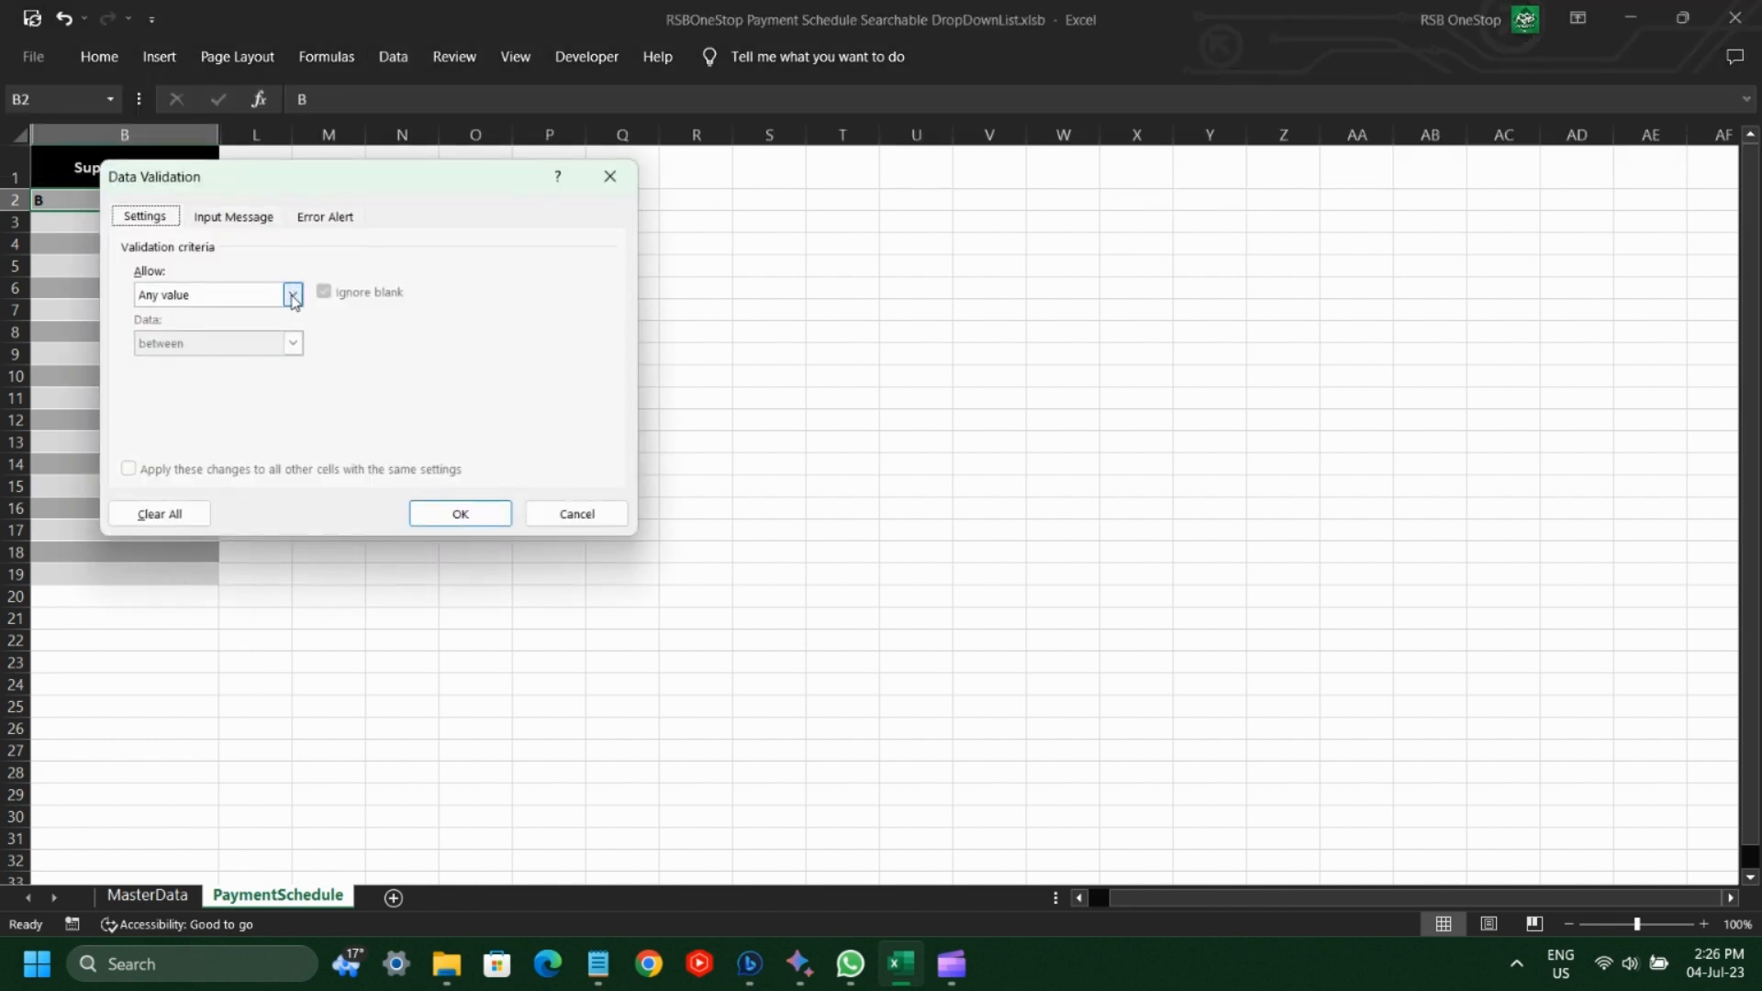
click(292, 294)
click(214, 367)
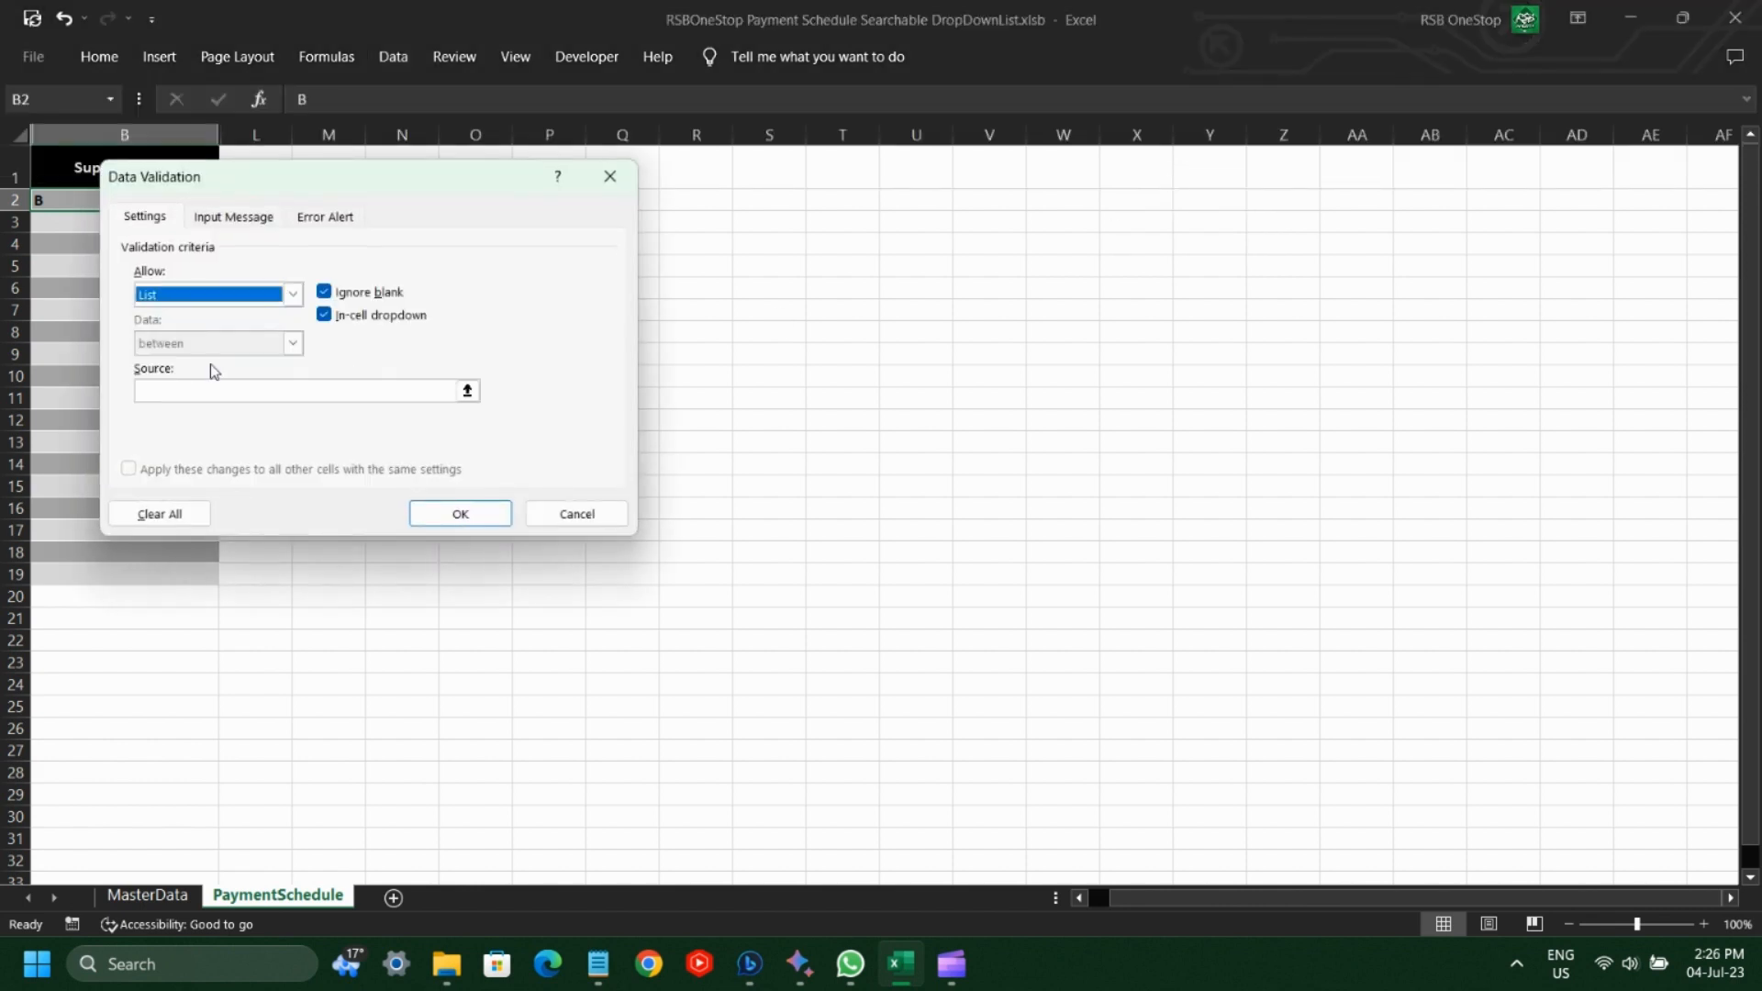
click(202, 399)
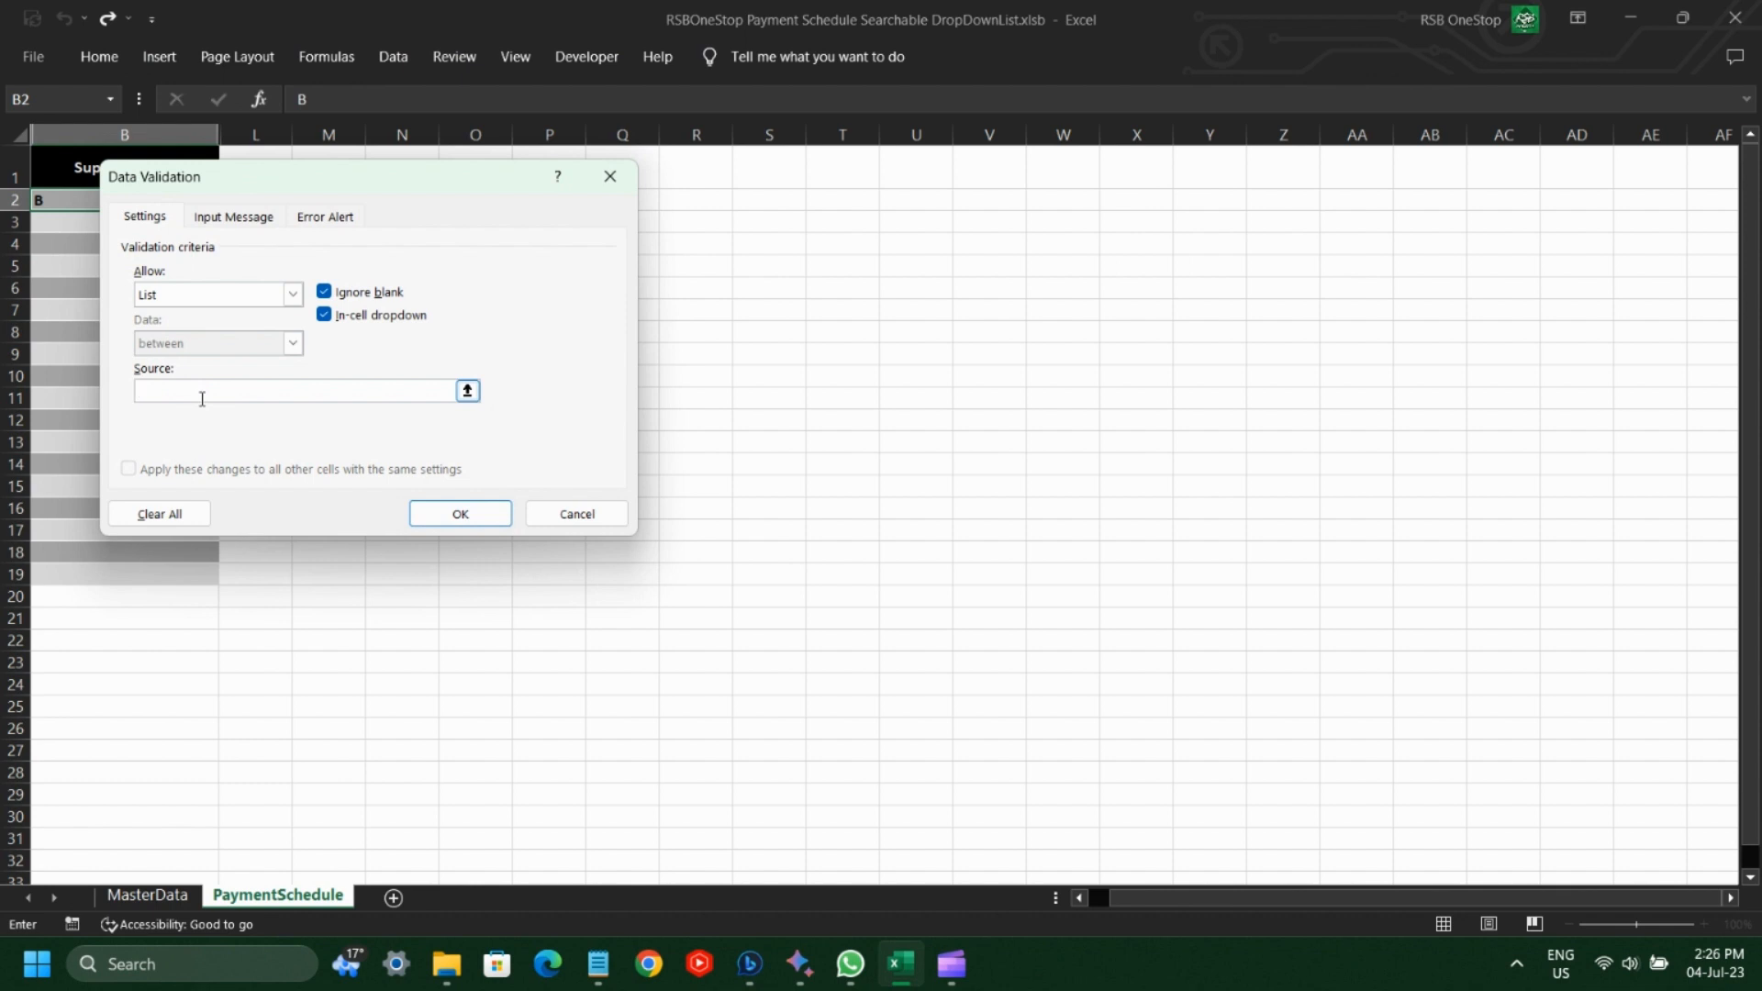
key(F3)
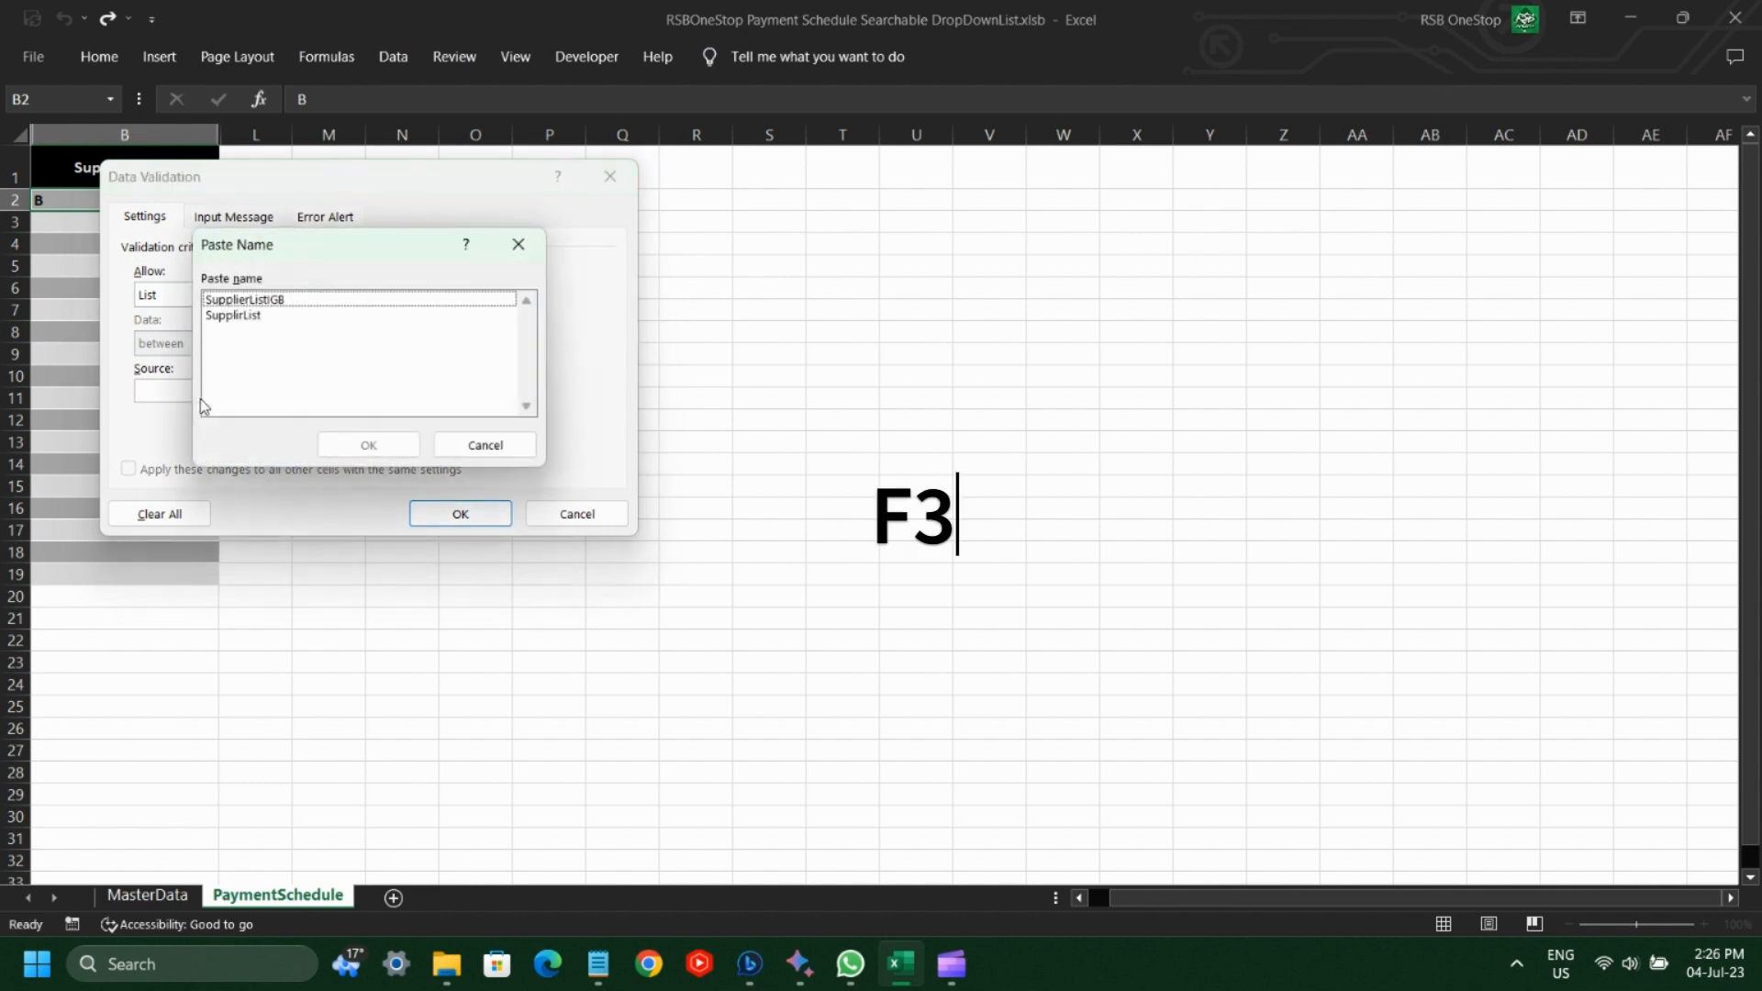
click(236, 314)
click(368, 444)
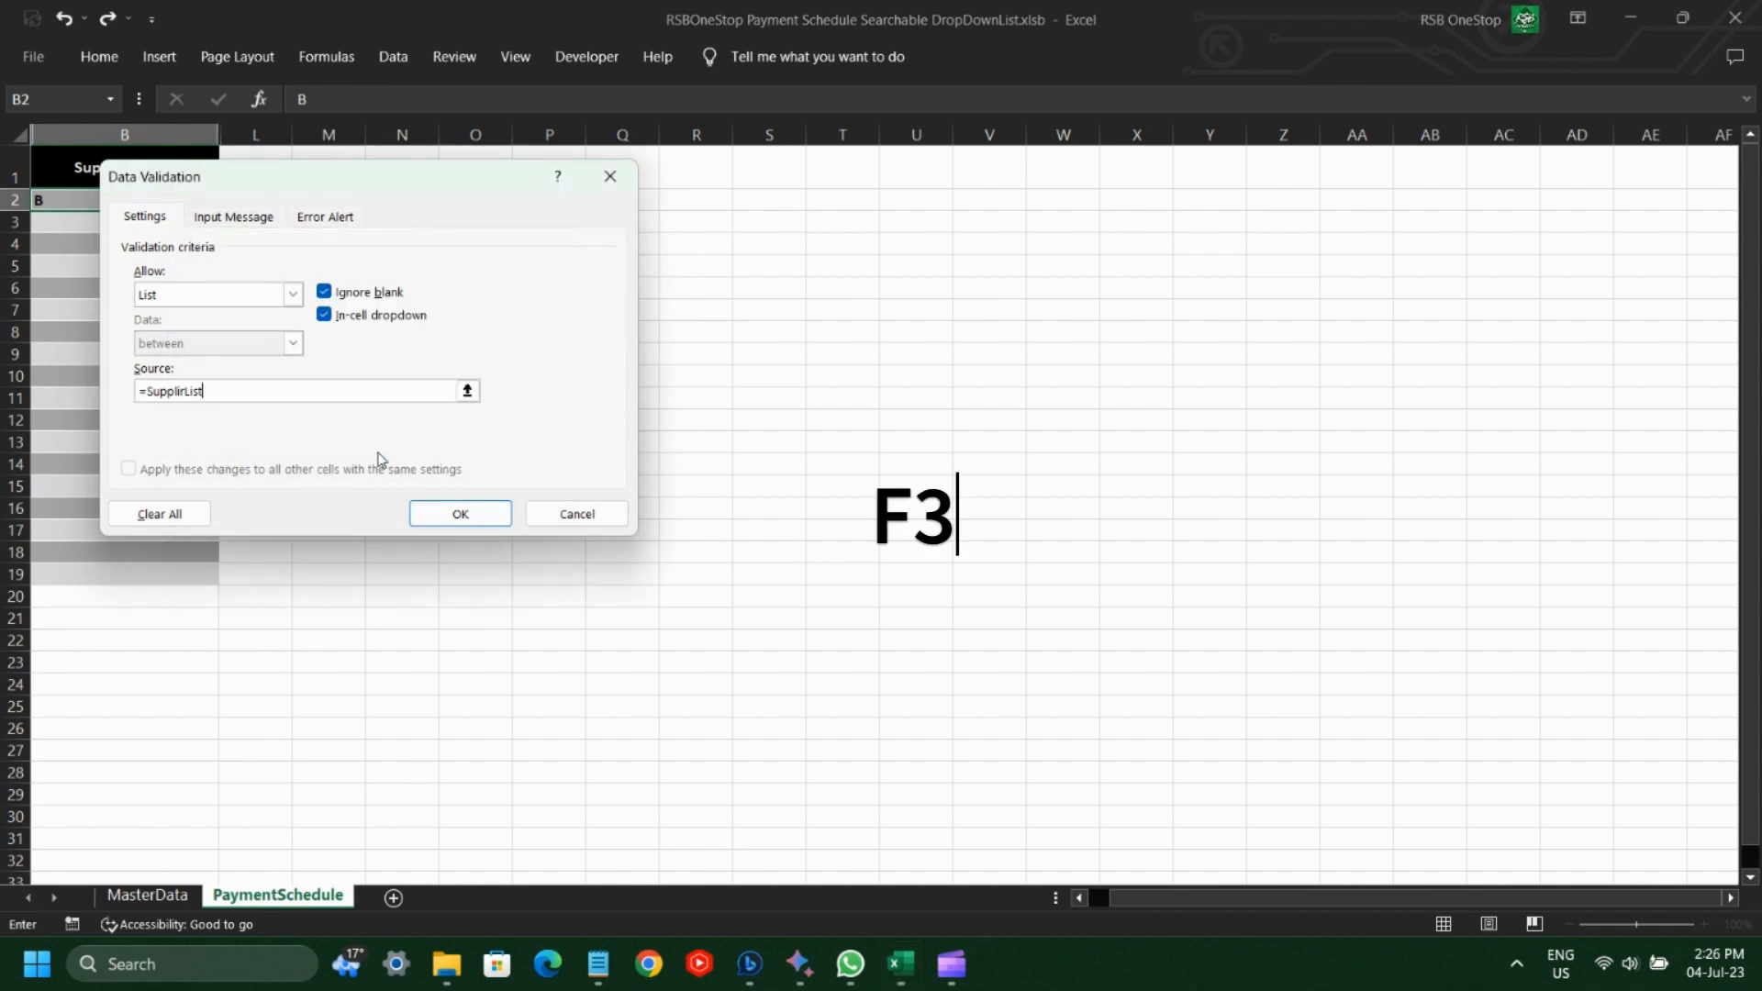
Turn off the error alert after invalid data for B2 and apply the validation.
click(323, 217)
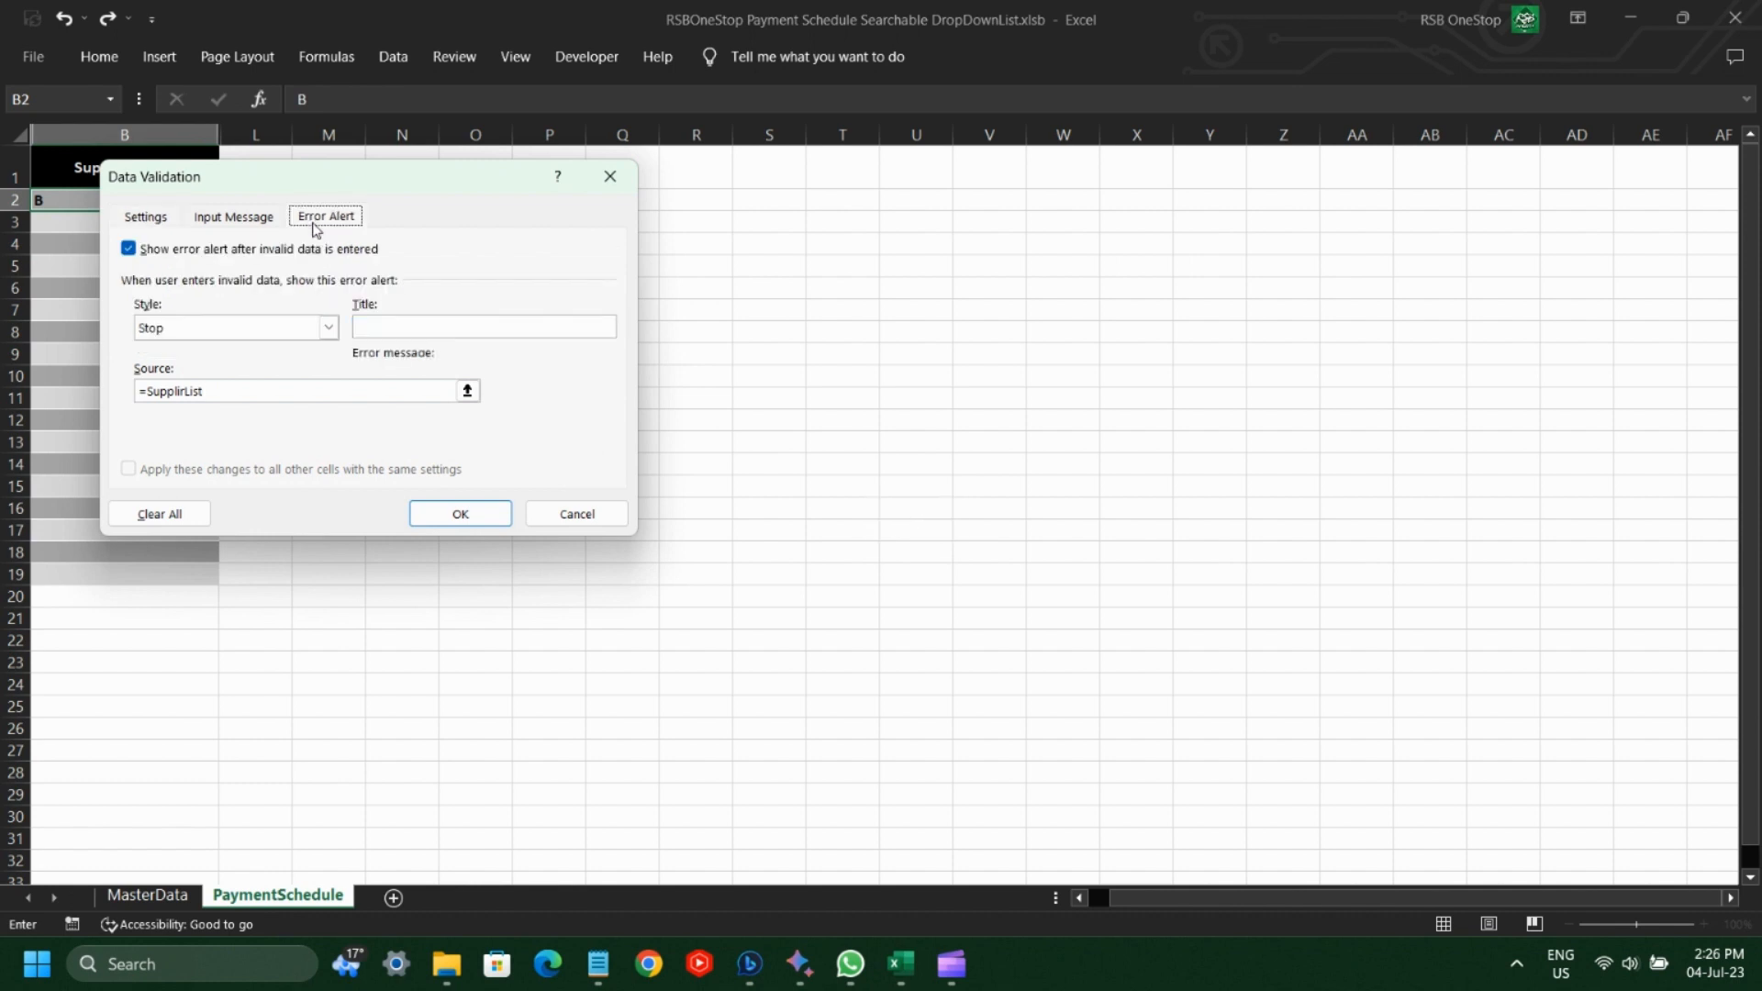
click(134, 250)
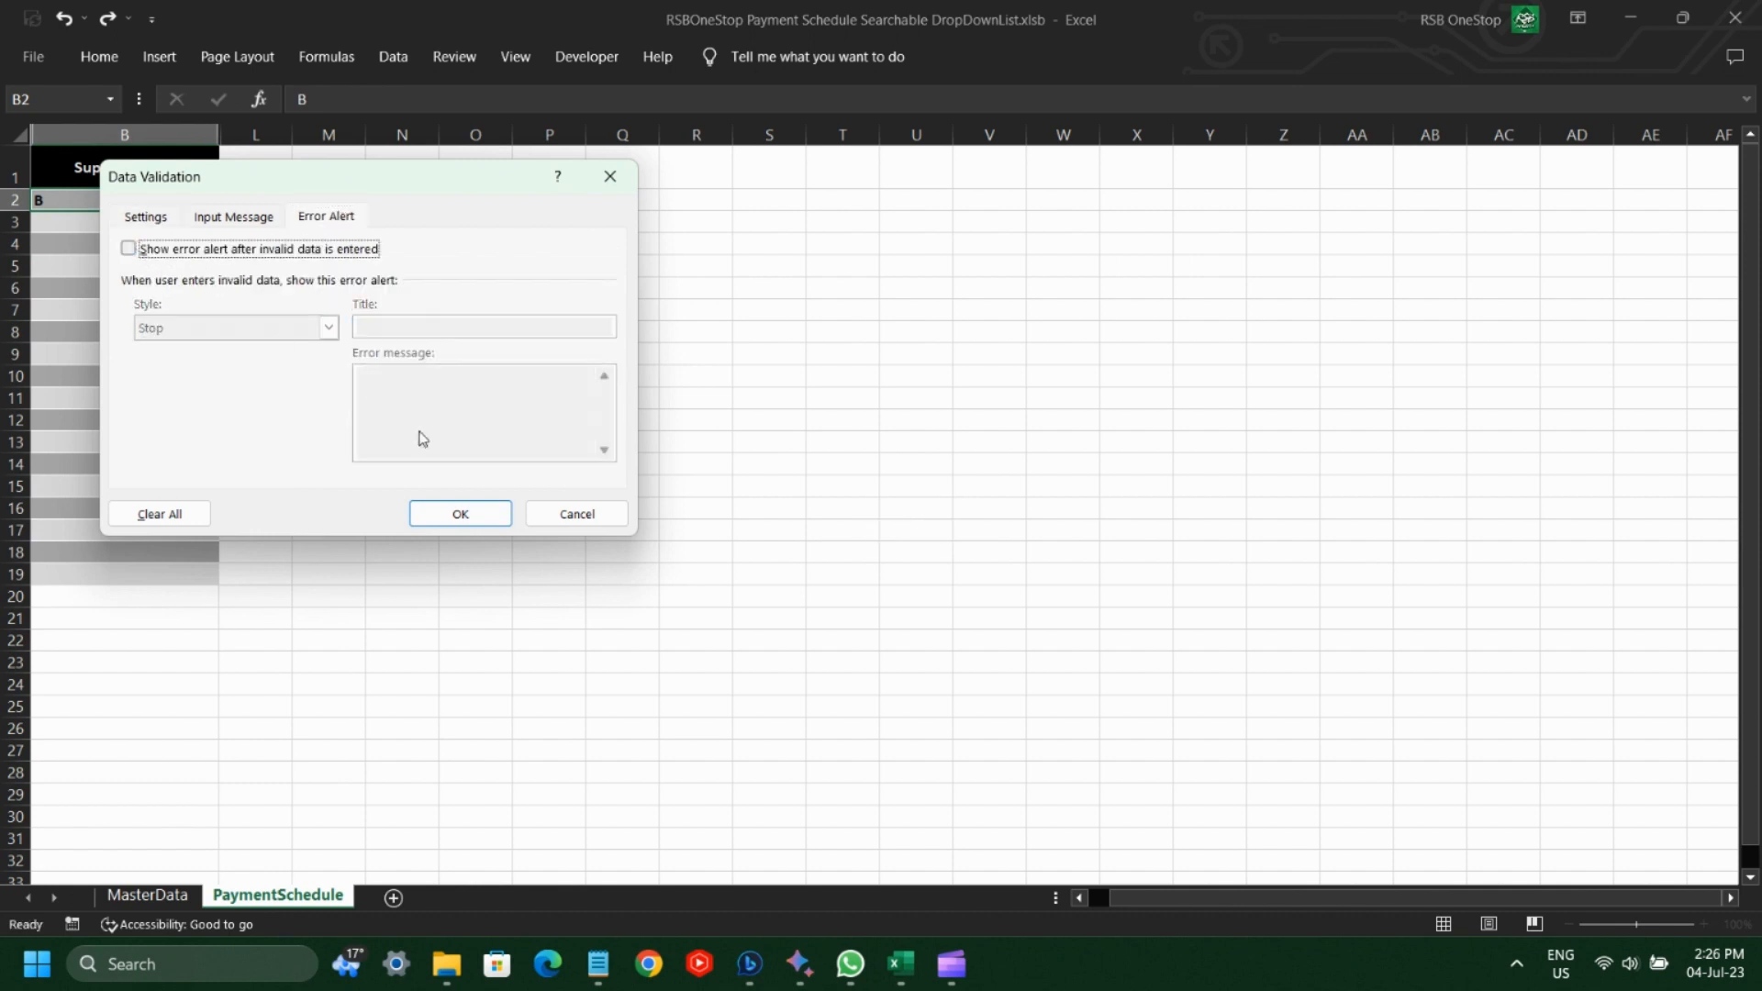
click(477, 513)
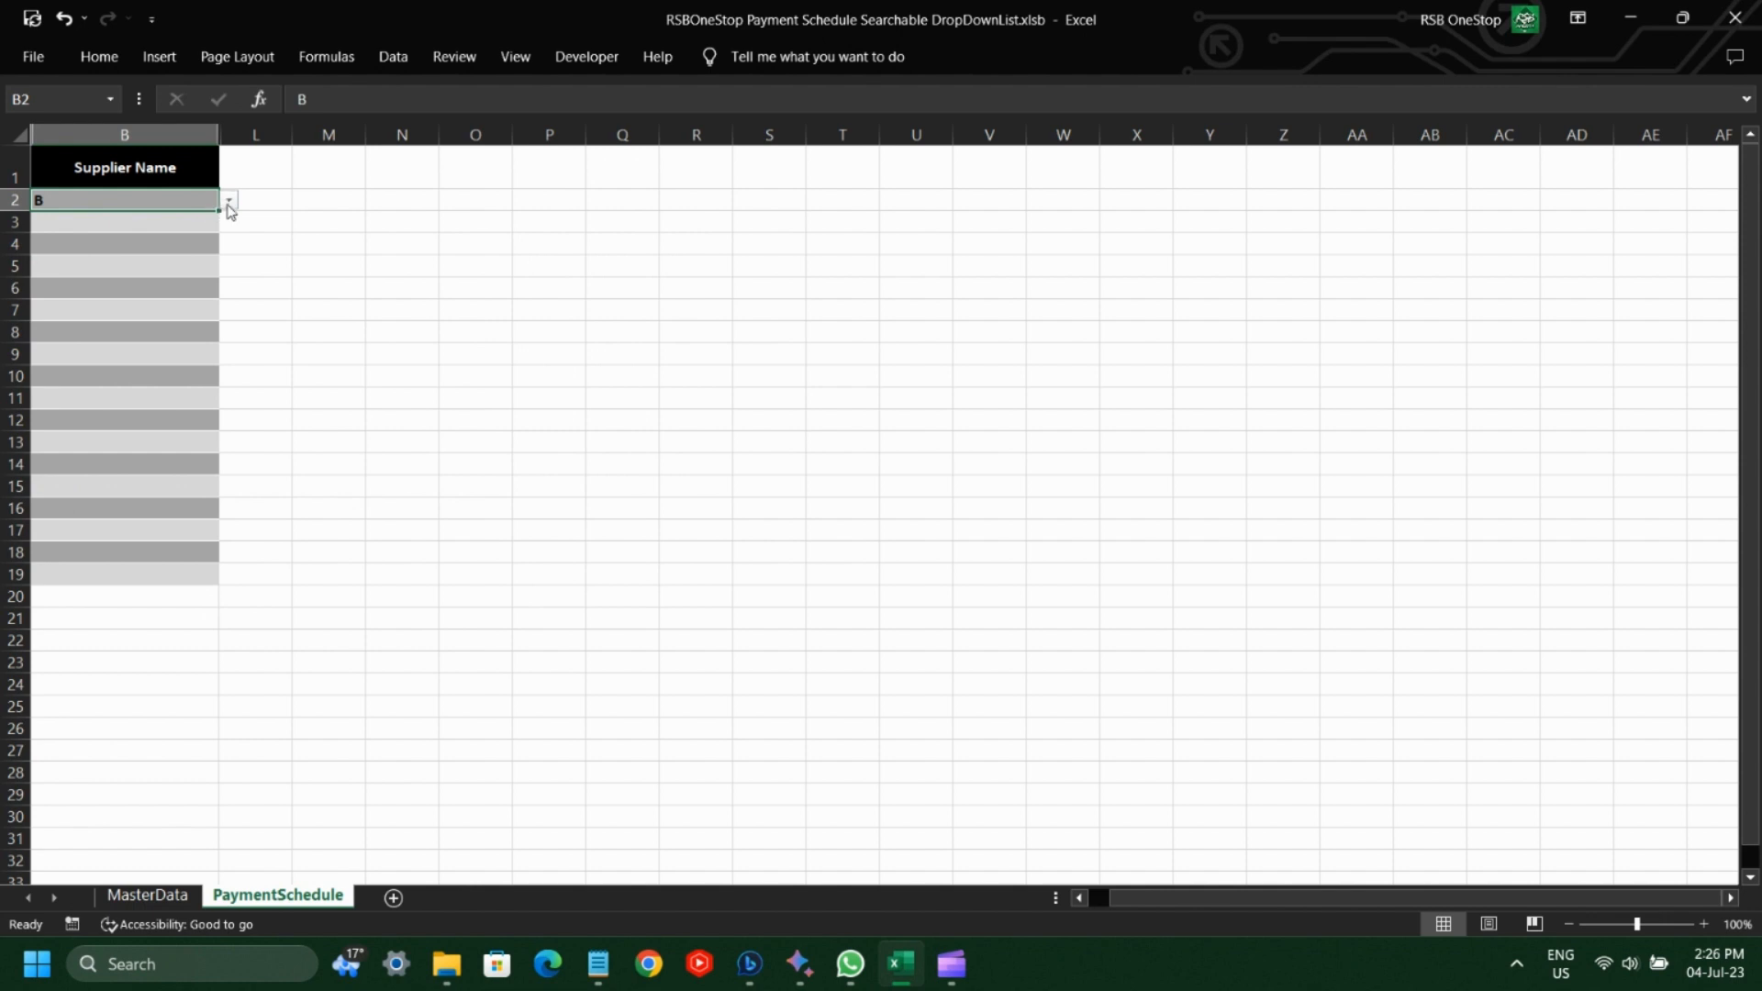
Test B2's drop-down with the search text alp in place of its current entry, and clear the cell.
click(230, 201)
click(158, 199)
key(BackSpace)
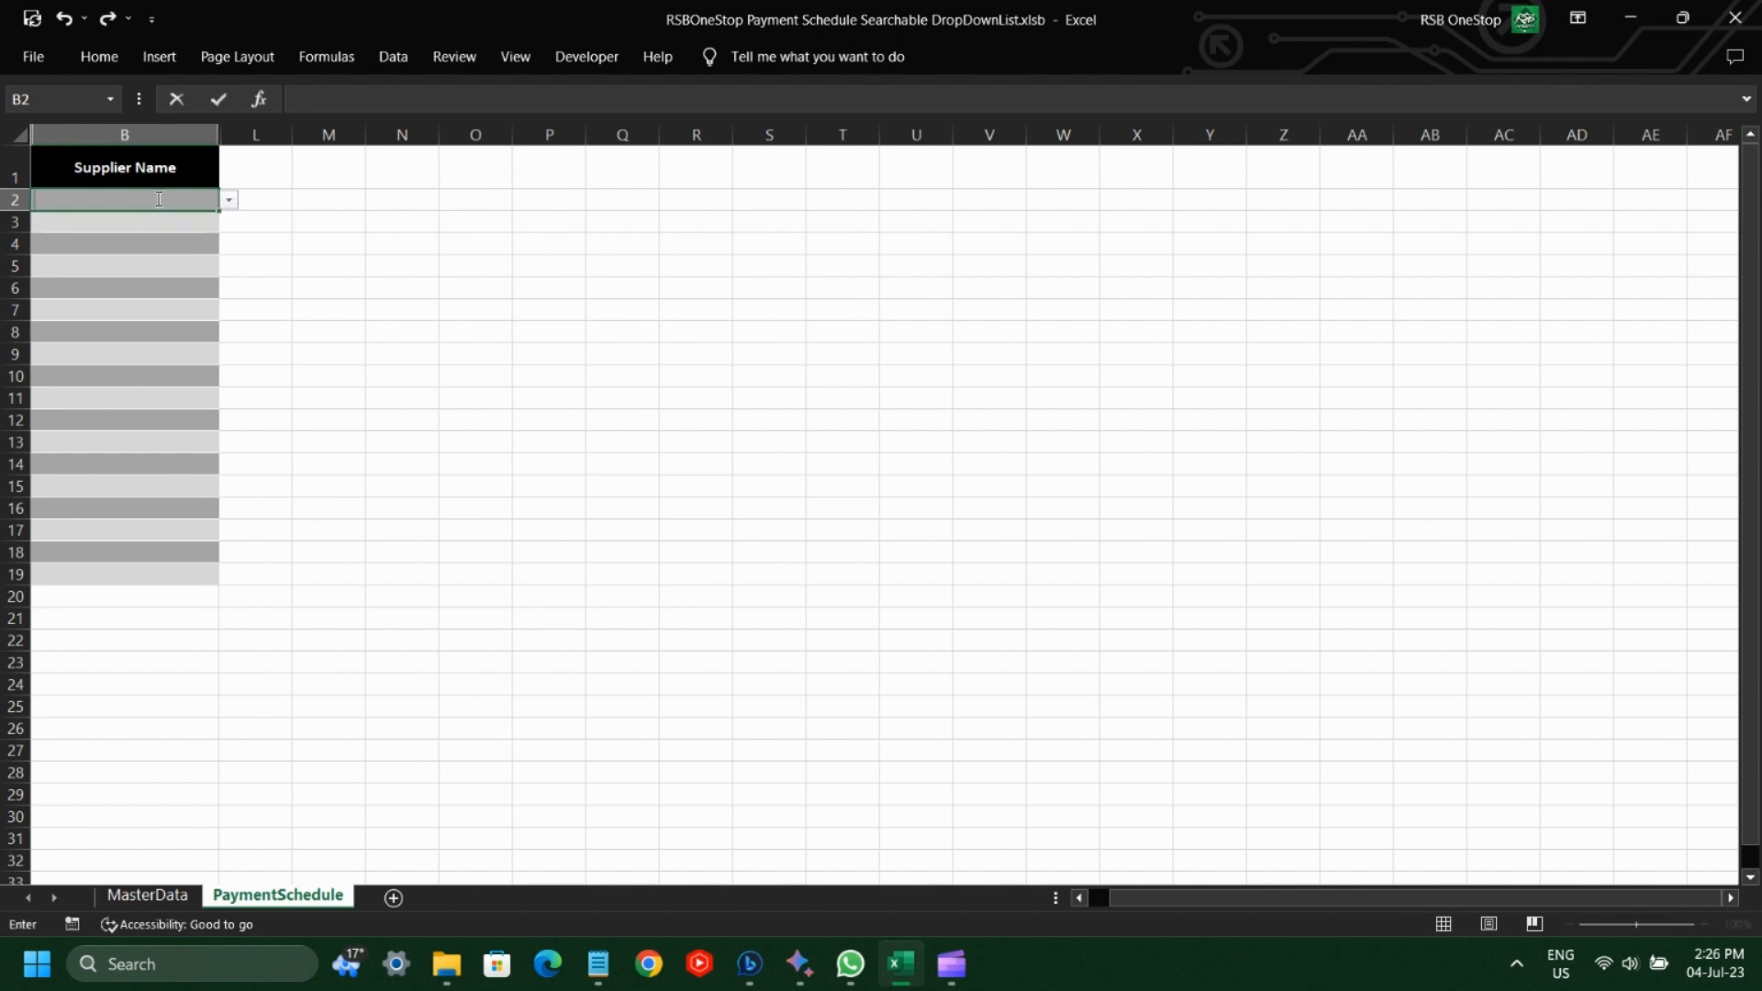
text(alp)
click(228, 201)
click(227, 202)
key(Delete)
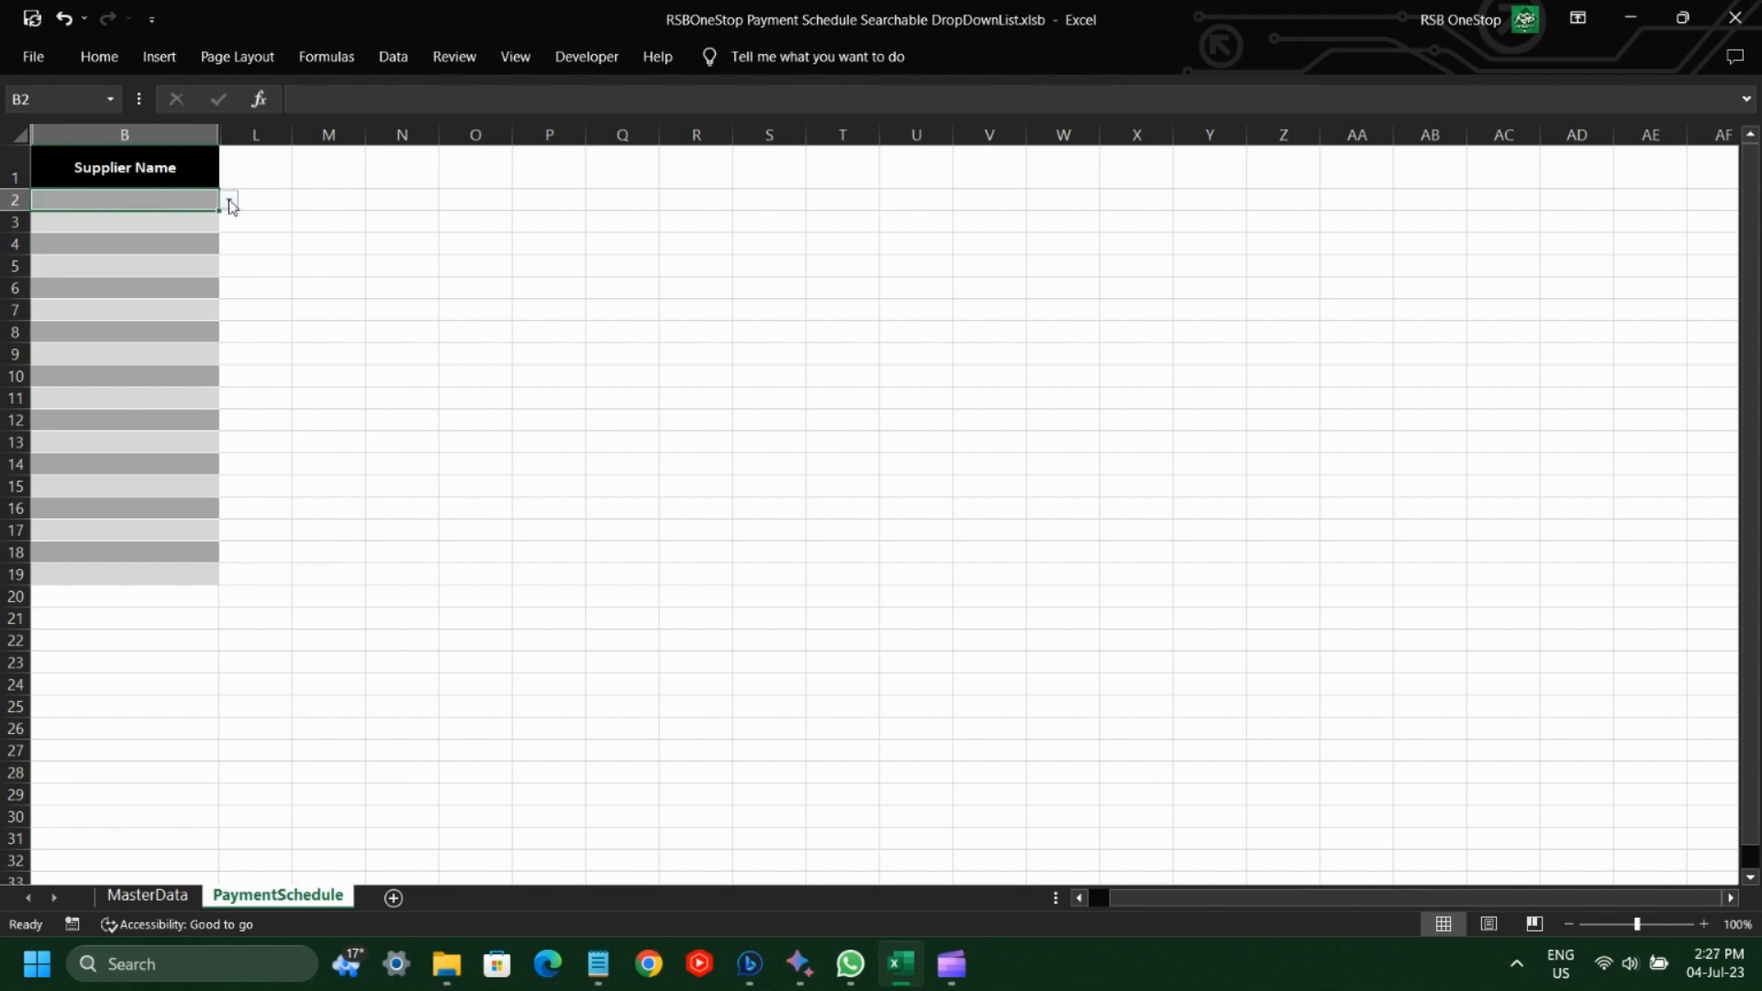
Check B2's drop-down with the cell empty and with the search text zulu.
click(228, 201)
mouse_move(227, 245)
mouse_down()
mouse_move(229, 274)
mouse_move(224, 244)
mouse_up()
click(143, 196)
text(zulu)
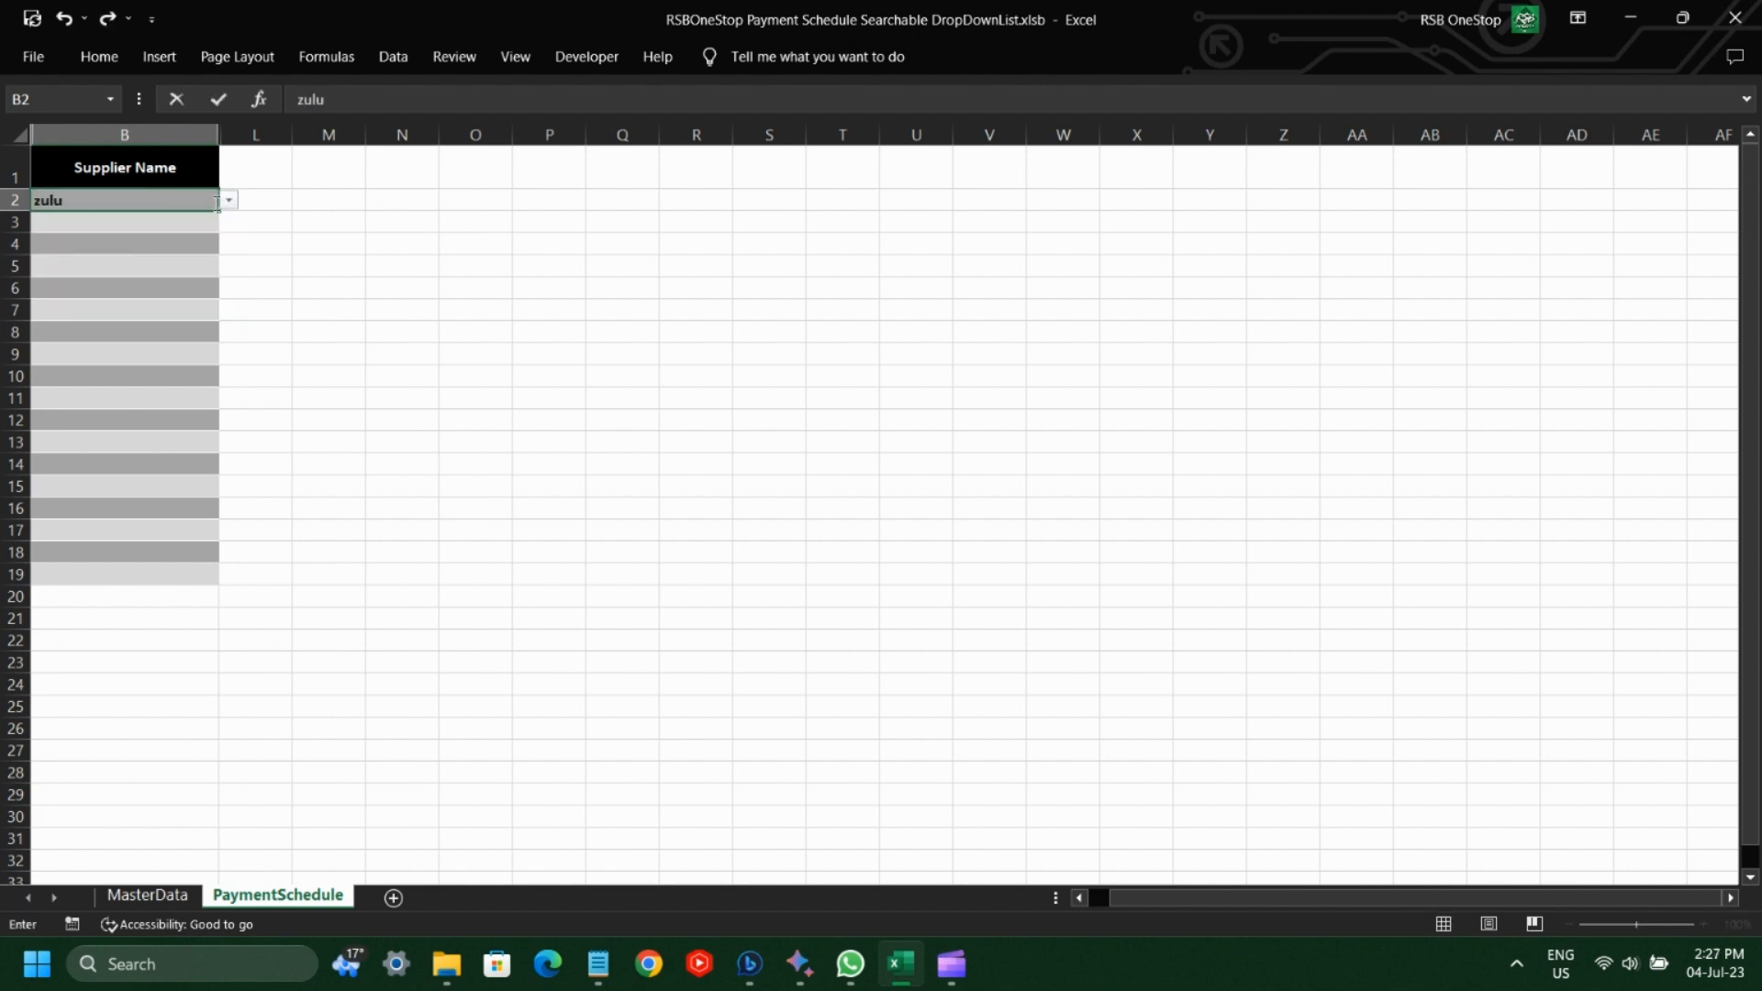
click(228, 200)
Clear cell B2 and look through its full supplier drop-down list.
click(165, 198)
key(Delete)
click(228, 201)
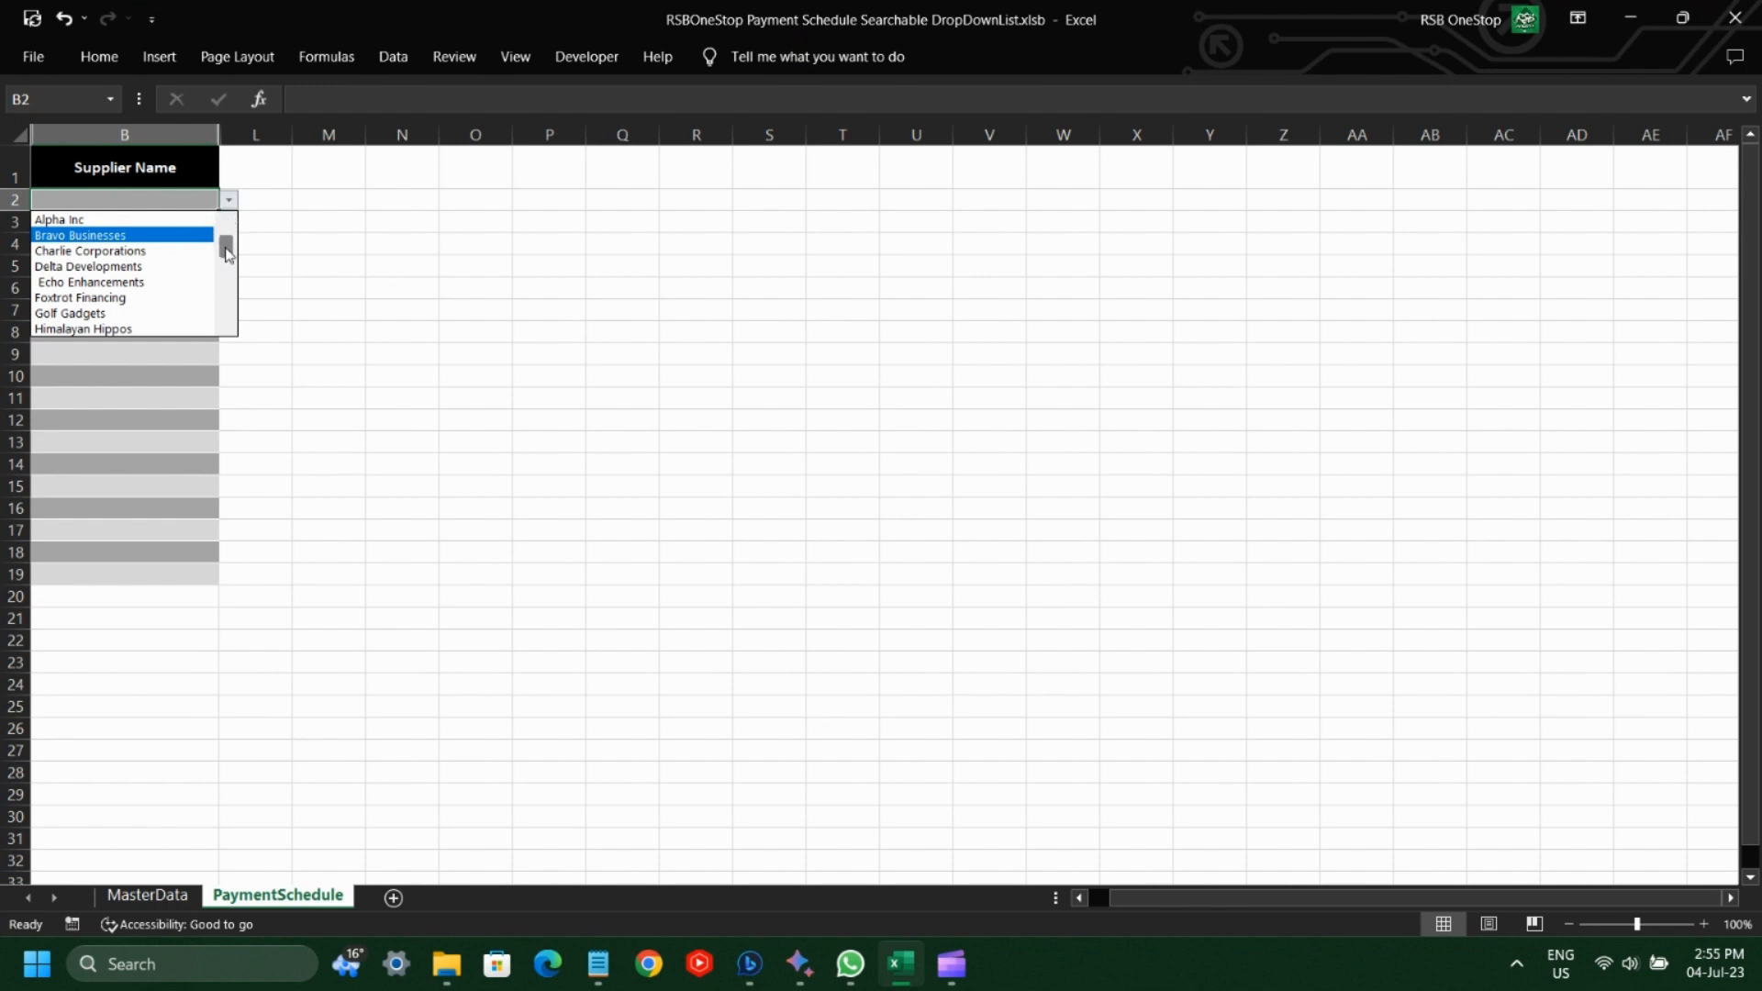
mouse_move(226, 253)
mouse_down()
mouse_move(225, 298)
mouse_move(221, 248)
mouse_up()
click(233, 331)
click(233, 331)
click(339, 284)
Copy cell B2 with its drop-down to the rest of the Supplier Name column, down to B19.
key(ctrl+c)
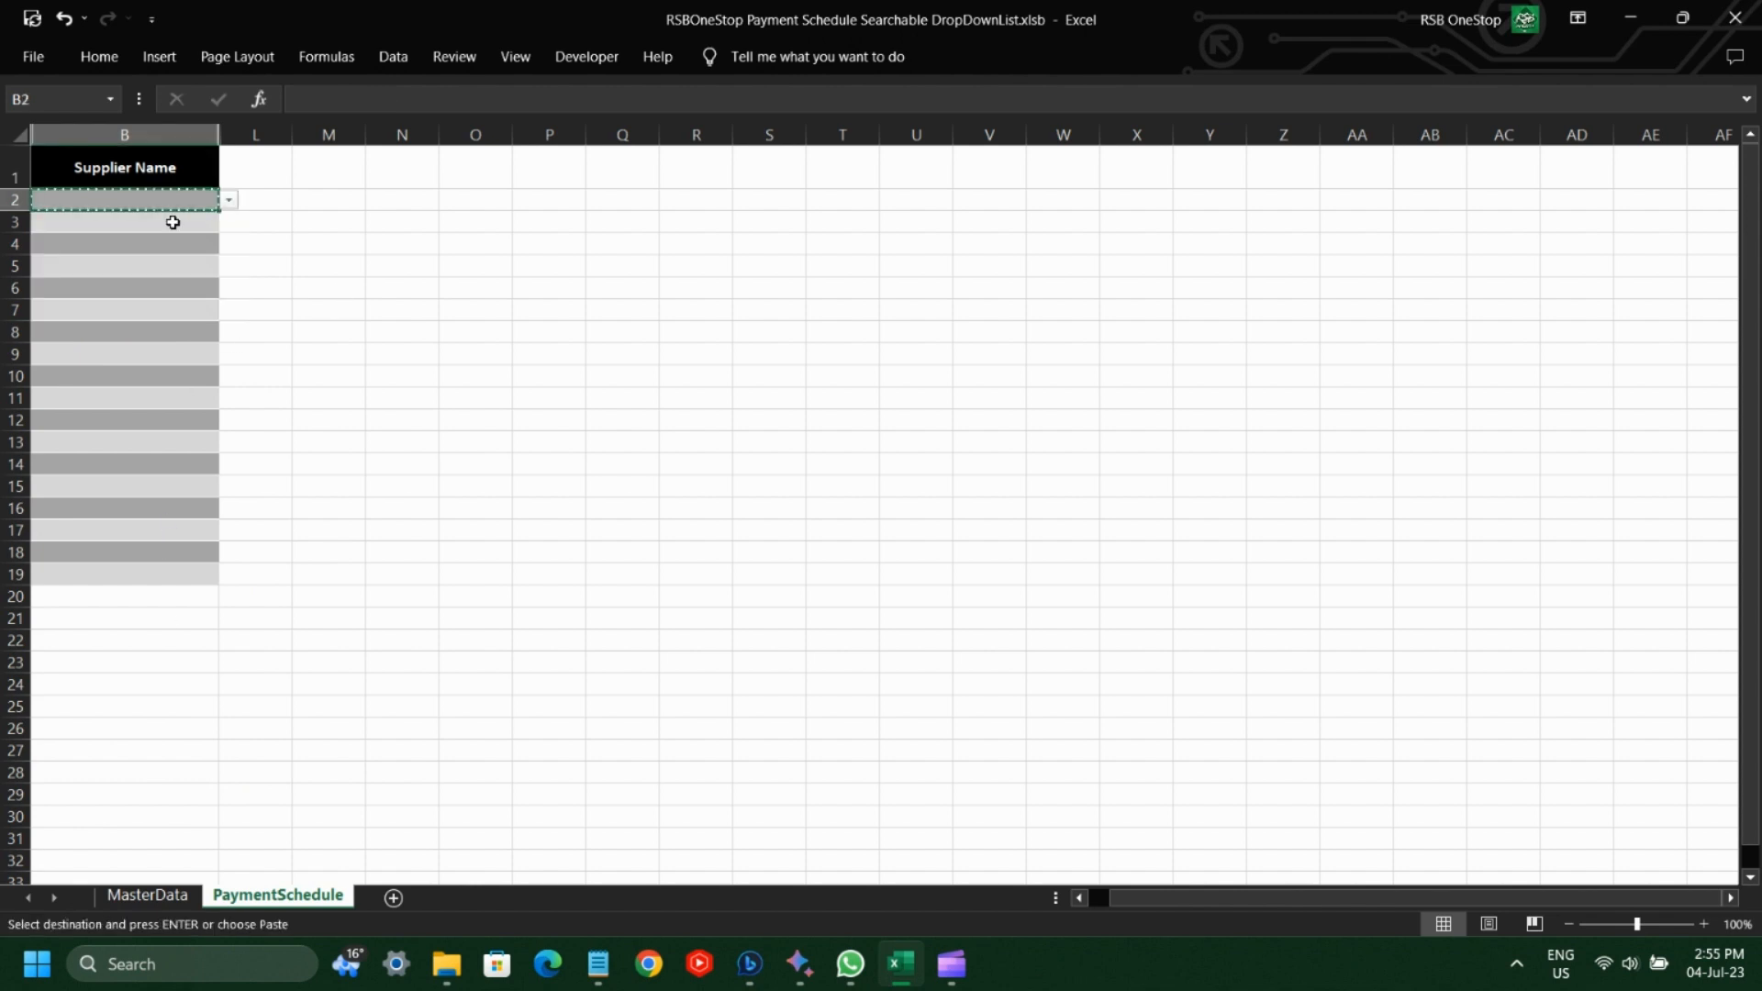
key(shift+Down)
key(shift+Down)
key(shift+Down)
key(shift+Down)
key(shift+Down)
key(shift+Down)
key(shift+Down)
key(shift+Down)
key(shift+Down)
key(shift+Down)
key(shift+Down)
key(shift+Down)
key(shift+Down)
key(shift+Down)
key(shift+Down)
key(shift+Down)
key(shift+Down)
key(shift+Down)
key(shift+Up)
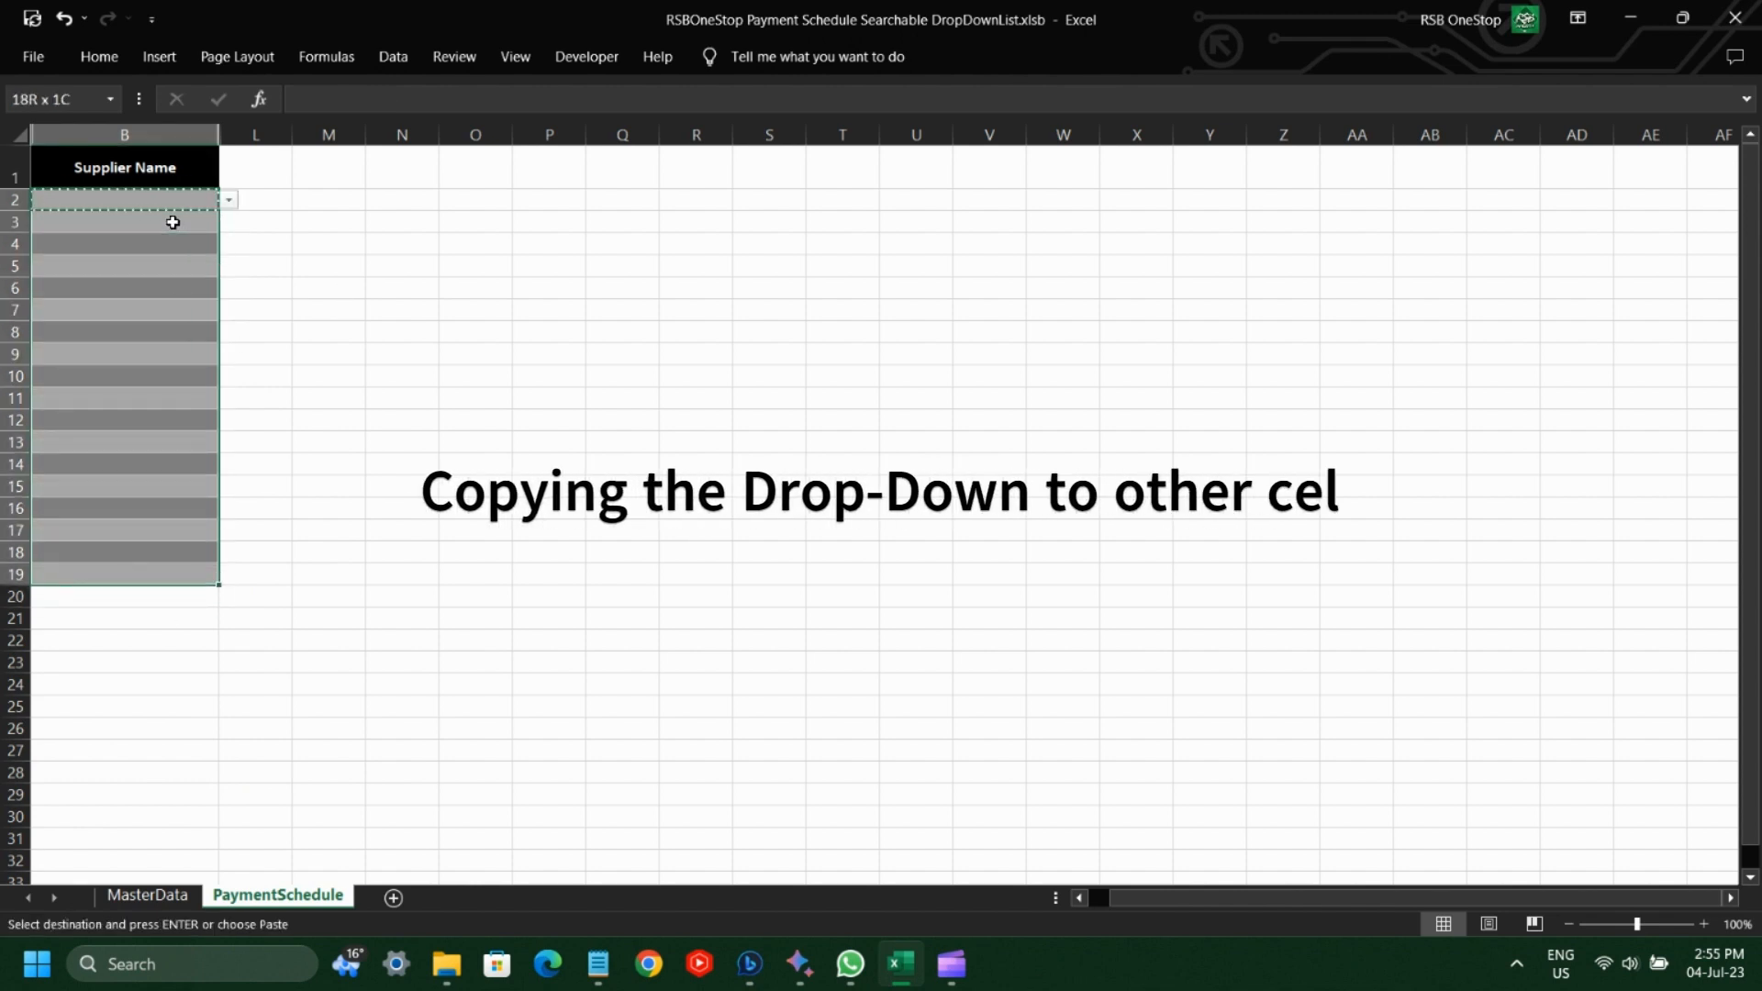
key(Return)
Enter the search text gh in B3 and in B2, checking the drop-down of each cell.
click(173, 222)
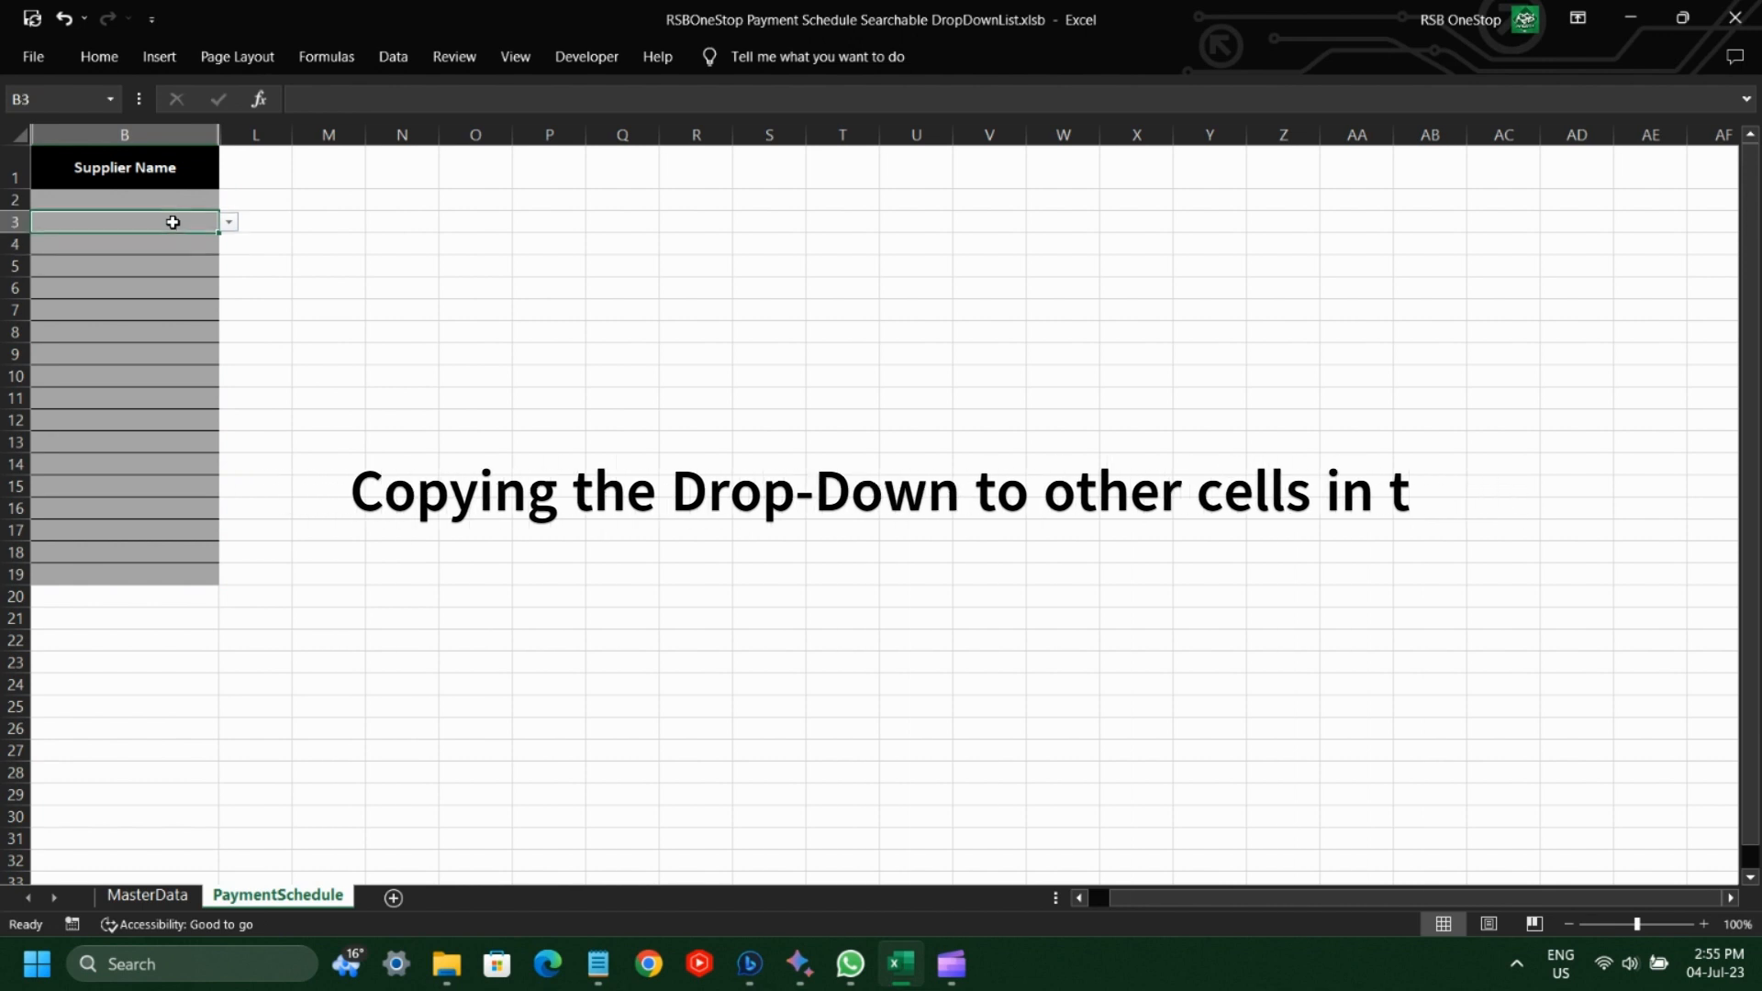
text(gh)
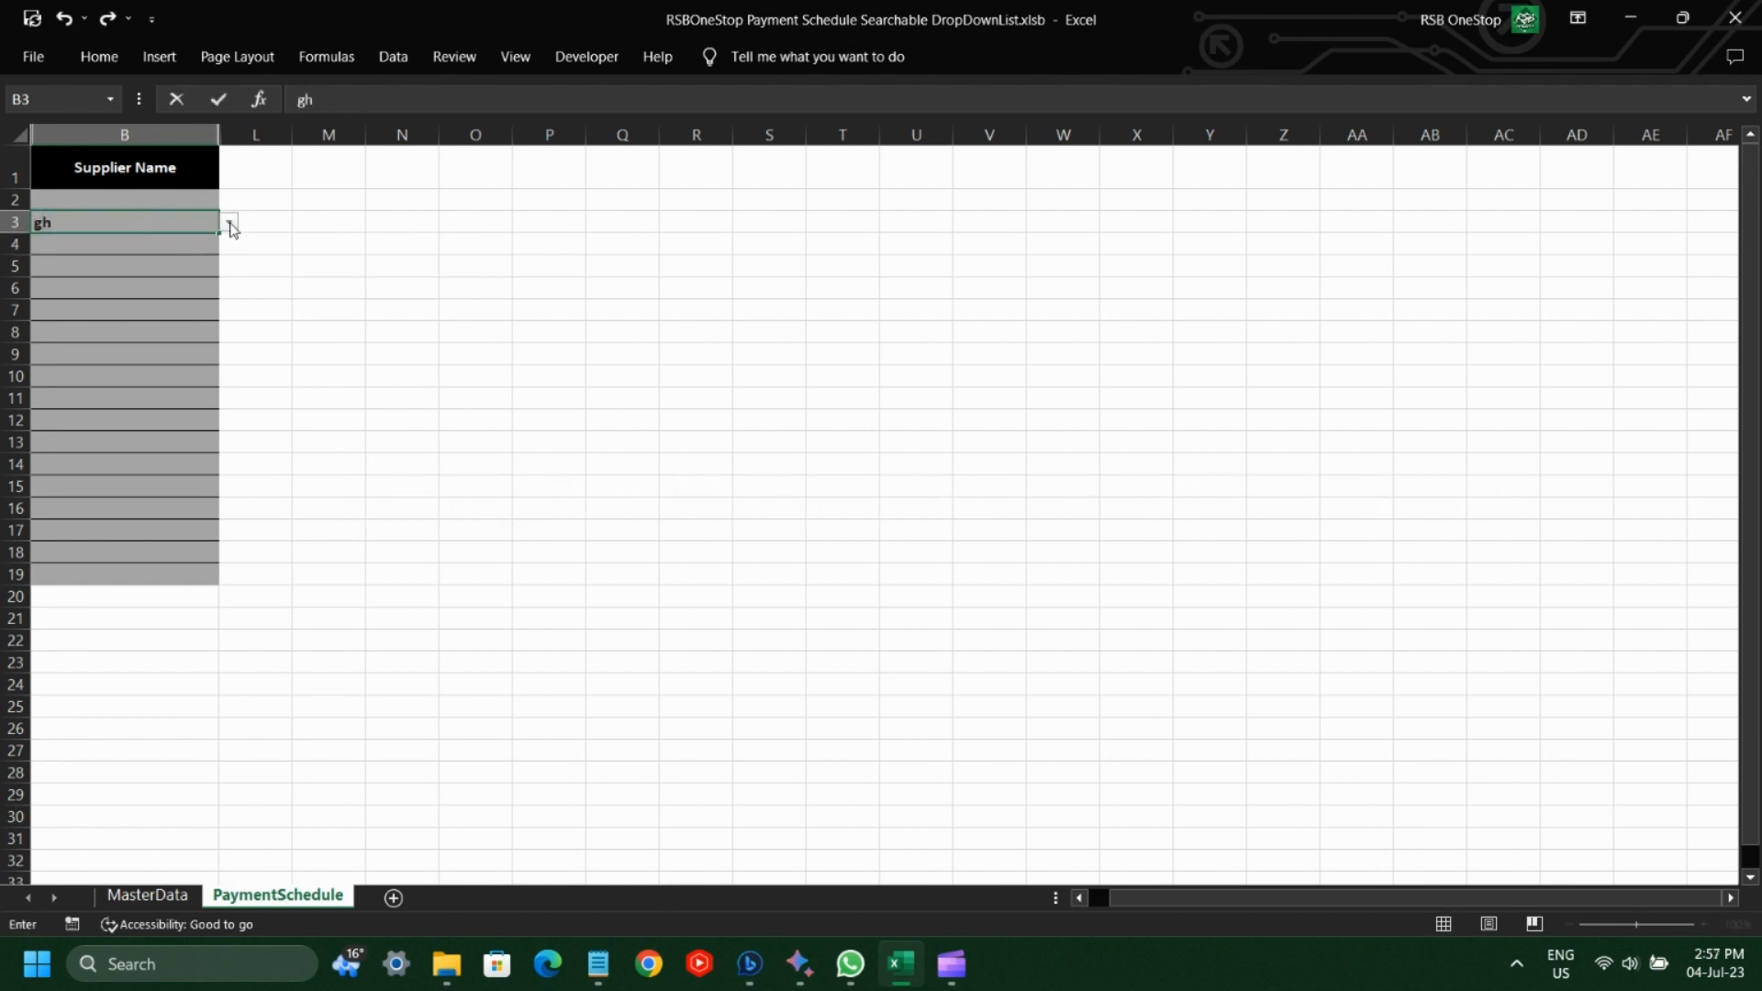
click(229, 222)
scroll(230, 271, down, 3)
click(134, 194)
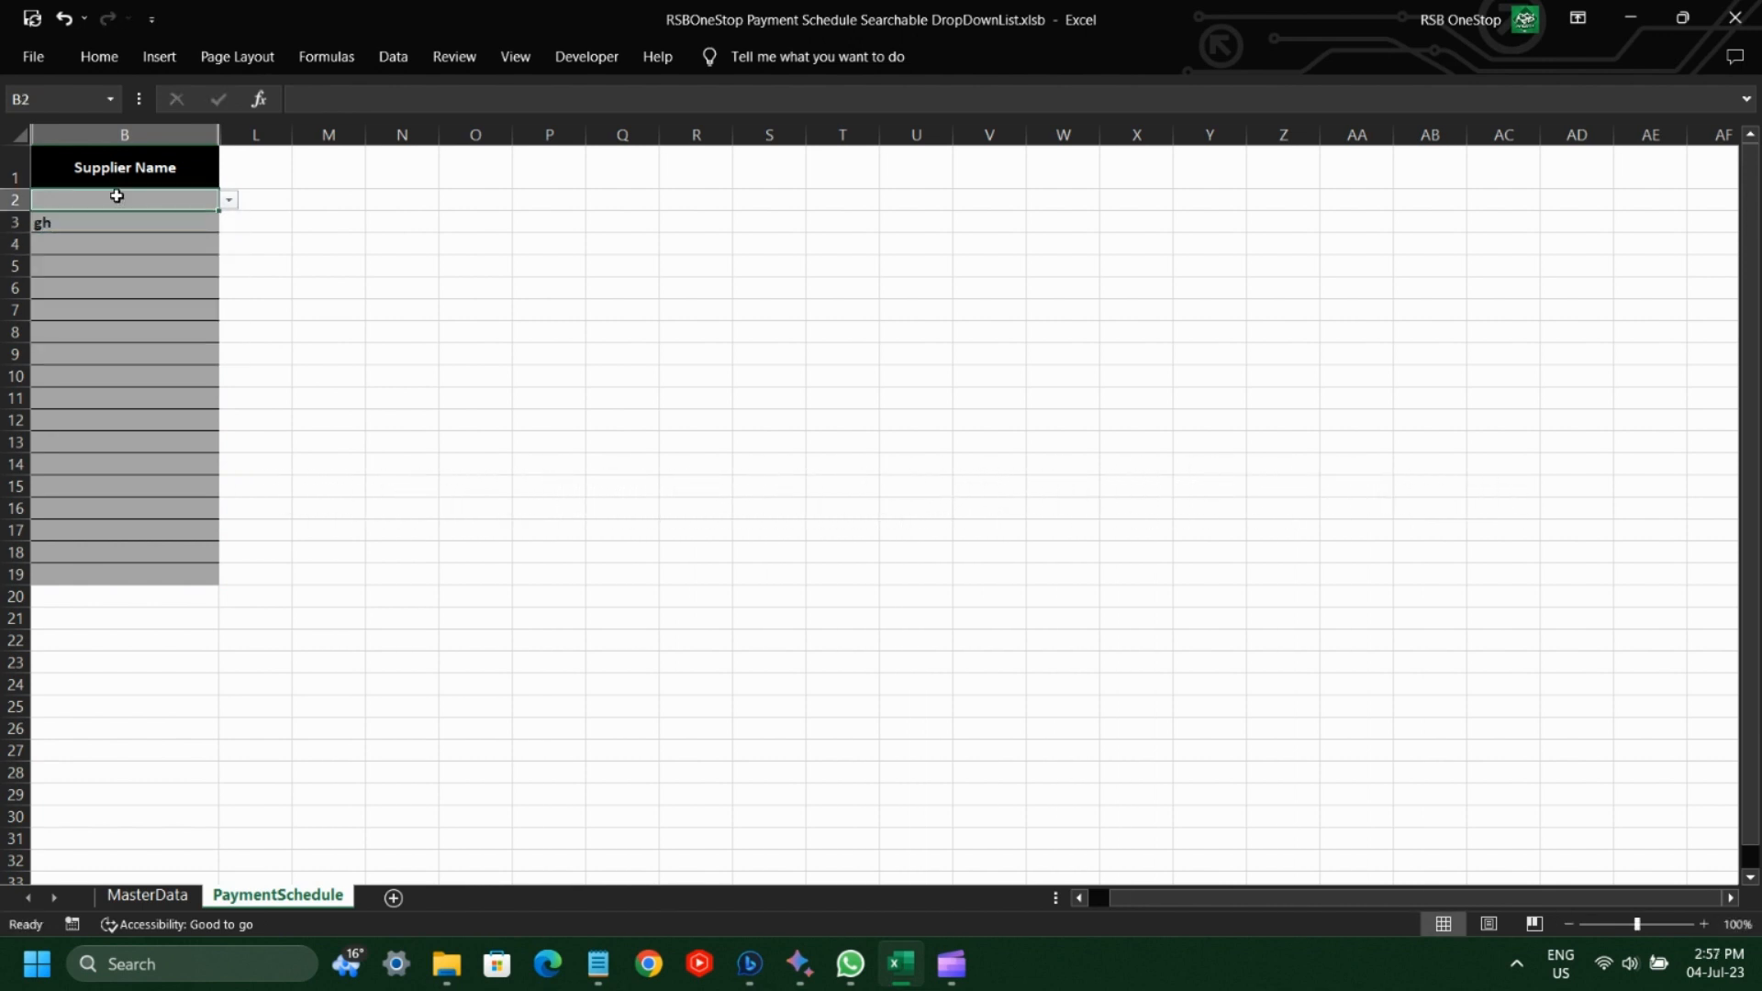
text(gh)
click(229, 200)
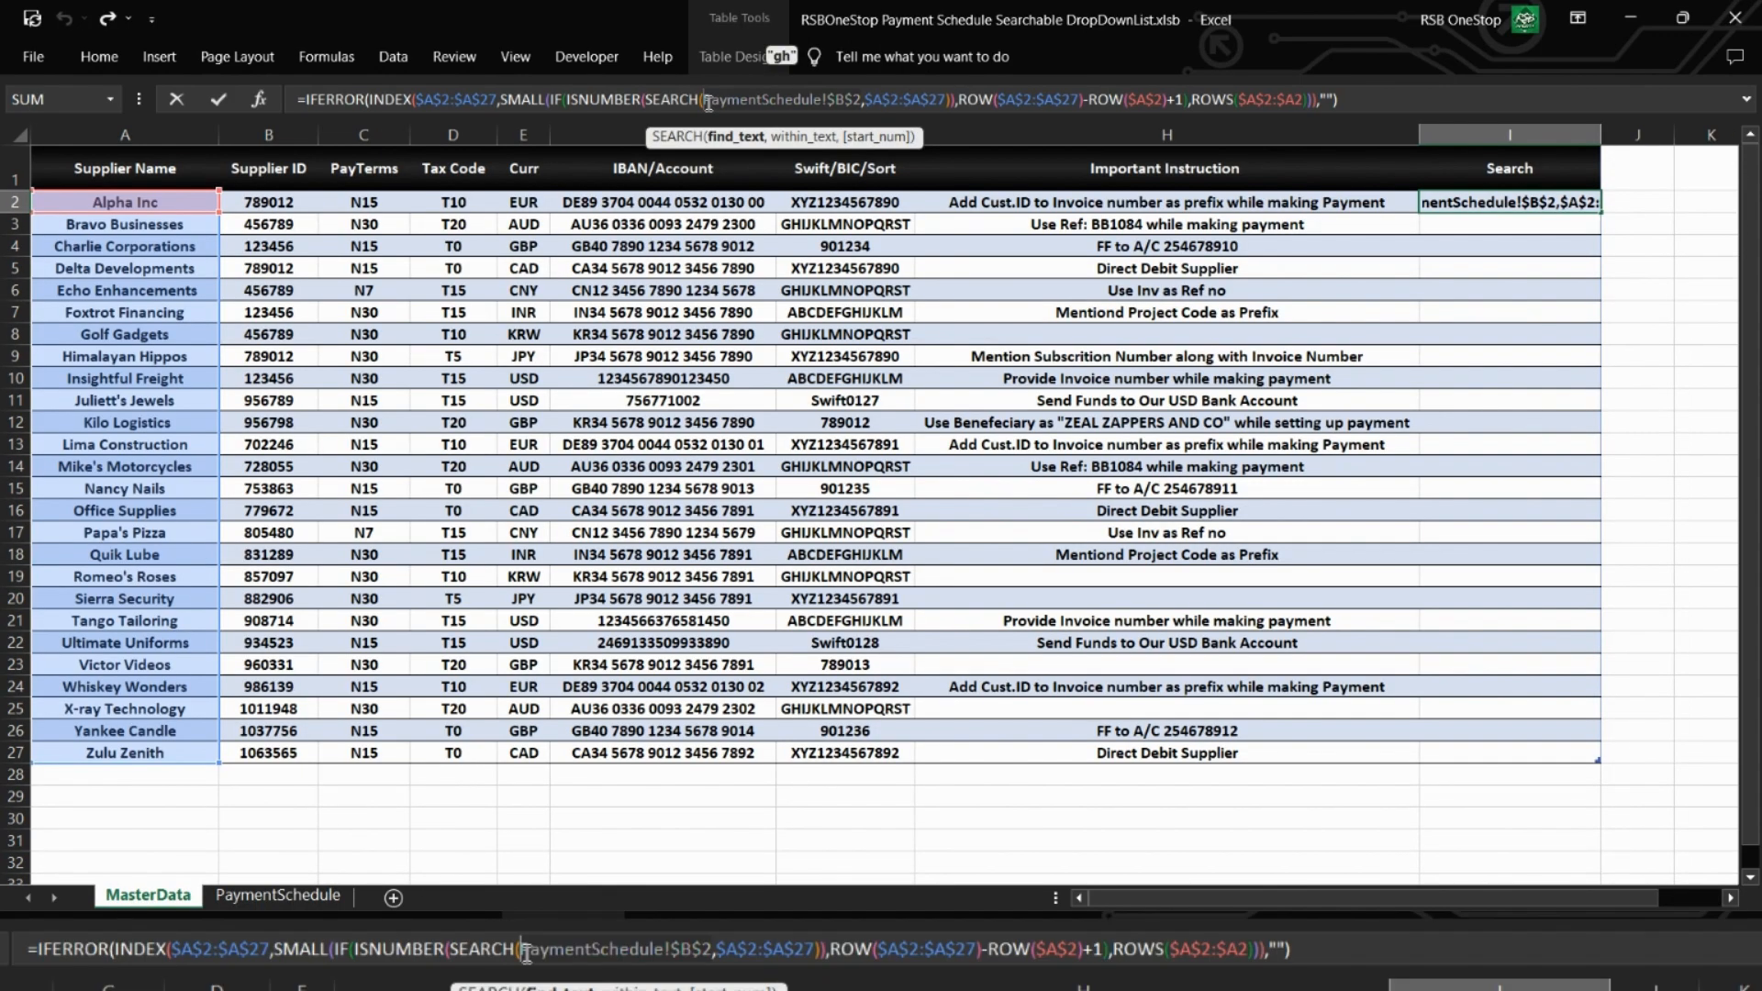
Replace PaymentSchedule!$B$2 in the MasterData Search formula with INDIRECT(CELL("address")) and commit it as an array formula.
text(indire)
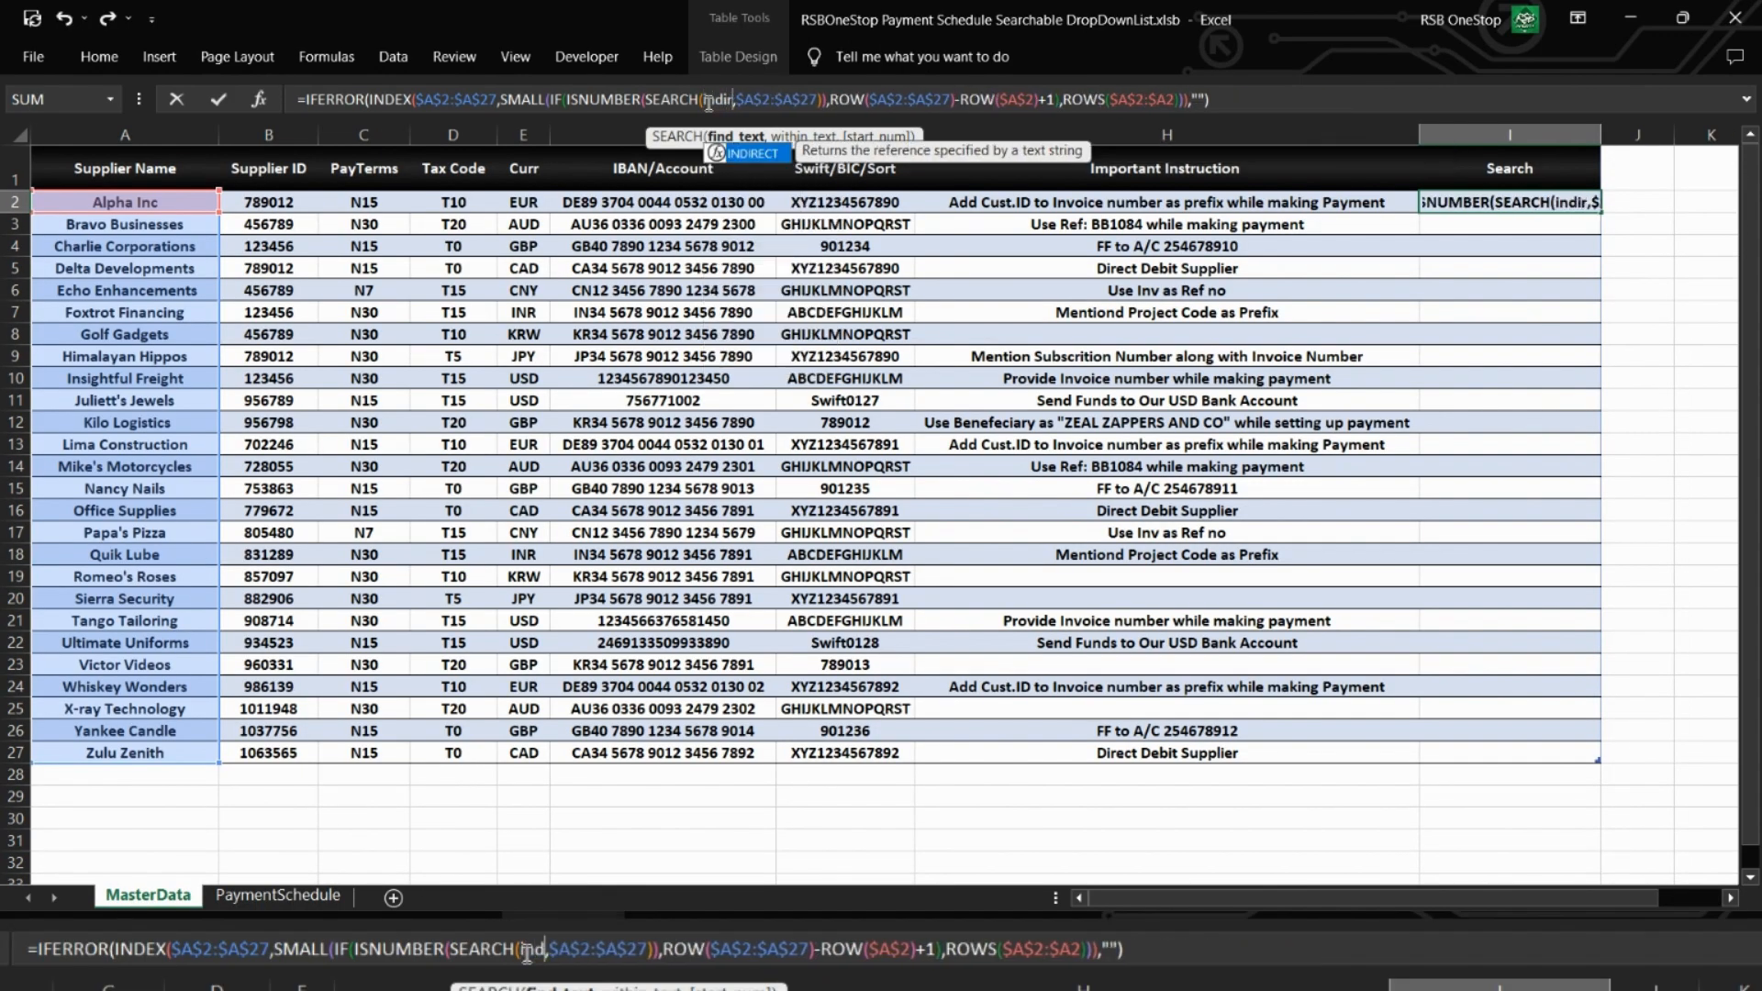
key(Tab)
text(se)
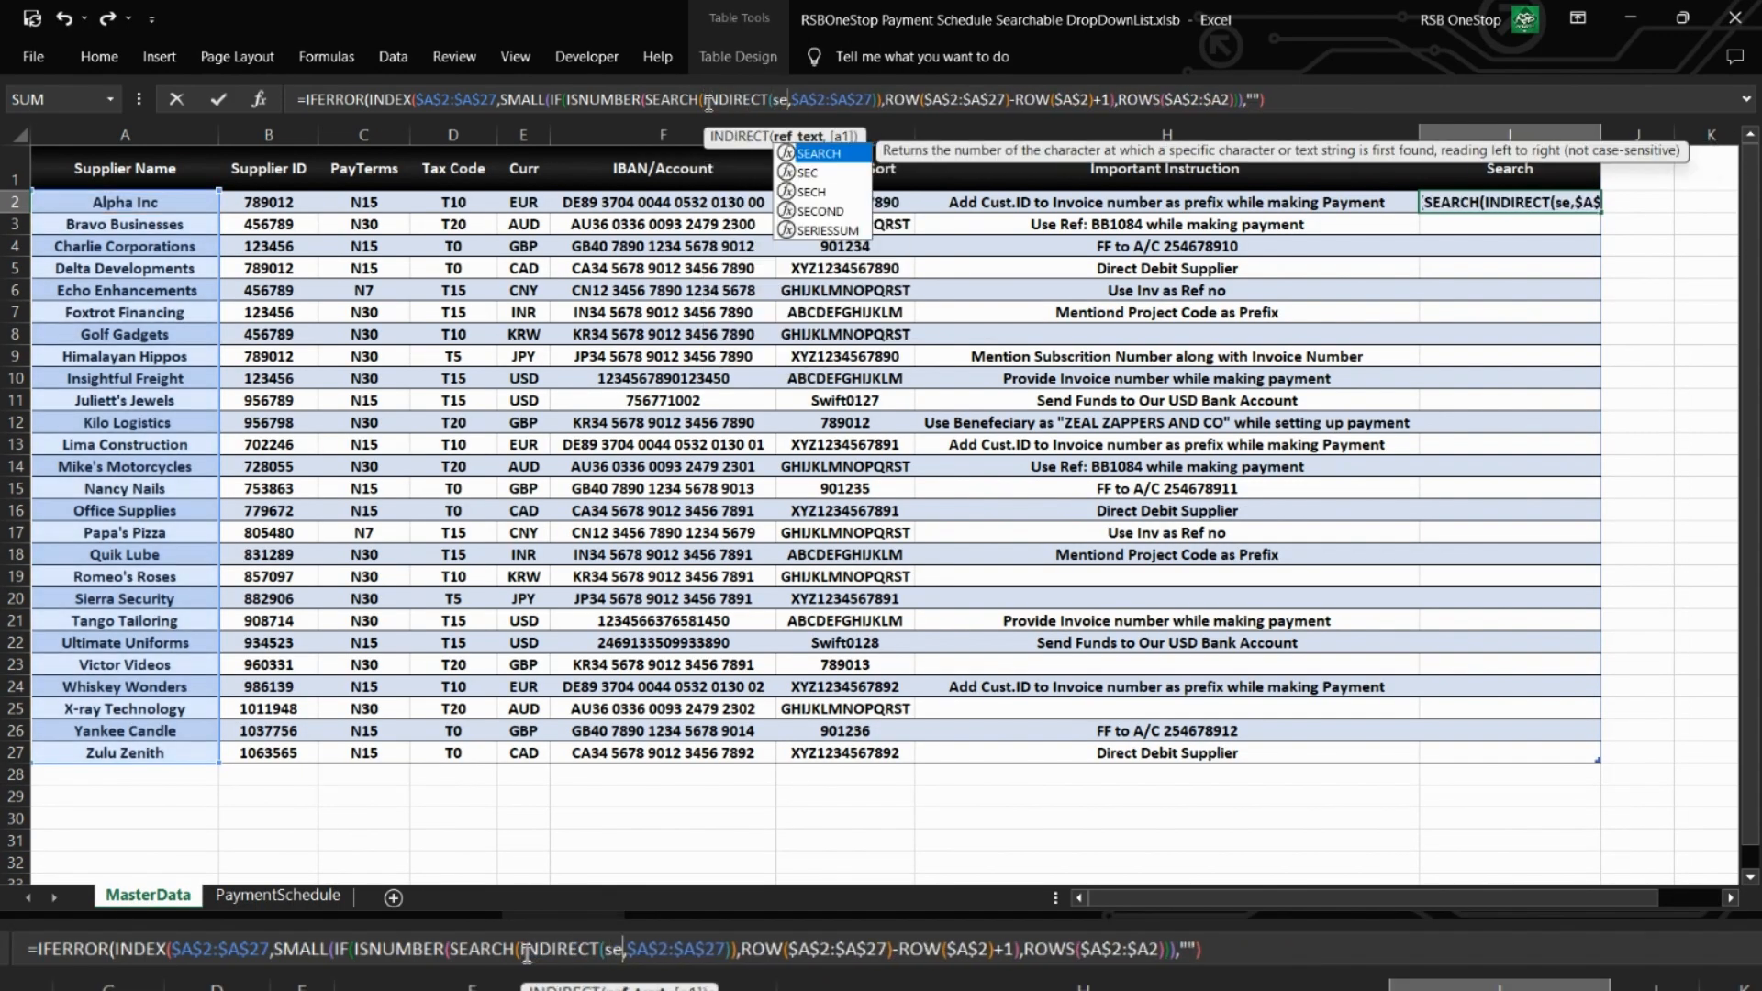
key(BackSpace)
key(BackSpace)
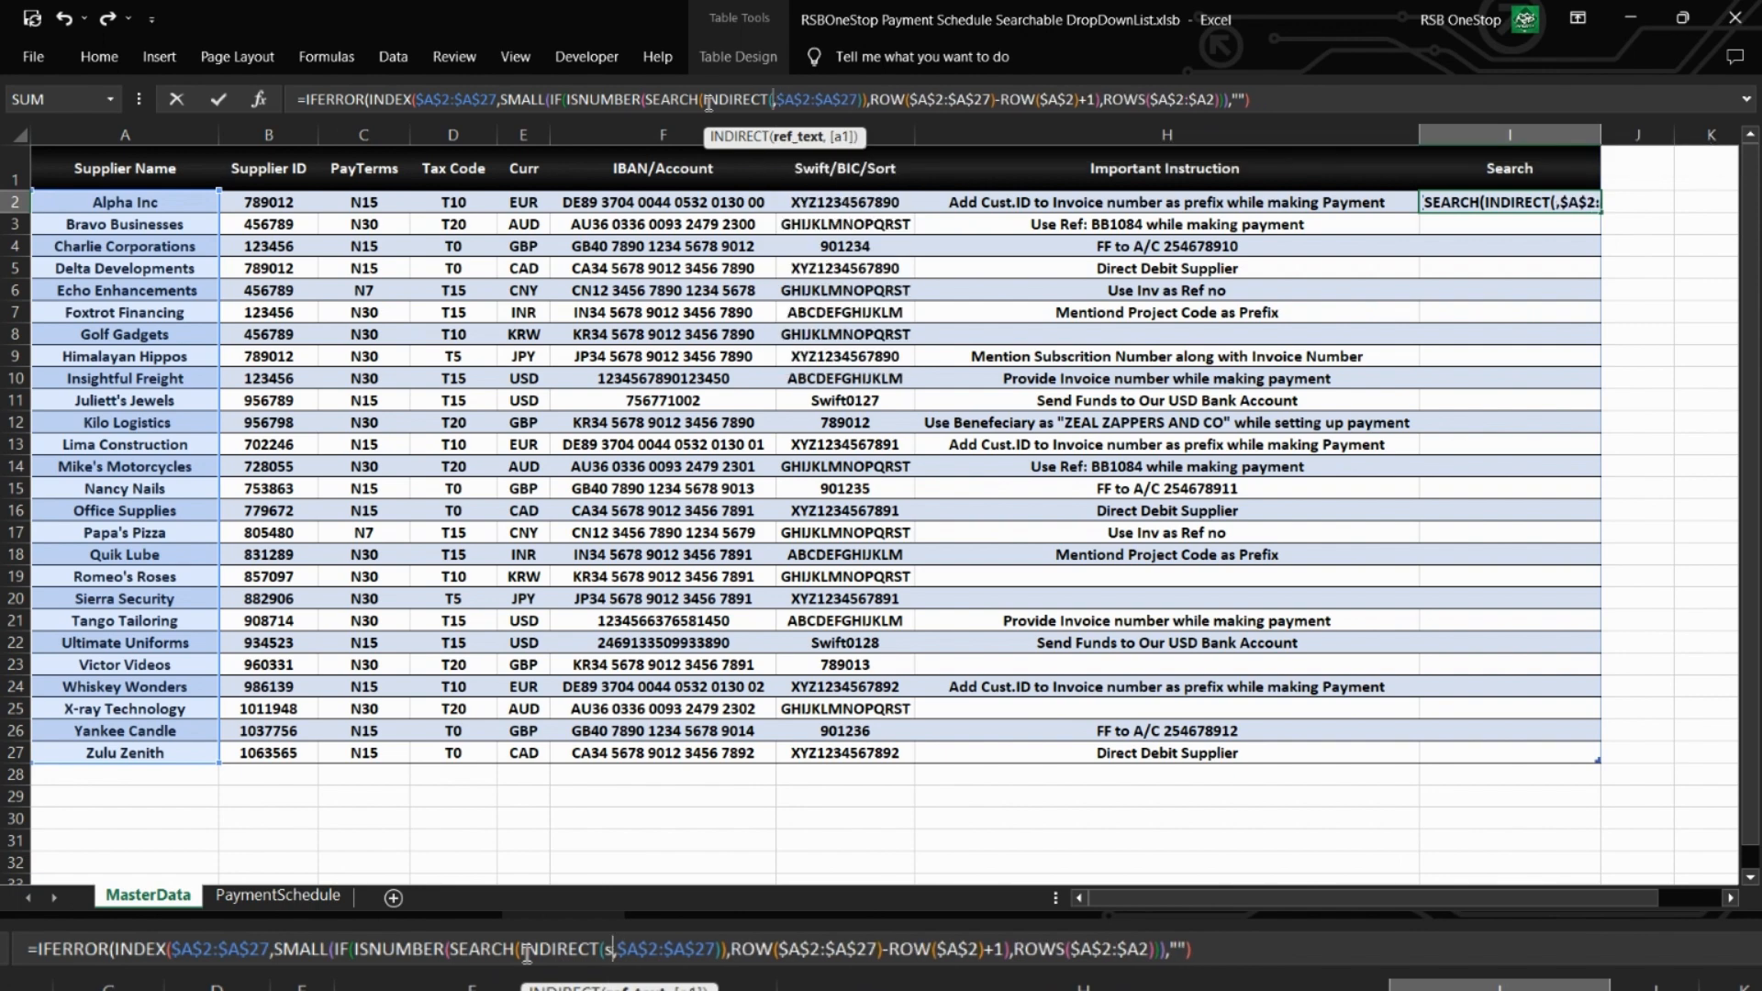
text(ce)
text(l)
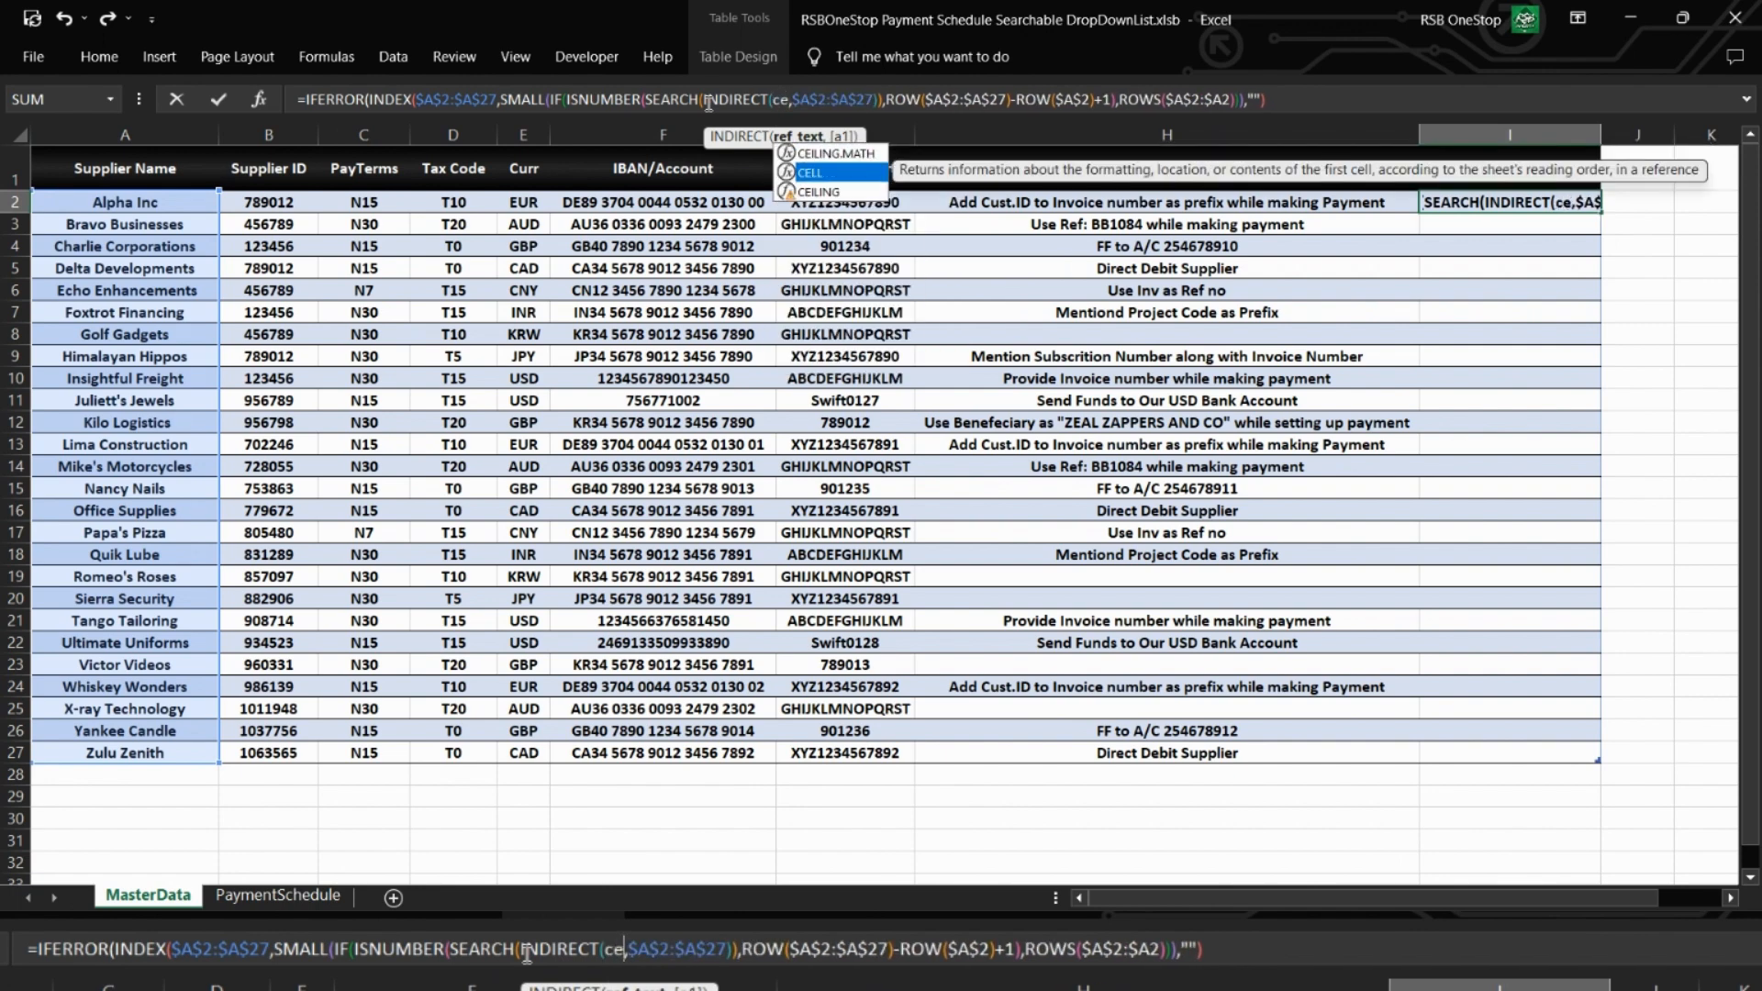
key(Tab)
key(Tab)
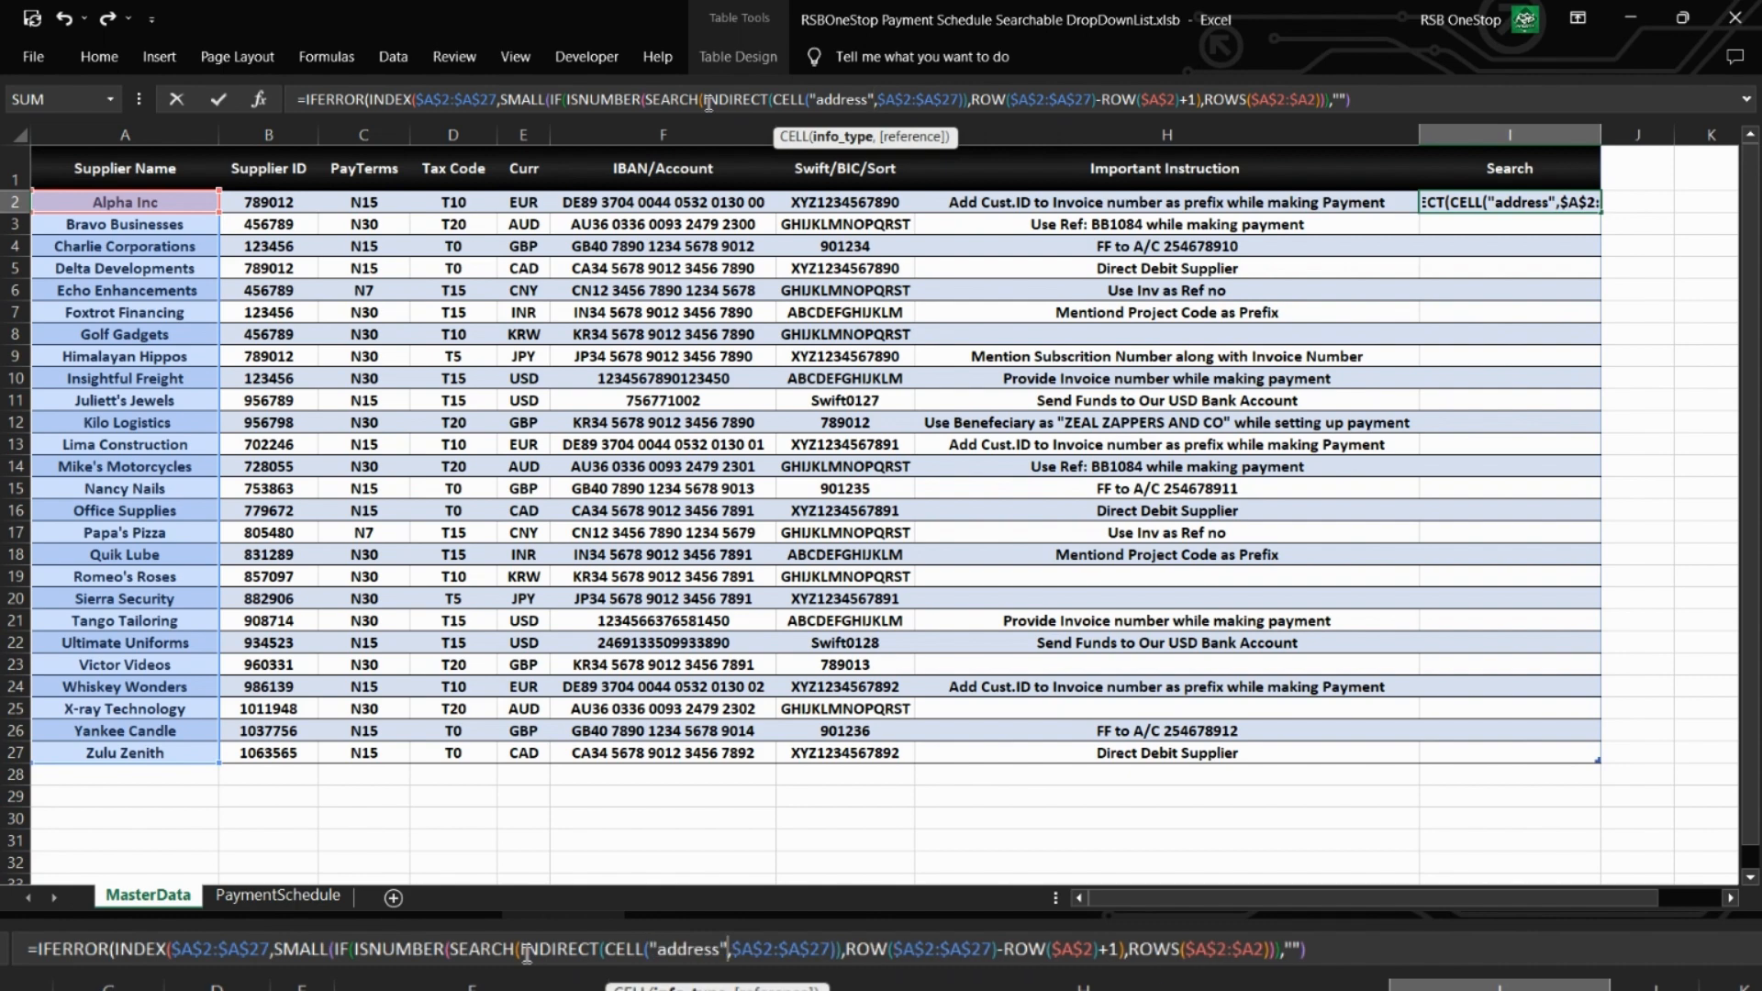
text()))
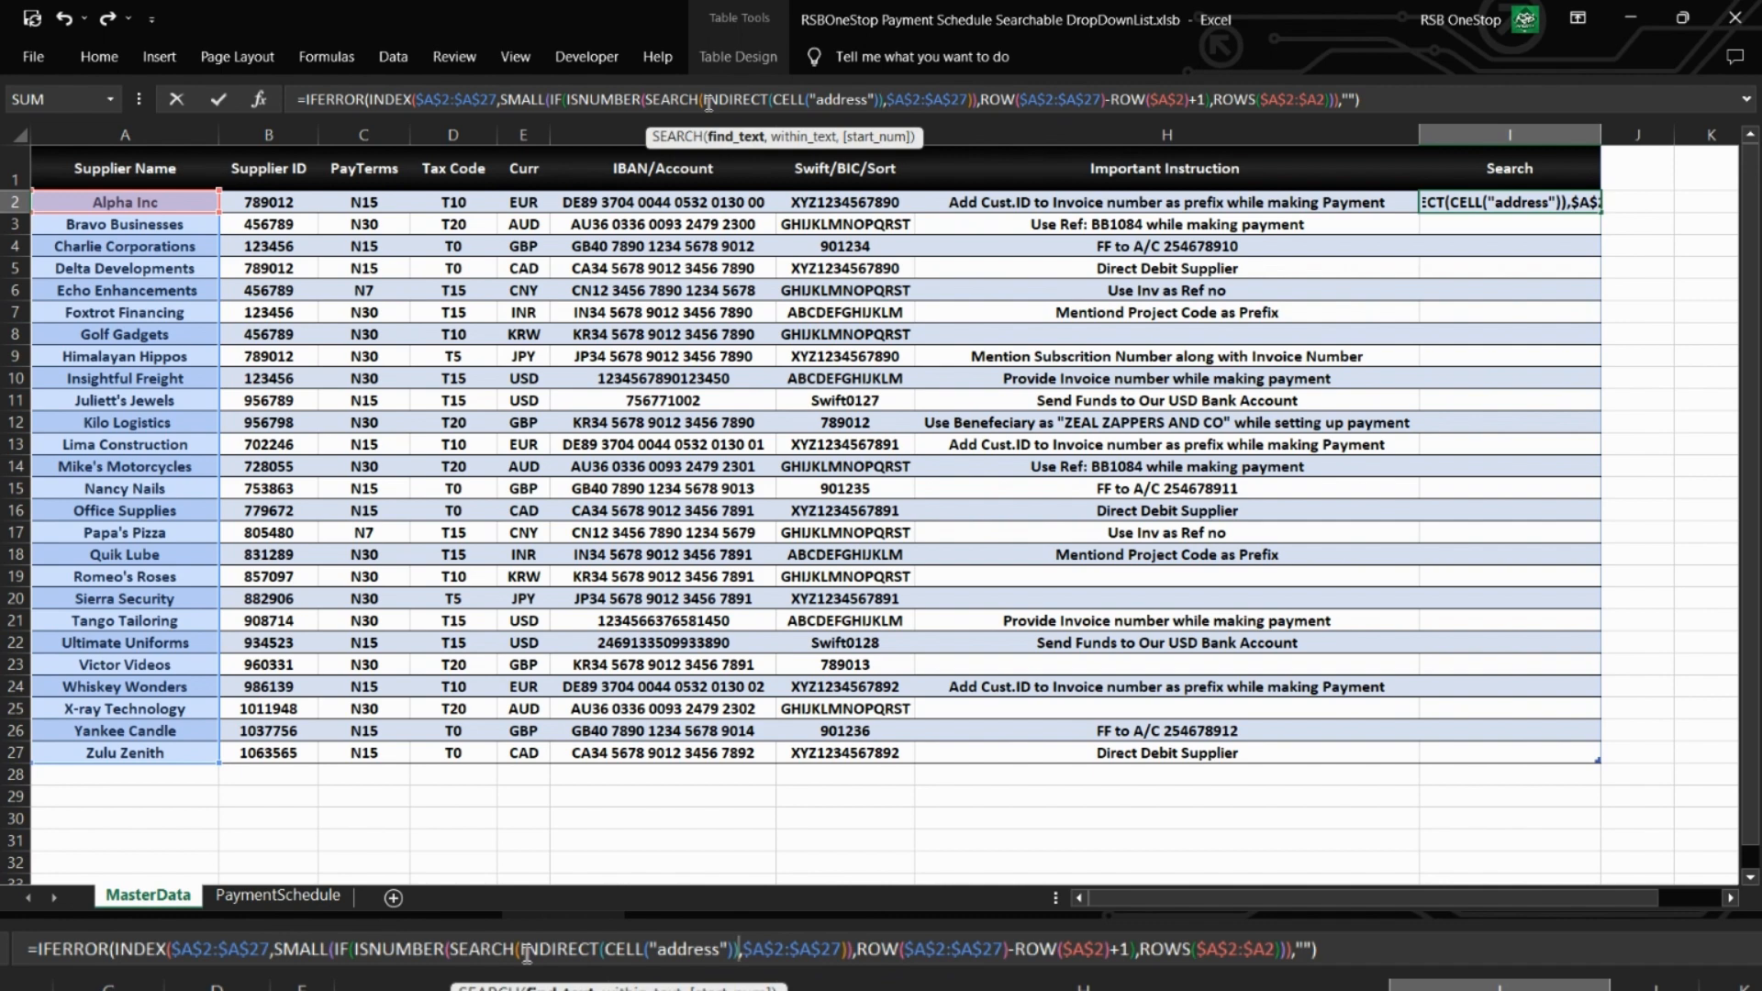
key(ctrl+shift+Return)
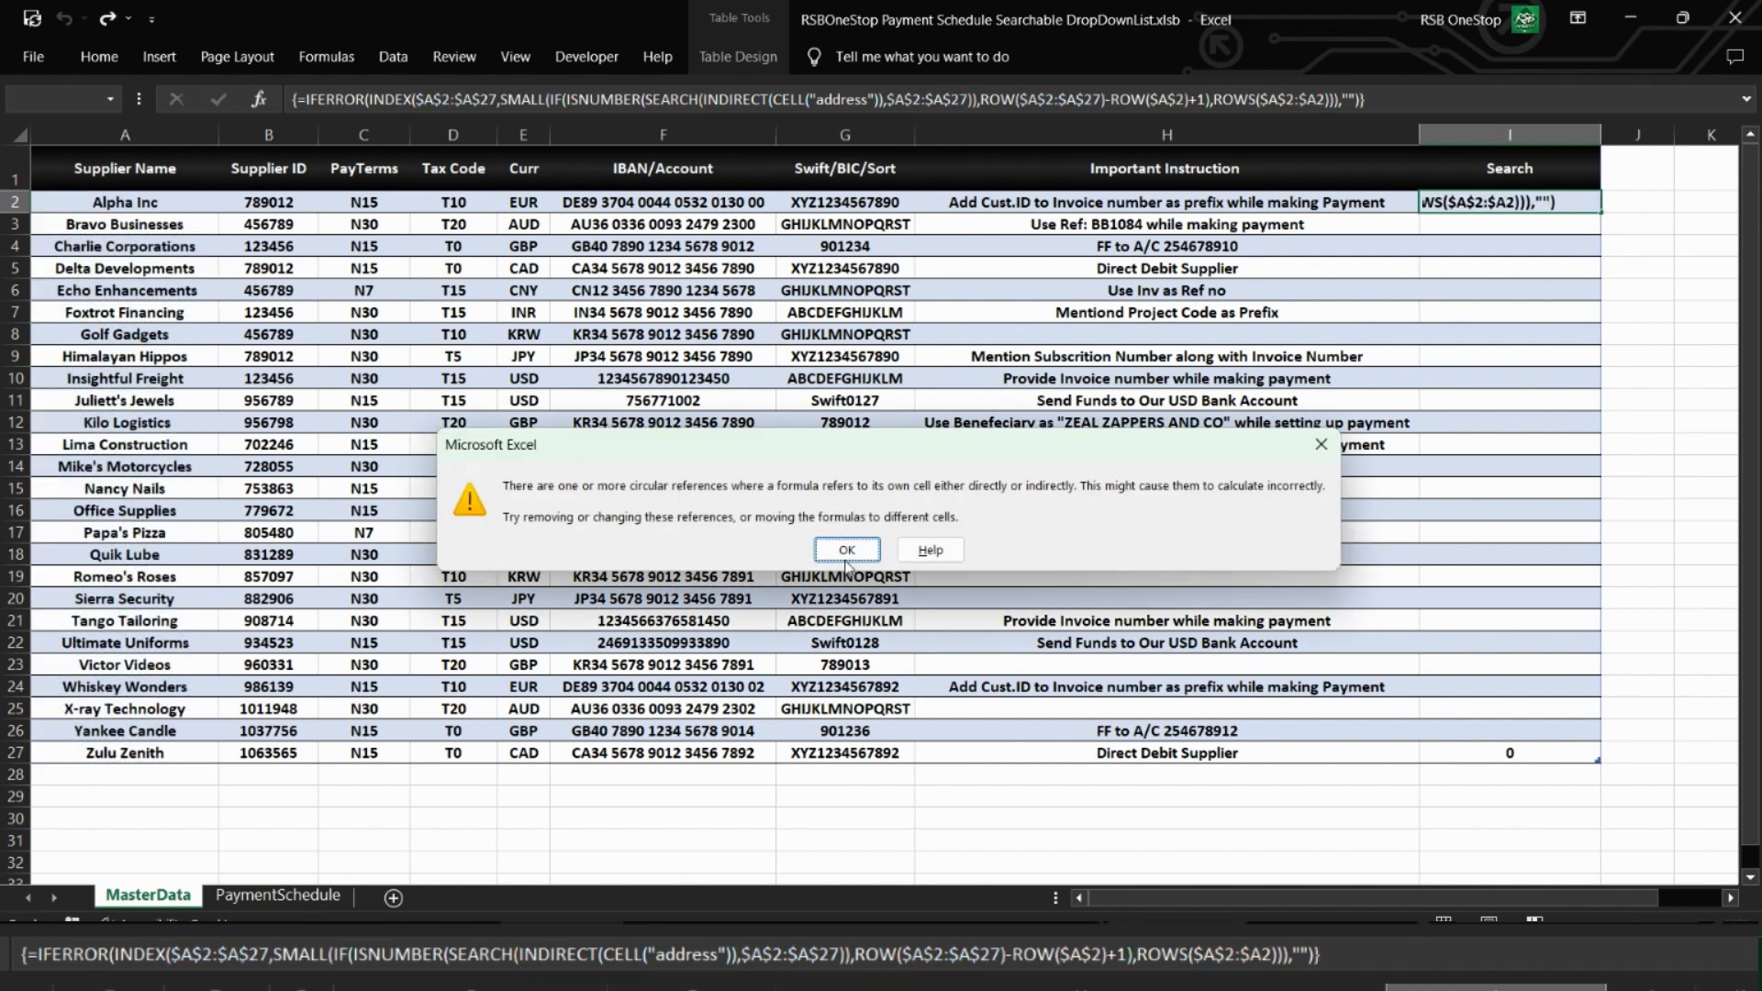
click(846, 554)
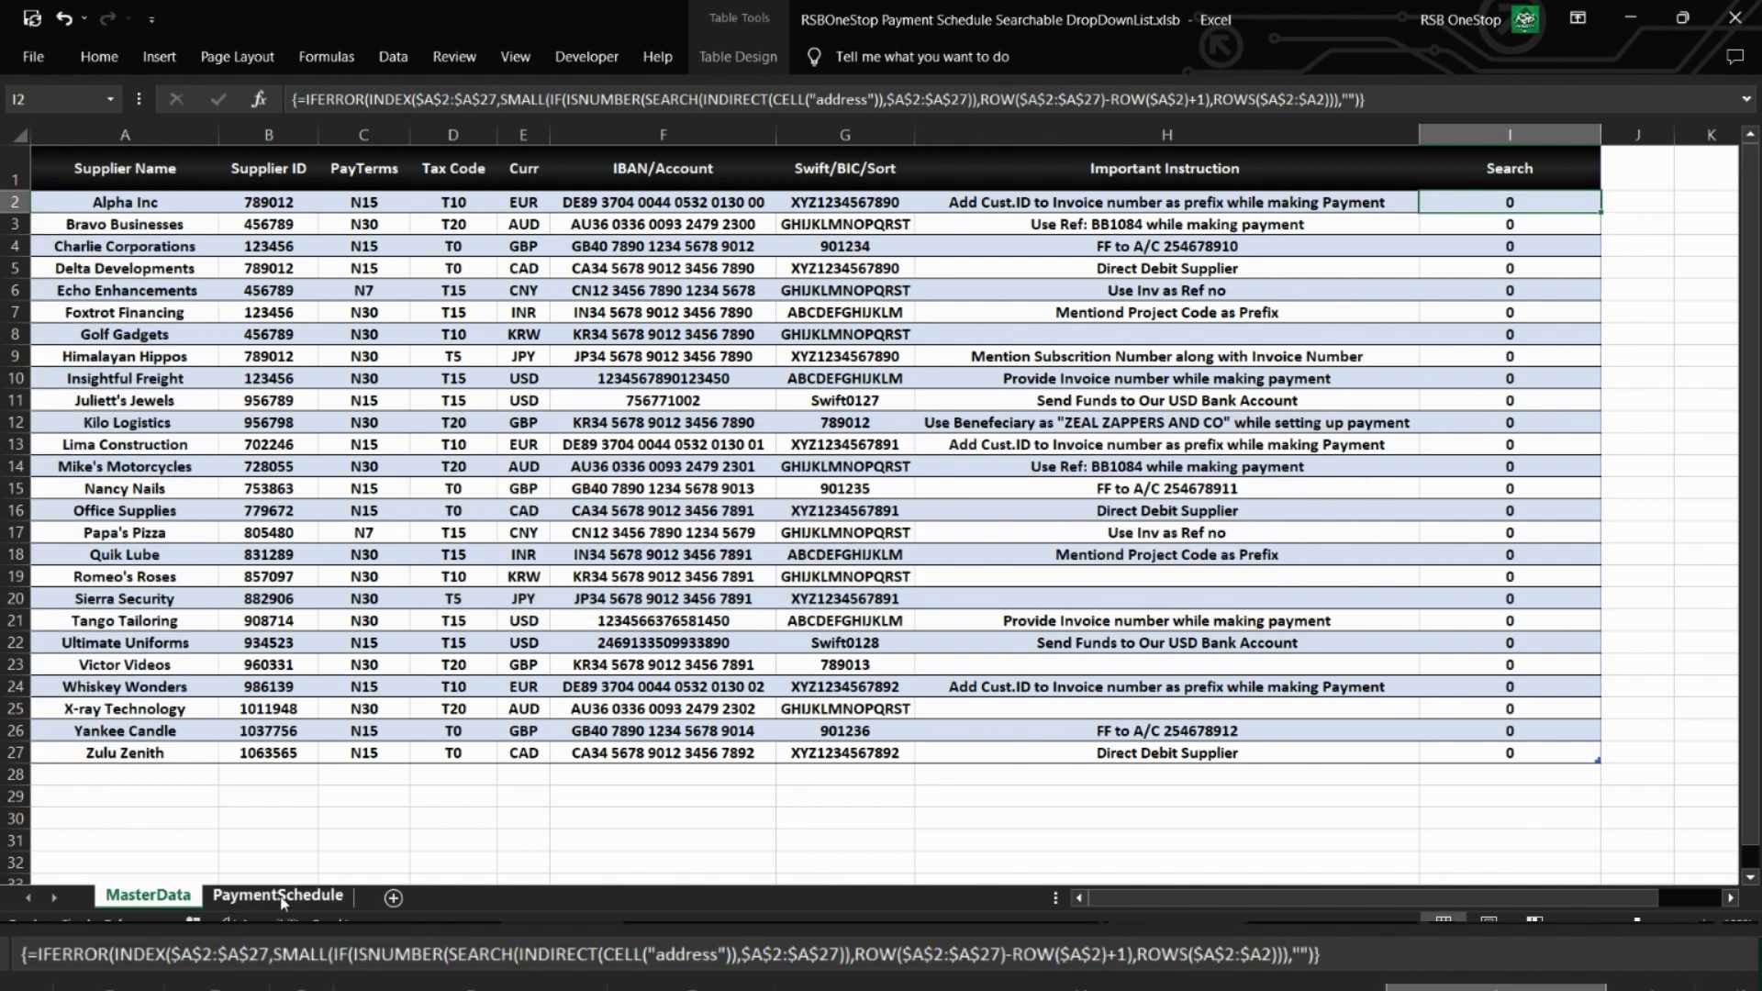
Check B3's drop-down on PaymentSchedule, and enter the search texts alpha in B4 and cha in B5.
click(278, 895)
click(228, 224)
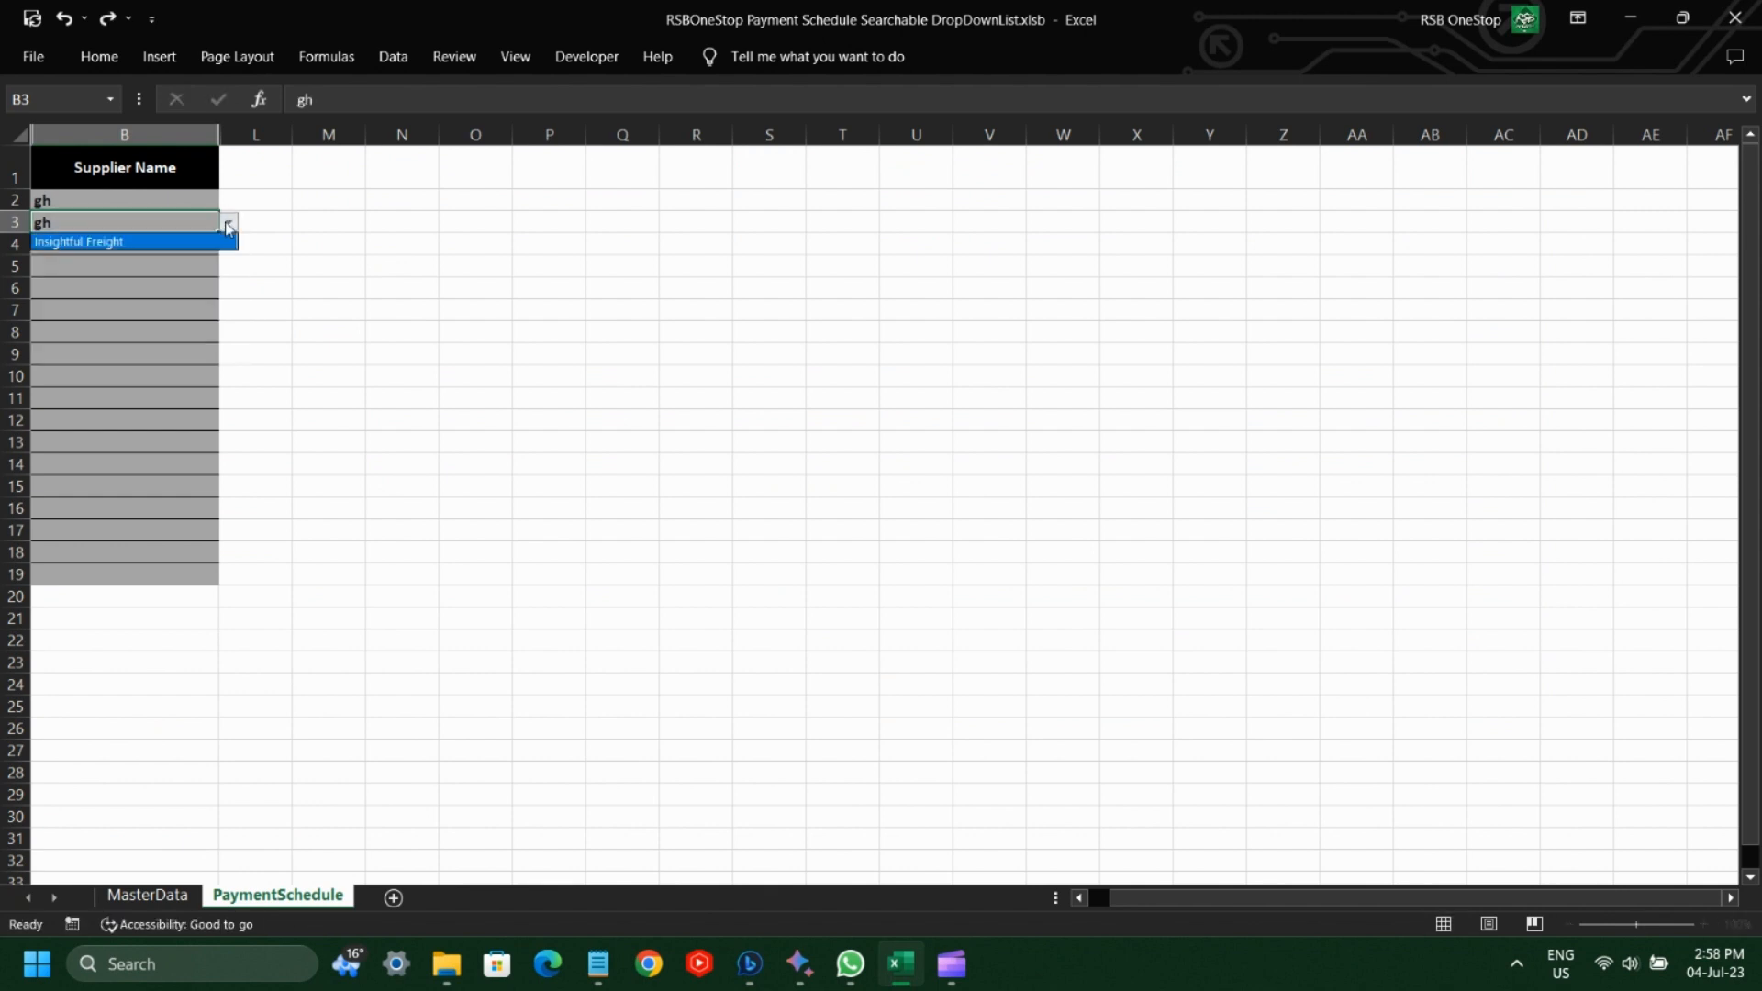
click(130, 244)
text(ap)
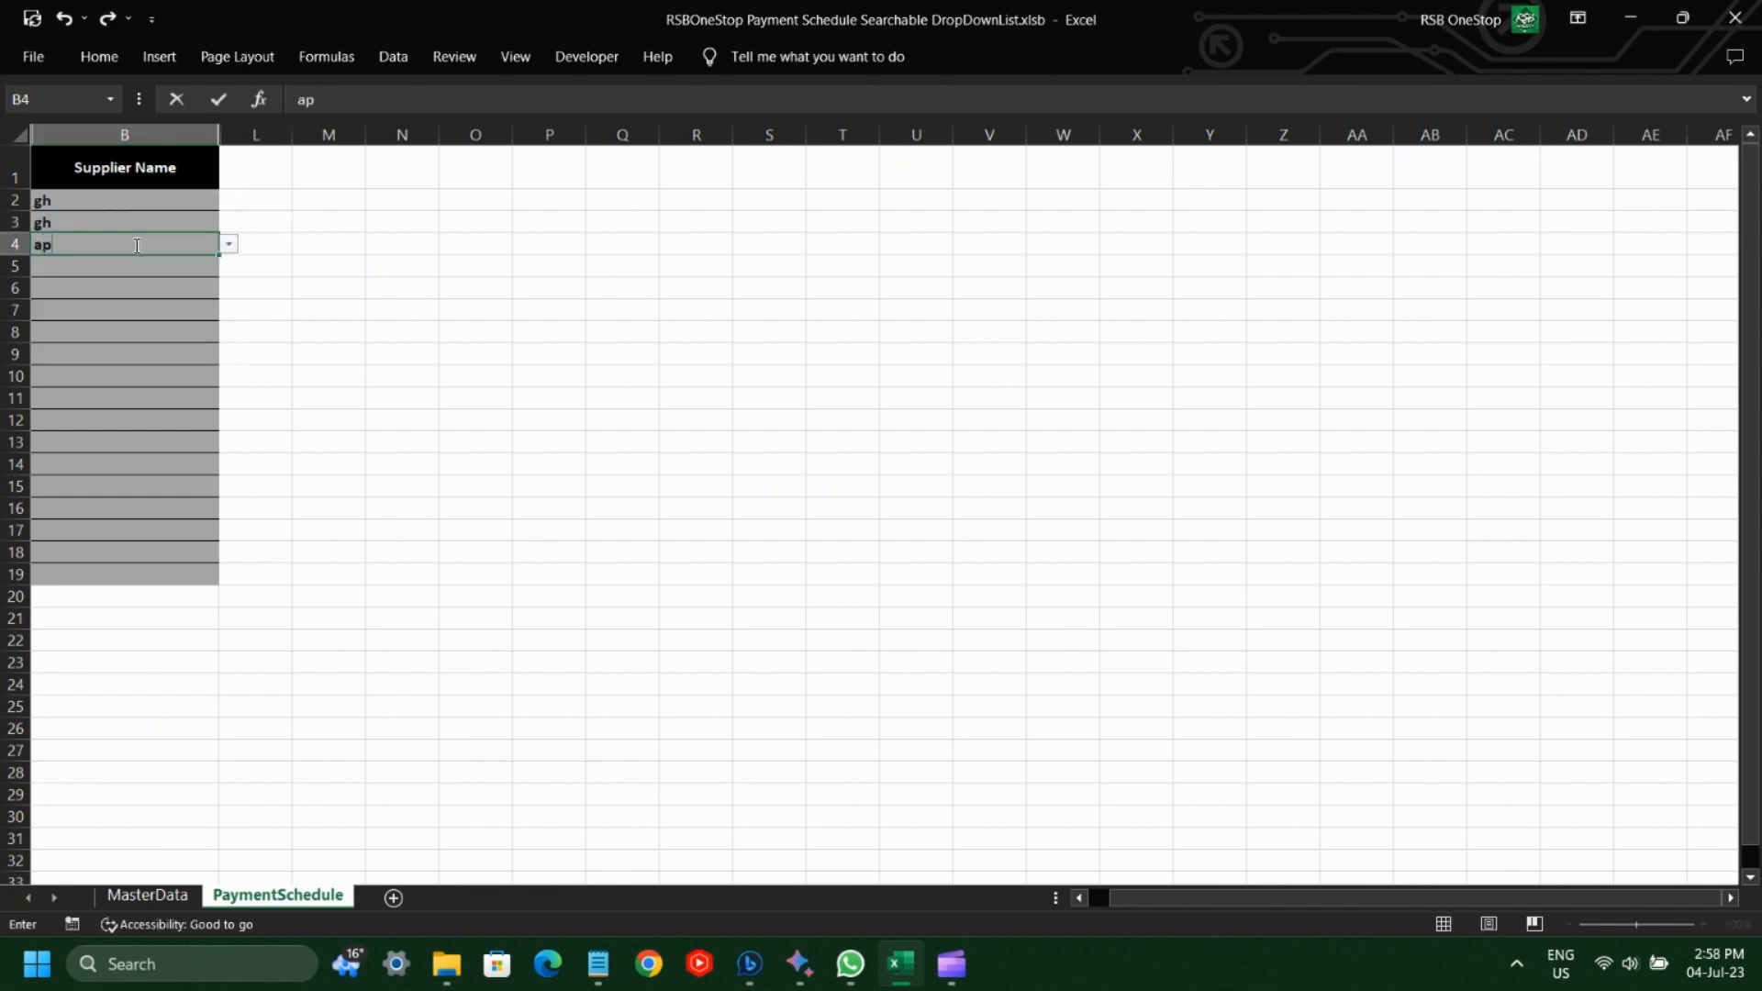
key(BackSpace)
text(lpha)
key(ctrl+Return)
key(Return)
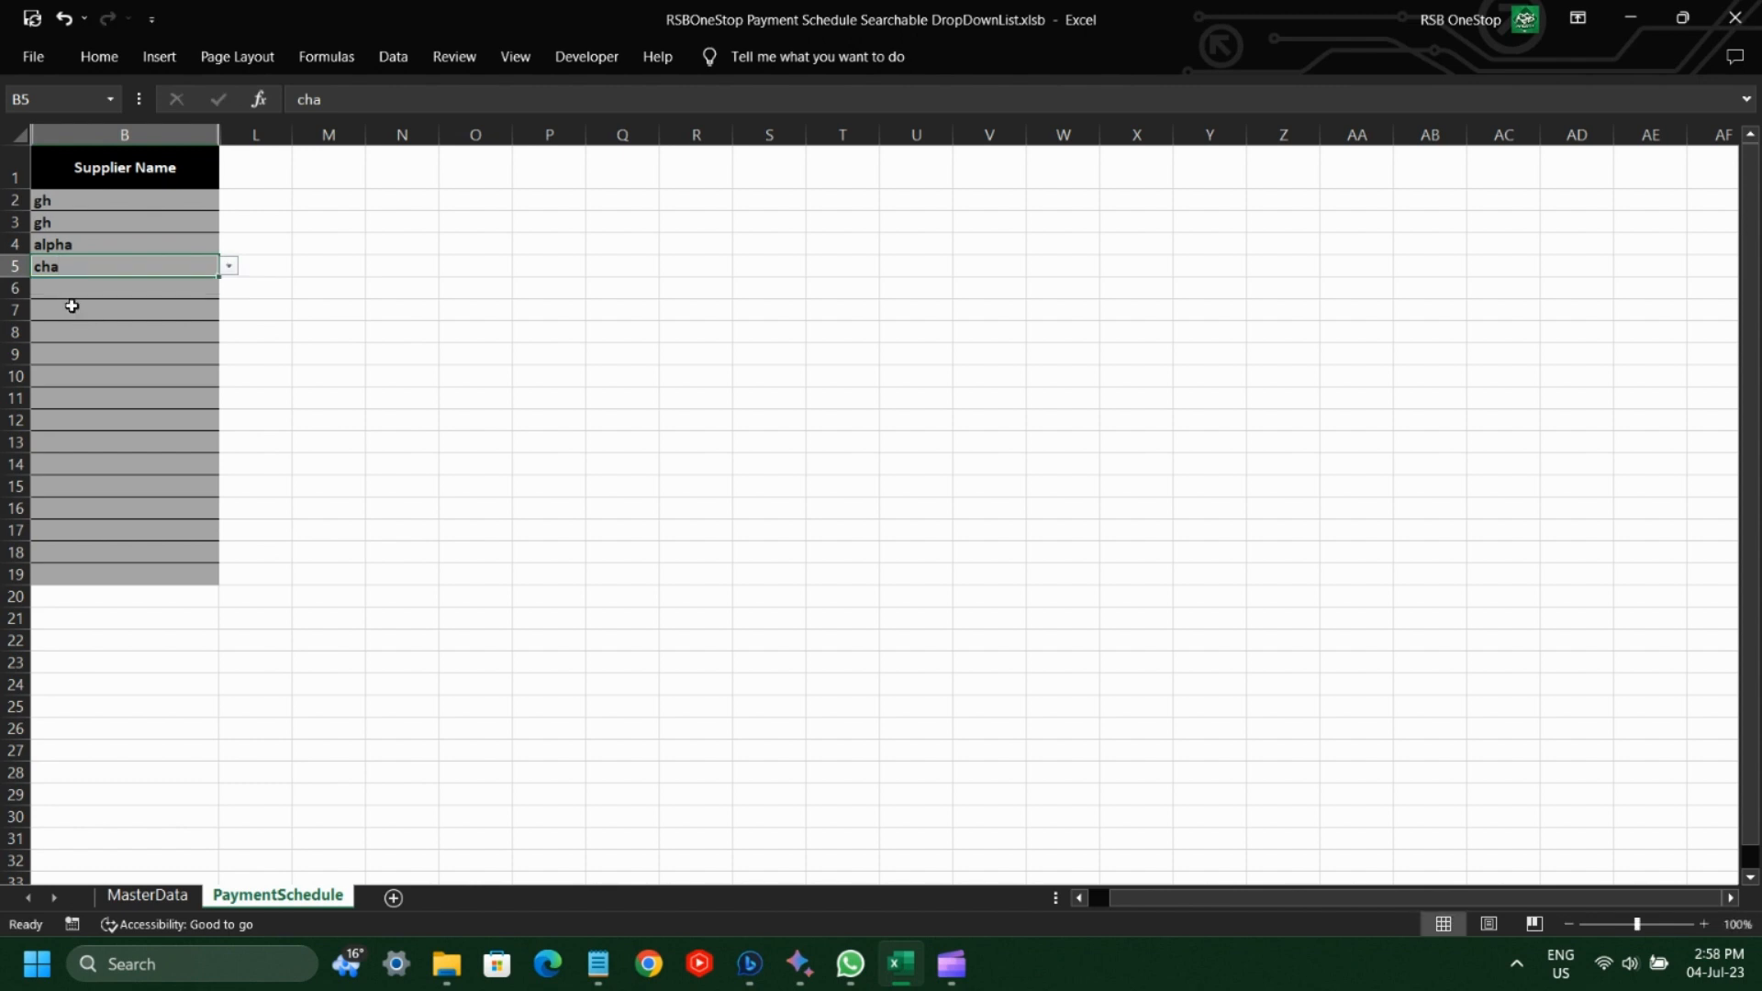
Enter the search texts zulu in B7 and ki in B6, checking B6's drop-down while it is empty.
click(71, 303)
text(zulu)
click(204, 285)
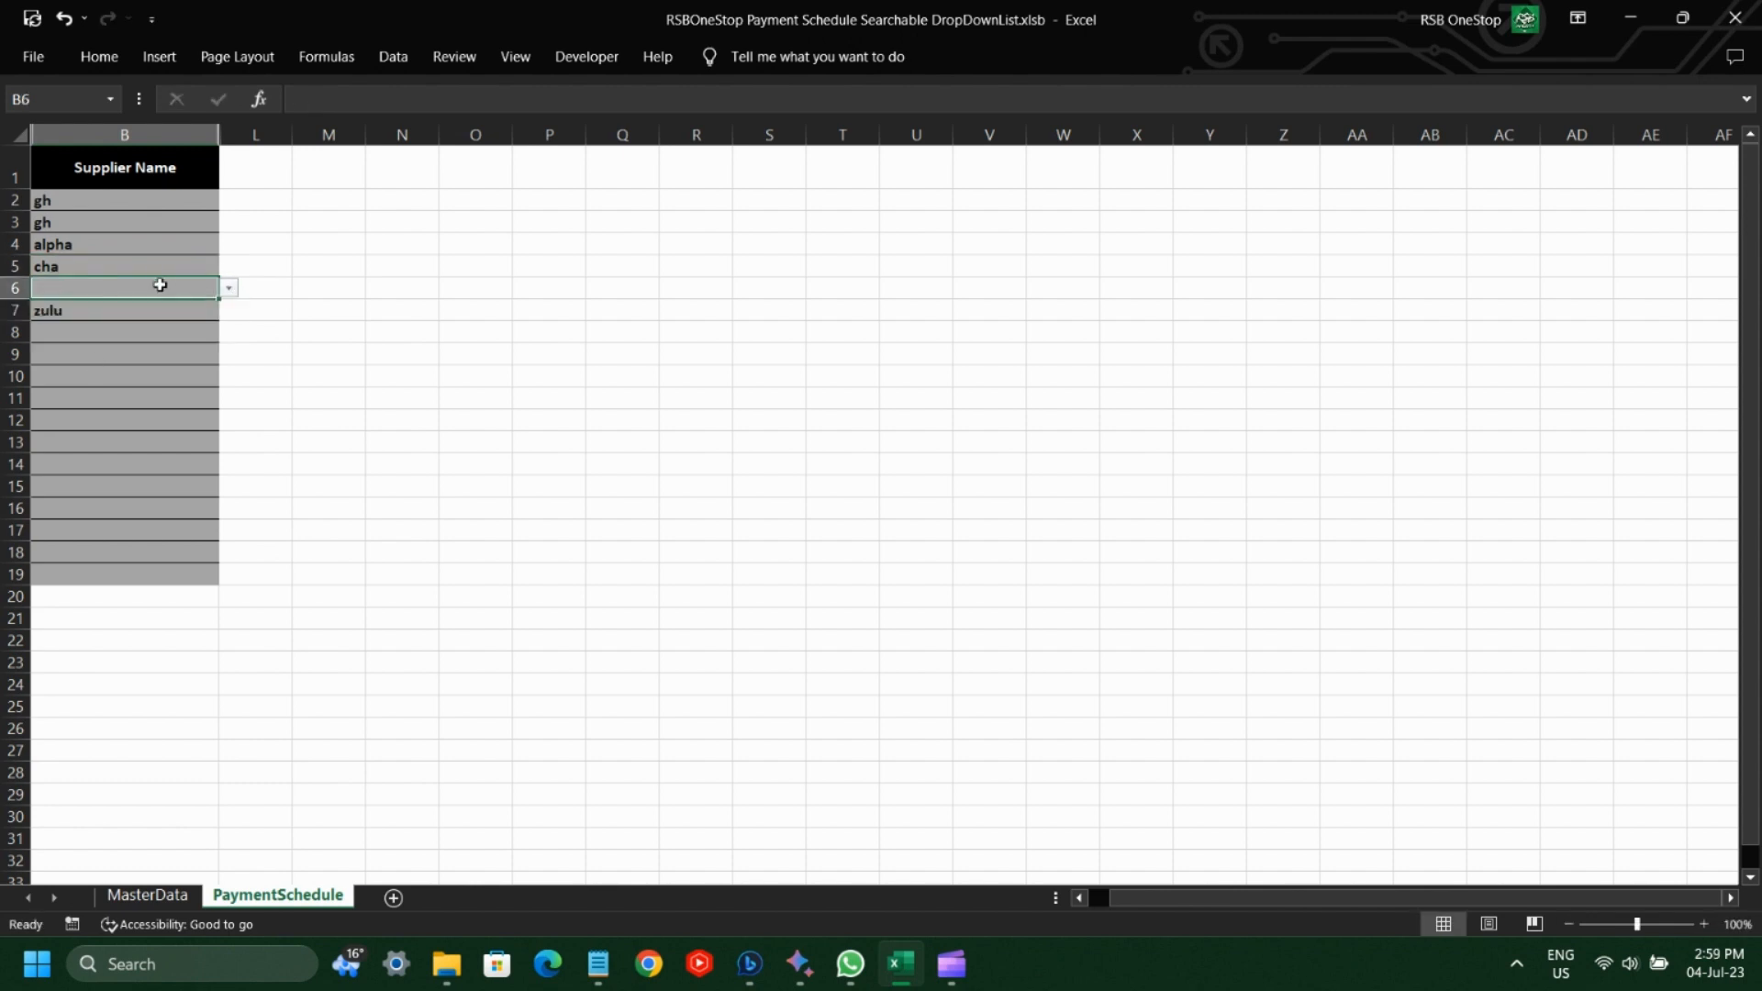
click(228, 287)
click(112, 293)
text(ki)
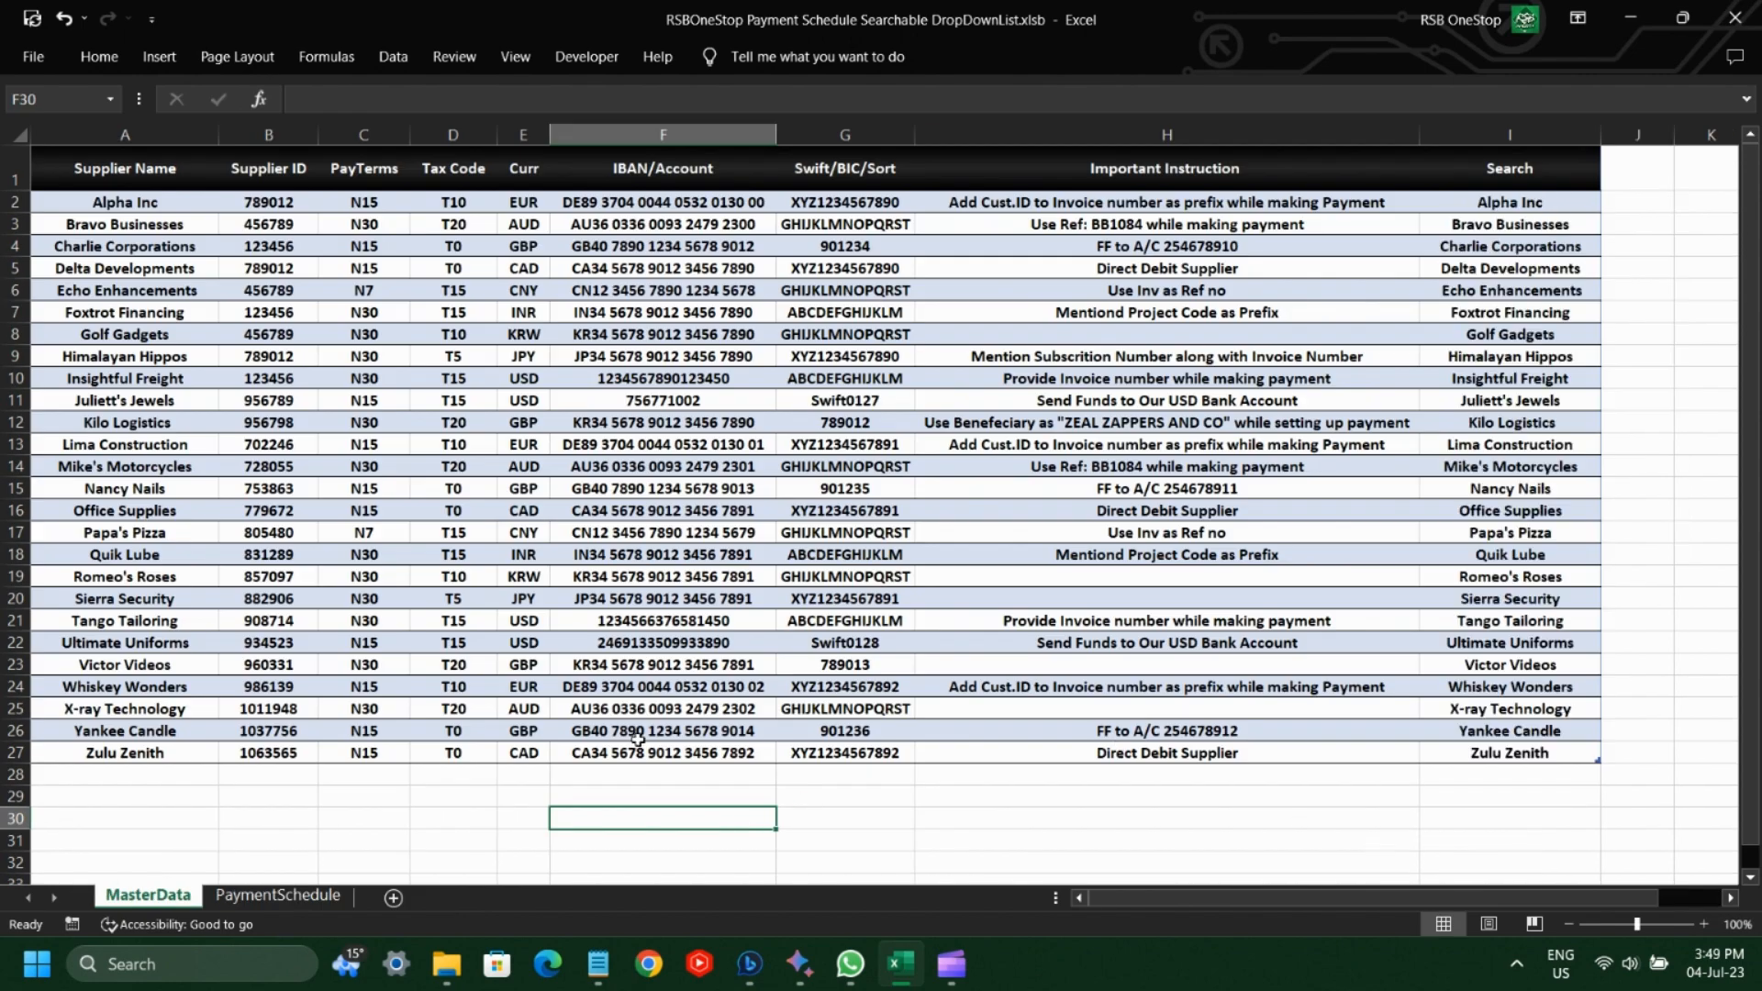
Add a new supplier named Test in A28, directly below the MasterData table's last row.
click(107, 770)
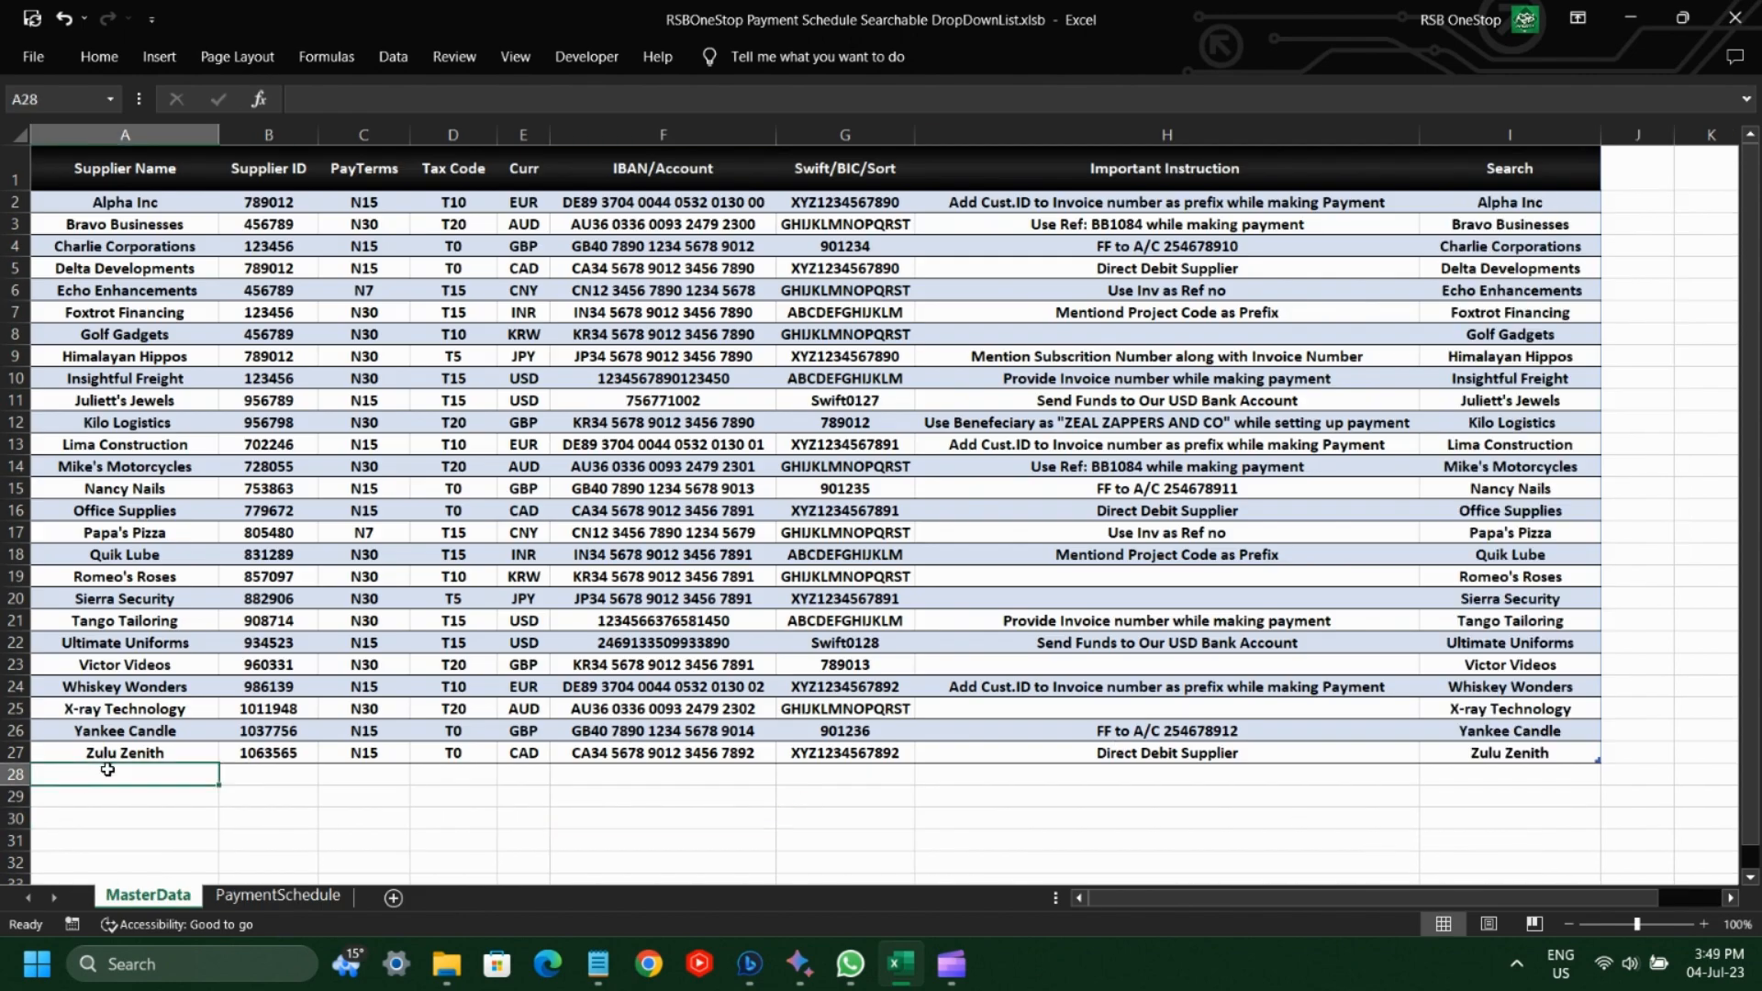
text(Test)
key(Tab)
key(Tab)
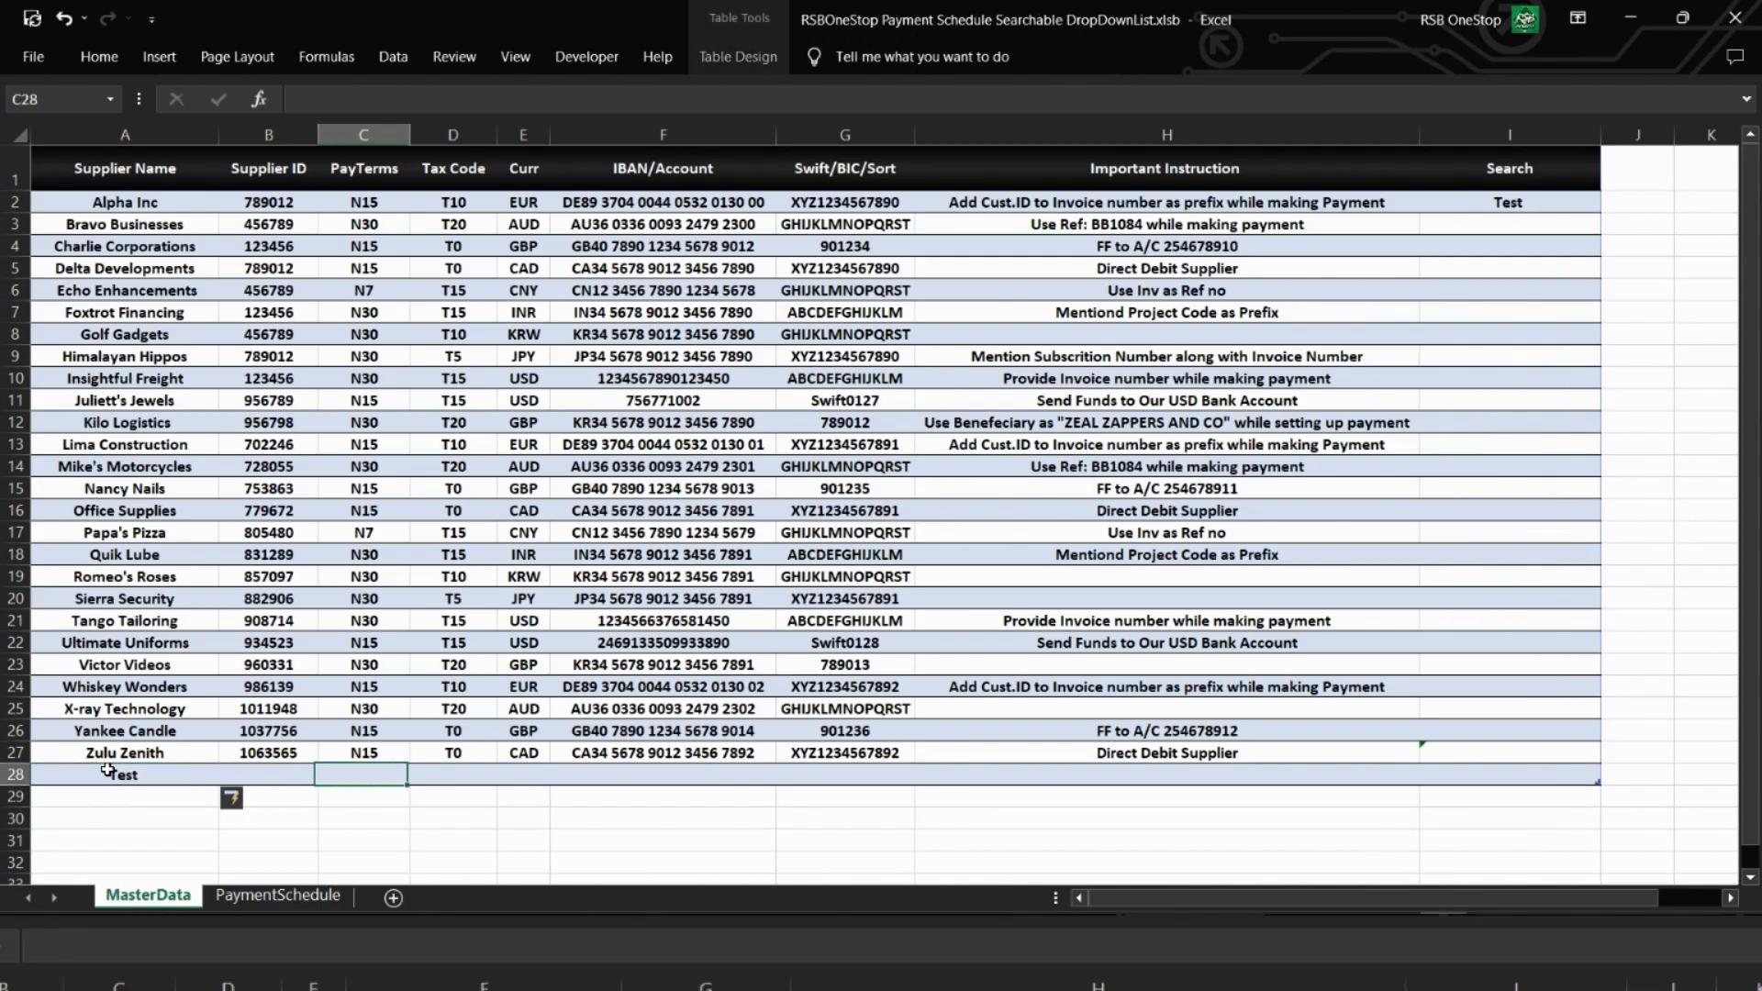
Recalculate the sheet and compare the Search column formulas in I27 and I28 on the table's last two rows.
key(Right)
key(Right)
key(Right)
key(Right)
key(Right)
key(Right)
key(Right)
key(Left)
key(Down)
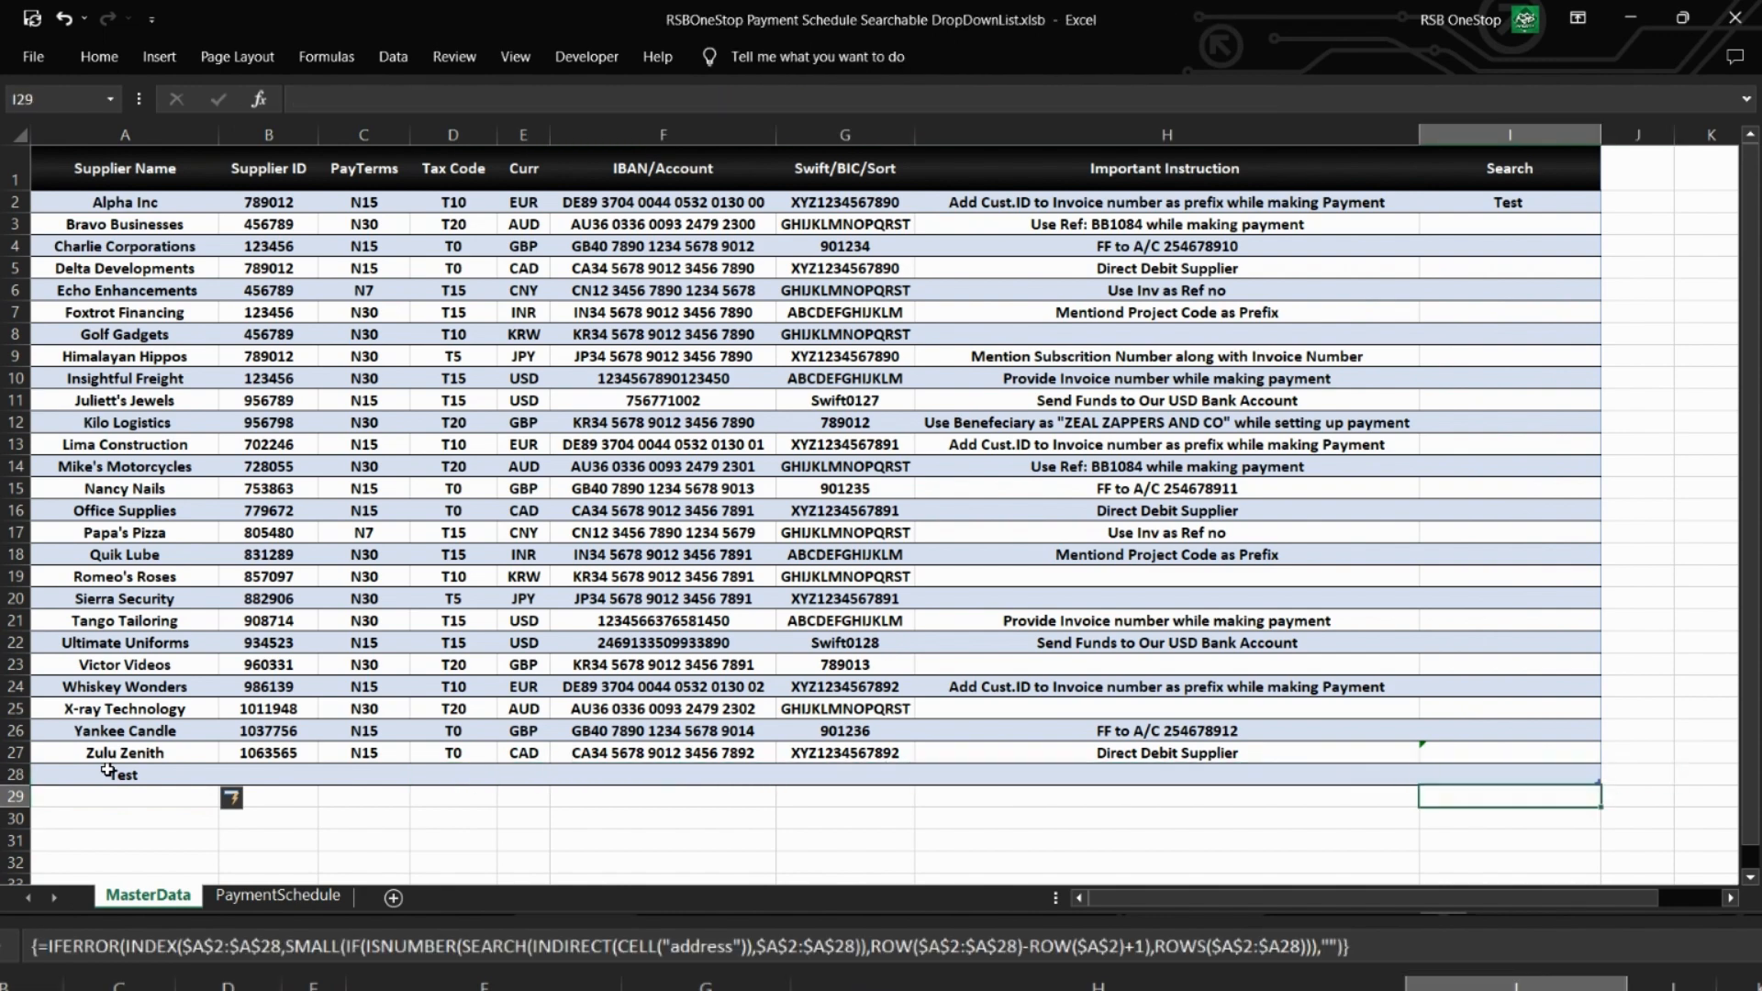
key(F9)
key(Up)
key(Up)
key(Down)
key(Down)
key(Up)
key(Up)
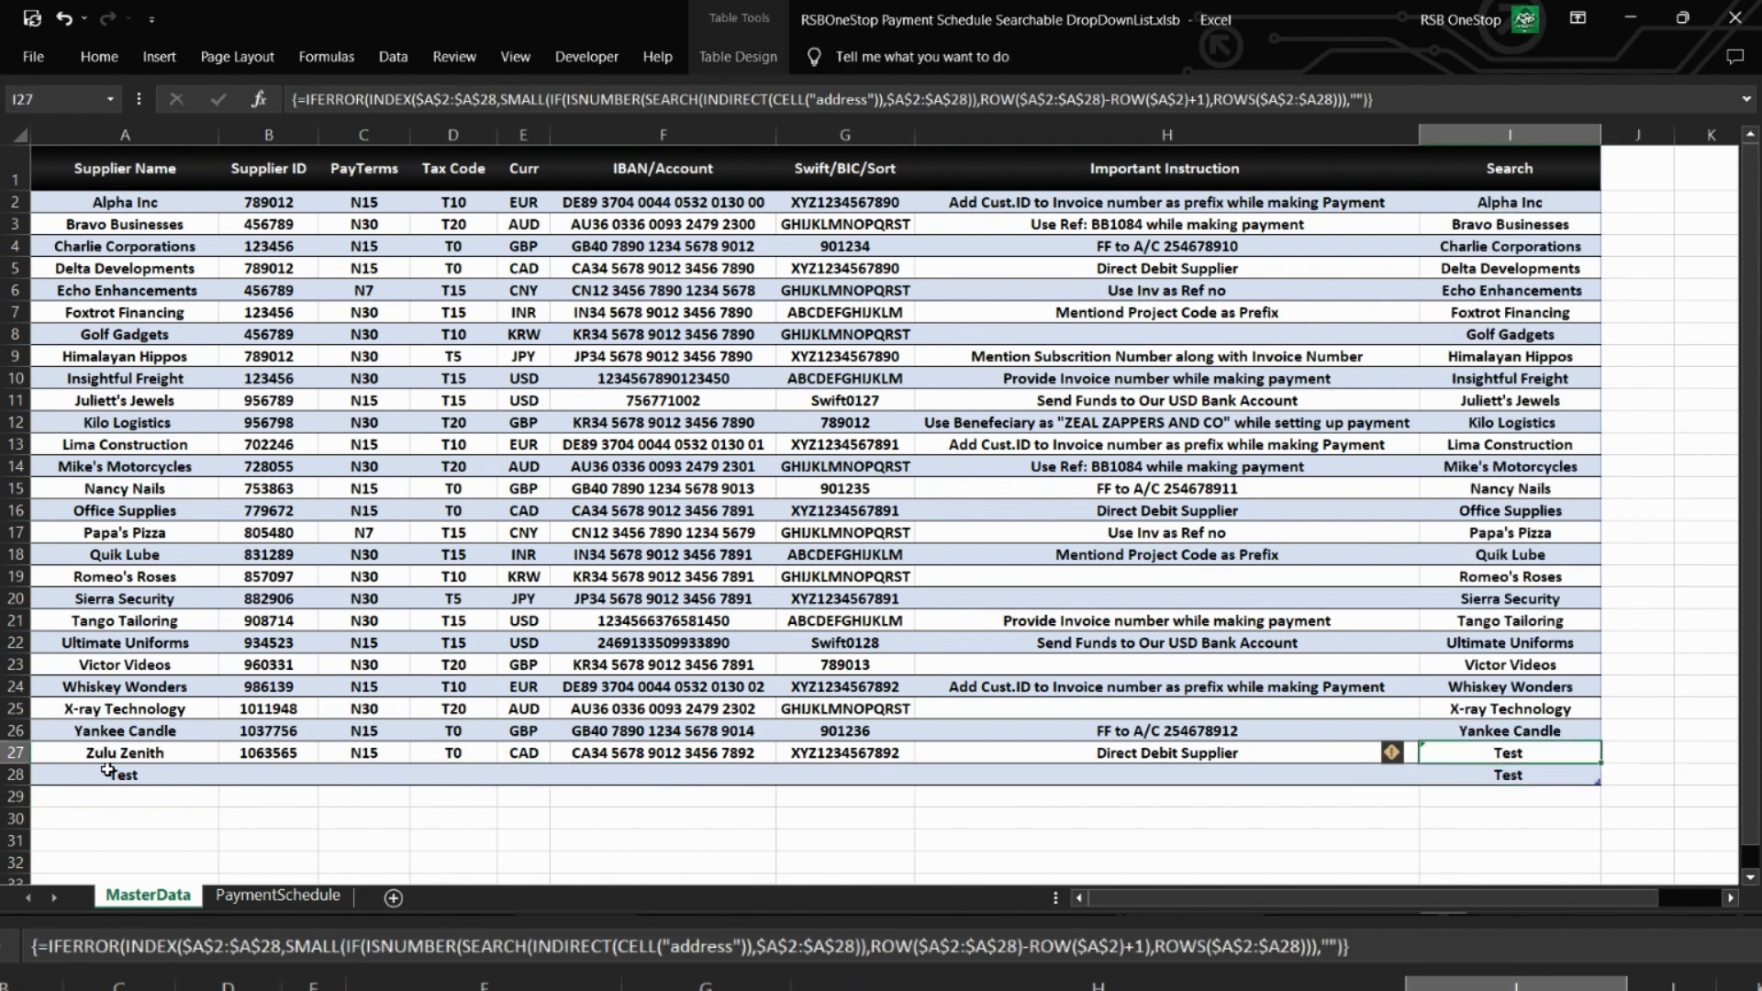
Fill the Search formula from I26 down into I27, dismissing the circular reference warning.
key(Down)
key(Up)
key(ctrl+d)
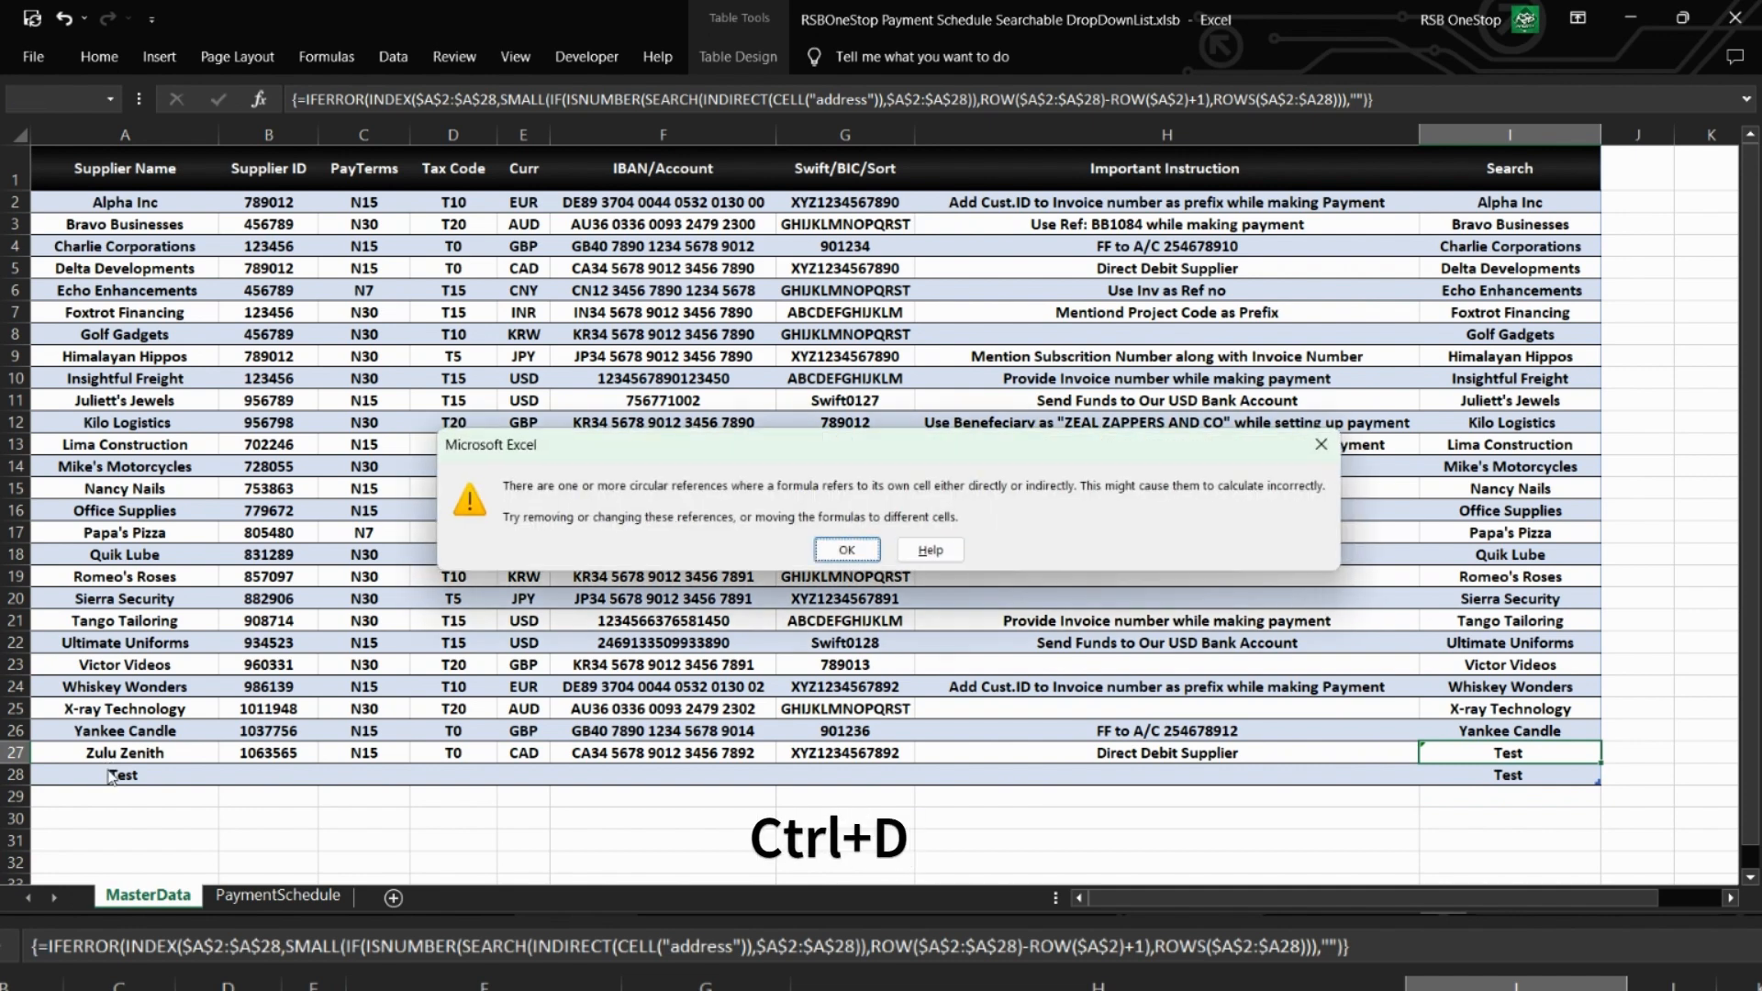
key(Return)
key(Down)
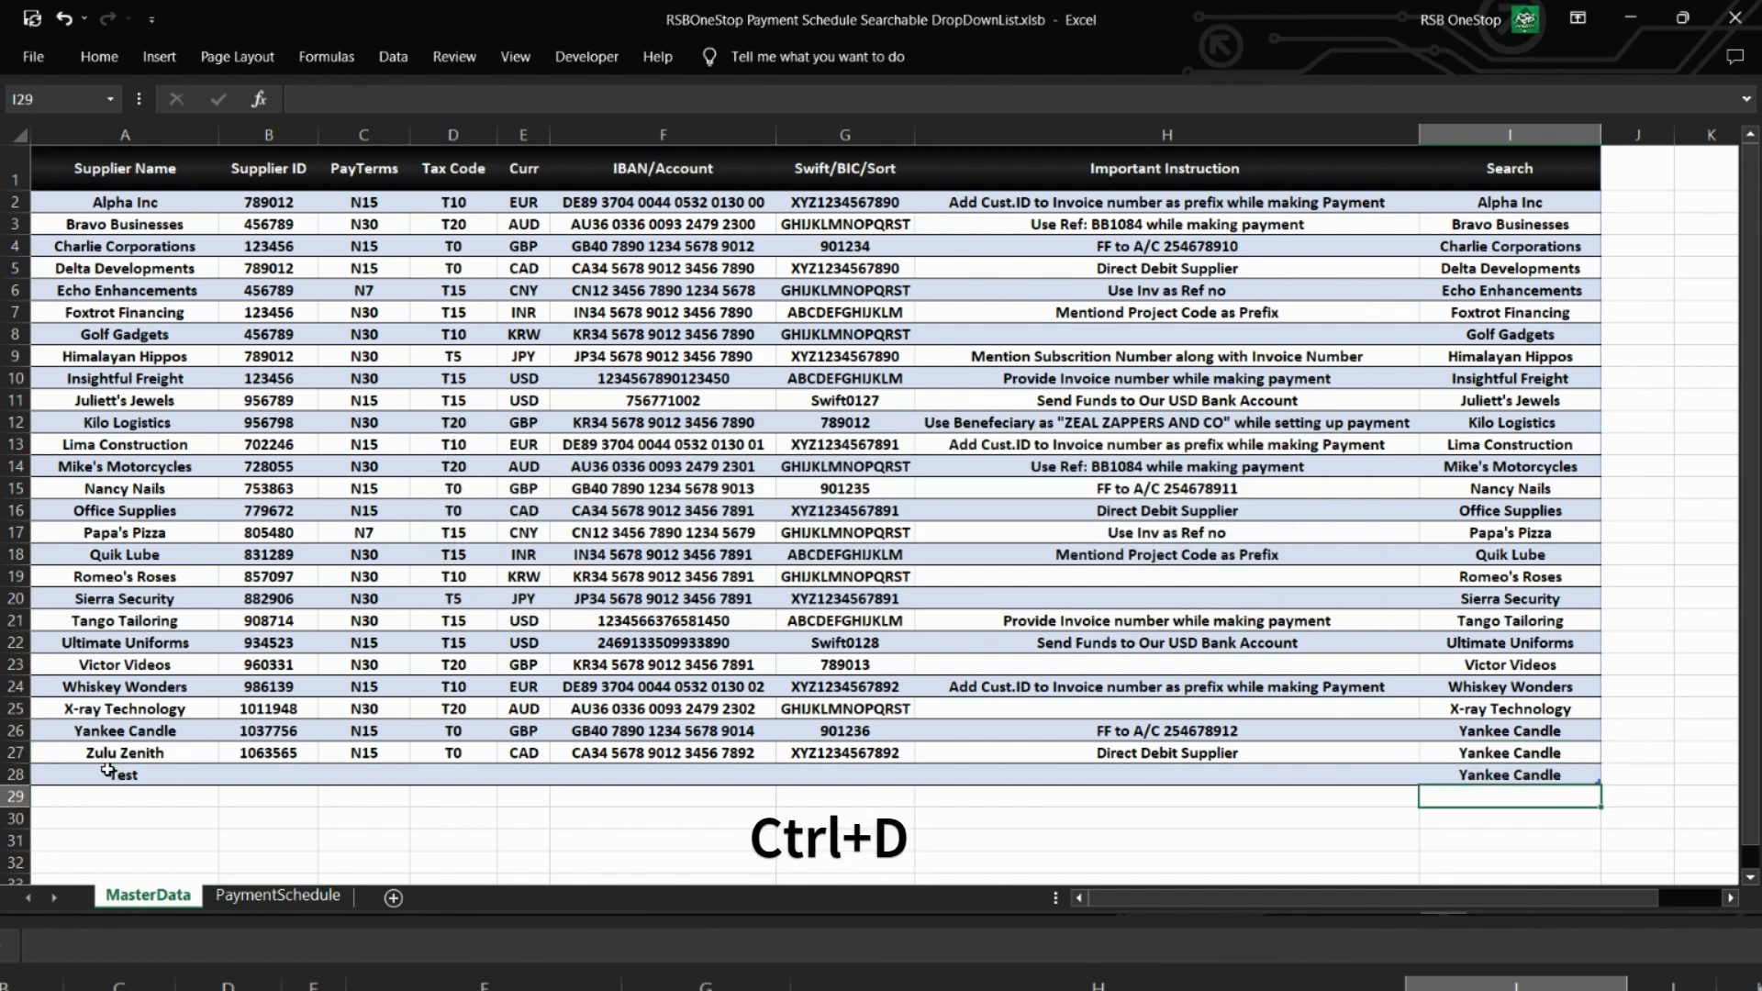
Change the ROWS range in I2's Search formula to $J$2:$J2, commit it as an array formula, and recalculate from a cell outside the table.
click(1276, 99)
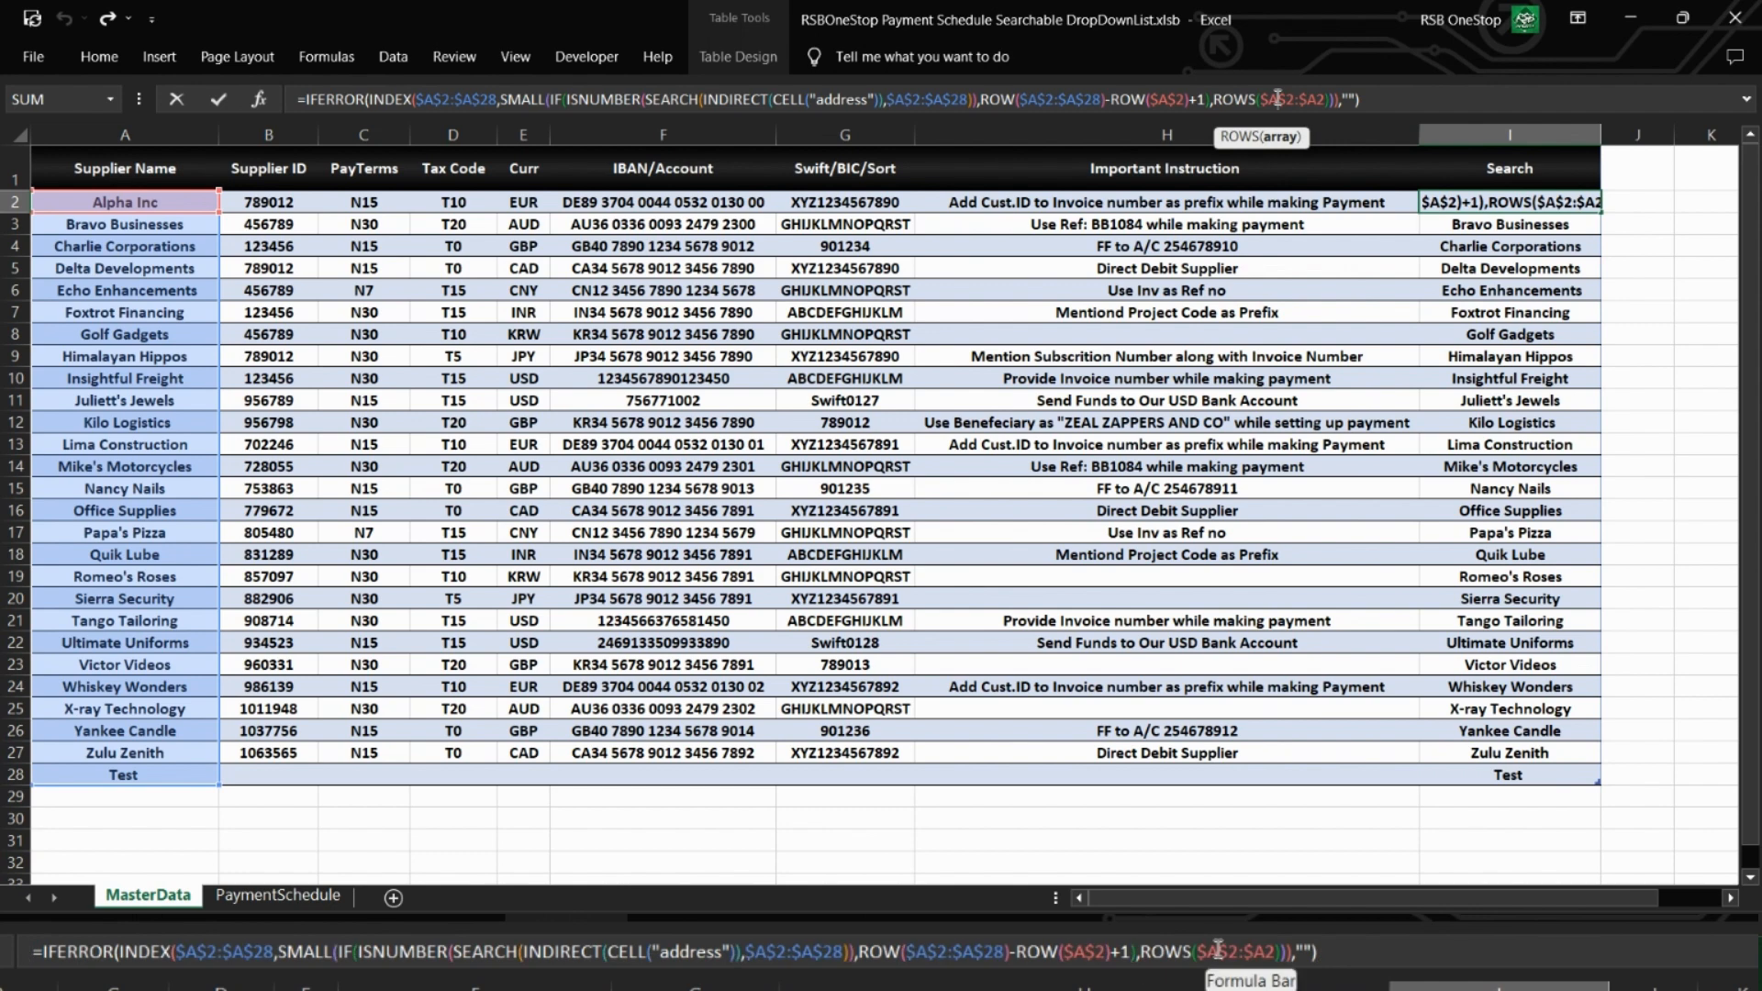
key(BackSpace)
text(J$2:$A2)),""))
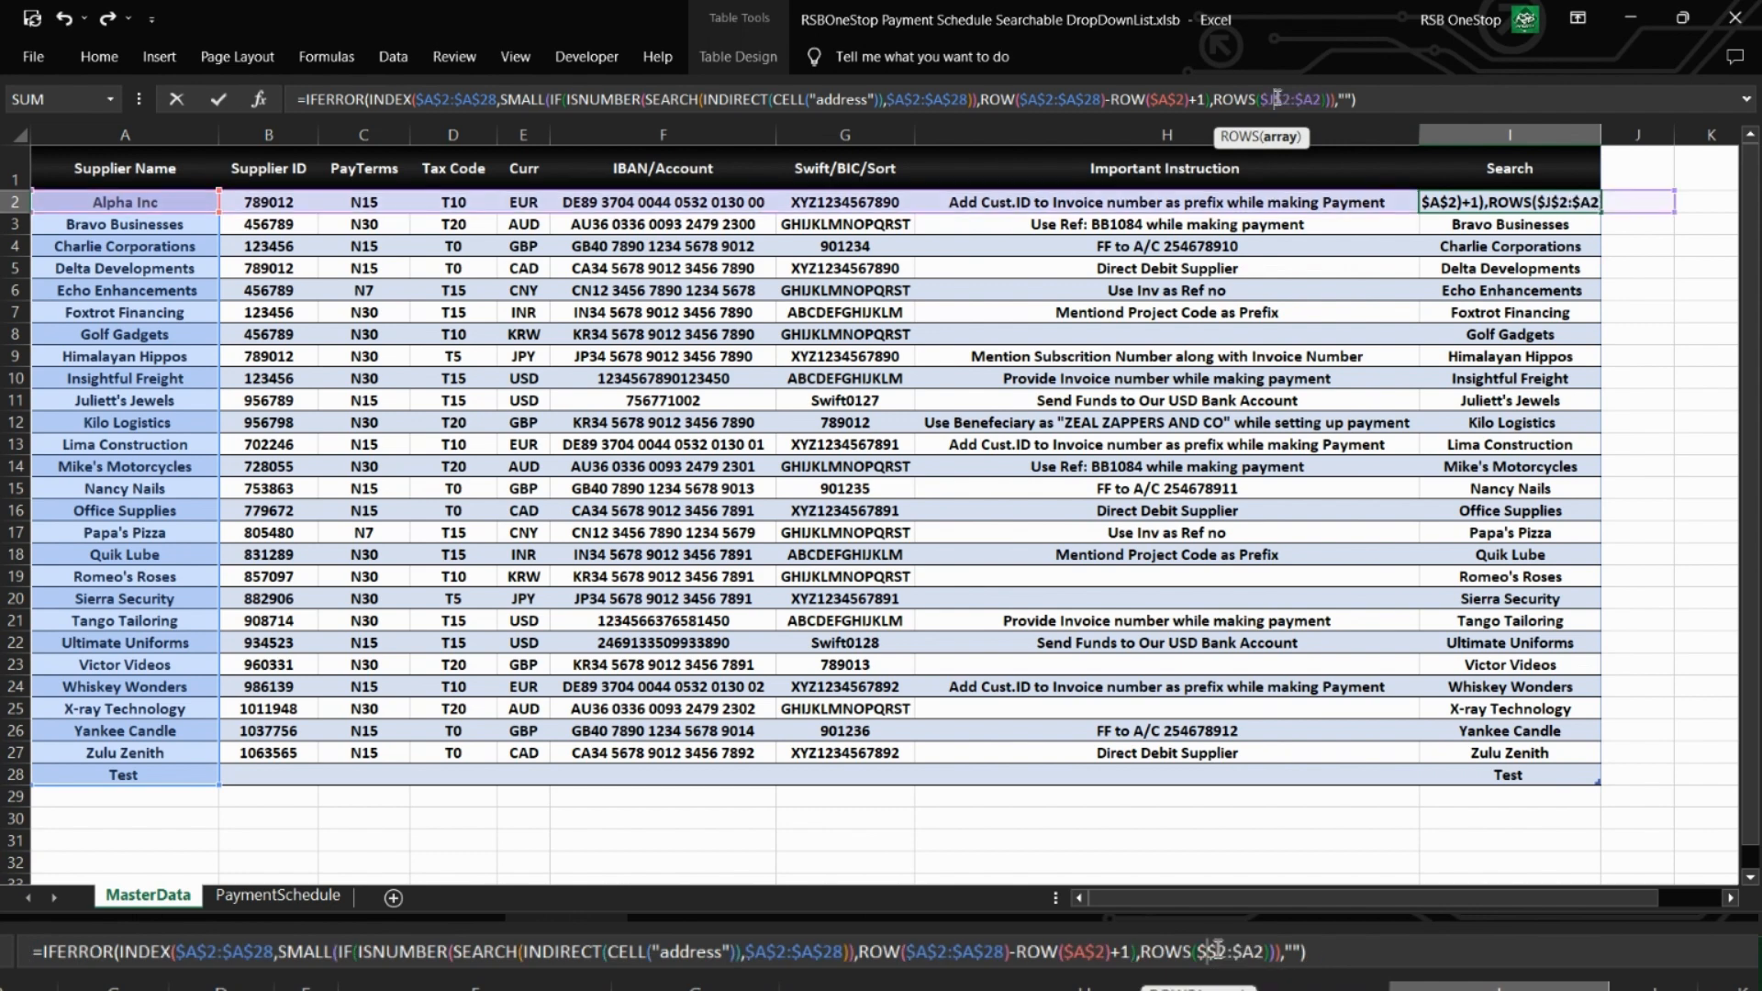
click(1308, 99)
key(BackSpace)
text(J)
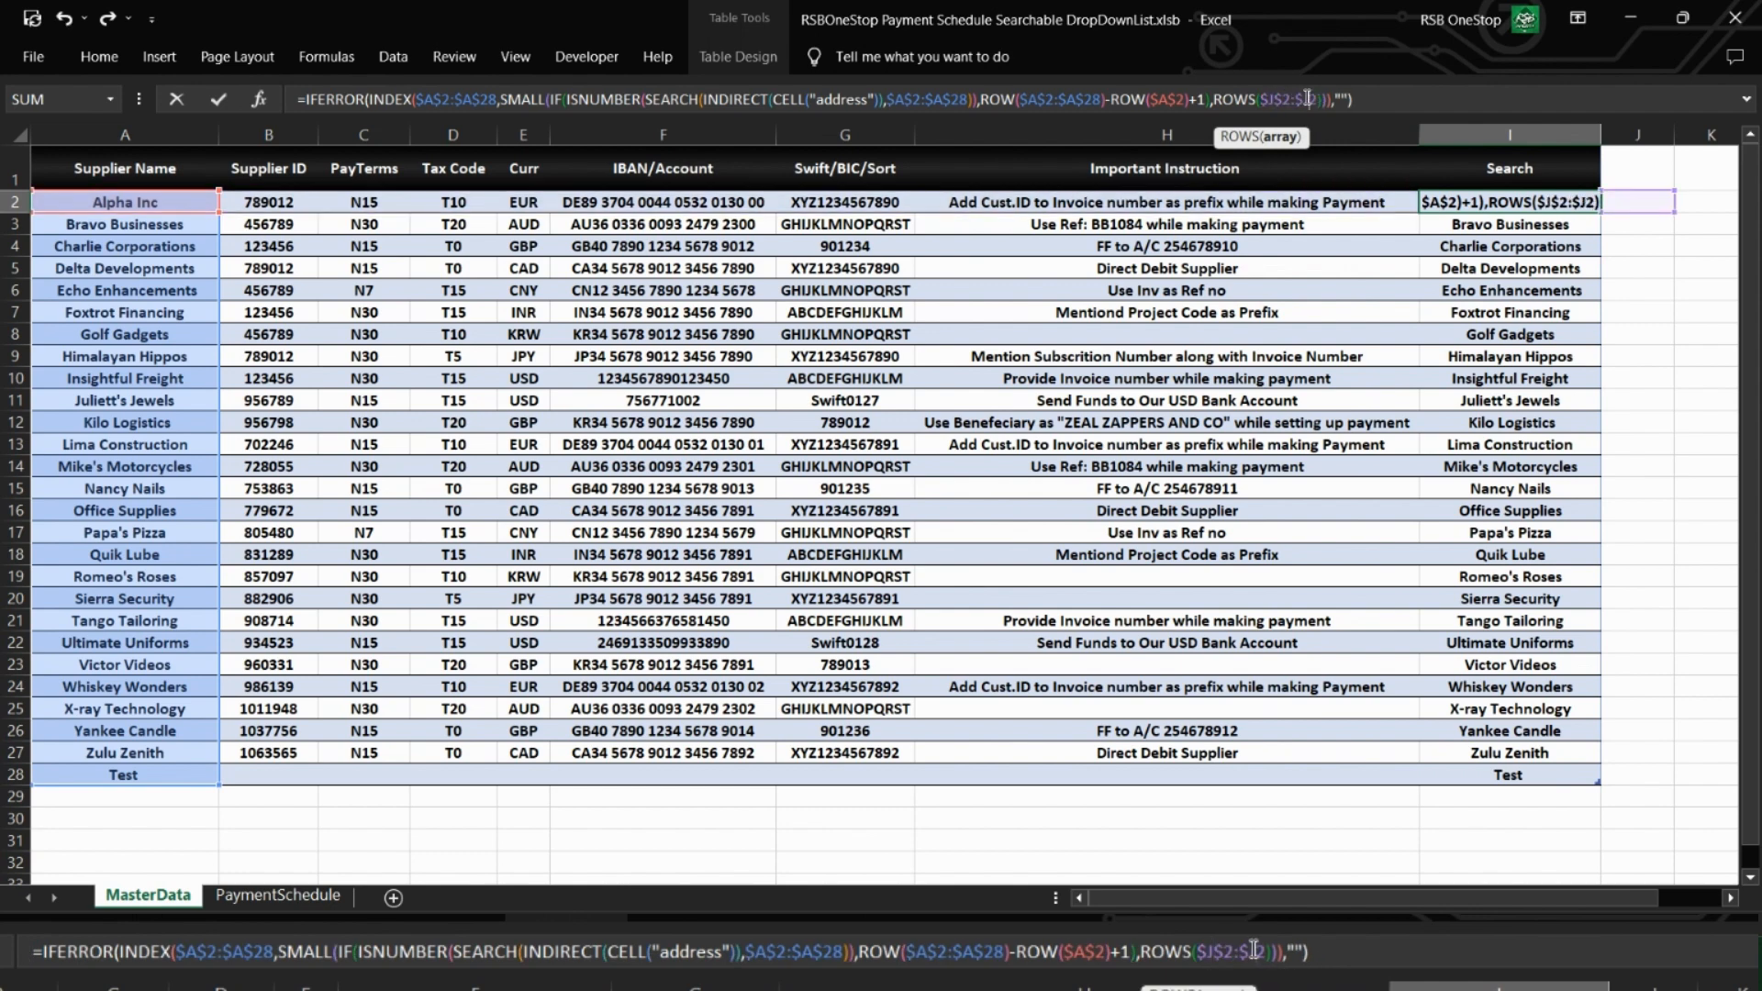
key(ctrl+shift+Return)
key(Return)
click(1643, 204)
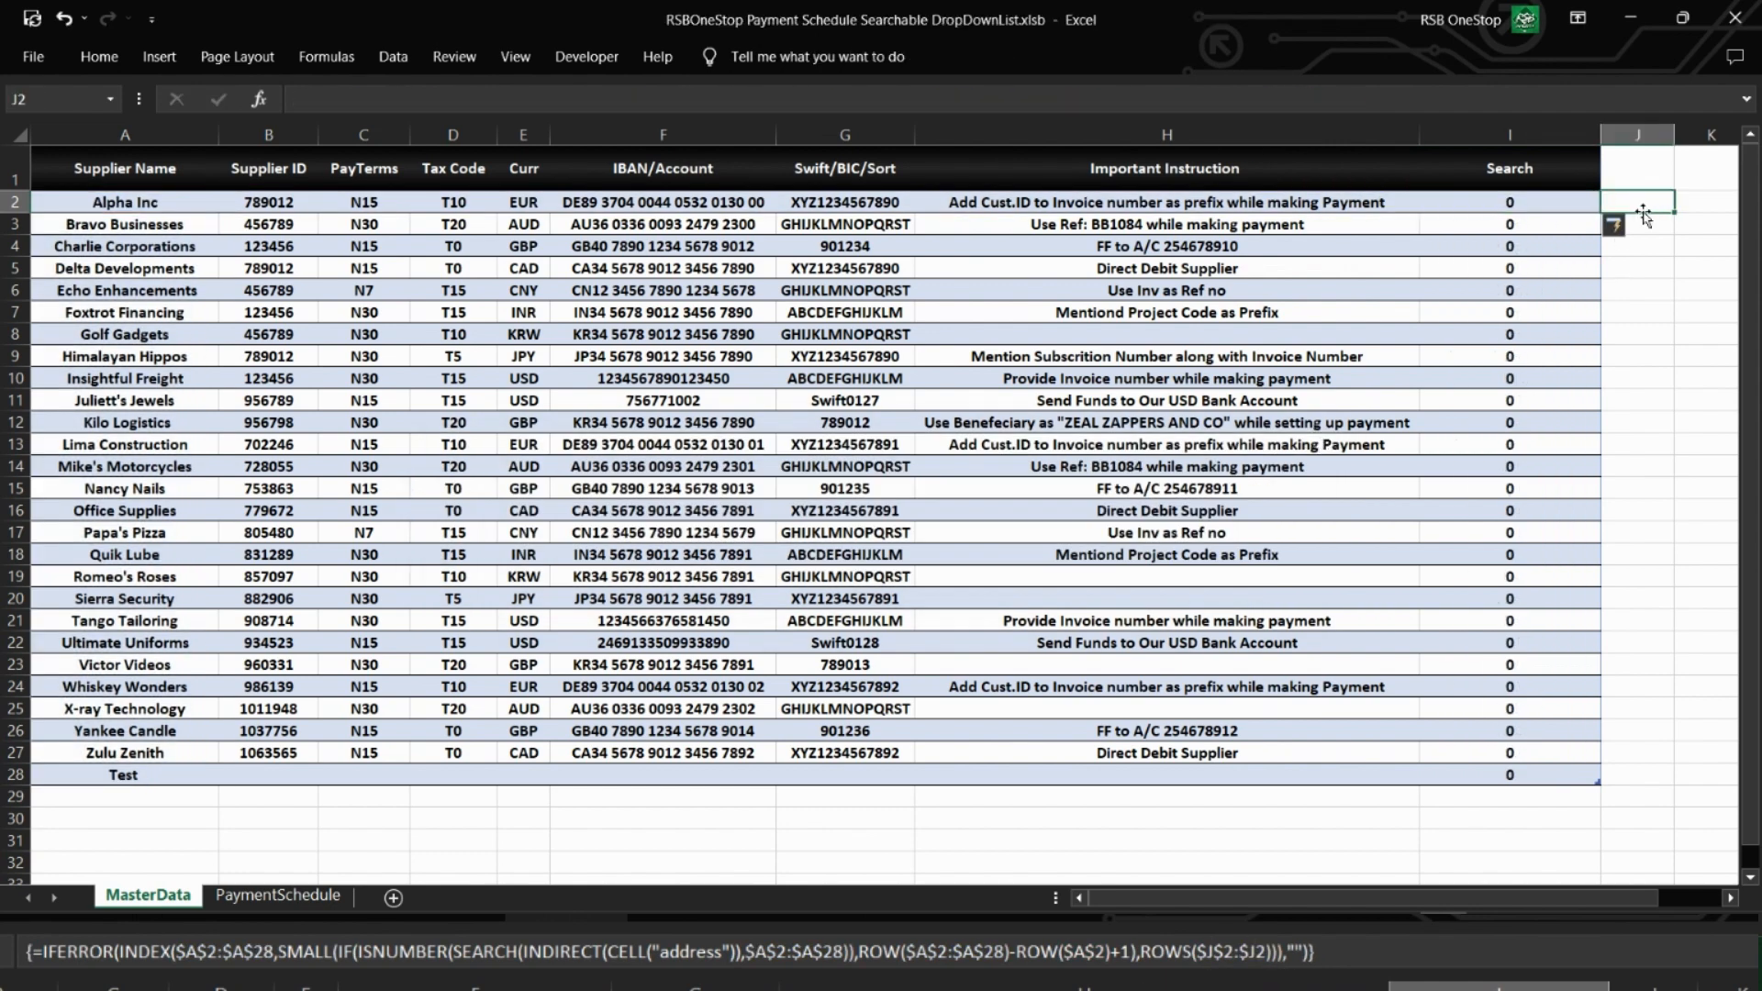
click(1699, 201)
scroll(1011, 514, right, 3)
scroll(1010, 515, left, 3)
Add a new supplier named Test2 in A29, then select an empty cell below the table to check the Search column.
click(137, 799)
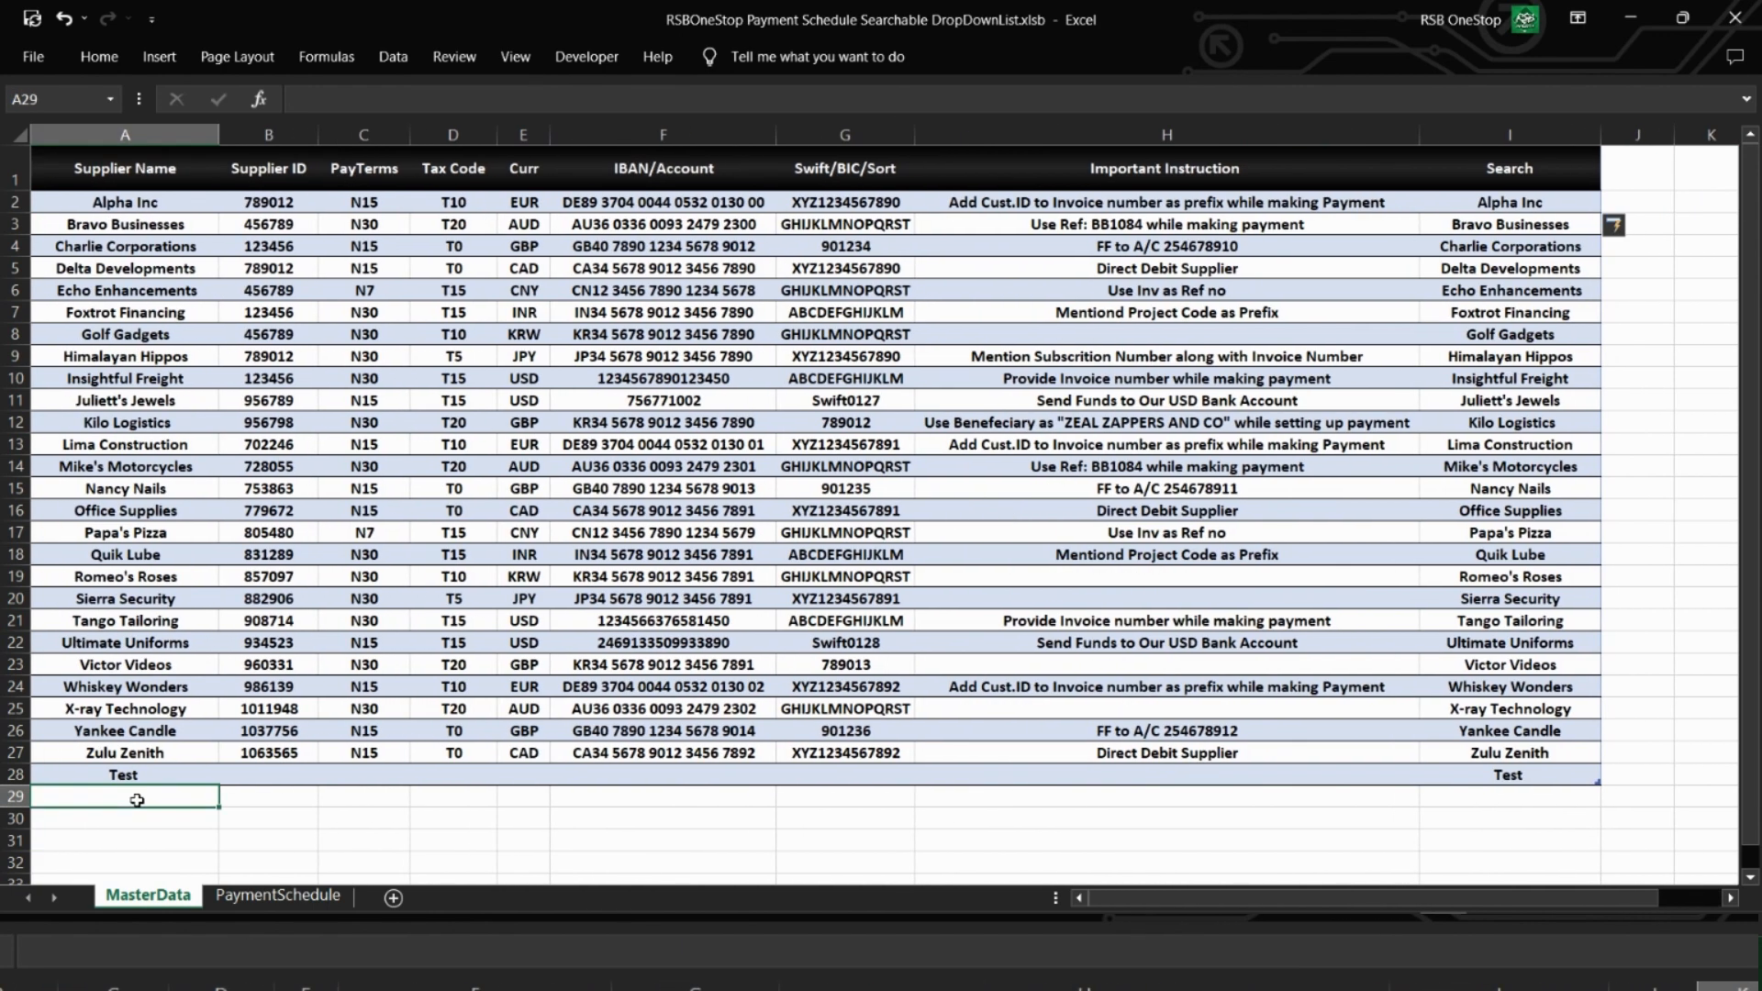
text(Test2)
key(Return)
key(Down)
key(Right)
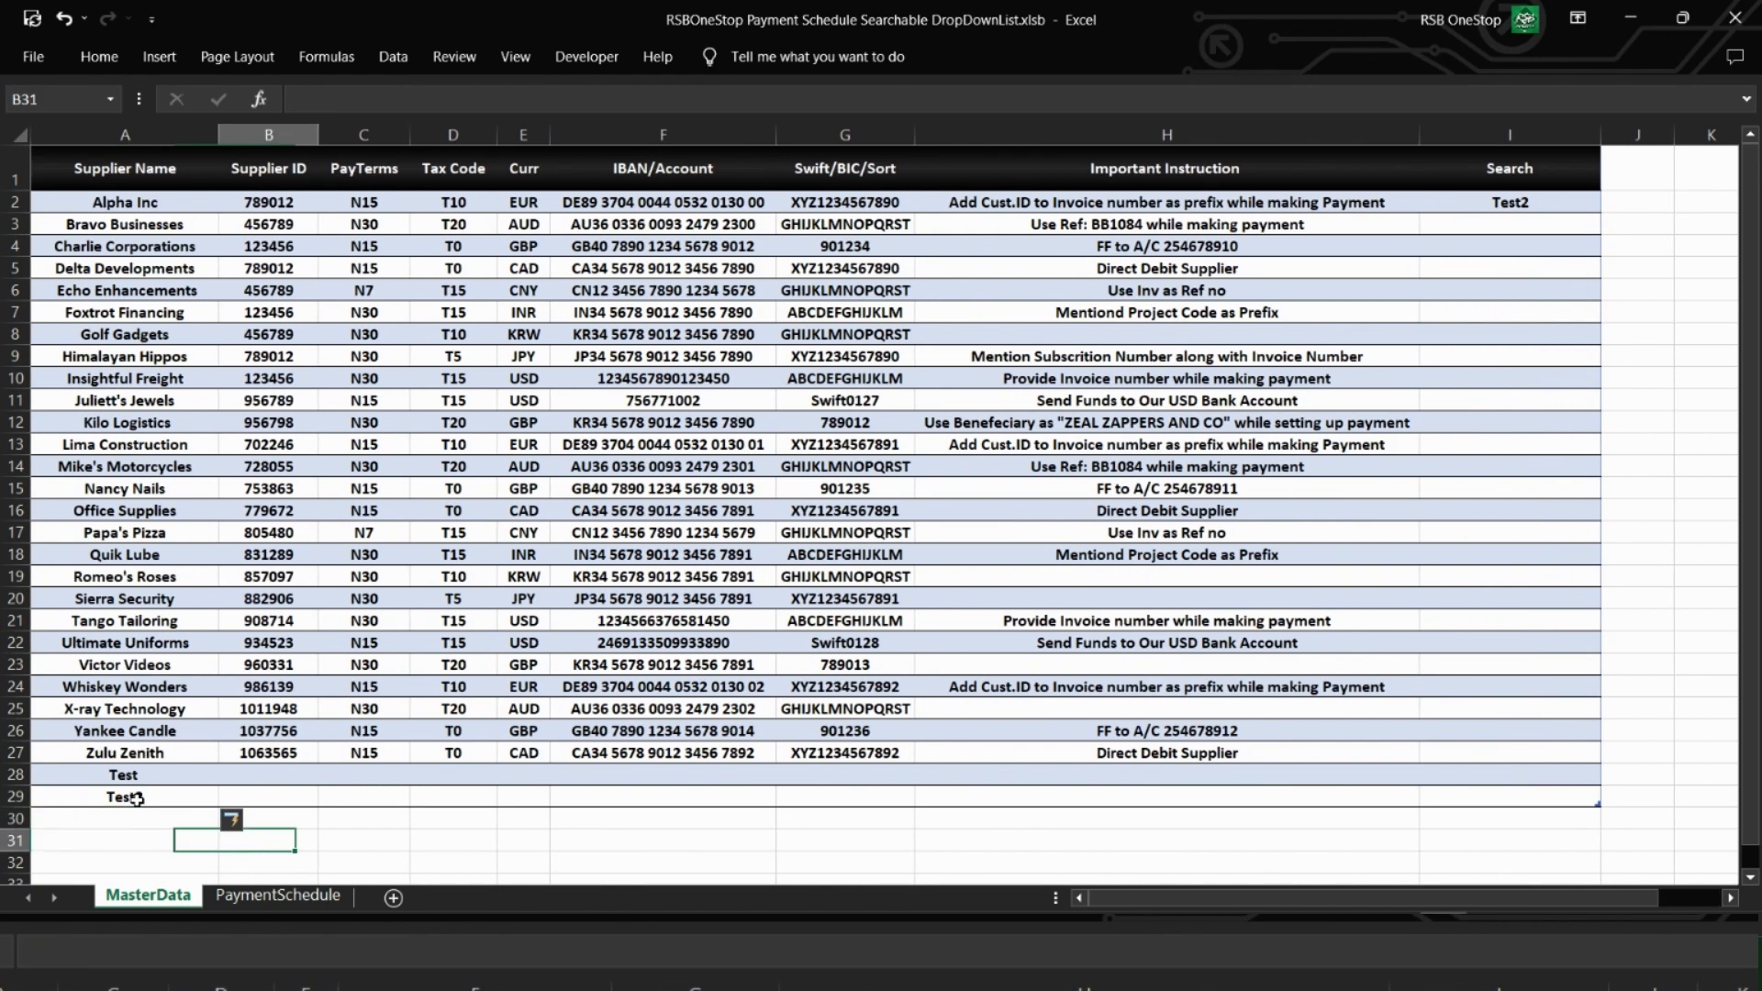
key(Up)
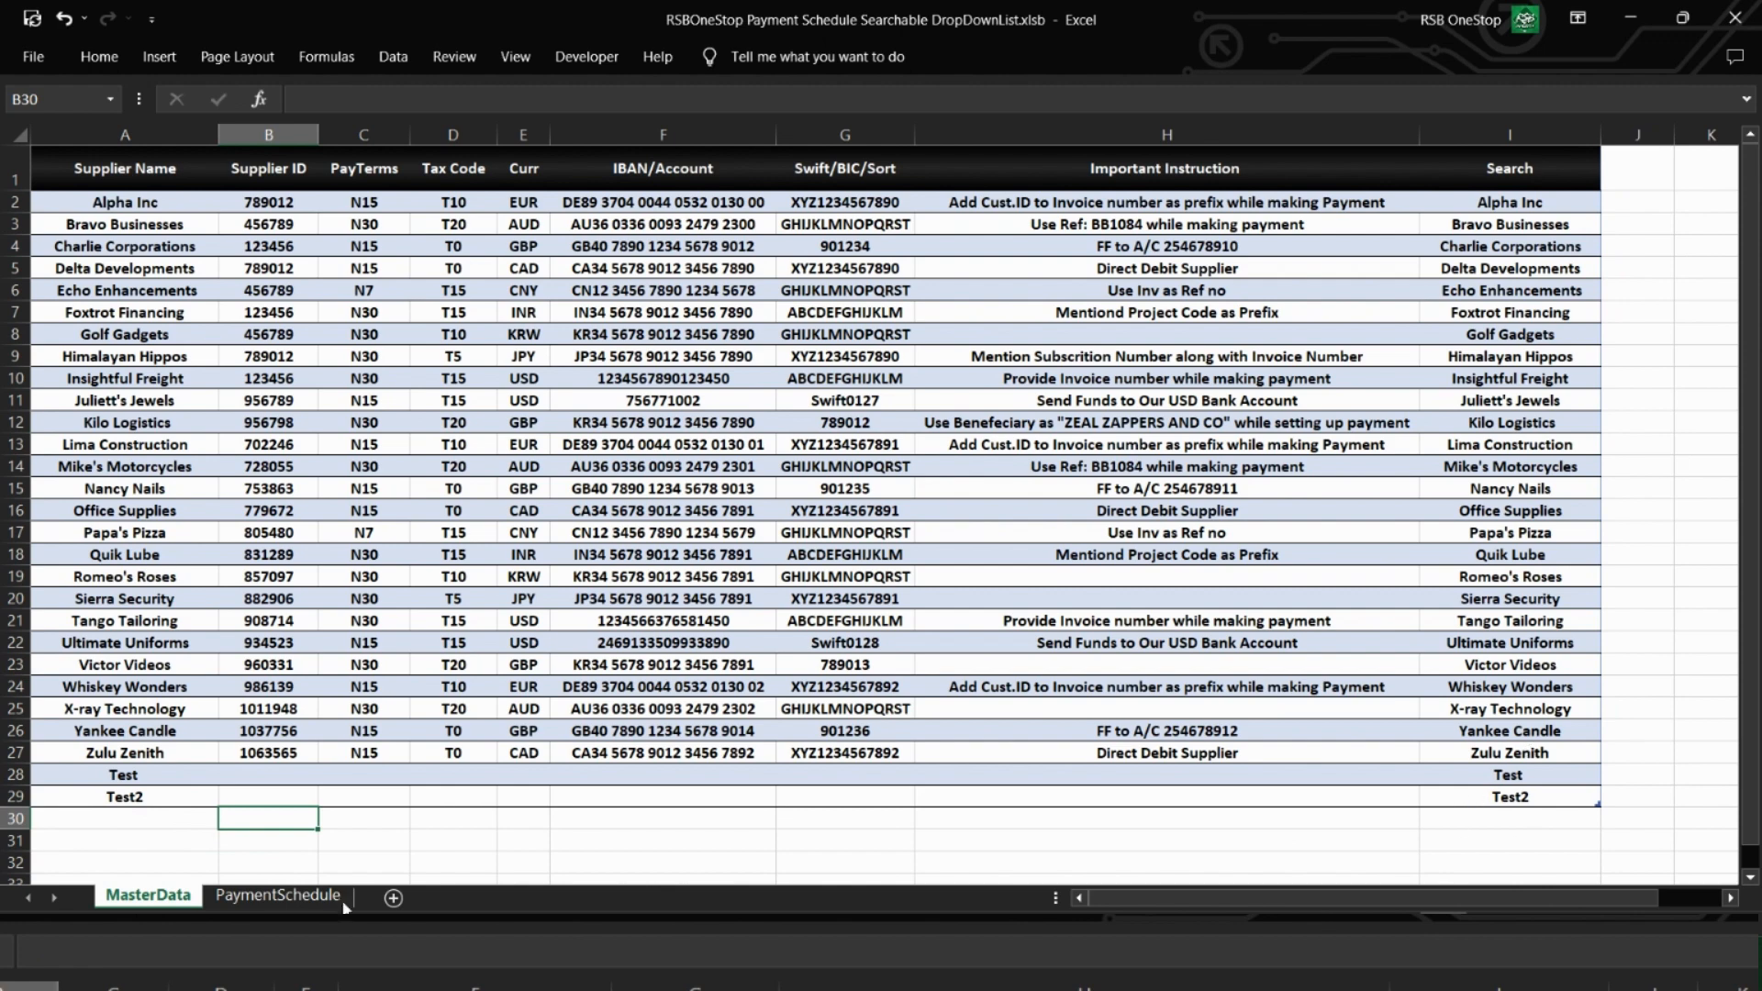